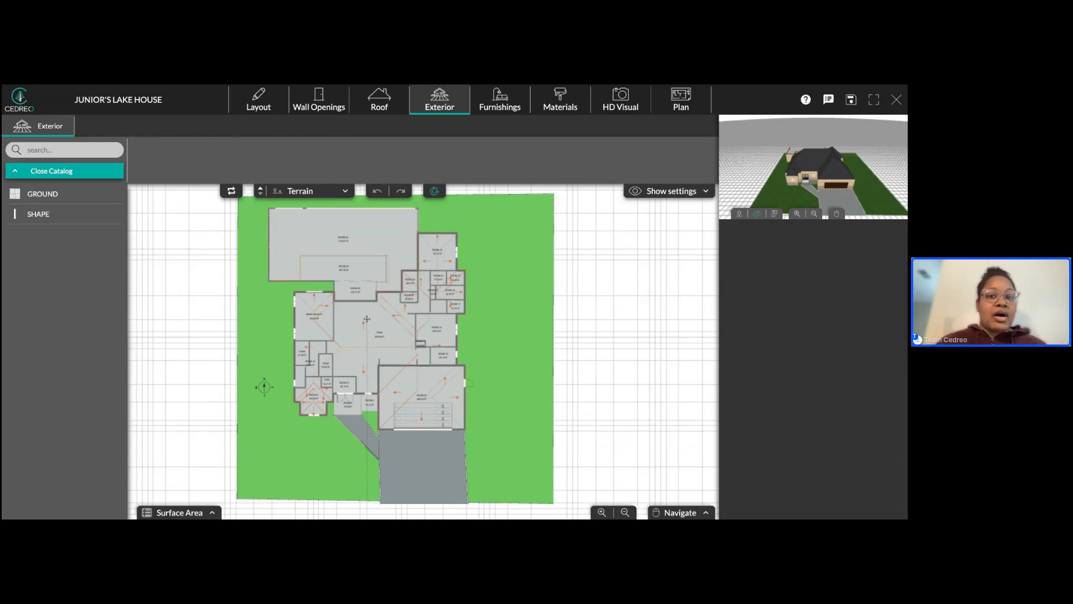
# - Place a 1-storey L-shaped house and a rectangular 1-storey house from the single storey catalog on opposite sides behind the main house
pyautogui.click(493, 107)
pyautogui.click(55, 171)
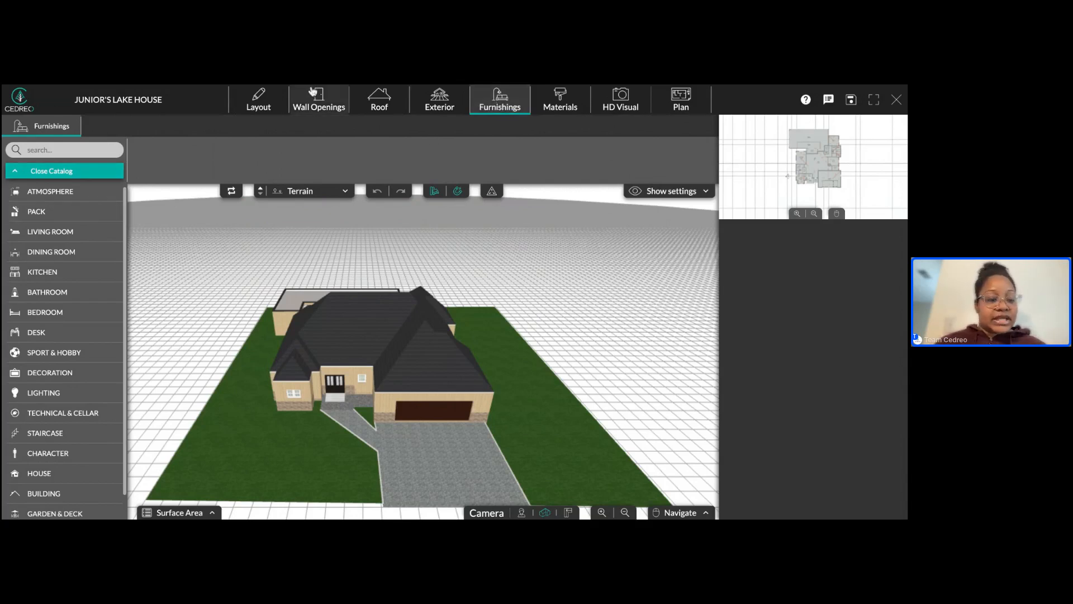
pyautogui.scroll(-1, 62, 355)
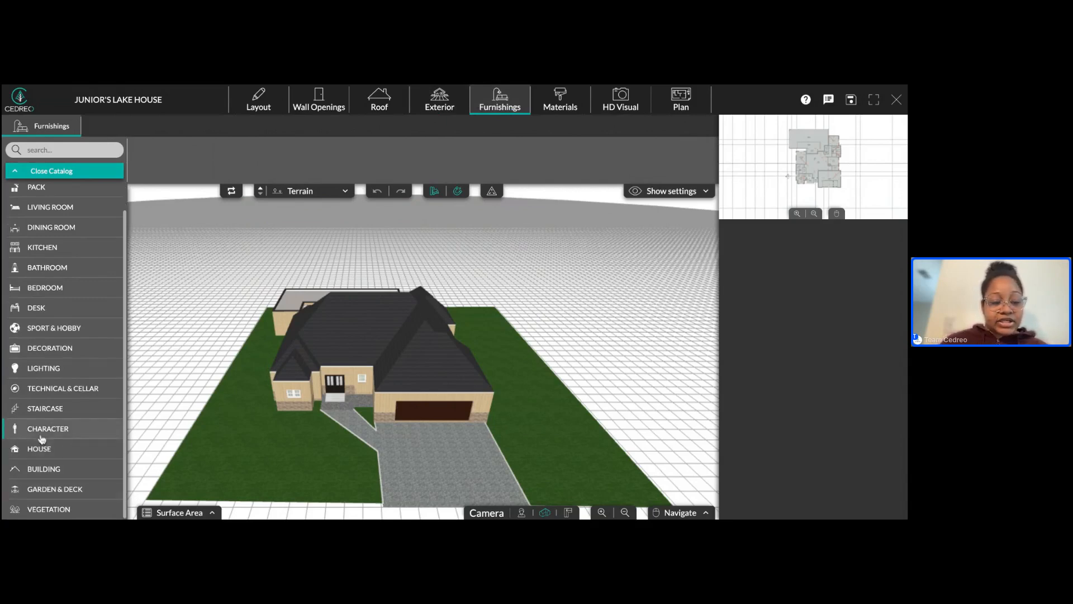
pyautogui.click(47, 452)
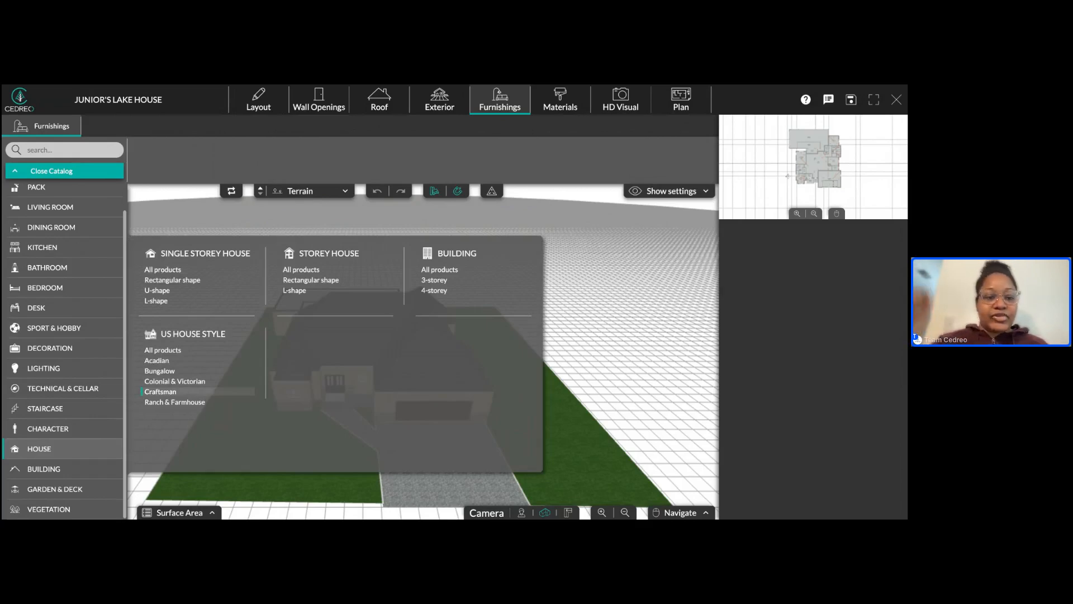
pyautogui.click(176, 271)
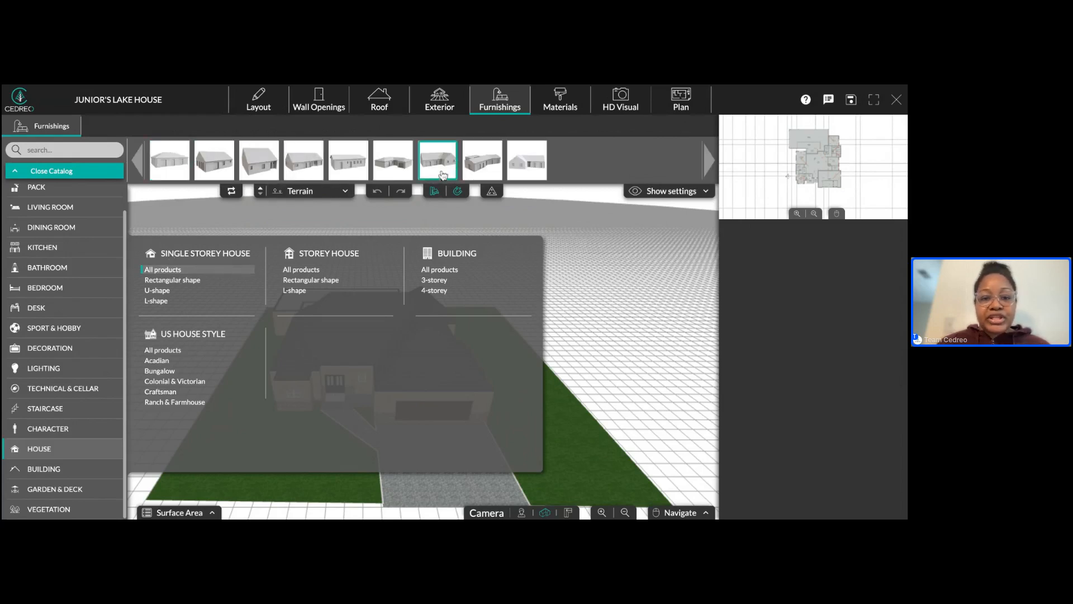
pyautogui.click(474, 172)
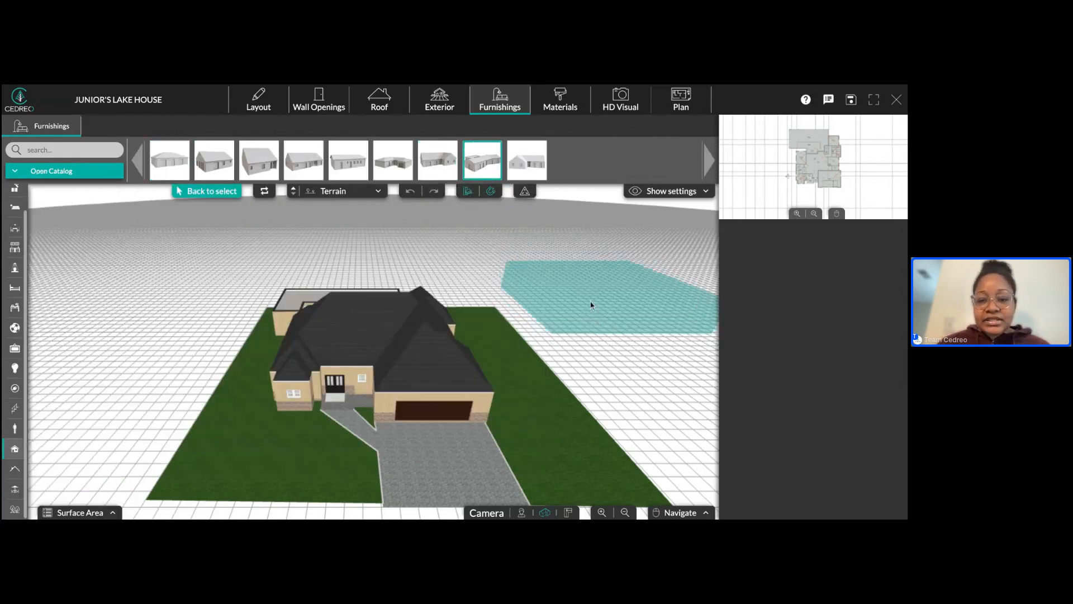
pyautogui.click(586, 277)
pyautogui.click(304, 161)
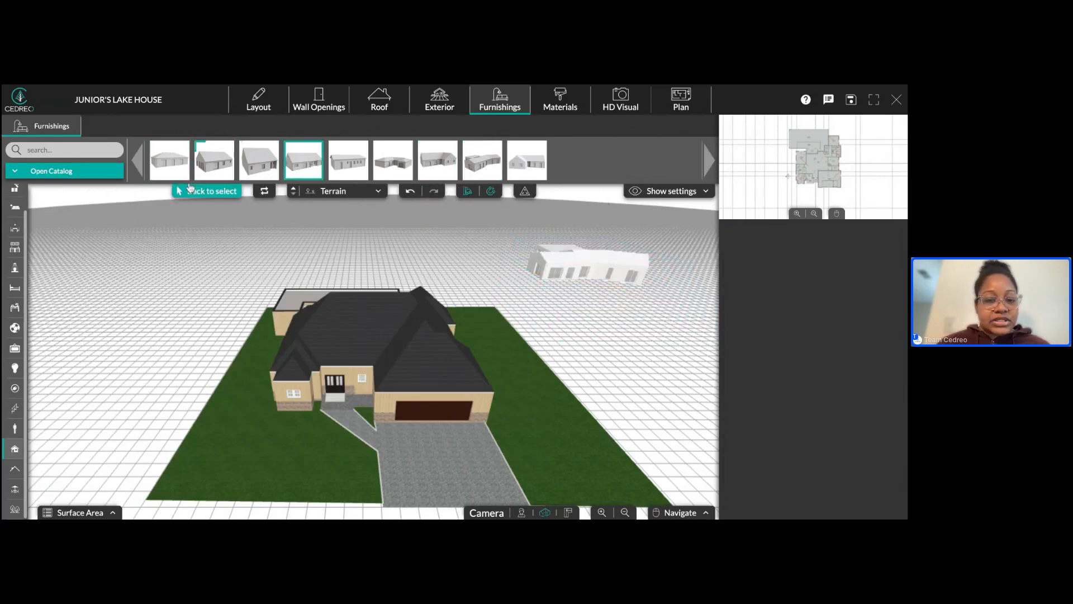
pyautogui.click(134, 284)
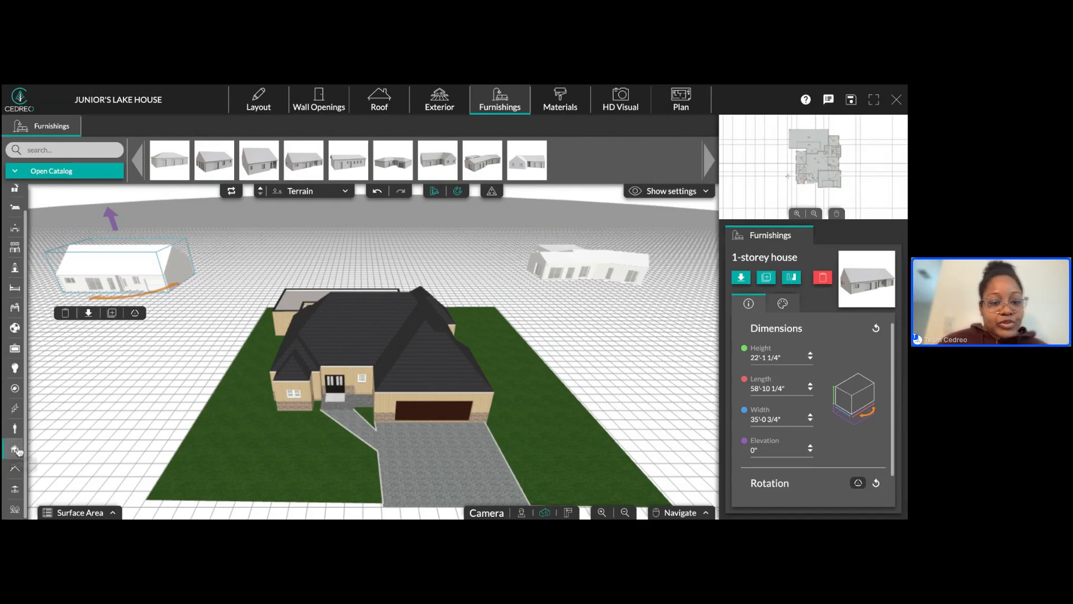
# - Place a ranch style house from the US House Style catalog directly behind the main house
pyautogui.click(17, 451)
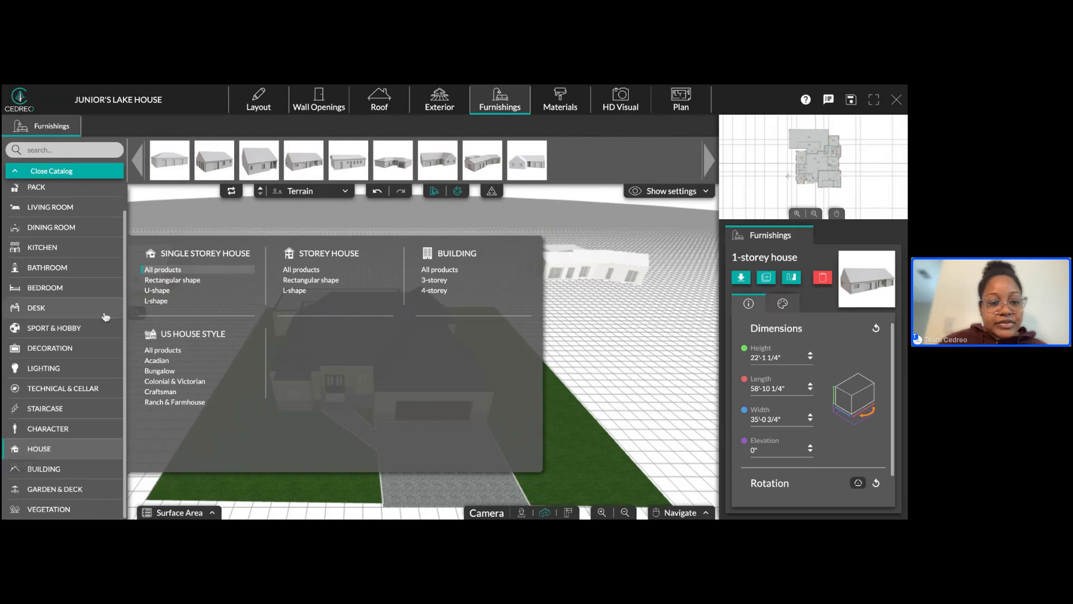
pyautogui.click(186, 351)
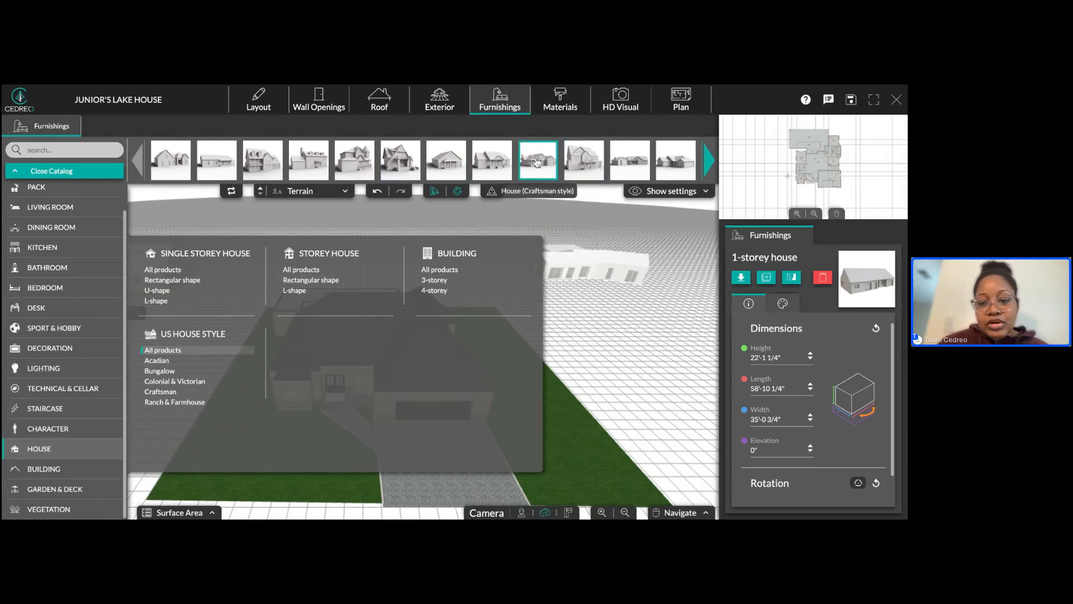
pyautogui.click(630, 161)
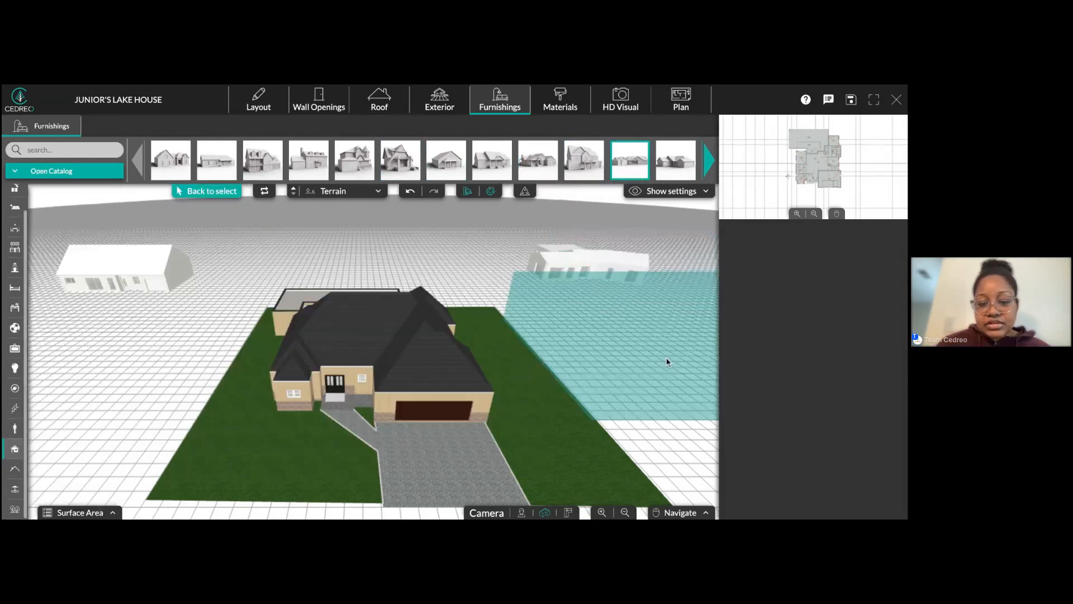
pyautogui.scroll(-3, 667, 362)
pyautogui.click(393, 267)
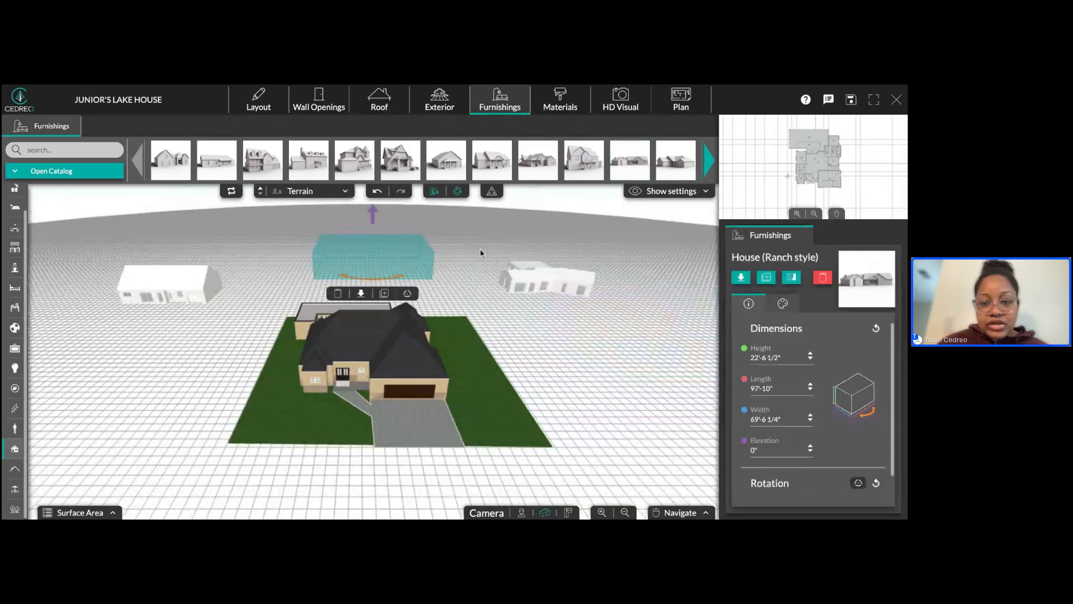
# - Place a second, different ranch style house beside the main lot on the garage side
pyautogui.click(674, 176)
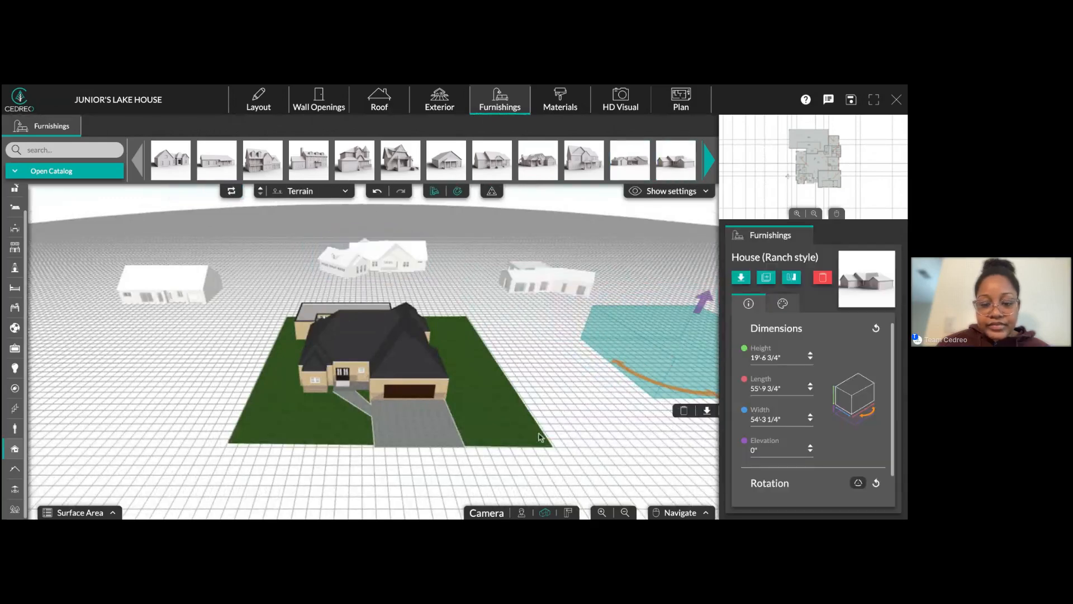
pyautogui.moveTo(548, 429); pyautogui.dragTo(580, 391)
pyautogui.scroll(3, 547, 364)
pyautogui.scroll(2, 548, 389)
pyautogui.scroll(-3, 551, 388)
pyautogui.moveTo(623, 365); pyautogui.dragTo(582, 385, button='right')
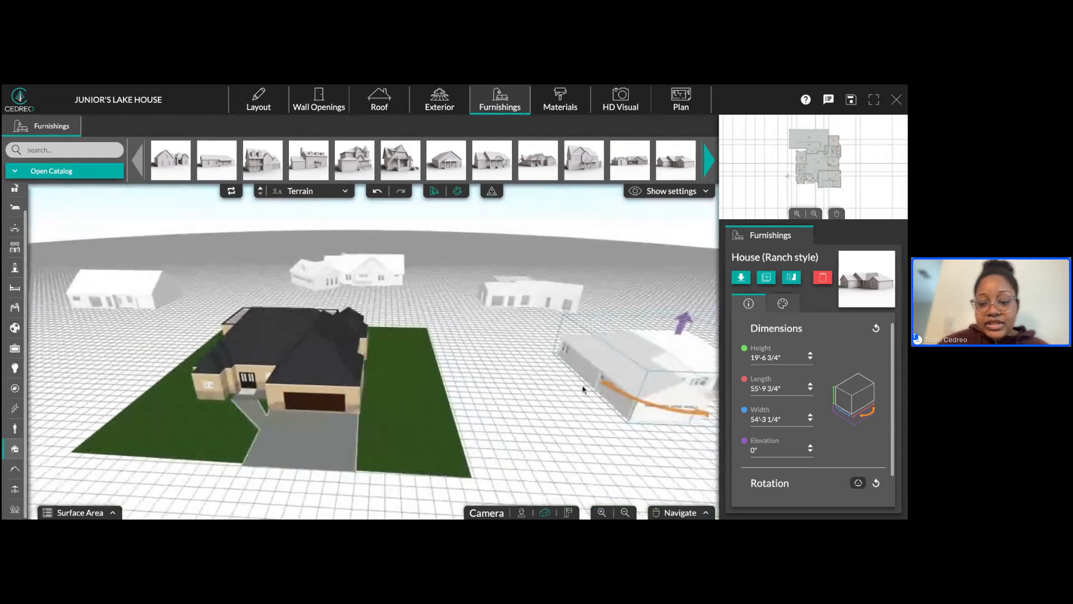
# - Apply dark grey shingles to the roof of the ranch style house beside the lot and to all similar products
pyautogui.click(781, 304)
pyautogui.click(775, 475)
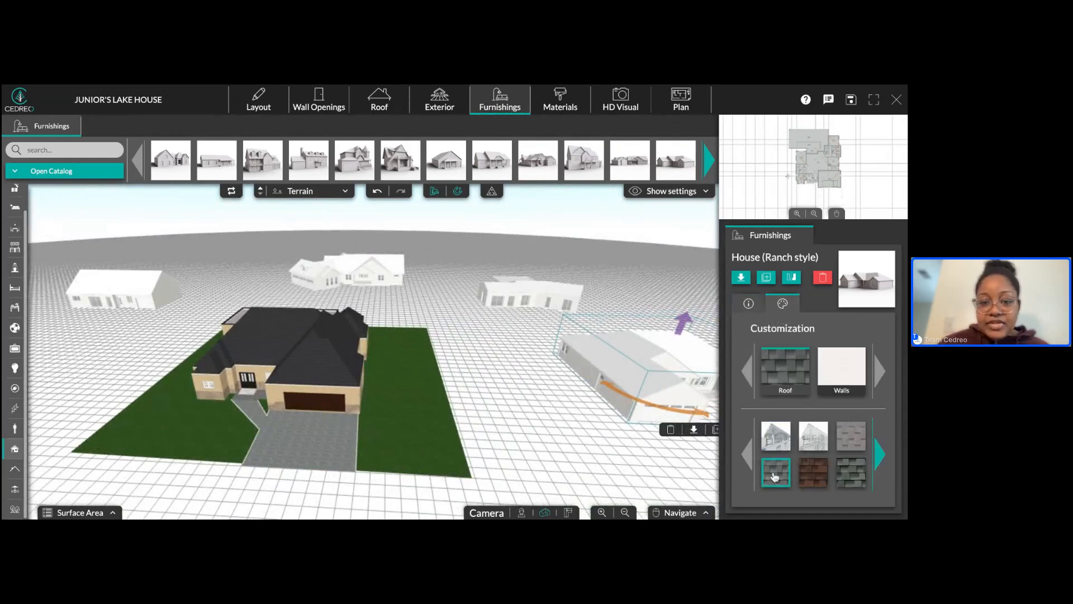
pyautogui.click(643, 219)
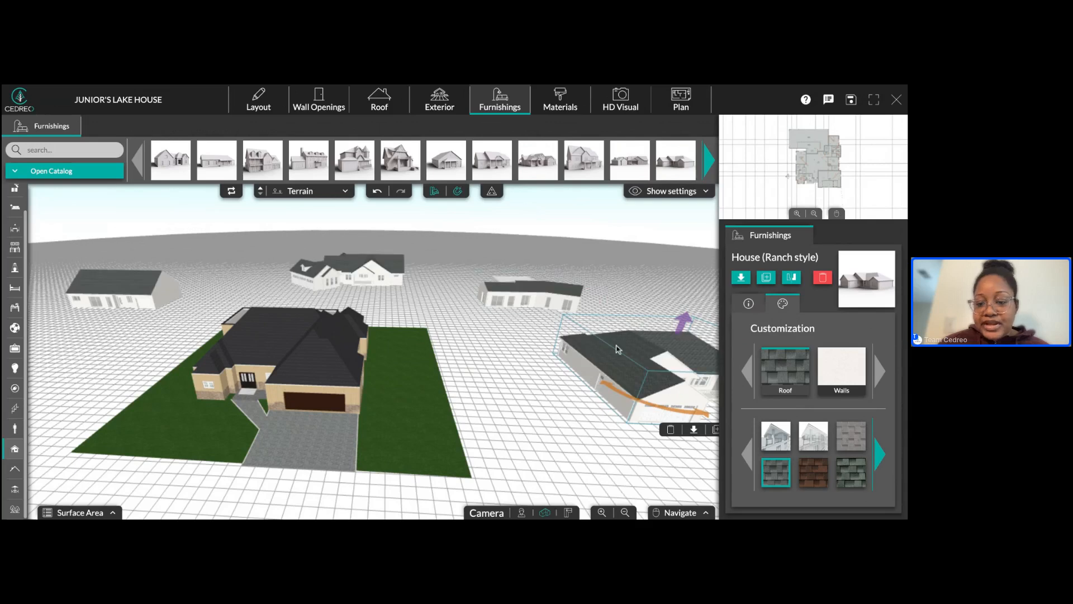
# - Apply red textured plaster to the walls of the ranch style house beside the lot and to all similar exterior products
pyautogui.click(837, 382)
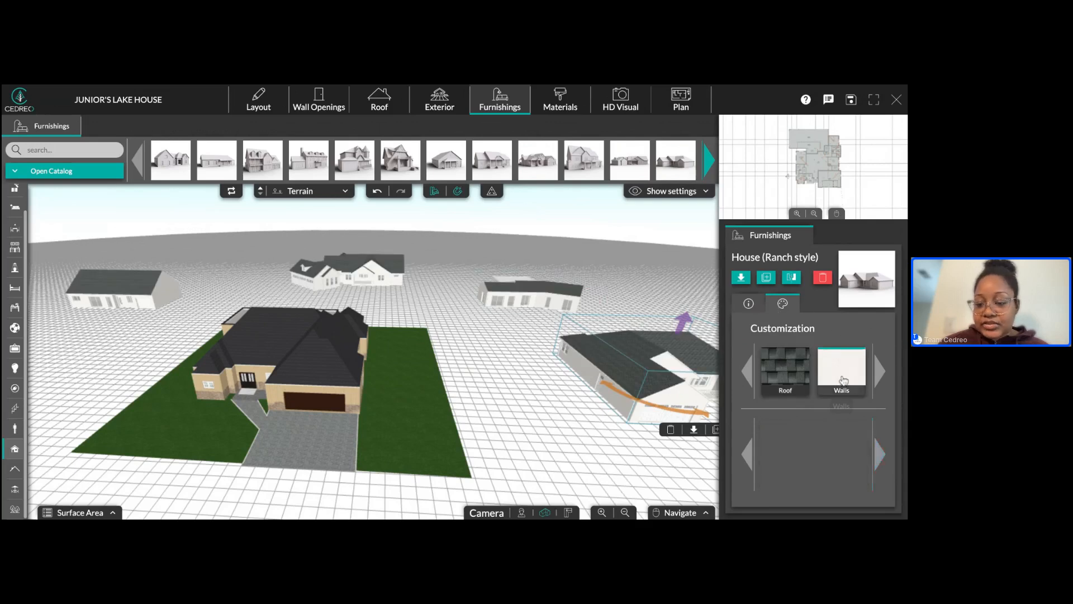
pyautogui.click(881, 460)
pyautogui.click(814, 436)
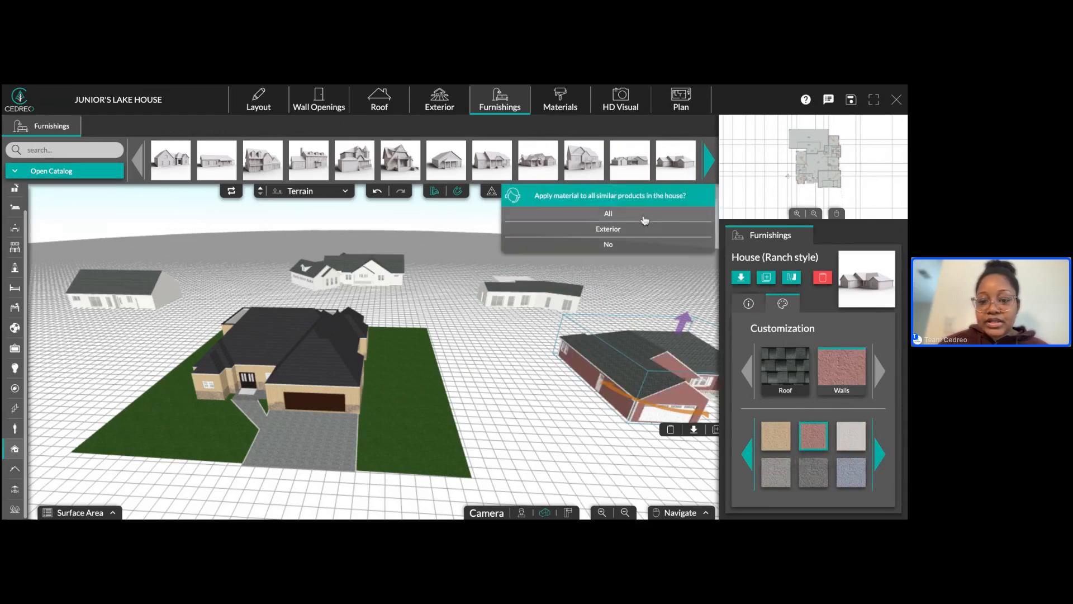
pyautogui.click(648, 233)
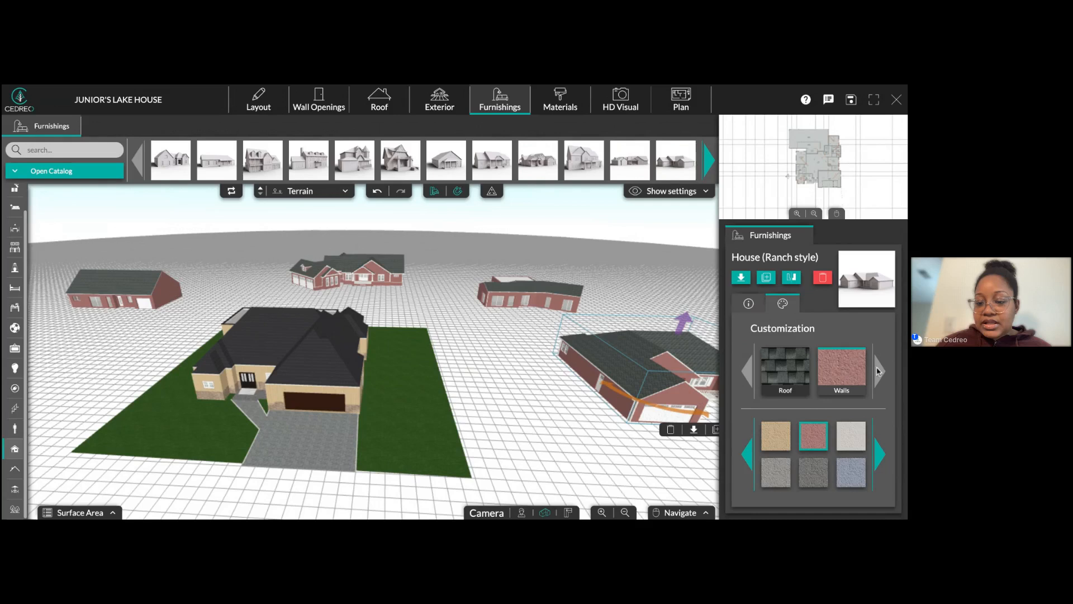
# - Change the roof of the 1-storey L-shaped house to the grey layered covering, for that house only
pyautogui.click(526, 307)
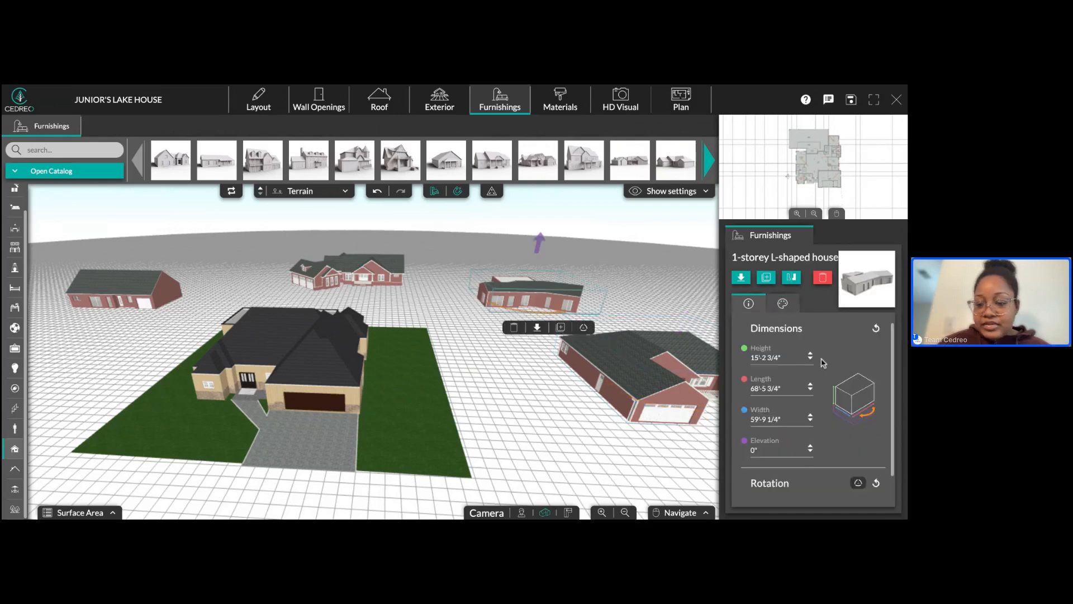
pyautogui.click(783, 303)
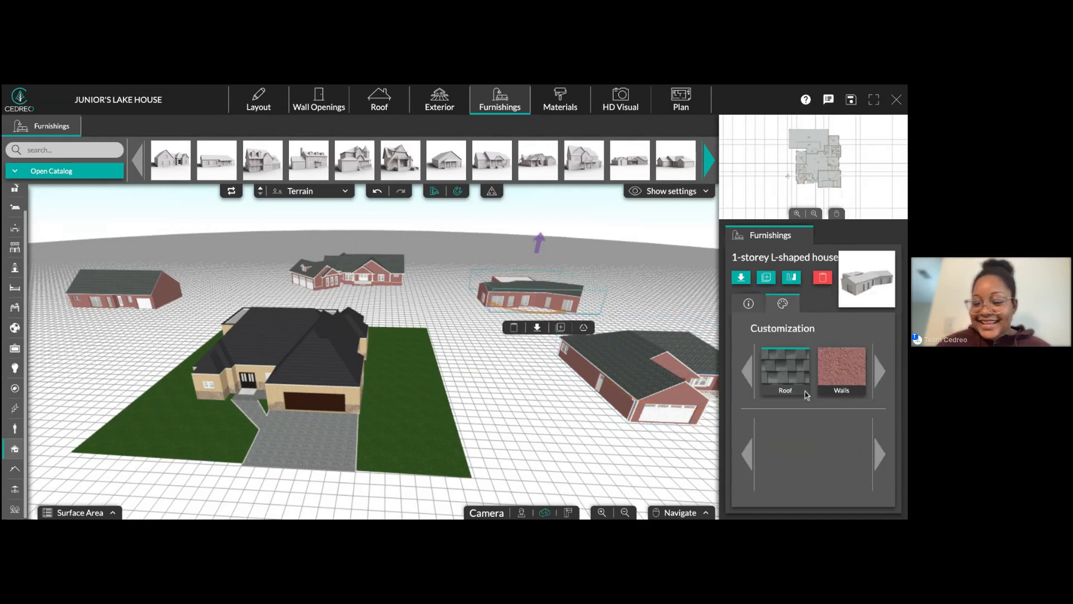
pyautogui.click(790, 370)
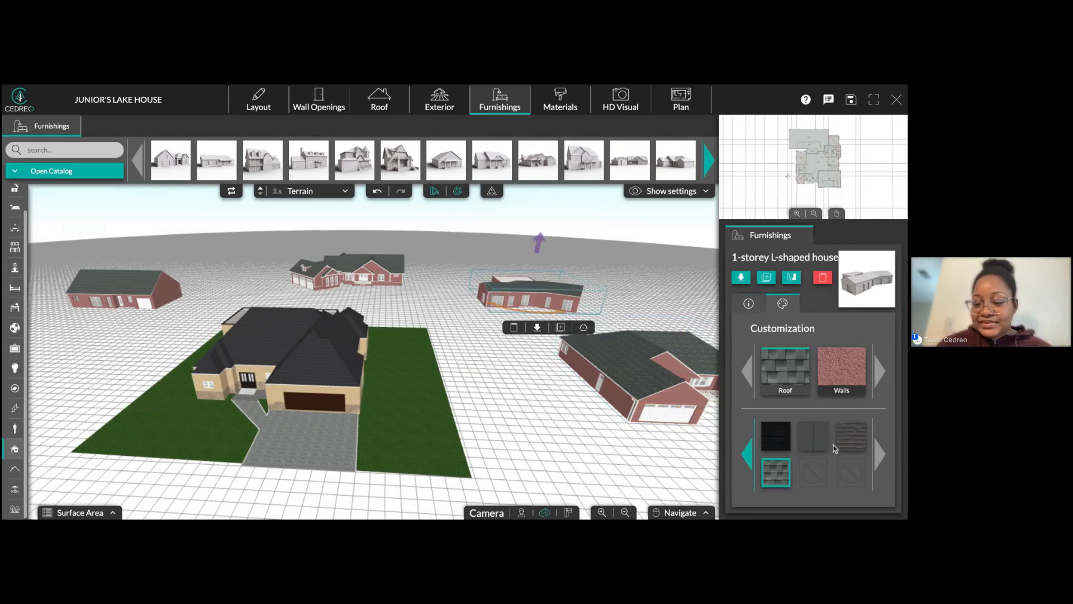
pyautogui.click(851, 436)
pyautogui.click(607, 243)
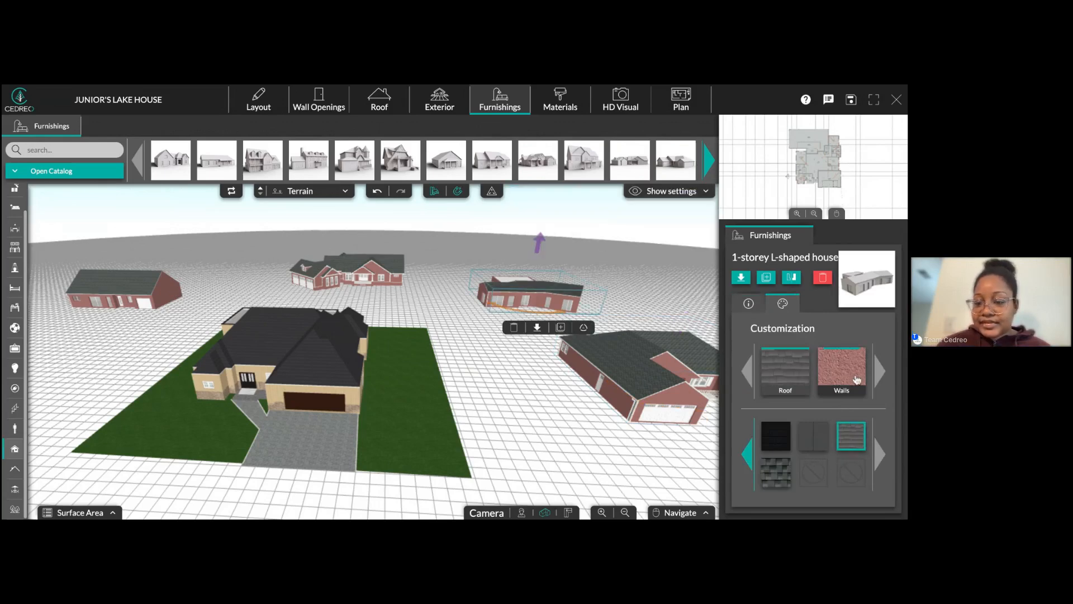
# - Change the walls of the 1-storey L-shaped house to blue-grey plaster, for that house only
pyautogui.click(842, 369)
pyautogui.click(850, 473)
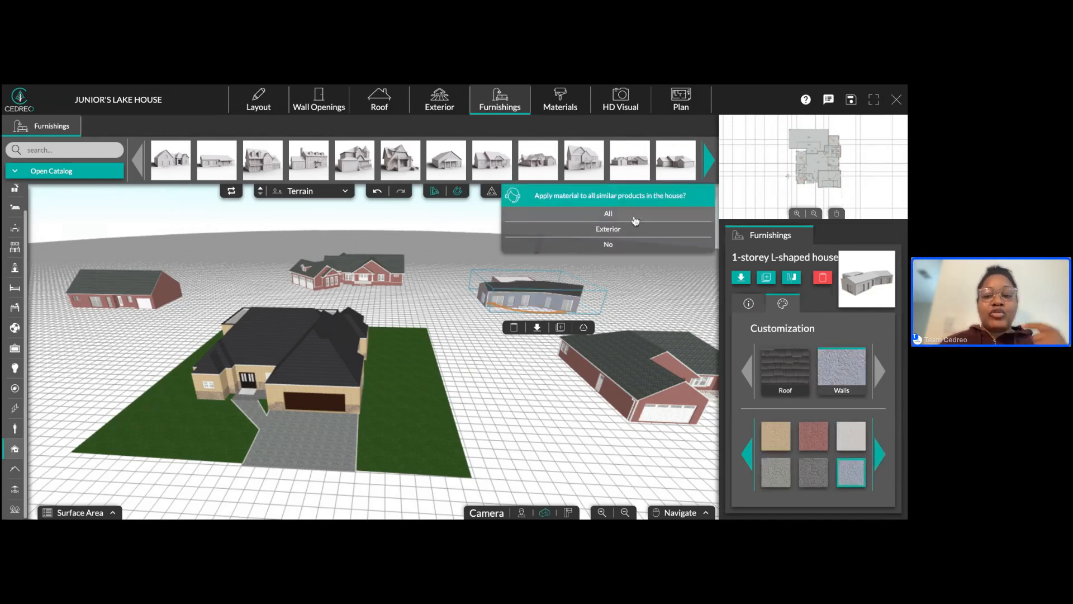
pyautogui.click(632, 243)
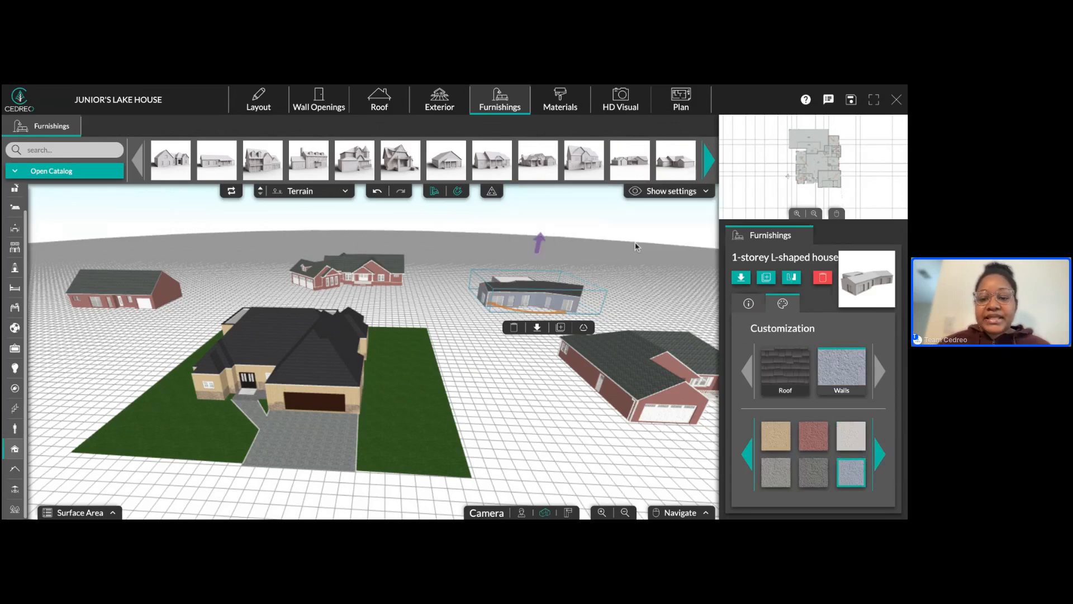
# - Change the roof of the ranch style house behind the main house to grey-green shingles, for that house only
pyautogui.click(392, 293)
pyautogui.click(783, 303)
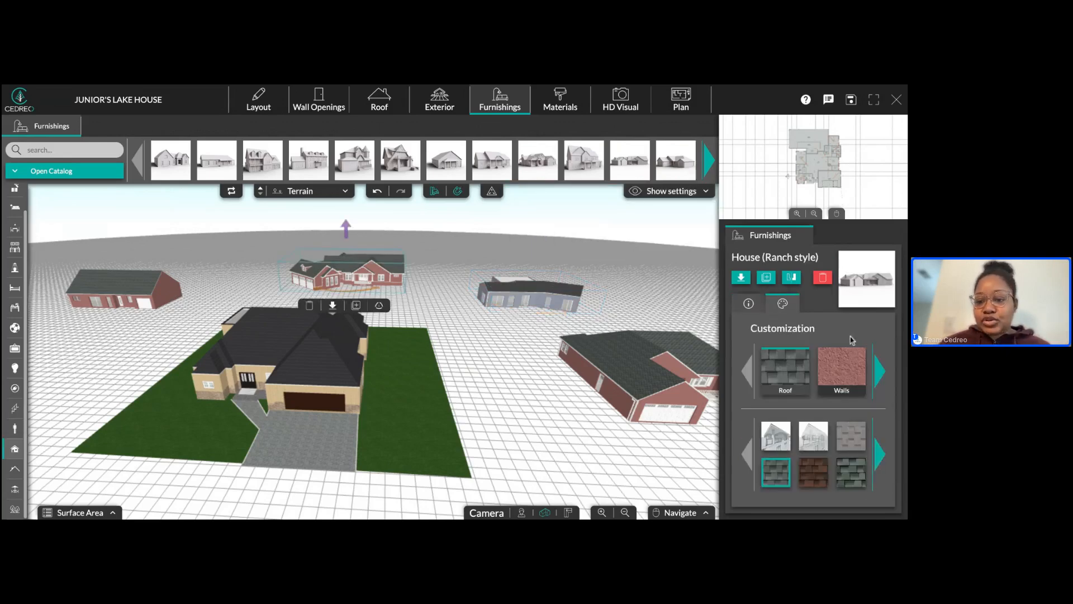
pyautogui.click(880, 372)
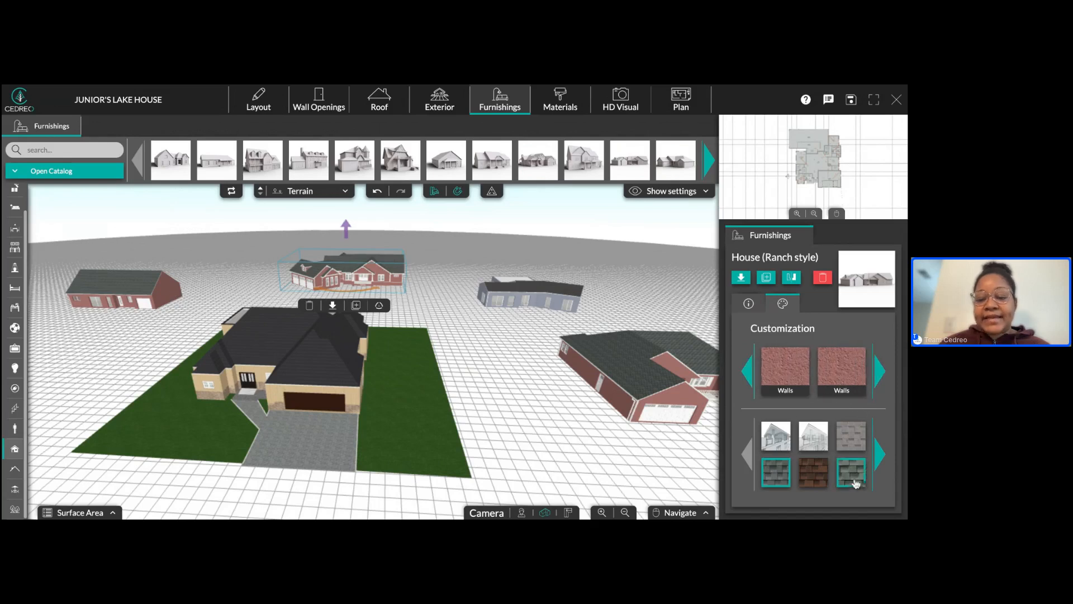
pyautogui.click(851, 473)
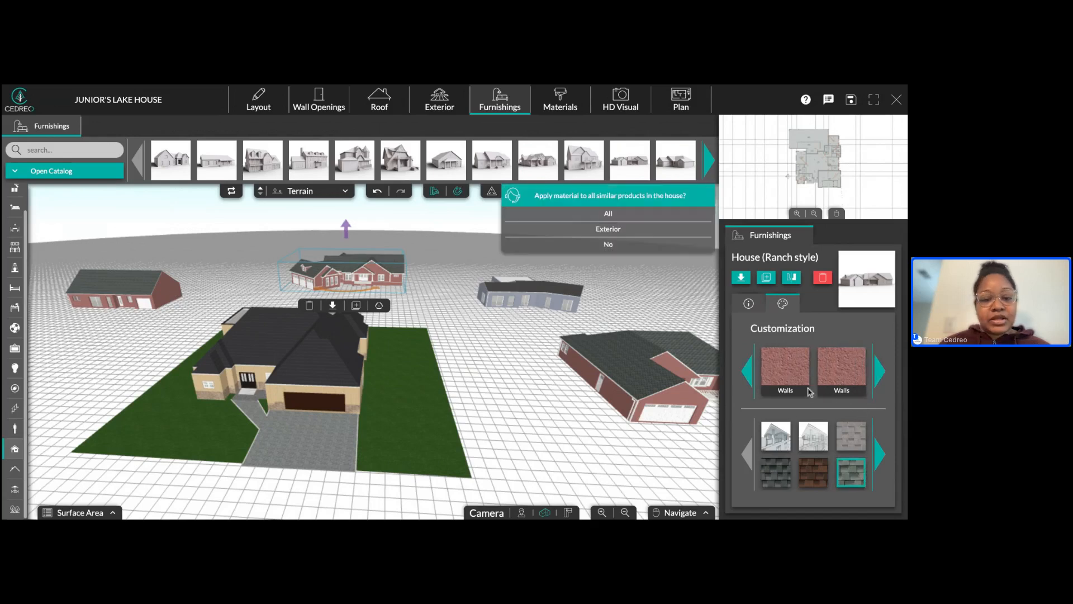
pyautogui.click(588, 244)
# - Apply light wood siding to the rear ranch house's first wall section, then undo its spread to the other houses' exteriors
pyautogui.click(778, 364)
pyautogui.click(880, 461)
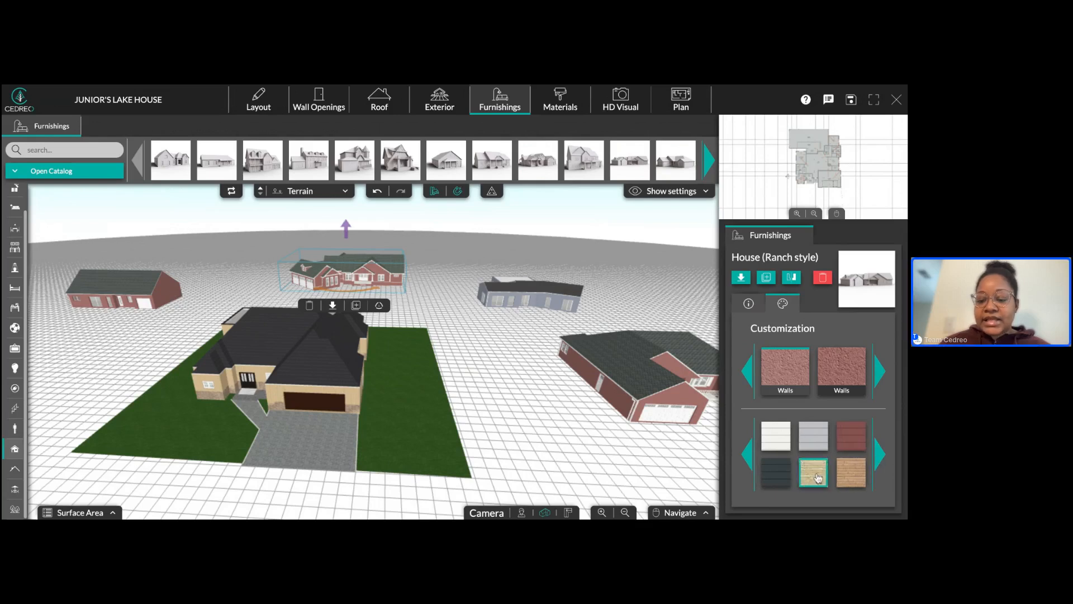
pyautogui.click(850, 474)
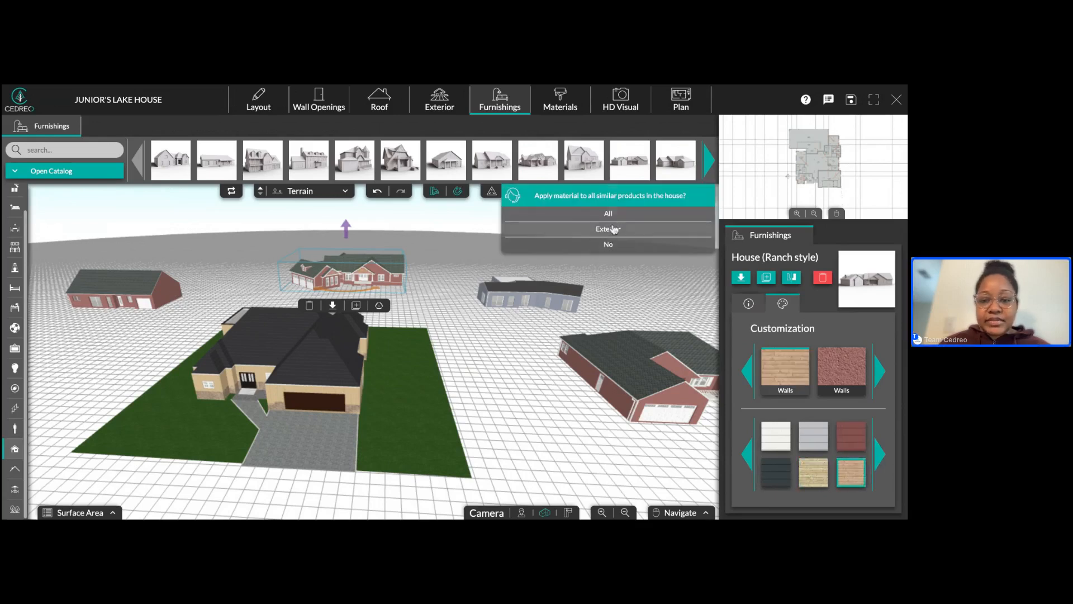
pyautogui.click(613, 229)
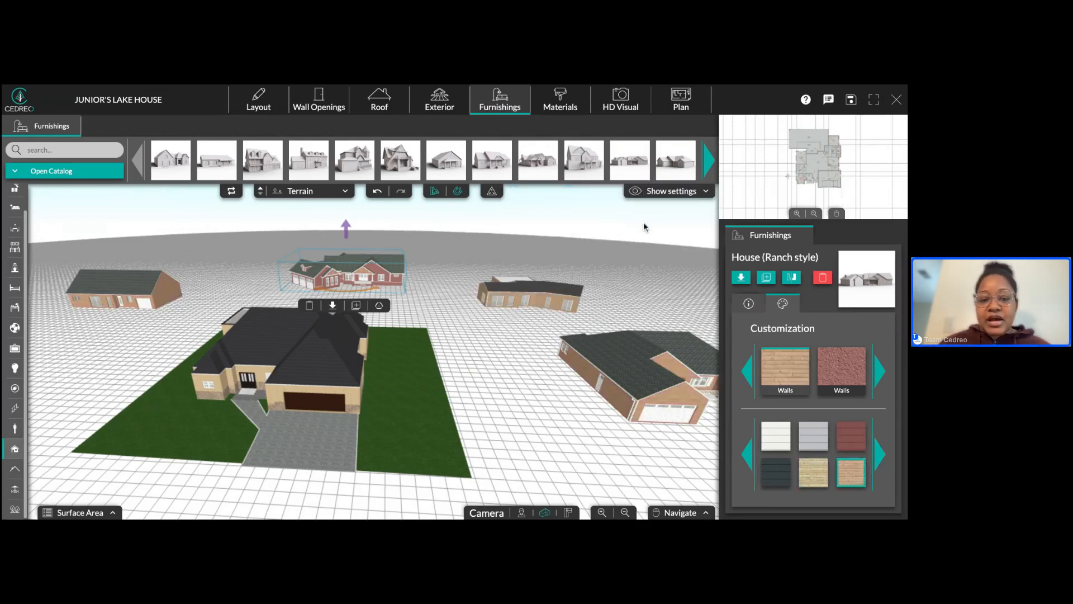
pyautogui.click(377, 193)
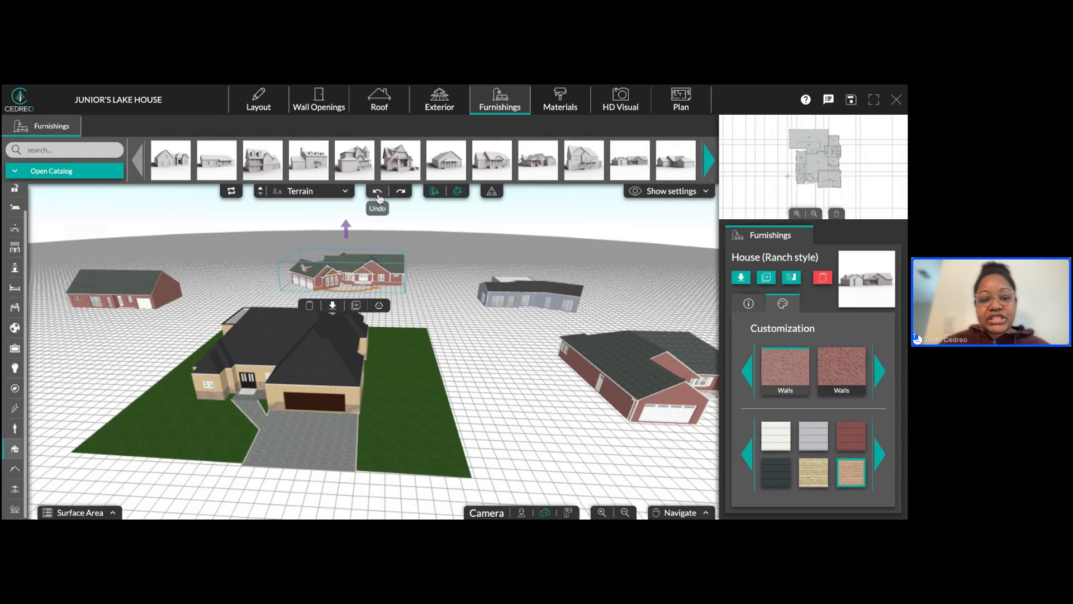
# - Apply warm brown wood to the second wall section of the rear ranch style house, for that house only
pyautogui.click(847, 374)
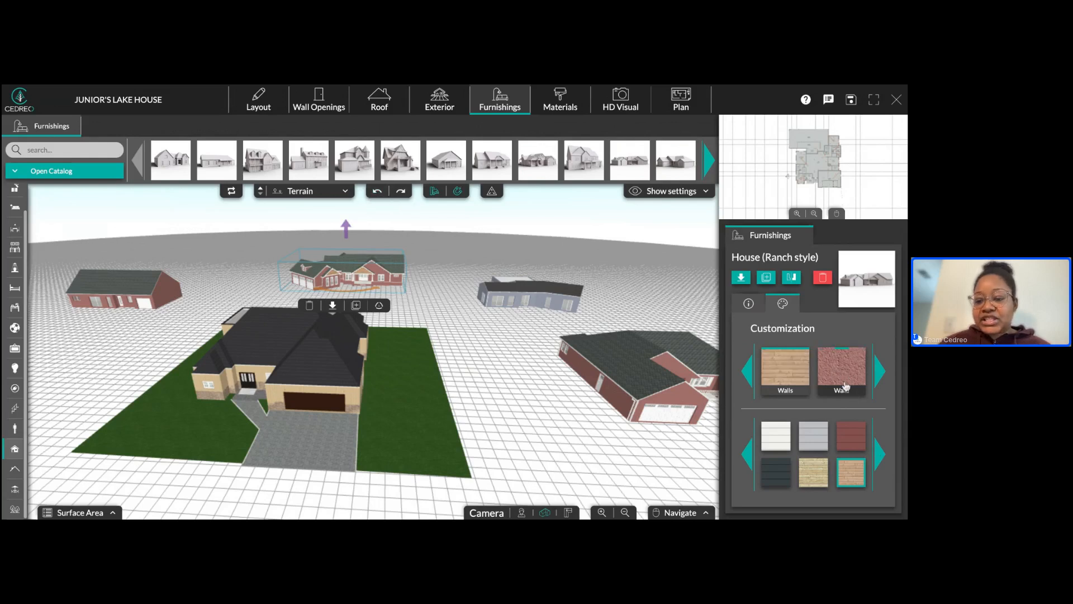
pyautogui.click(880, 456)
pyautogui.click(881, 456)
pyautogui.click(881, 456)
pyautogui.click(774, 441)
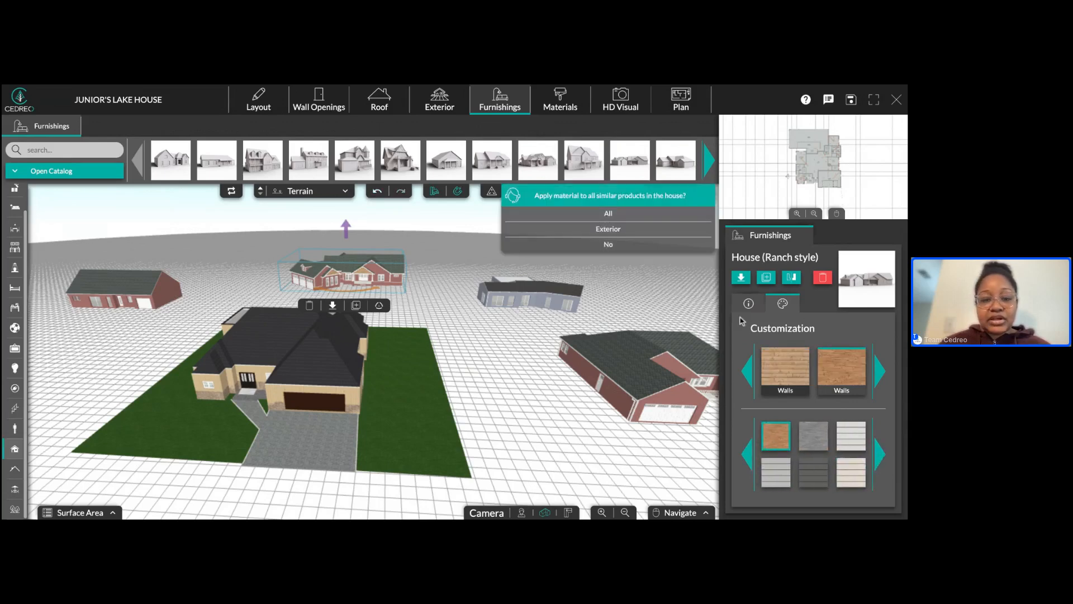
pyautogui.click(600, 246)
# - Apply red horizontal siding to the third wall section of the rear ranch style house, for that house only
pyautogui.click(875, 381)
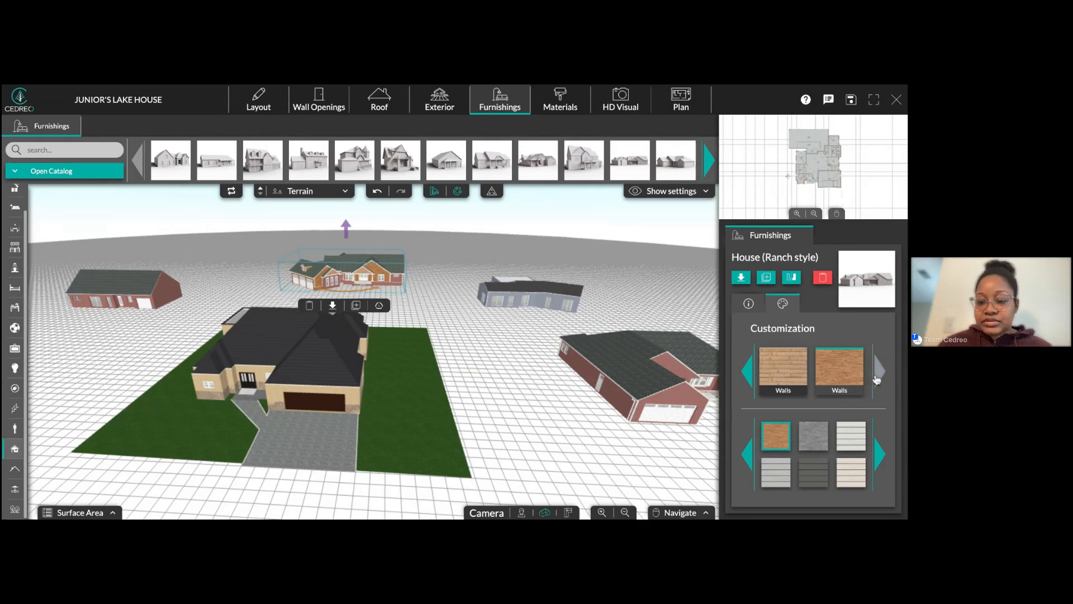
pyautogui.click(882, 457)
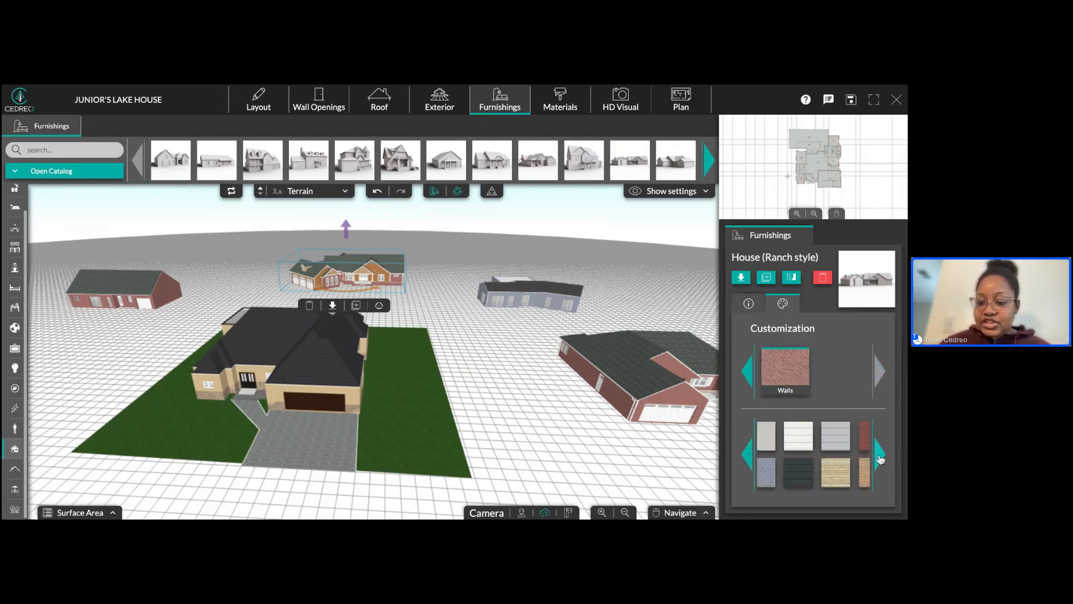
pyautogui.click(882, 457)
pyautogui.click(754, 455)
pyautogui.click(851, 436)
pyautogui.click(558, 242)
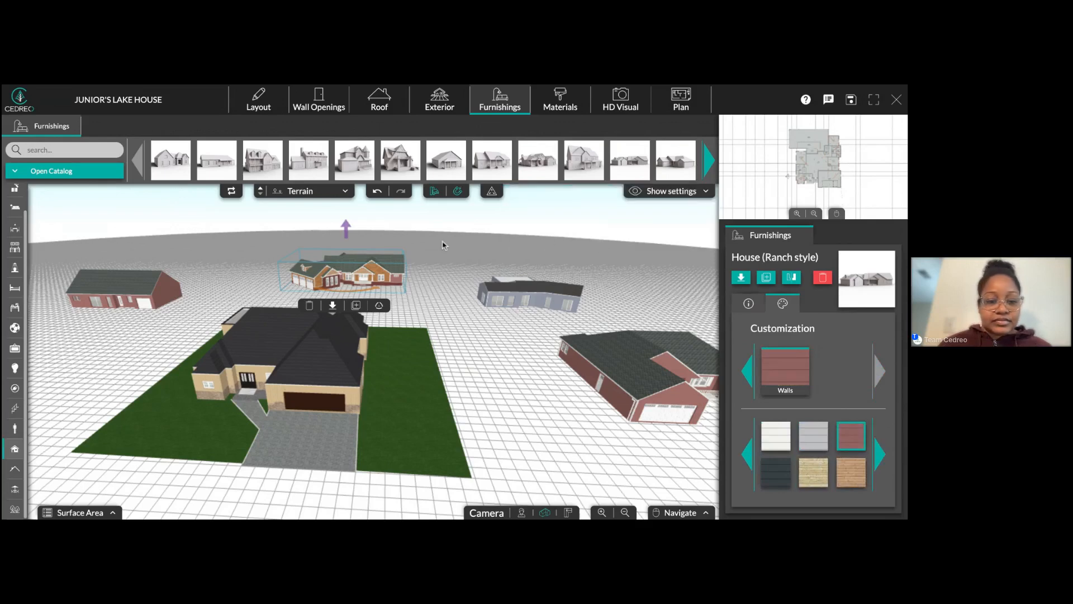
# - Change the walls of the 1-storey house to light multi-toned brick, for that house only
pyautogui.click(174, 295)
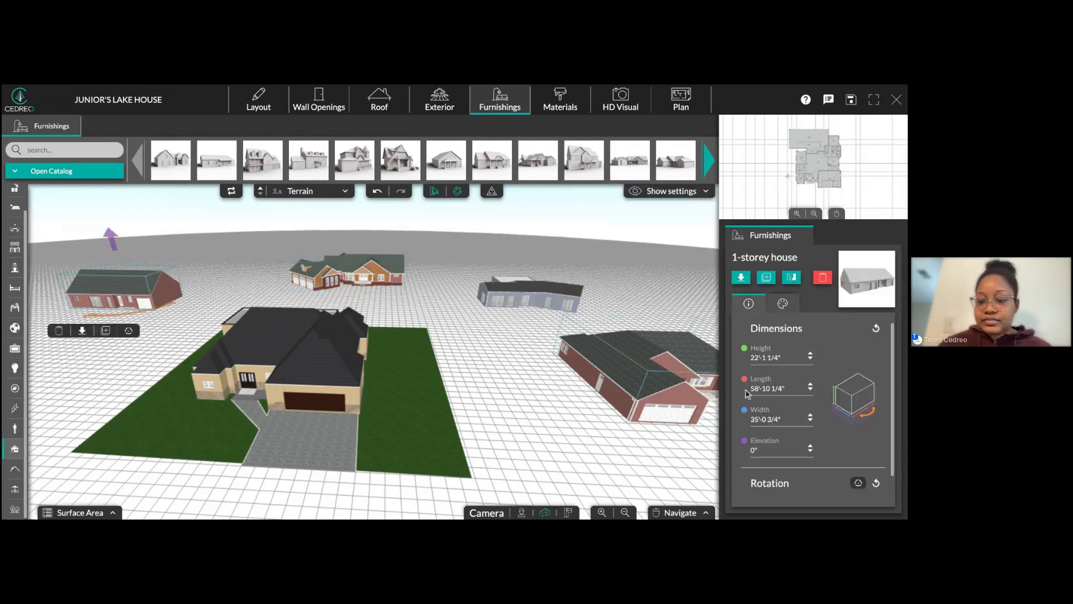
pyautogui.click(783, 303)
pyautogui.click(842, 369)
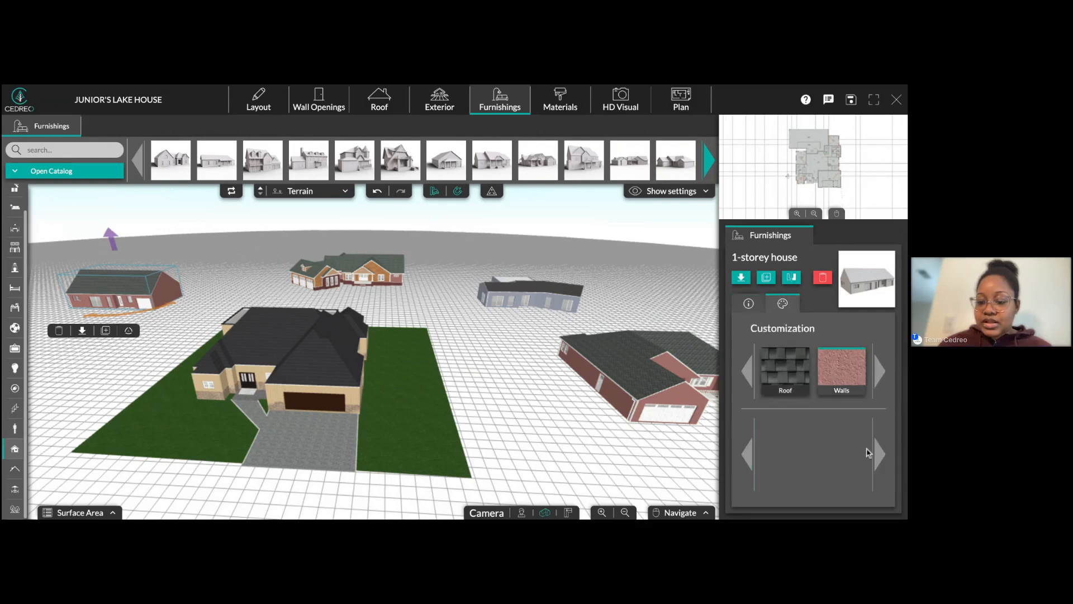
pyautogui.click(882, 464)
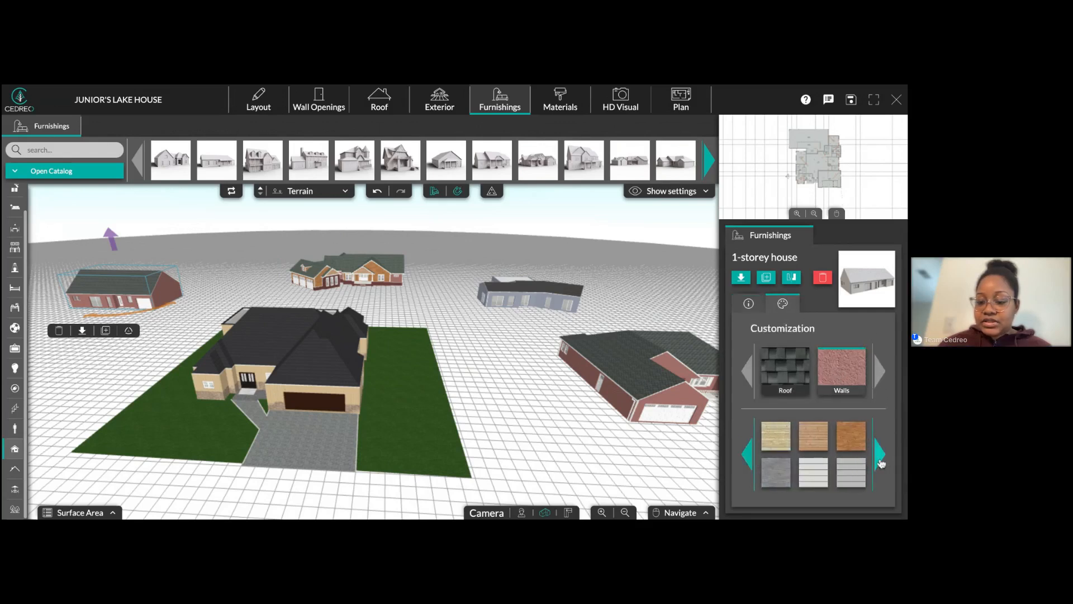
pyautogui.click(815, 473)
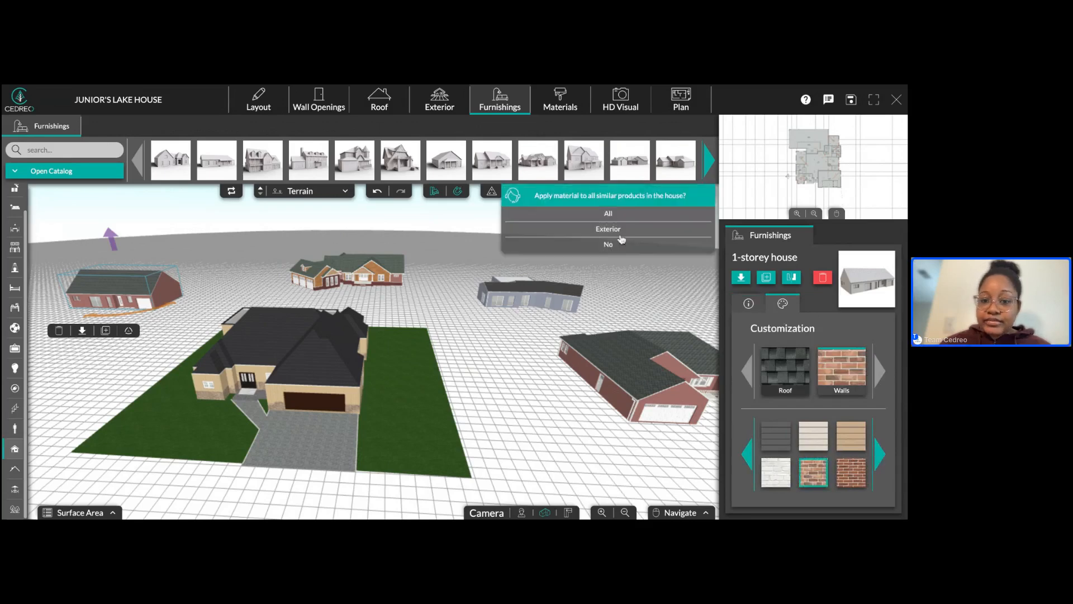
pyautogui.click(615, 244)
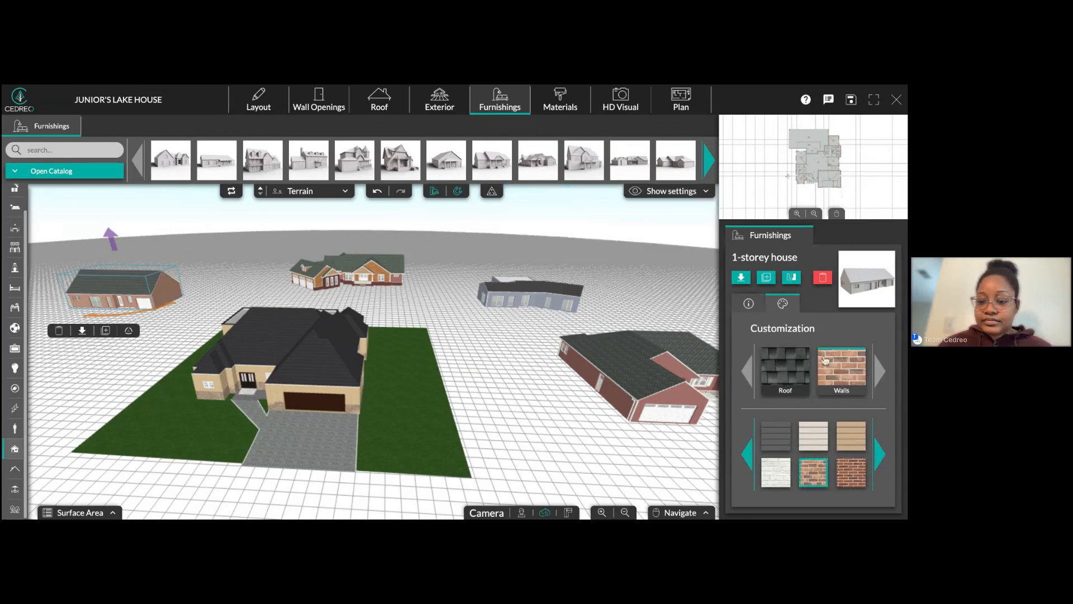
# - Change the roof of the 1-storey house to smooth dark grey panels, for that house only
pyautogui.click(807, 364)
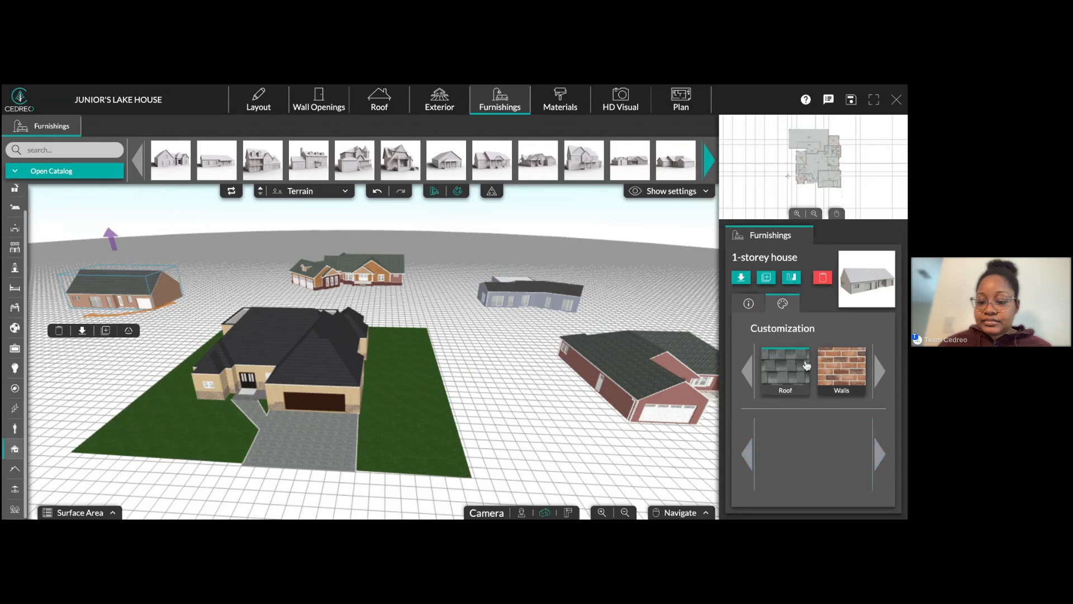
pyautogui.click(876, 455)
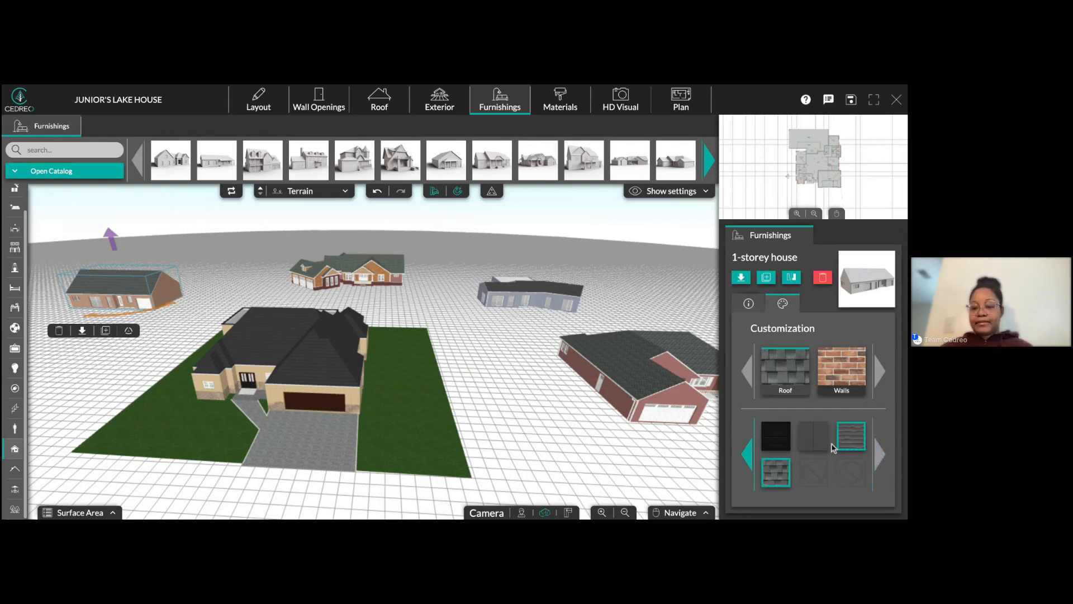
pyautogui.click(822, 446)
pyautogui.click(609, 245)
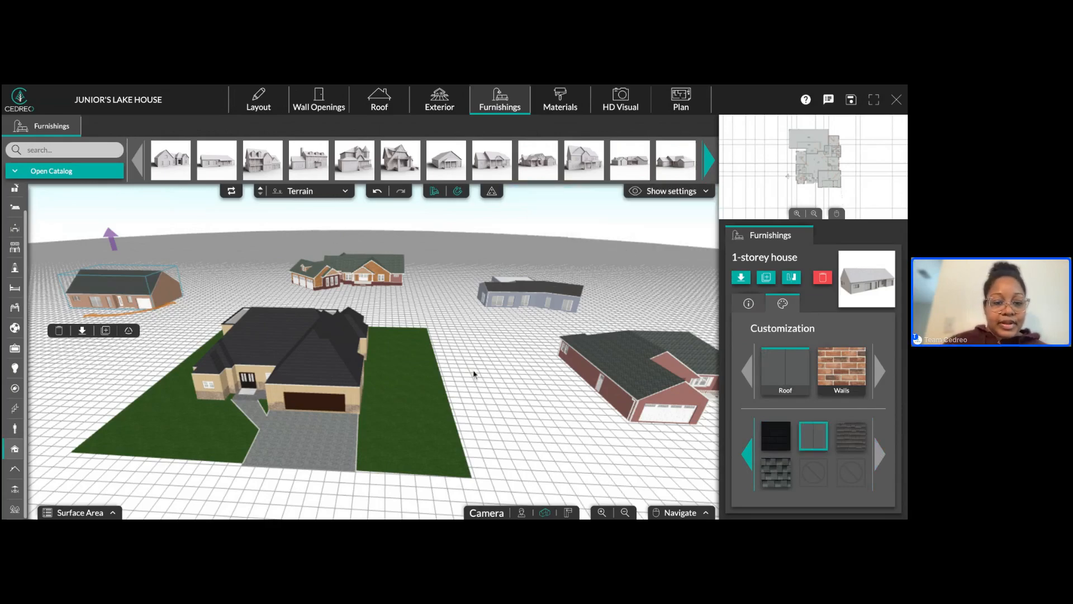
pyautogui.moveTo(473, 371); pyautogui.dragTo(472, 461, button='right')
pyautogui.scroll(4, 559, 371)
pyautogui.scroll(-6, 472, 358)
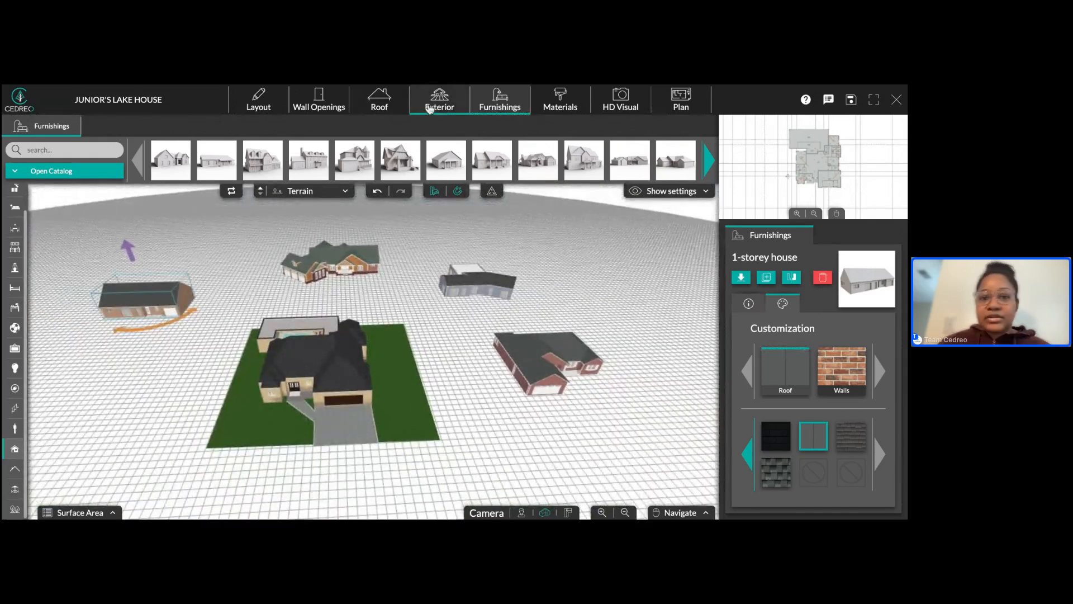
# - Draw a long rectangular bitumen driveway as a street across the front of the lot, meeting the existing driveway
pyautogui.click(429, 108)
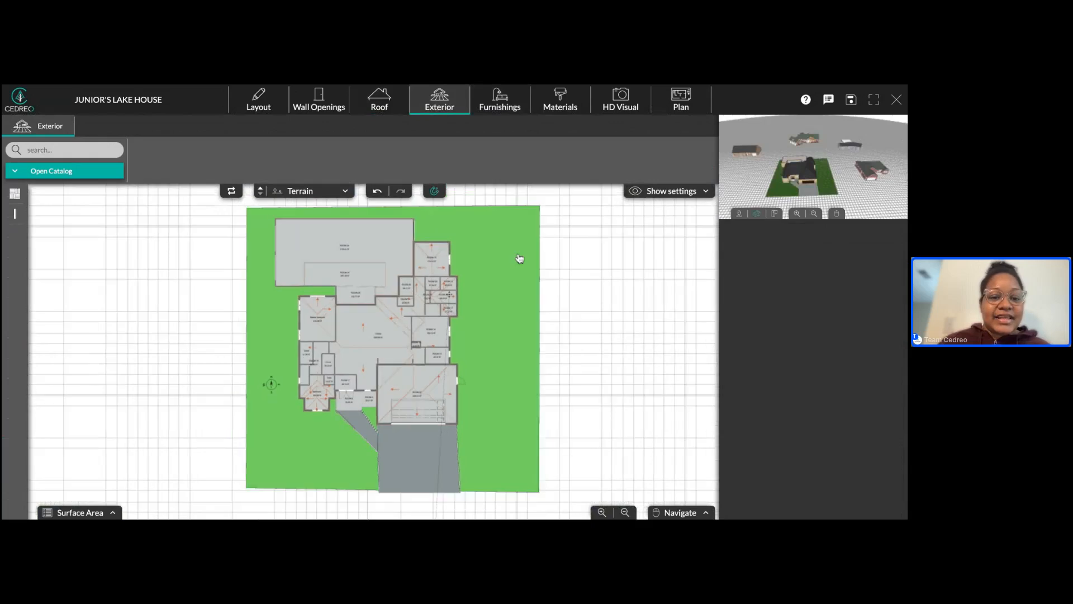
pyautogui.scroll(-4, 520, 258)
pyautogui.click(15, 194)
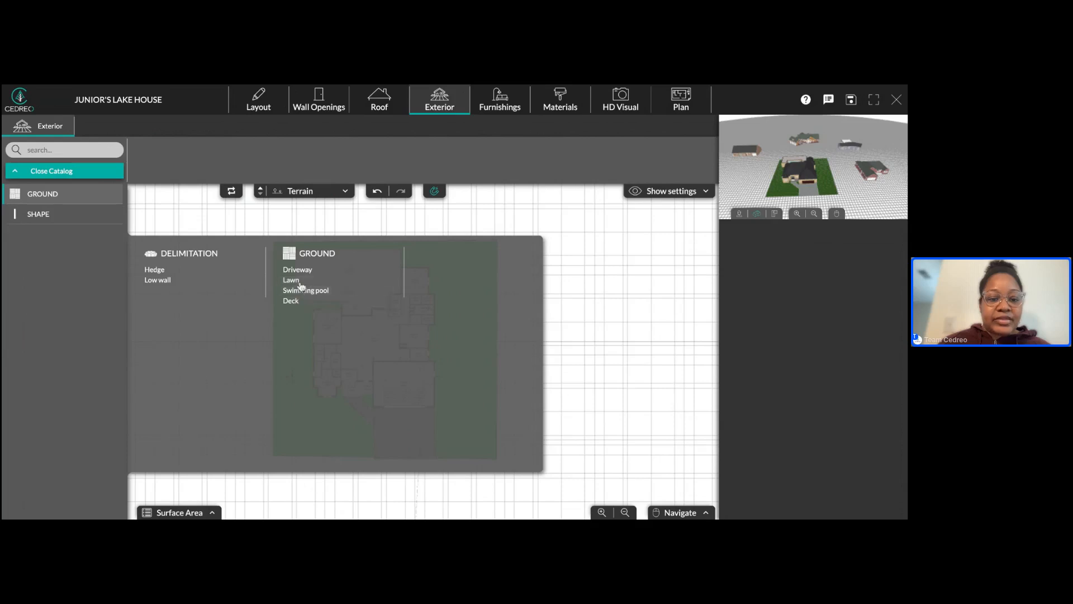
pyautogui.click(298, 269)
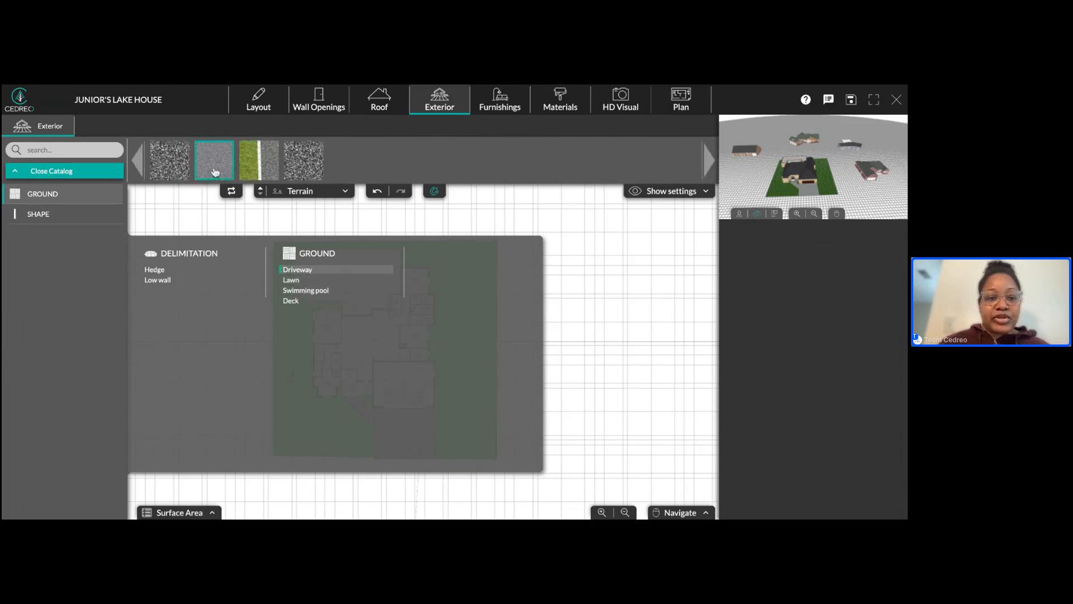
pyautogui.click(214, 172)
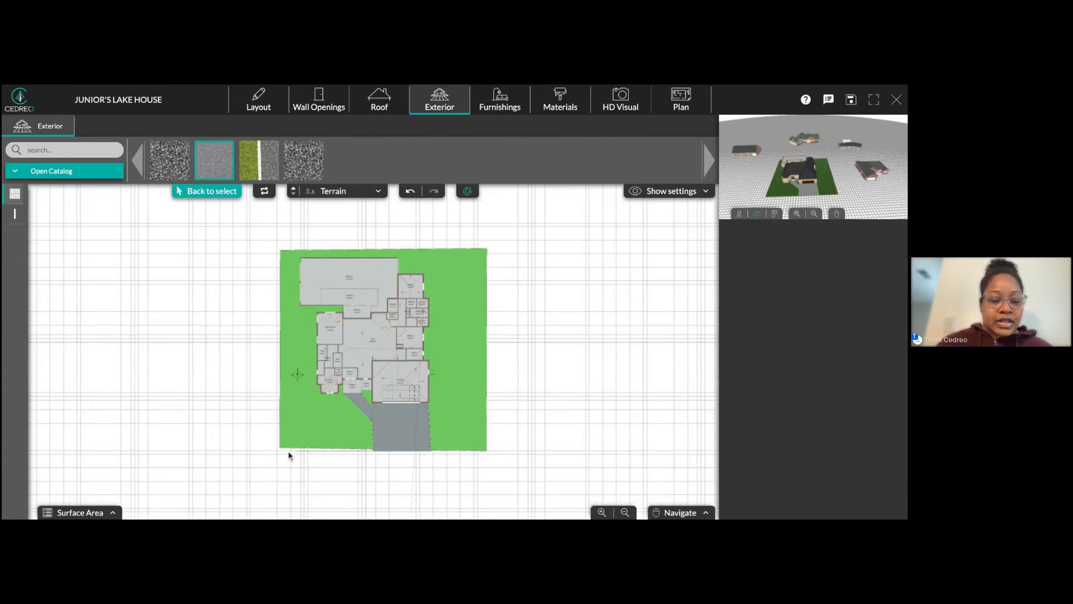
pyautogui.click(186, 450)
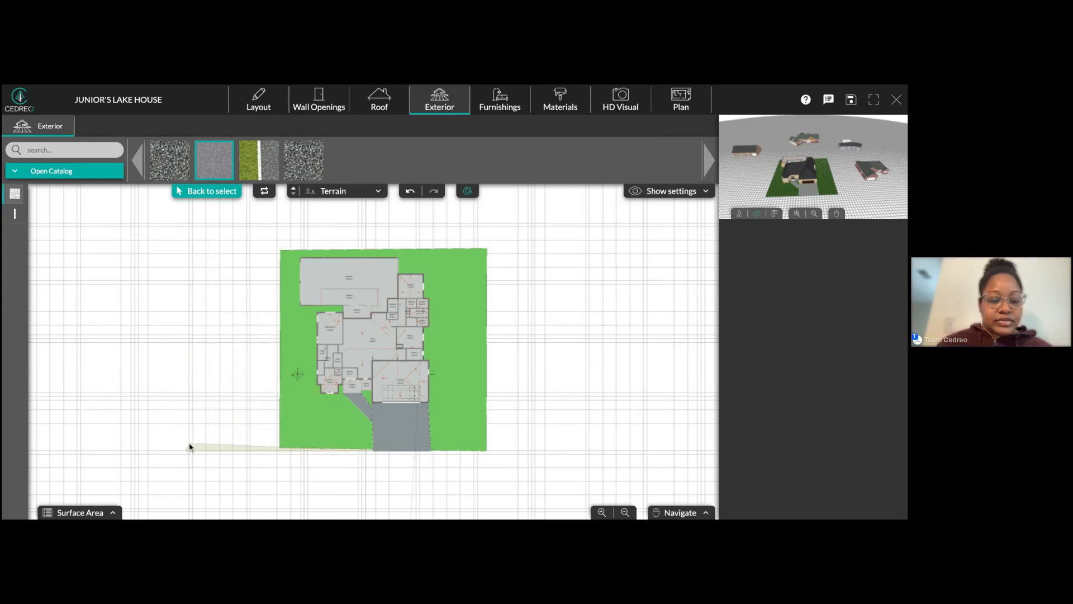
pyautogui.click(186, 508)
pyautogui.scroll(-4, 508, 499)
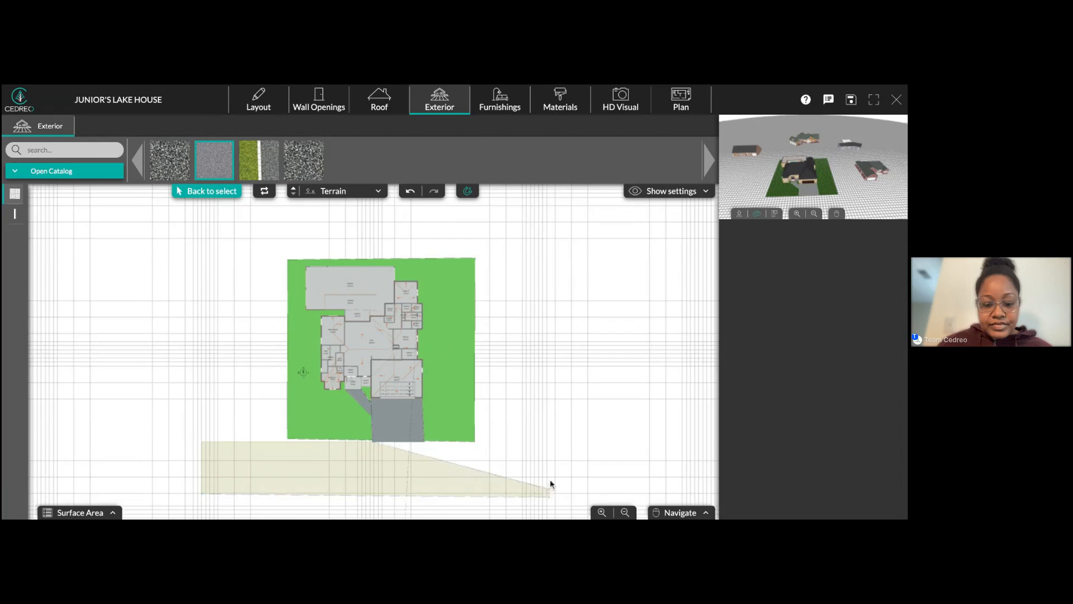
pyautogui.click(550, 496)
pyautogui.doubleClick(550, 445)
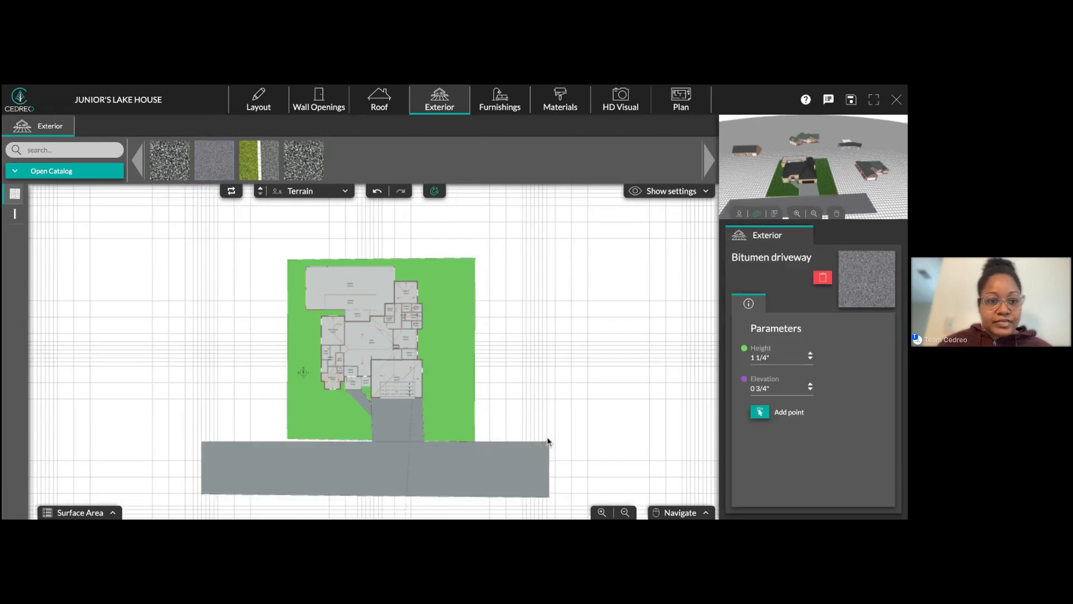
# - Draw a second bitumen driveway strip along the garage side of the lot and move it close to the lawn's edge
pyautogui.click(406, 227)
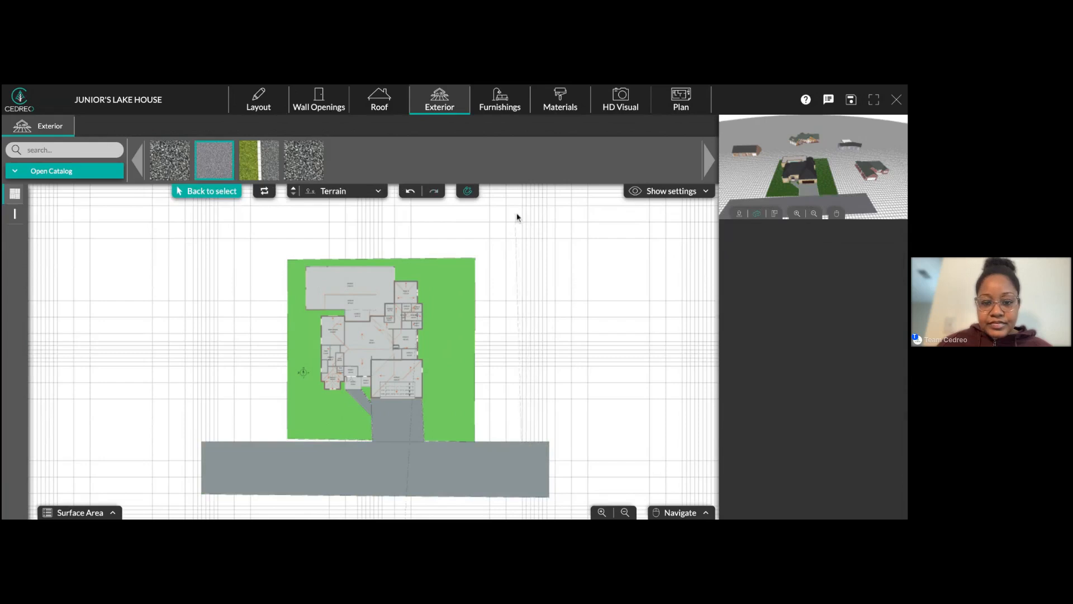
pyautogui.scroll(-3, 523, 201)
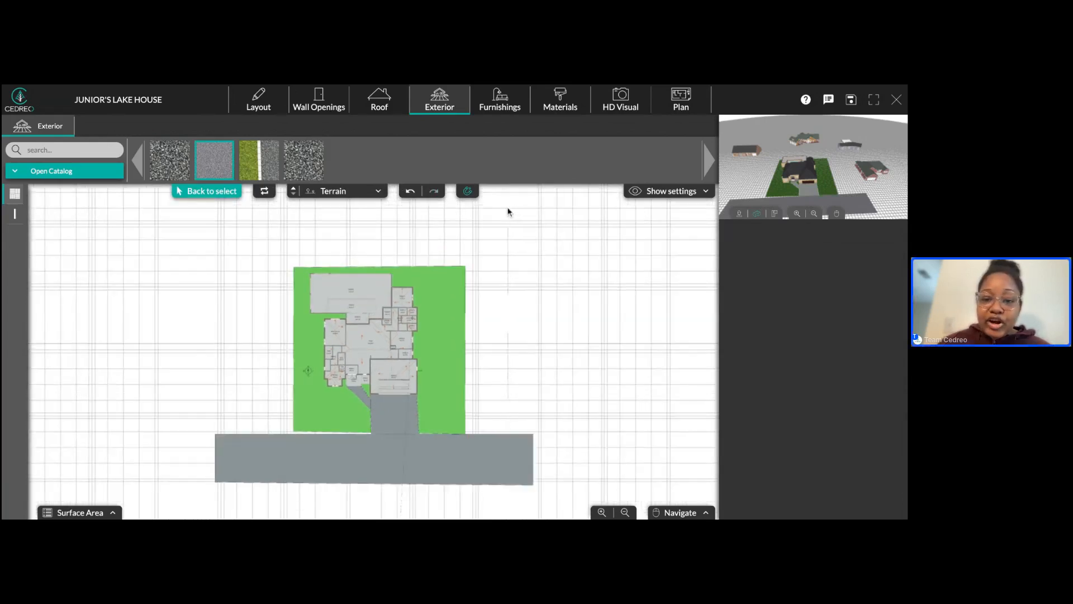
pyautogui.click(588, 192)
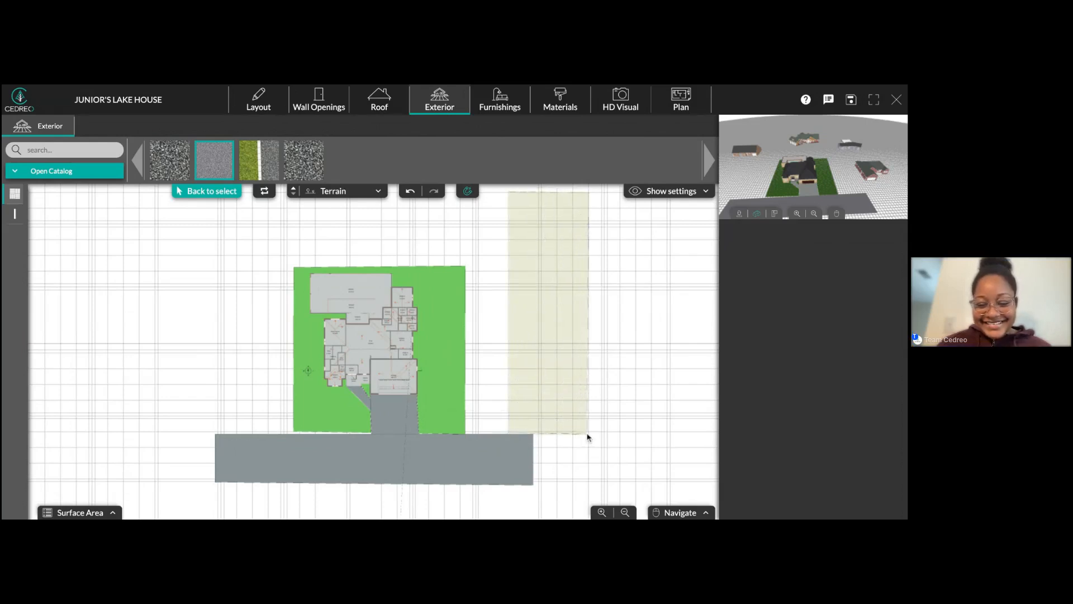
pyautogui.click(590, 436)
pyautogui.moveTo(576, 329); pyautogui.dragTo(501, 330)
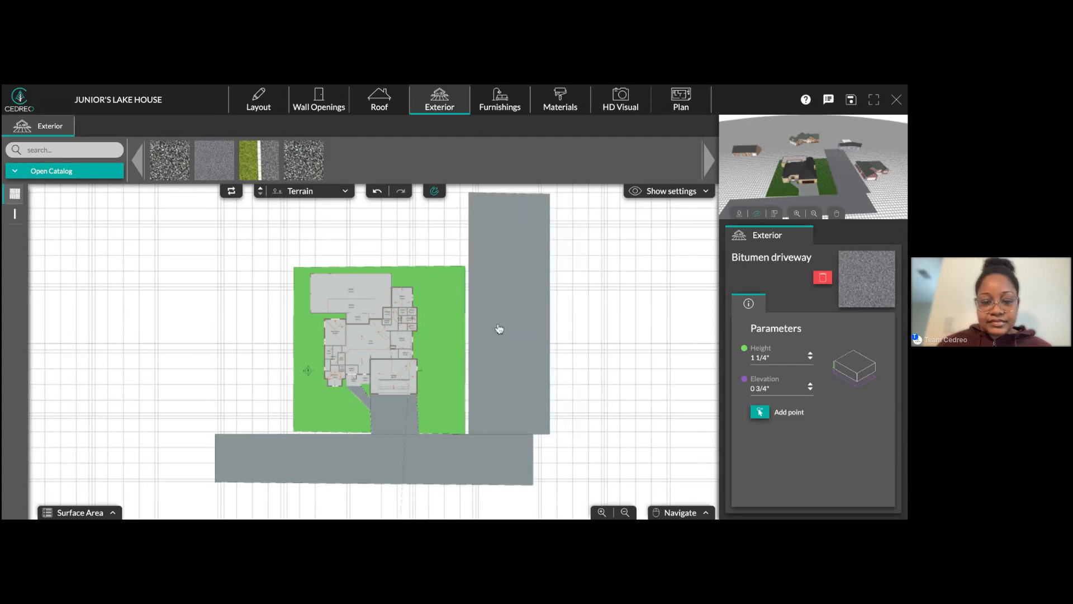
# - Draw a third bitumen driveway strip behind the lot, ending at the rear corner of the side street
pyautogui.scroll(-1, 556, 314)
pyautogui.scroll(2, 559, 315)
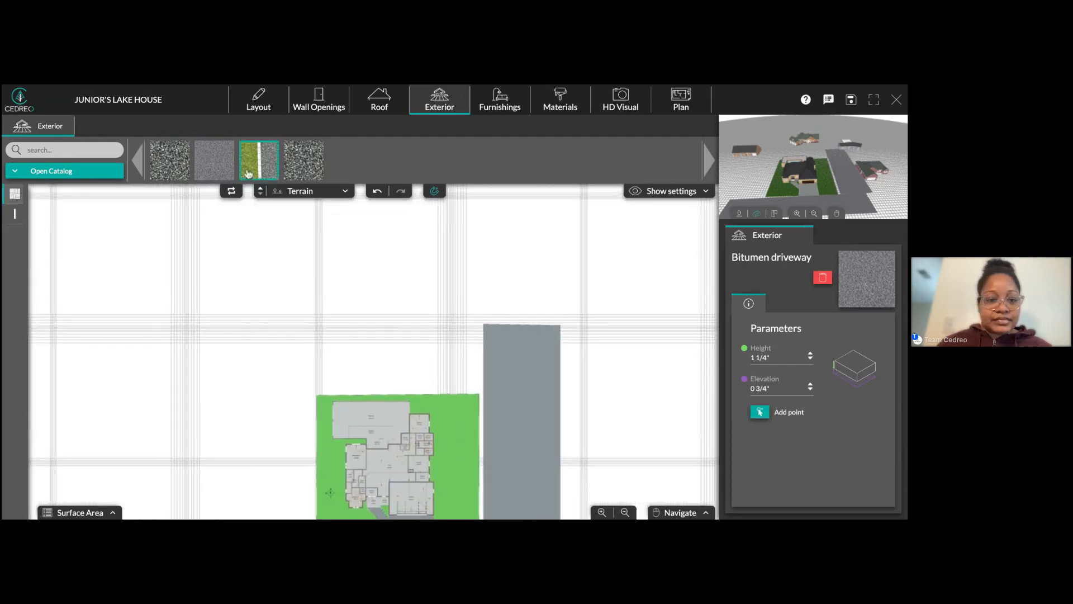
pyautogui.click(215, 160)
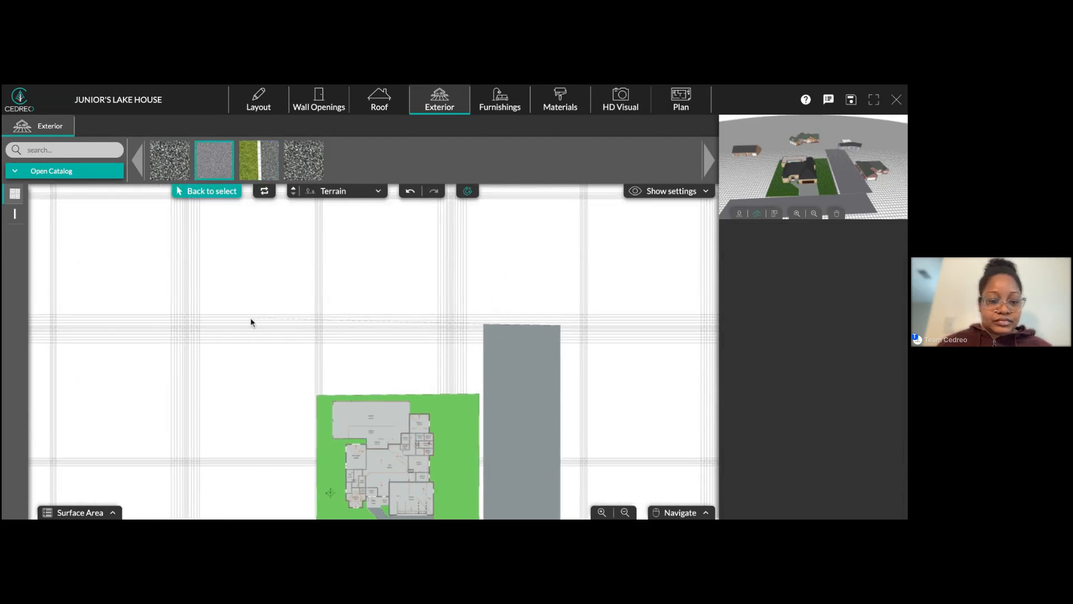
pyautogui.click(269, 318)
pyautogui.click(270, 248)
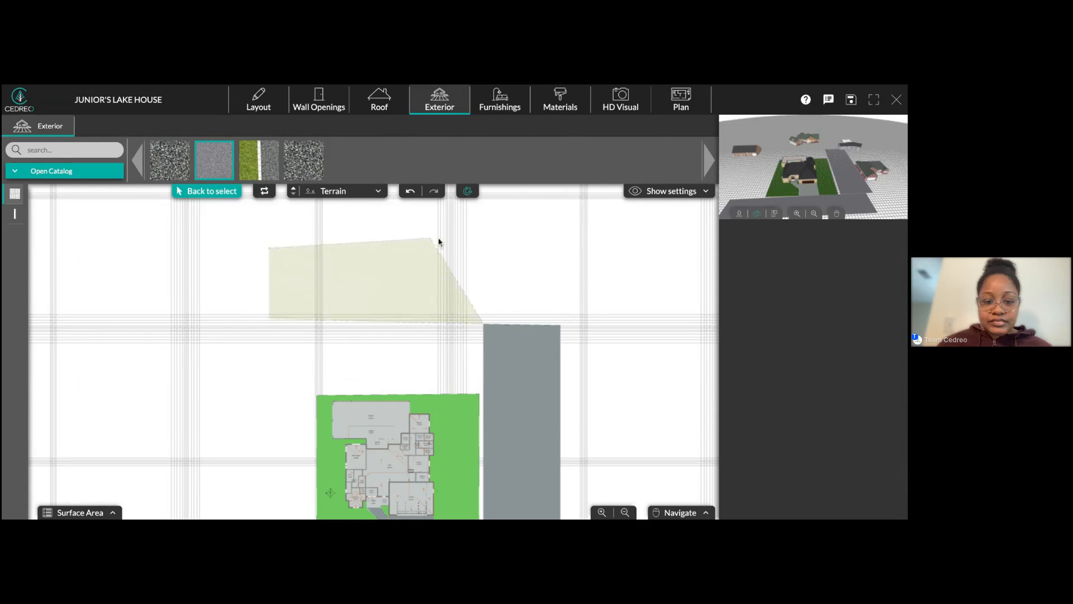
pyautogui.doubleClick(484, 250)
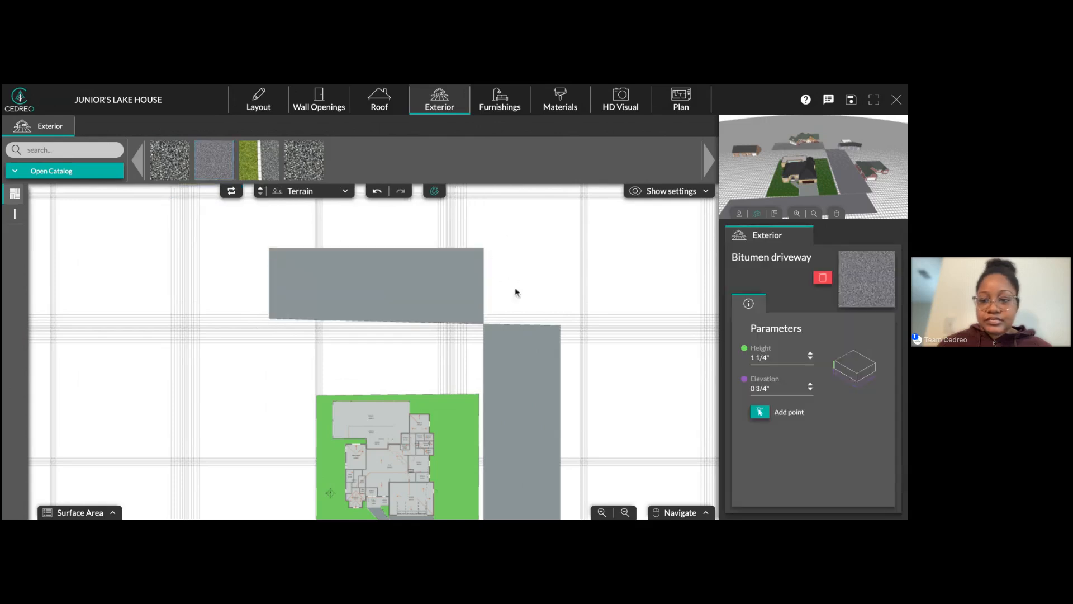
# - Extend the lawn's rear edge to the back street and its side edge to the side street
pyautogui.click(404, 397)
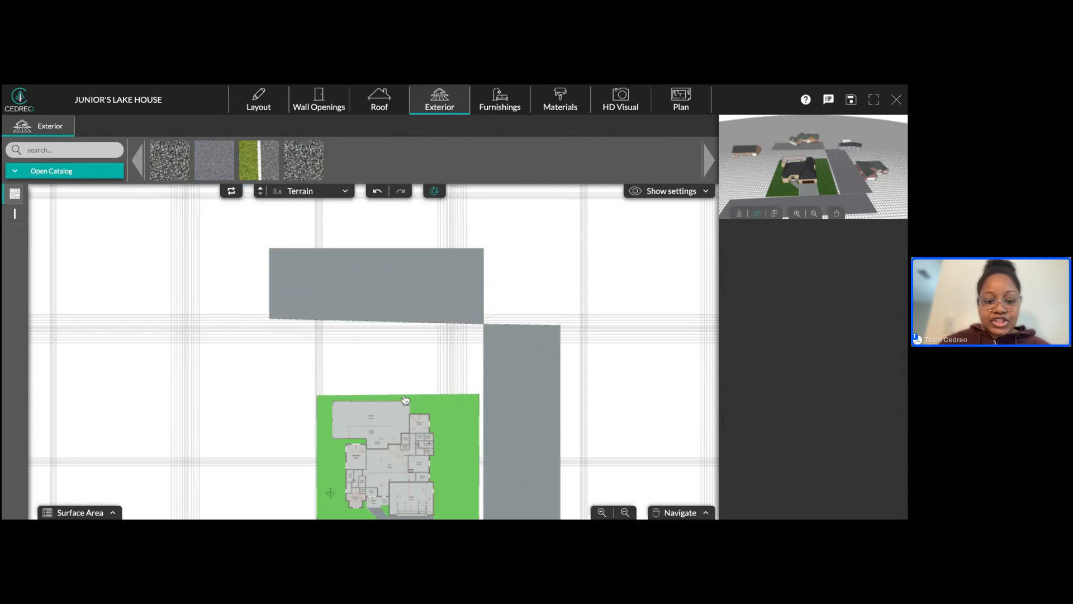
pyautogui.click(405, 399)
pyautogui.moveTo(479, 356); pyautogui.dragTo(484, 355)
pyautogui.moveTo(452, 326); pyautogui.dragTo(532, 268, button='right')
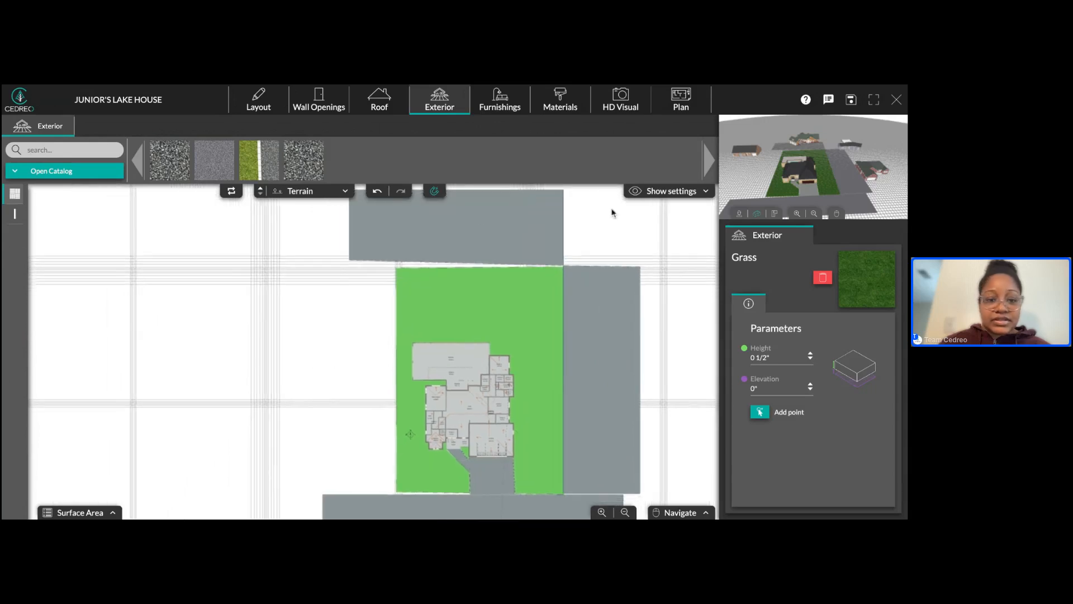
# - Adjust the back street's outer edge and pull its inner edge in to meet the lawn
pyautogui.click(456, 193)
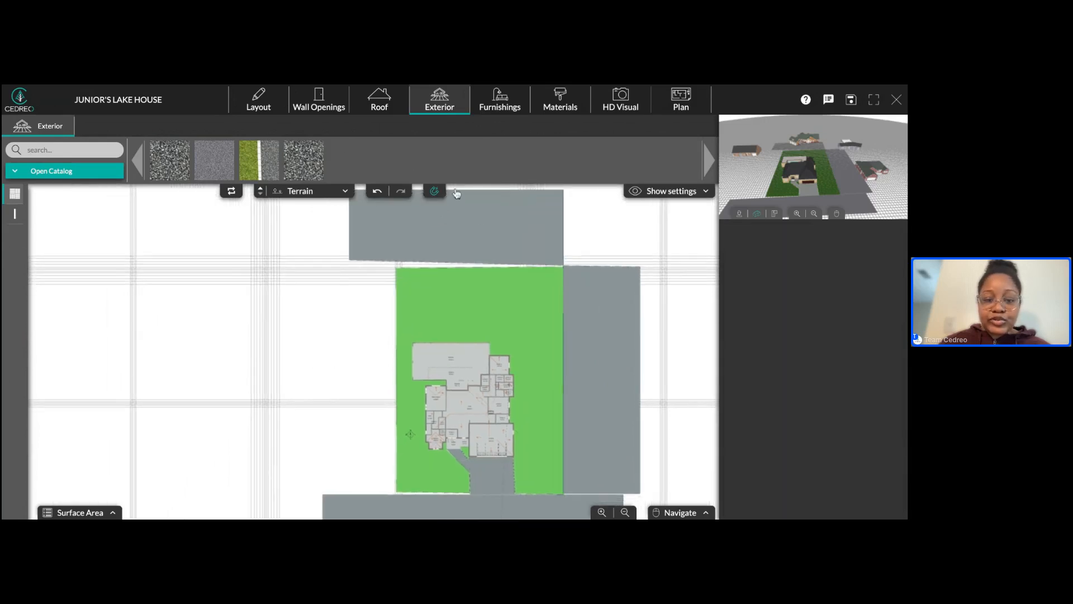
pyautogui.click(457, 194)
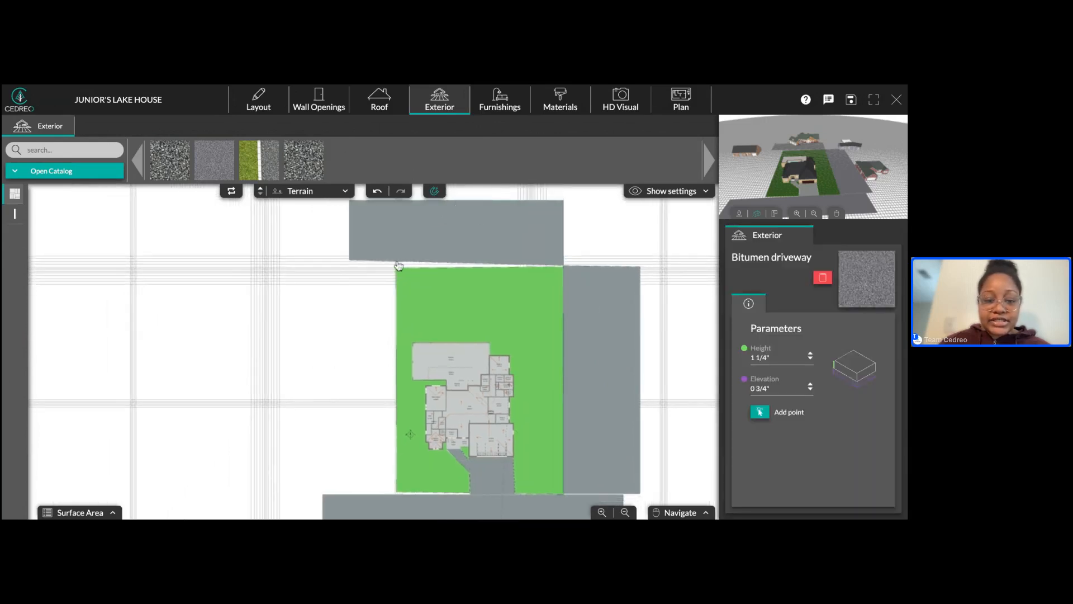
pyautogui.moveTo(352, 272); pyautogui.dragTo(353, 272)
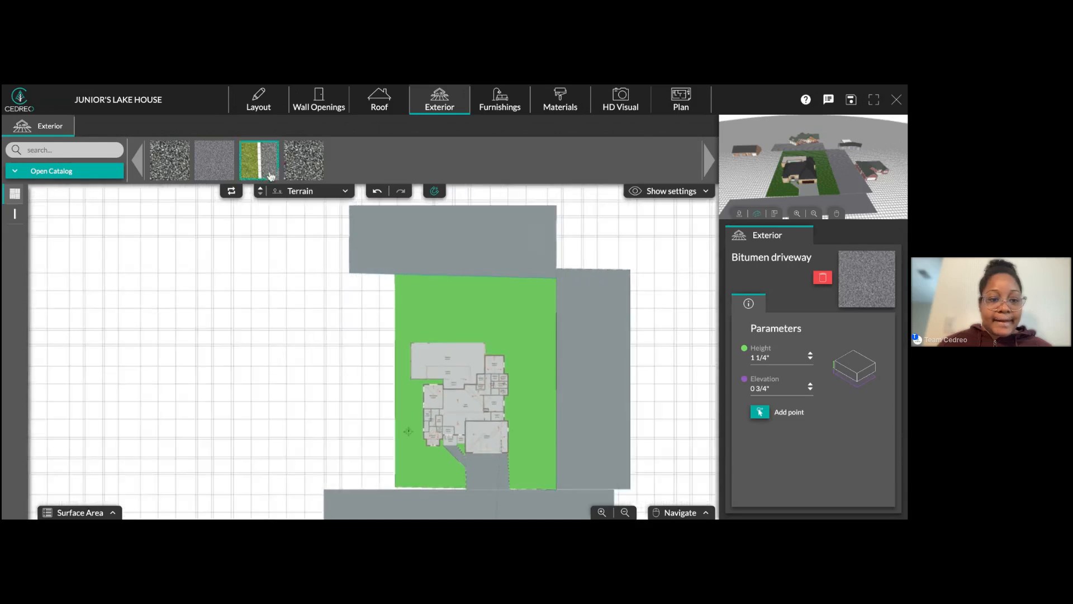
# - Extend the lawn's edge opposite the side street outward, almost to the end of the front street
pyautogui.click(214, 161)
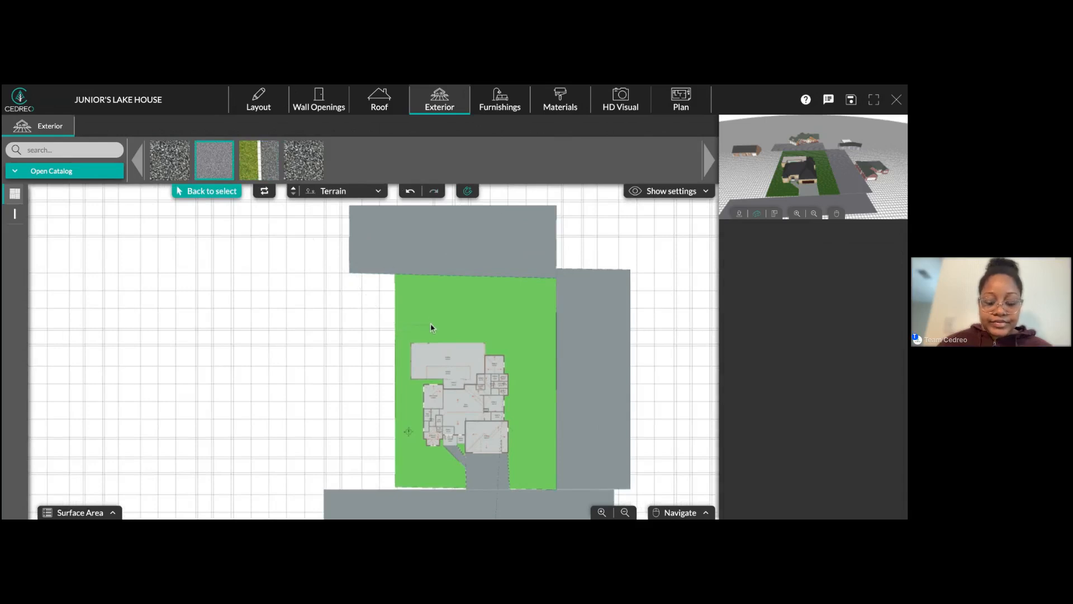
pyautogui.press('Escape')
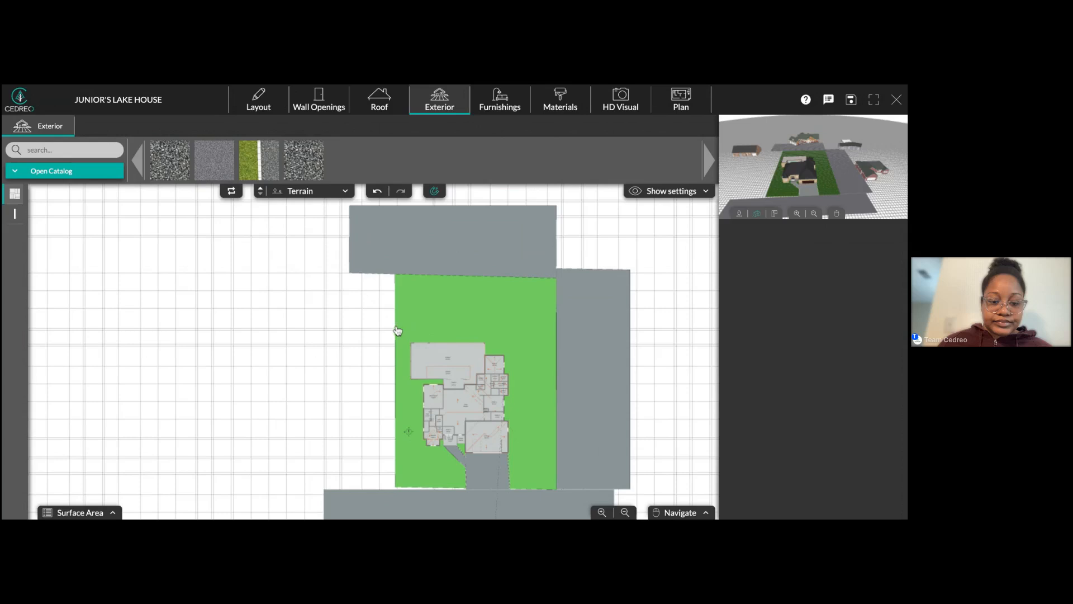
pyautogui.click(398, 330)
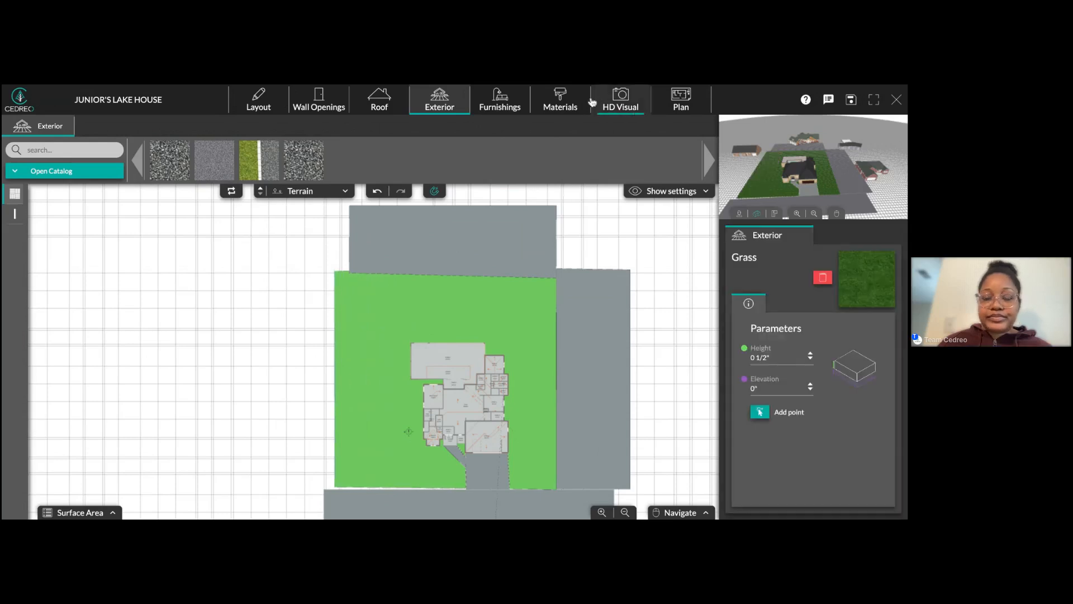
# - Examine the neighbouring ranch-style and L-shaped houses and the streets around the lake house in 3D
pyautogui.click(500, 101)
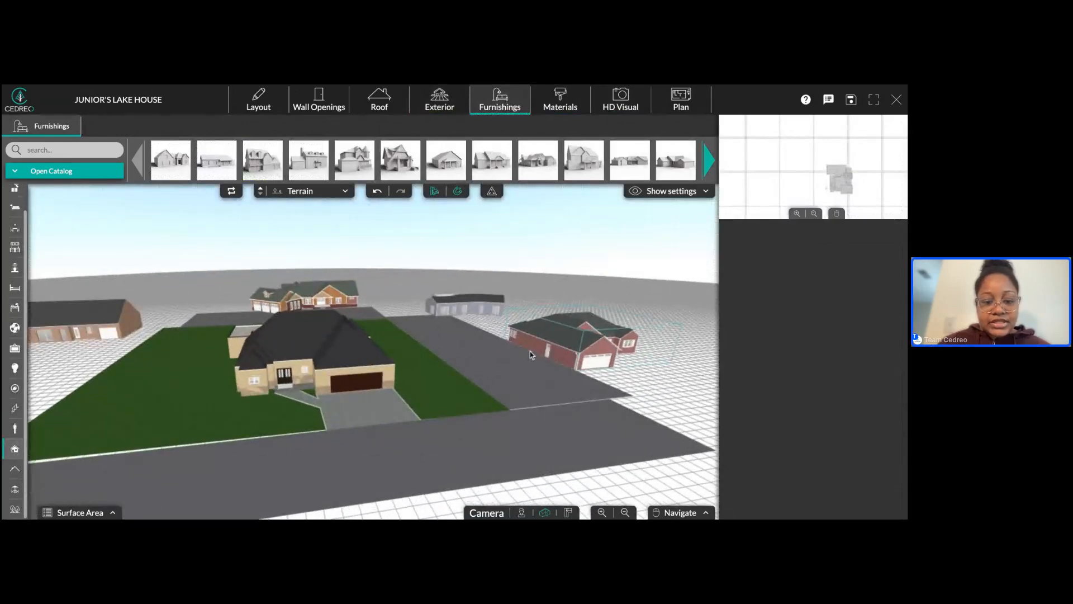
pyautogui.click(286, 292)
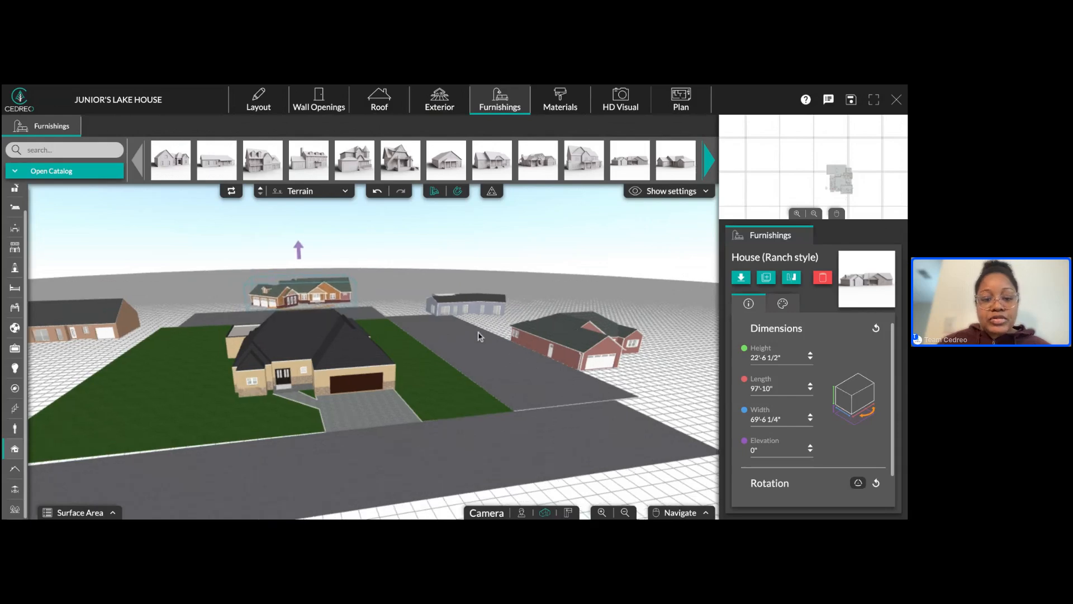
pyautogui.click(466, 313)
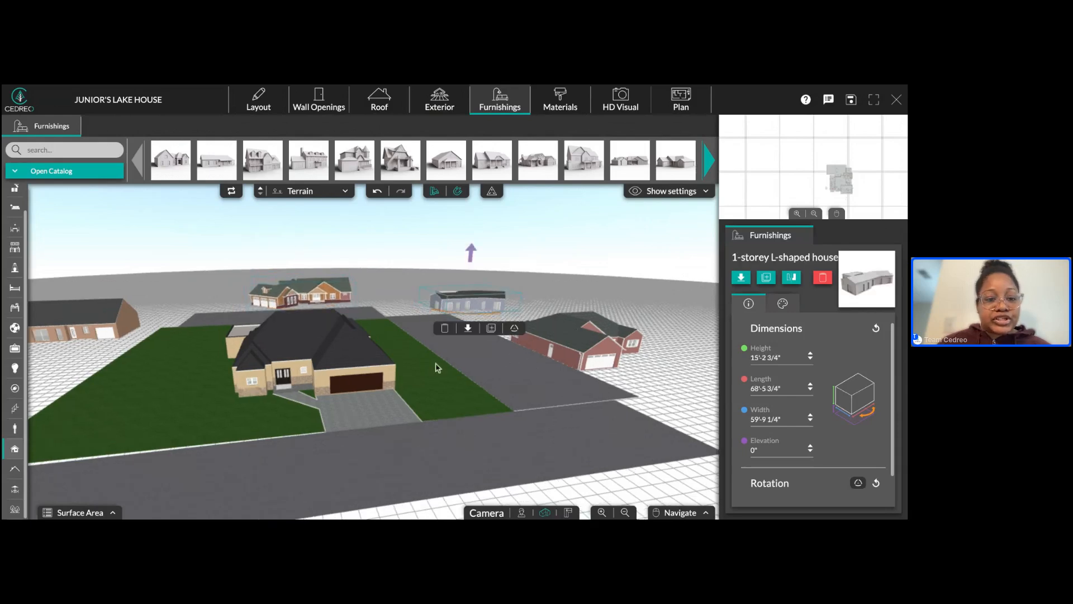
pyautogui.scroll(4, 423, 374)
pyautogui.click(320, 194)
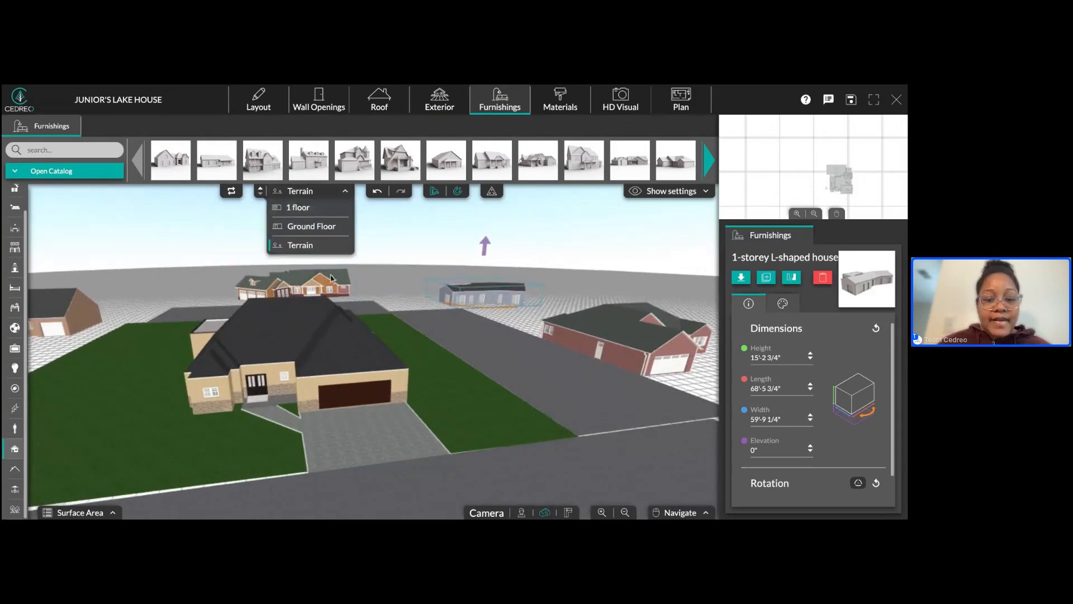
pyautogui.click(526, 372)
pyautogui.scroll(-2, 579, 380)
pyautogui.moveTo(579, 381); pyautogui.dragTo(496, 388)
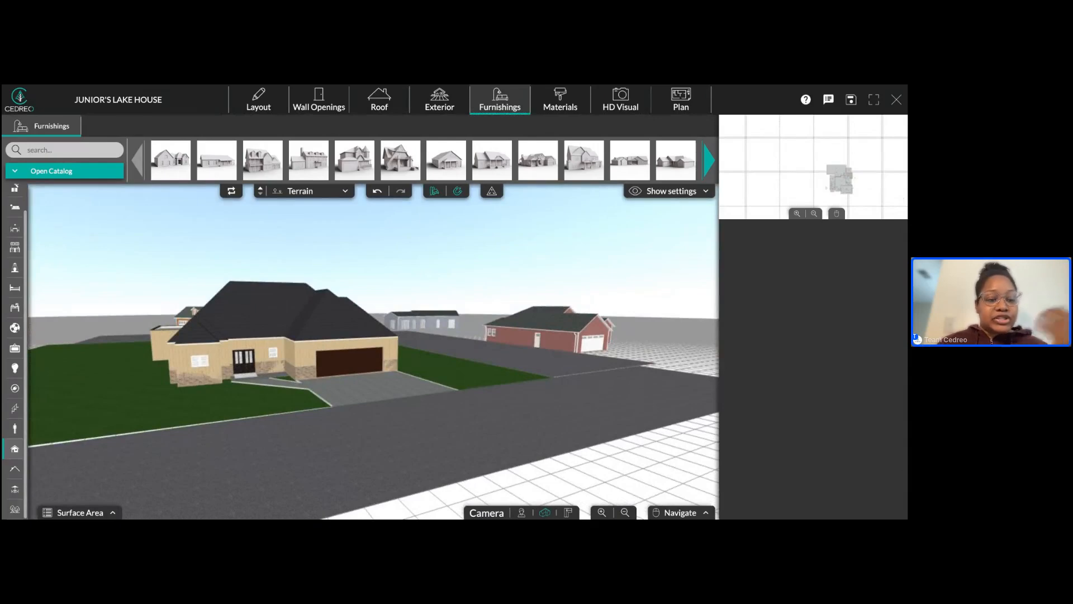
# - Place a large leafy tree and a False pepper tree from the vegetation catalog on the lawn beside the house
pyautogui.click(14, 449)
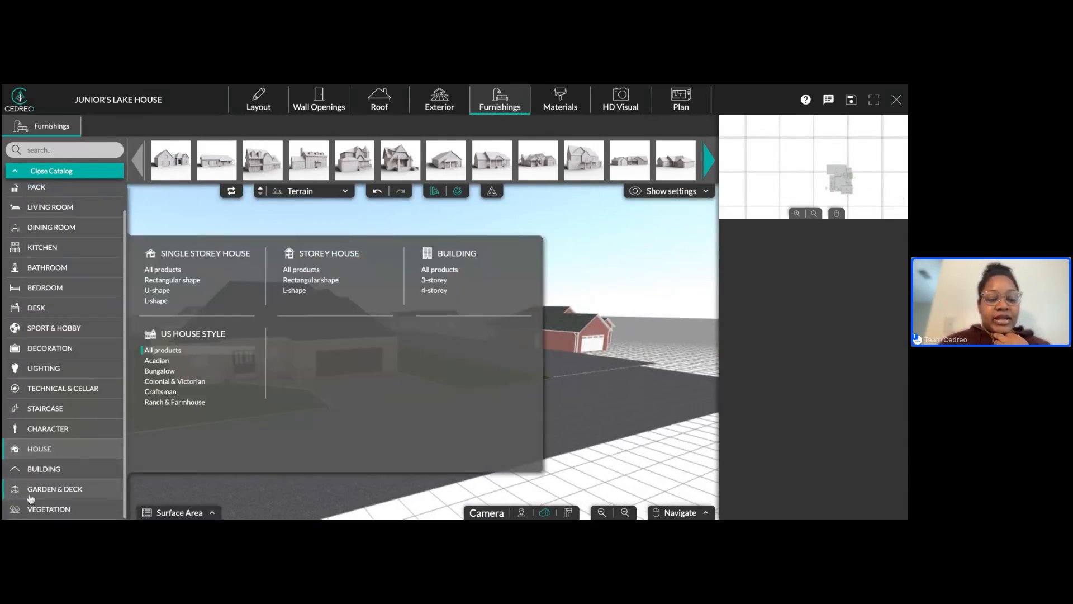
pyautogui.click(34, 510)
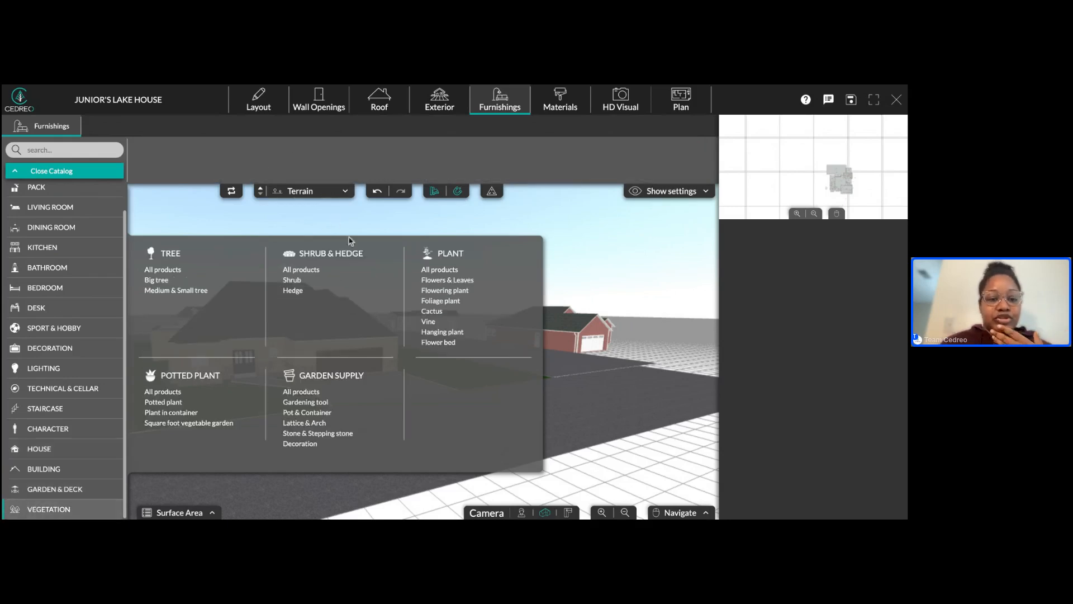
pyautogui.click(200, 272)
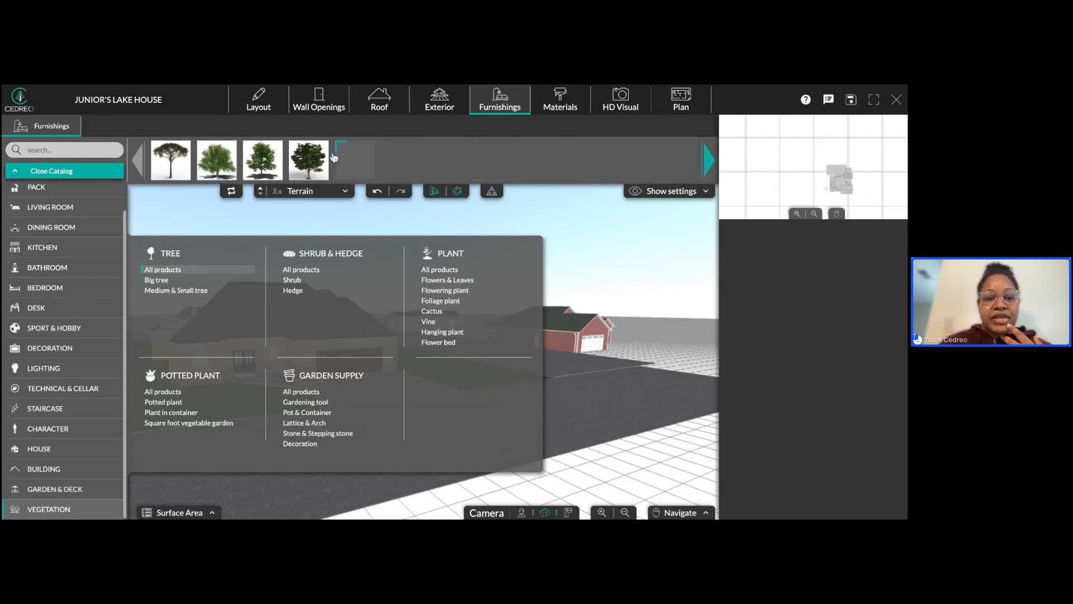
pyautogui.click(308, 160)
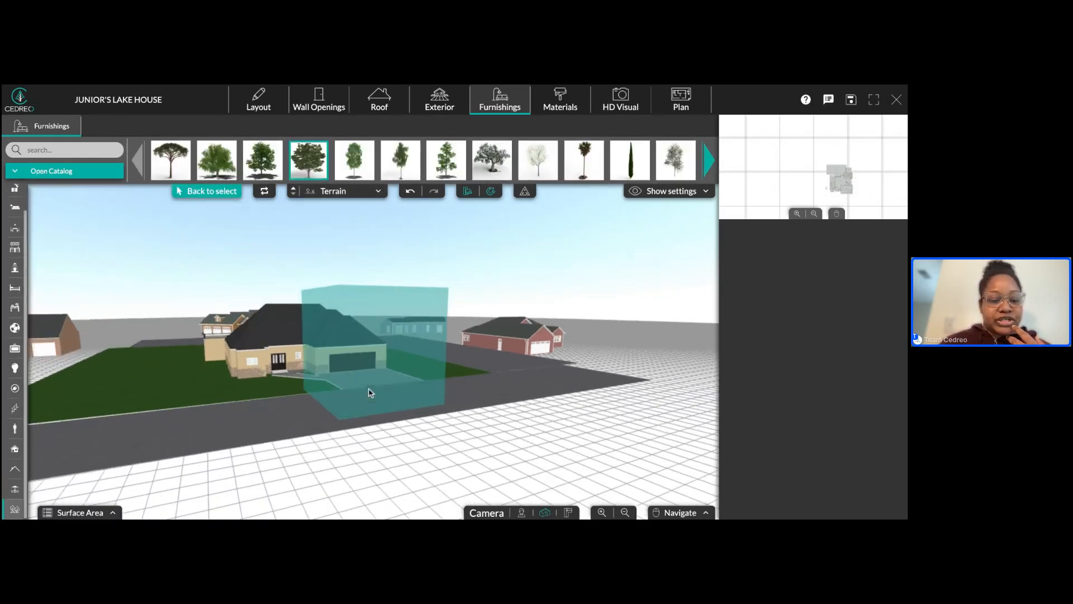
pyautogui.click(104, 363)
pyautogui.click(538, 160)
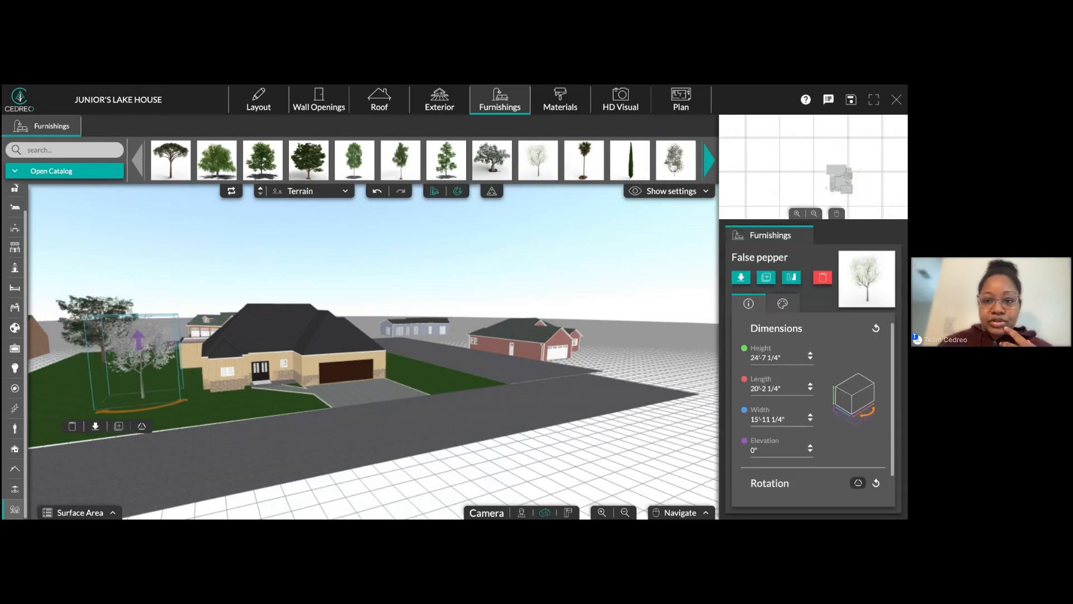
# - Place a Grand Cypres beside the garage and another False pepper tree in front of the house's facade
pyautogui.click(631, 162)
pyautogui.click(393, 380)
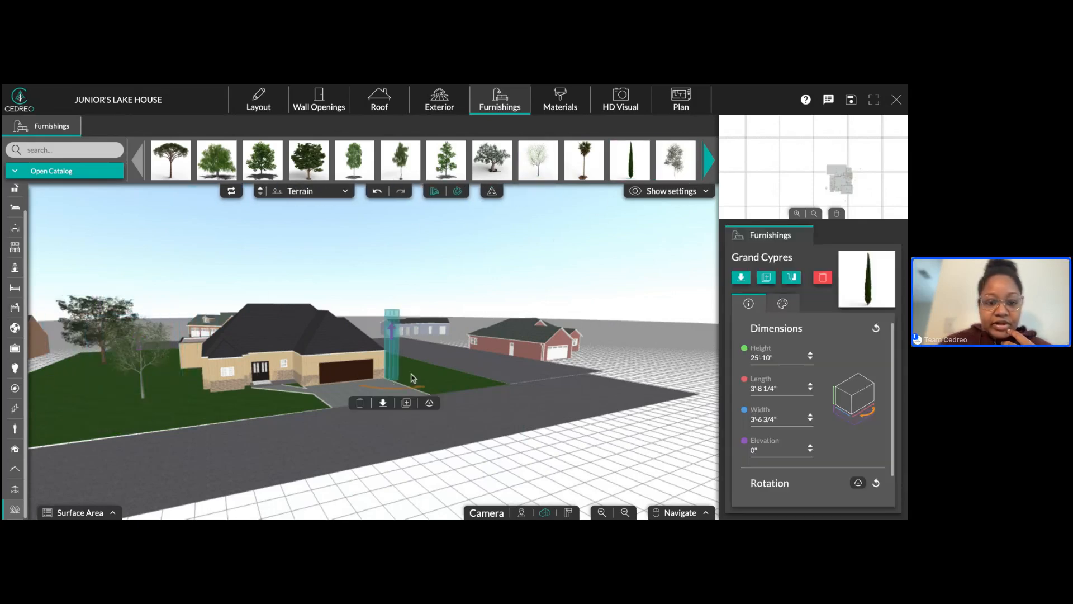
pyautogui.click(538, 161)
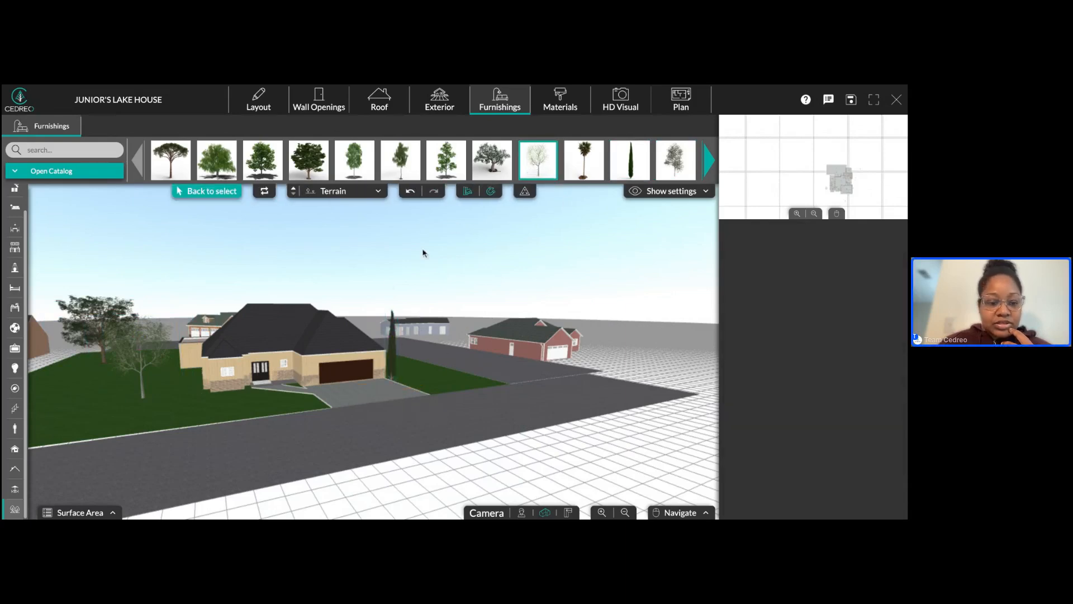
pyautogui.click(216, 396)
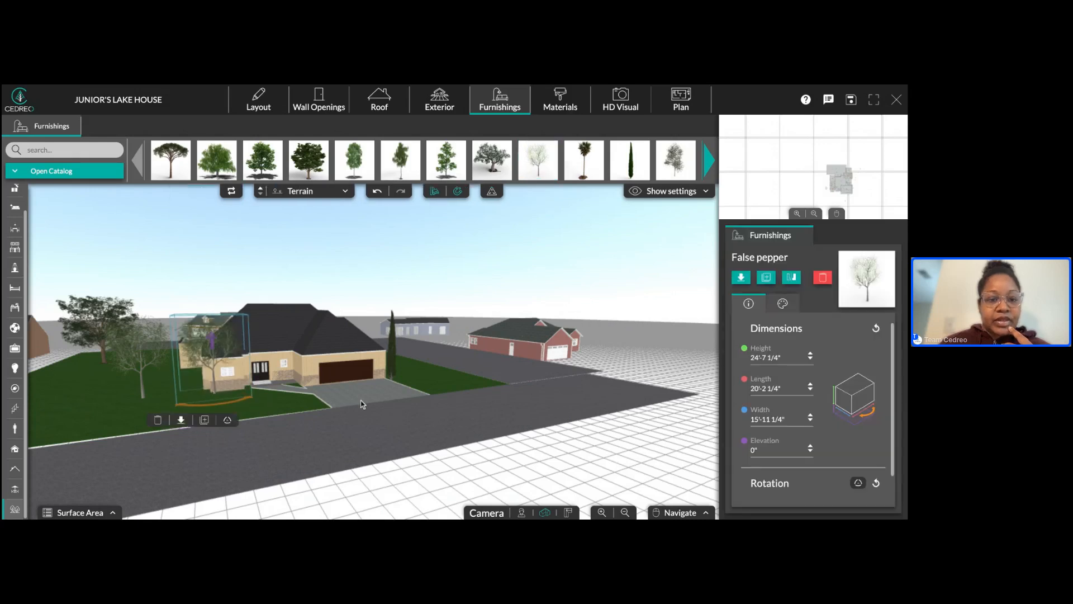
pyautogui.click(62, 459)
pyautogui.click(13, 490)
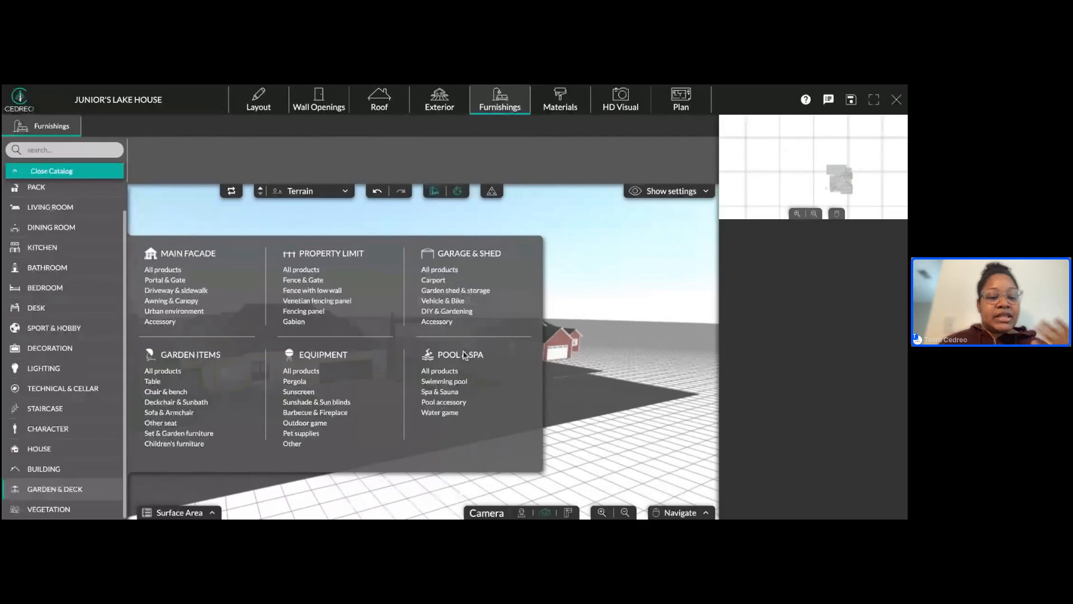
pyautogui.click(179, 372)
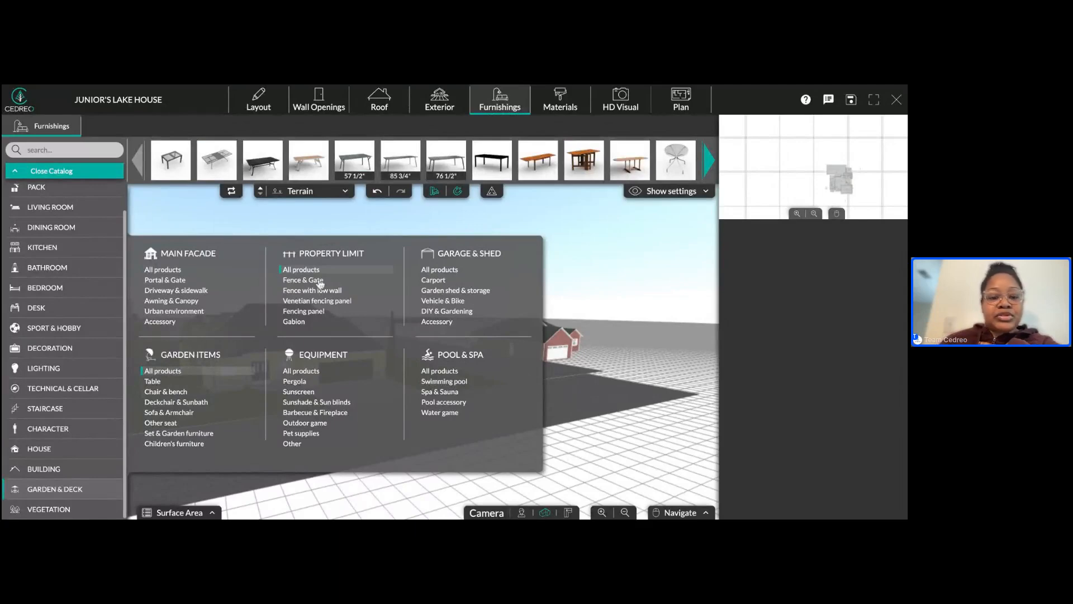
pyautogui.click(296, 371)
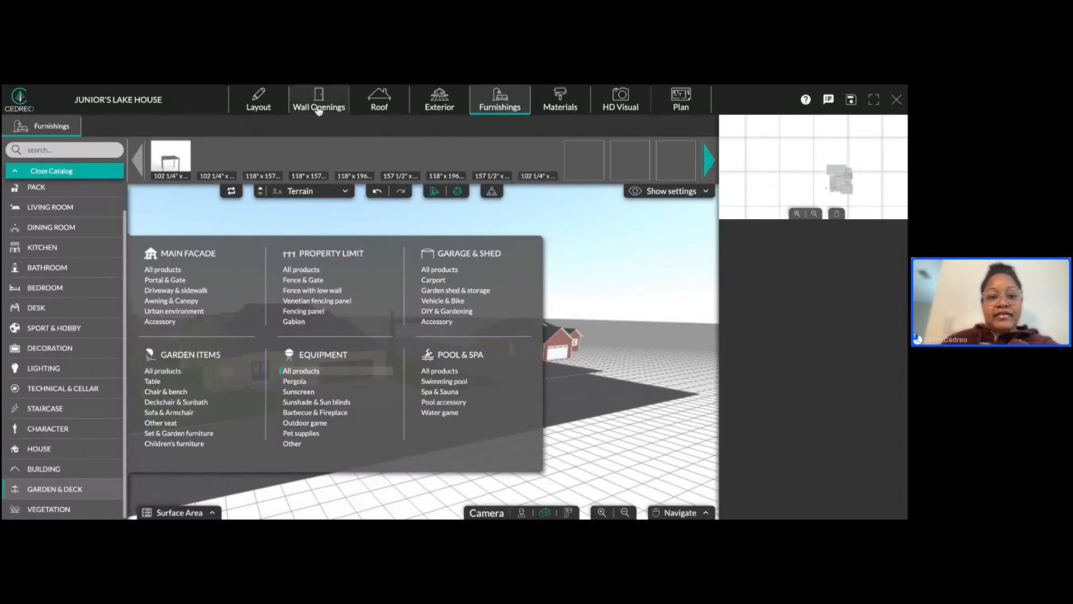
pyautogui.click(711, 161)
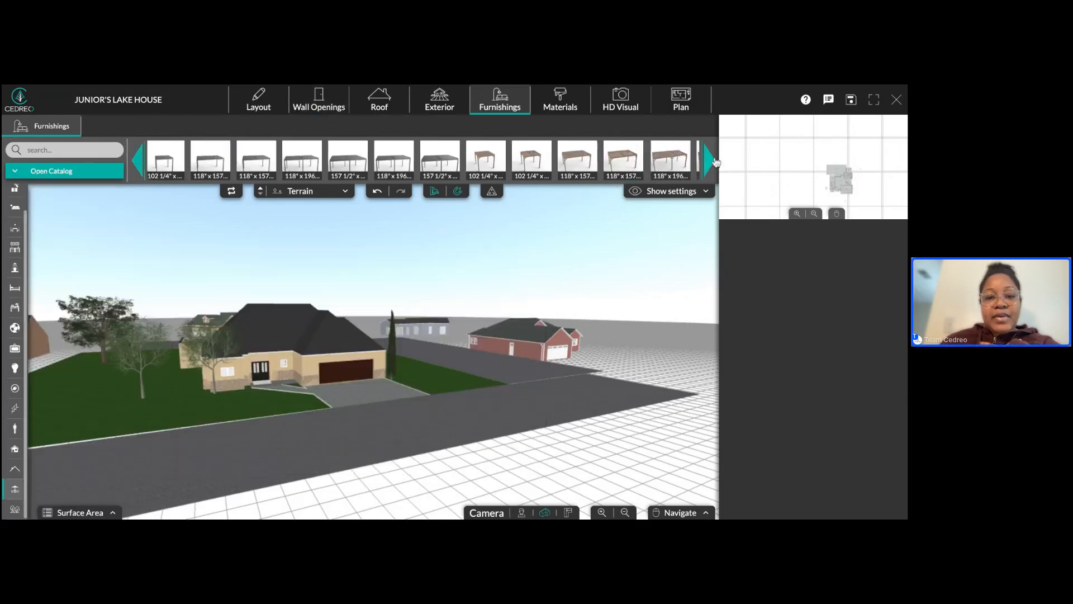
pyautogui.click(715, 162)
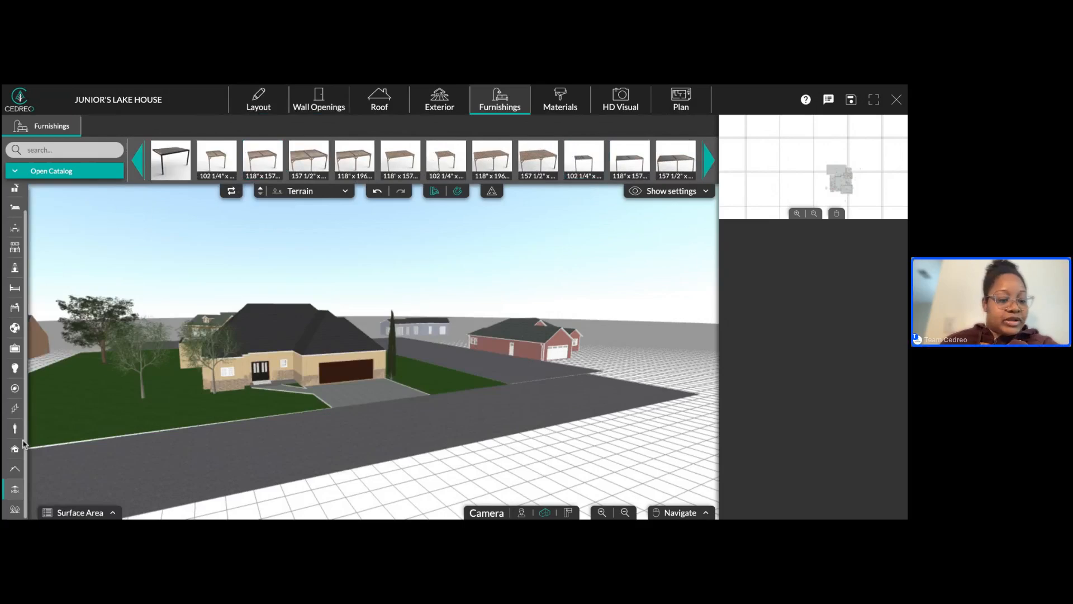
# - Place a round Cambi table and a dark round coffee table from the garden items on the lawn near the trees
pyautogui.click(13, 492)
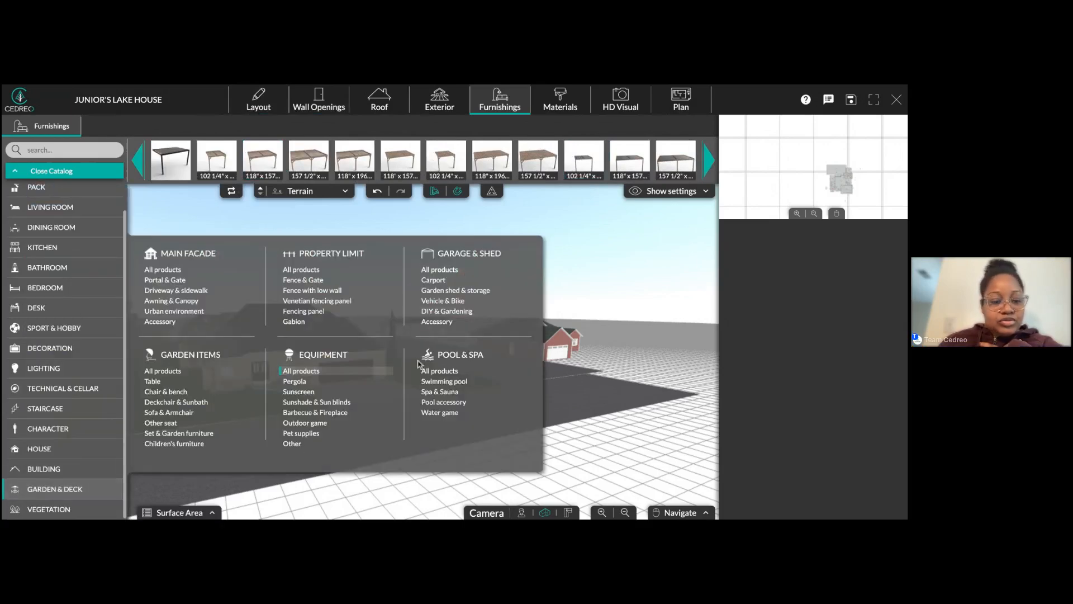
pyautogui.click(165, 371)
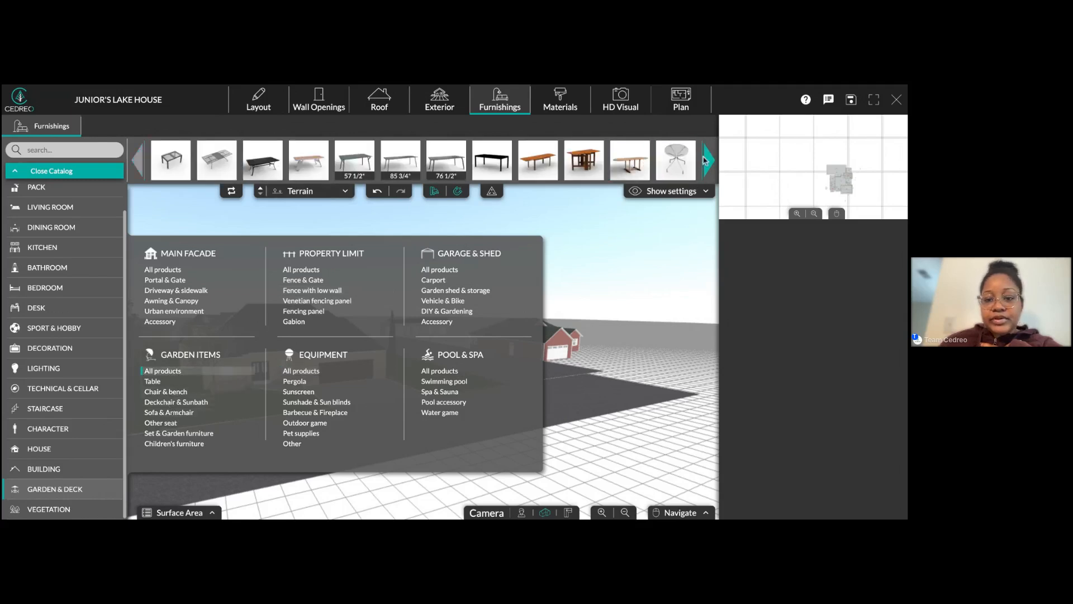
pyautogui.click(670, 165)
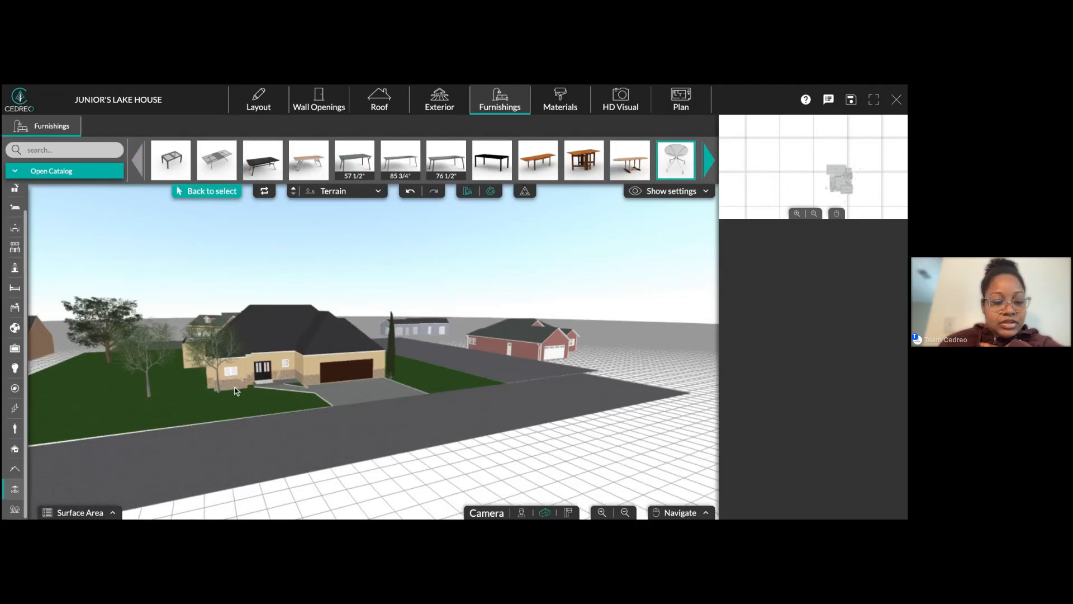
pyautogui.click(109, 394)
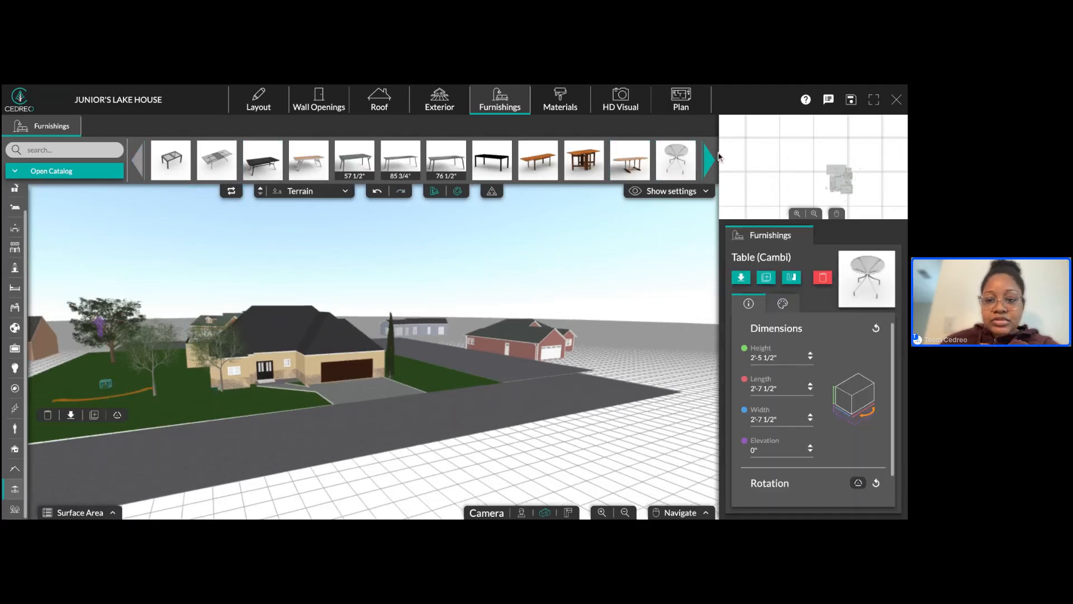
pyautogui.click(710, 162)
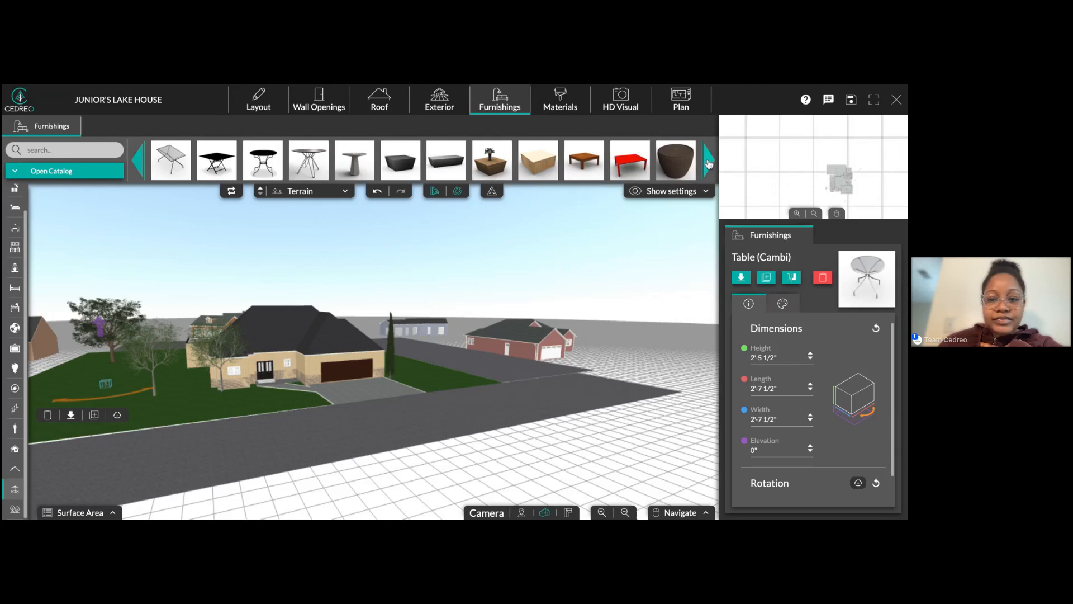
pyautogui.click(676, 162)
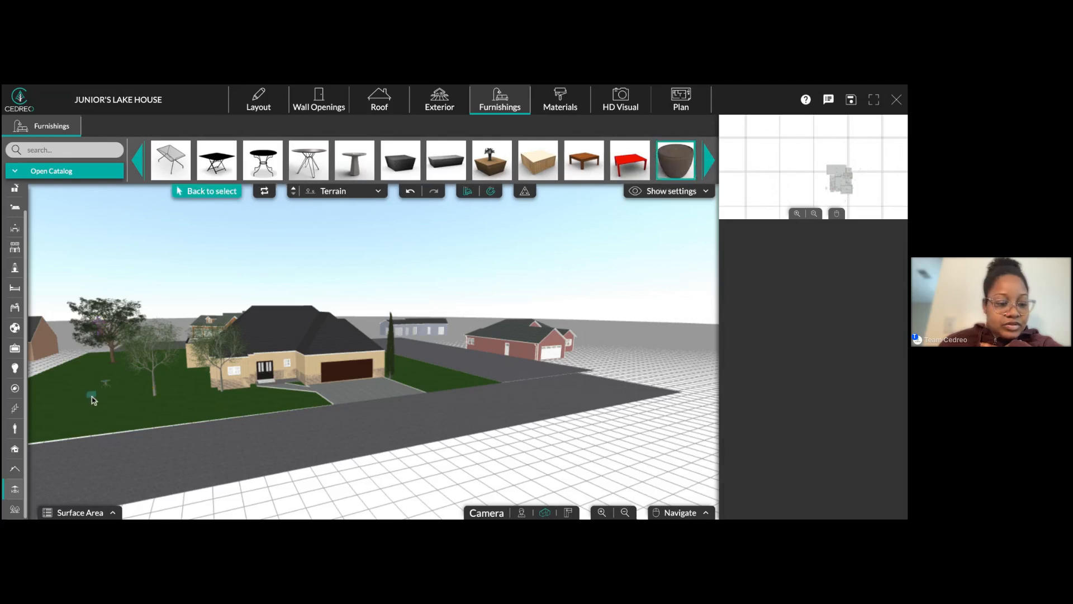
pyautogui.click(93, 398)
# - Place a garden chair and an armchair on opposite sides of the Cambi table
pyautogui.click(710, 160)
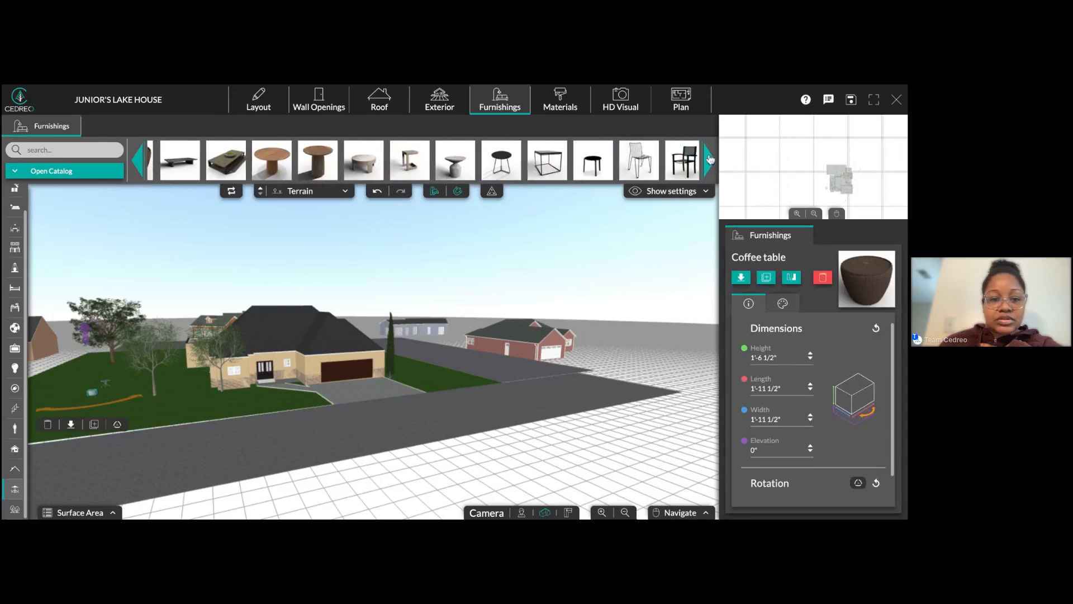
pyautogui.click(710, 160)
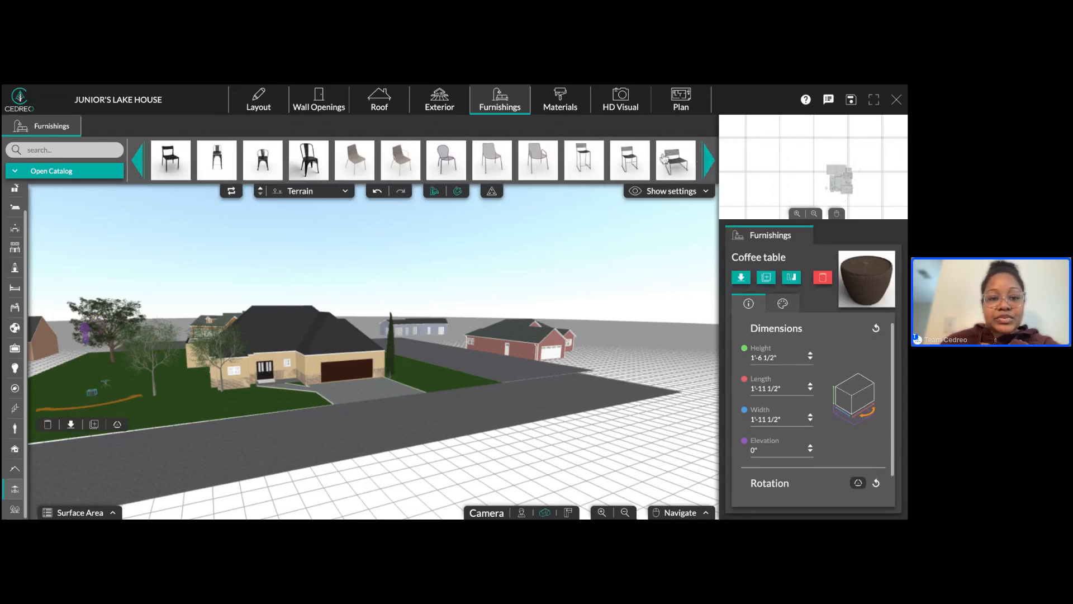
pyautogui.click(435, 163)
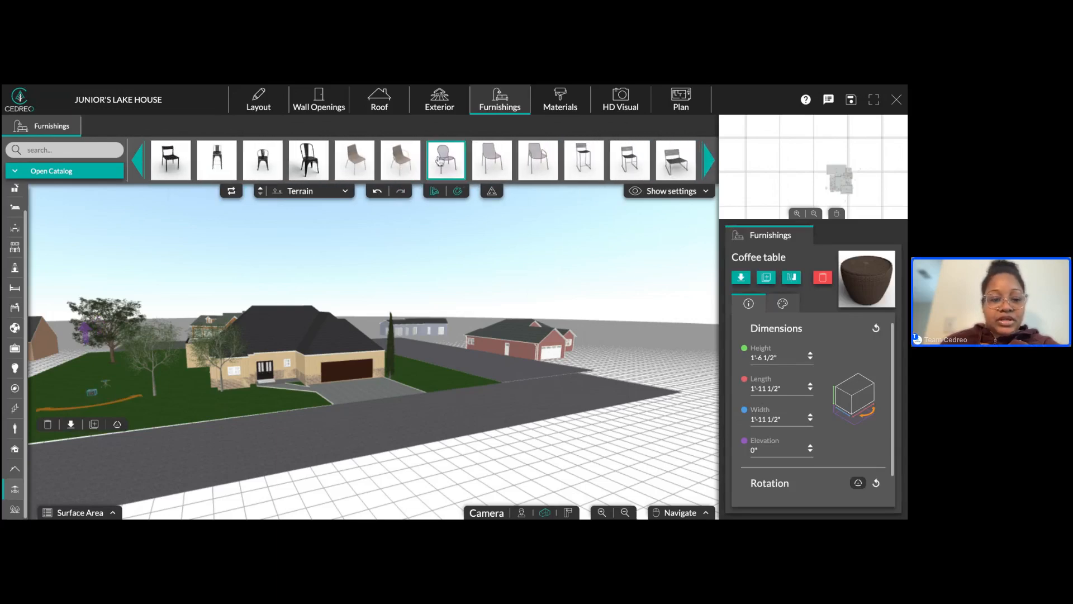
pyautogui.click(94, 389)
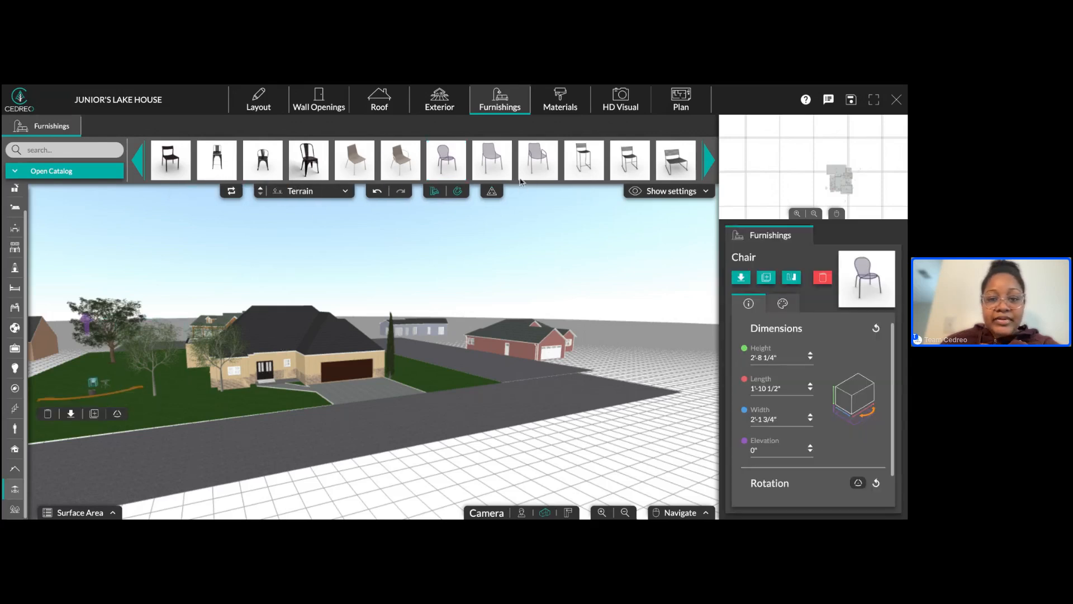
pyautogui.click(543, 167)
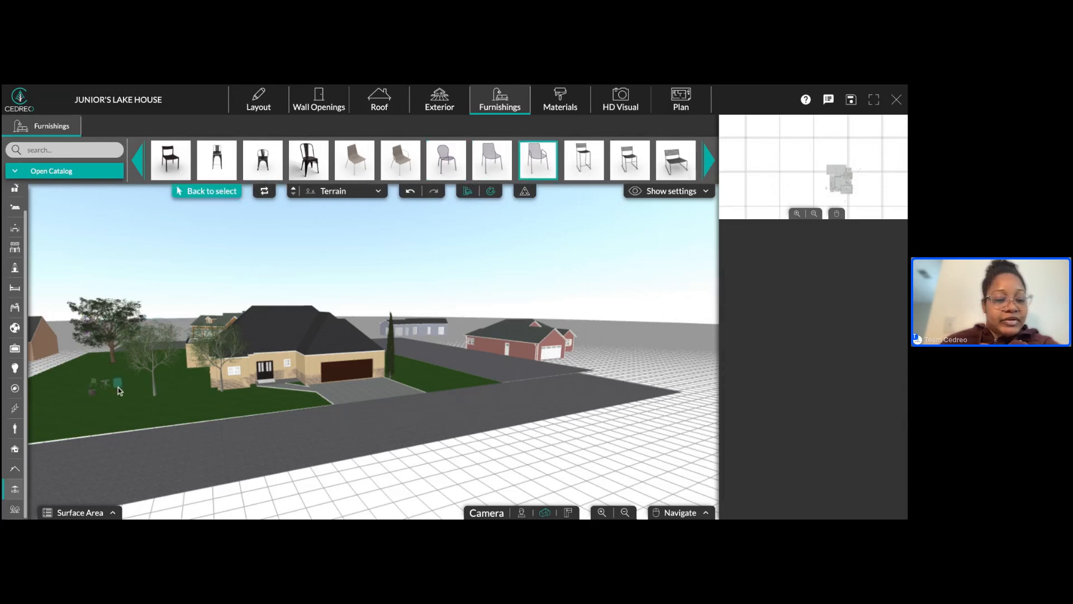
pyautogui.click(119, 390)
# - Move the round-backed chair closer to the Cambi table and turn it, and pull the coffee table in beside the seating group
pyautogui.scroll(3, 134, 391)
pyautogui.moveTo(135, 391); pyautogui.dragTo(390, 432)
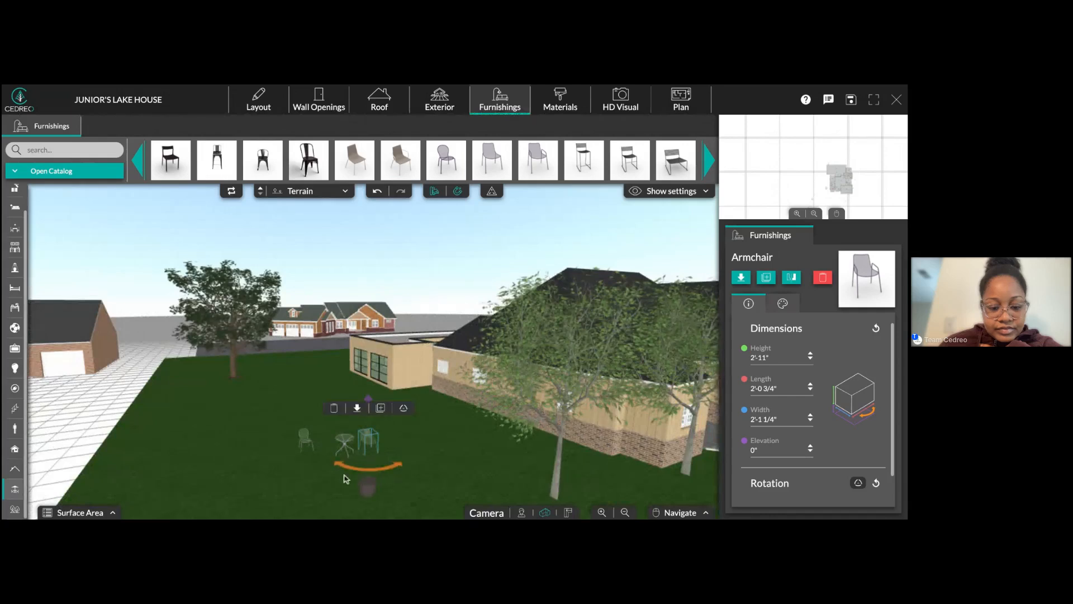
pyautogui.moveTo(344, 473); pyautogui.dragTo(296, 470)
pyautogui.click(304, 447)
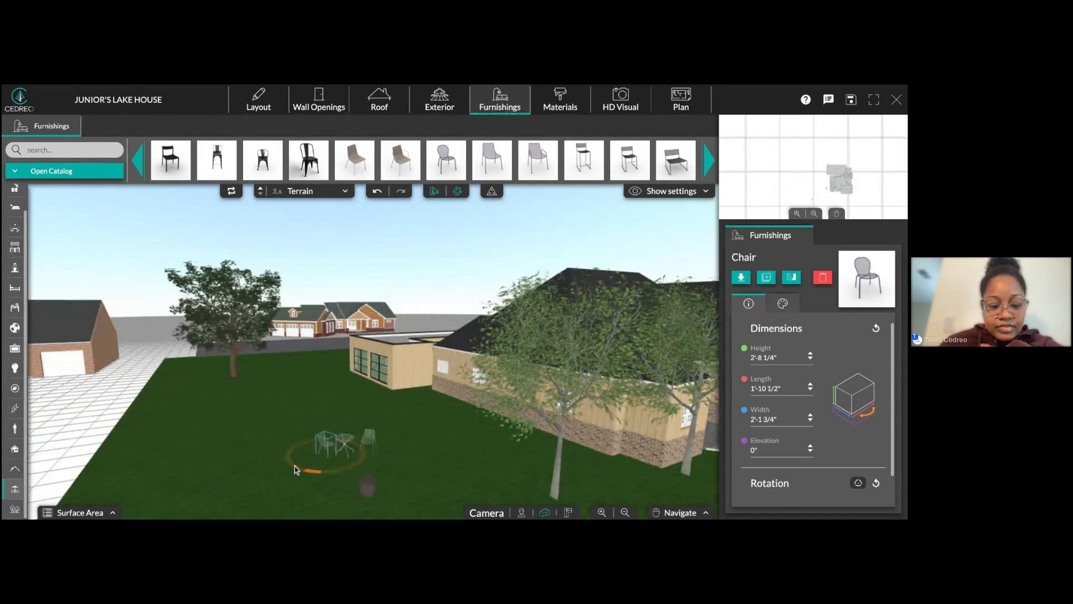
pyautogui.click(367, 485)
pyautogui.moveTo(367, 486); pyautogui.dragTo(364, 462)
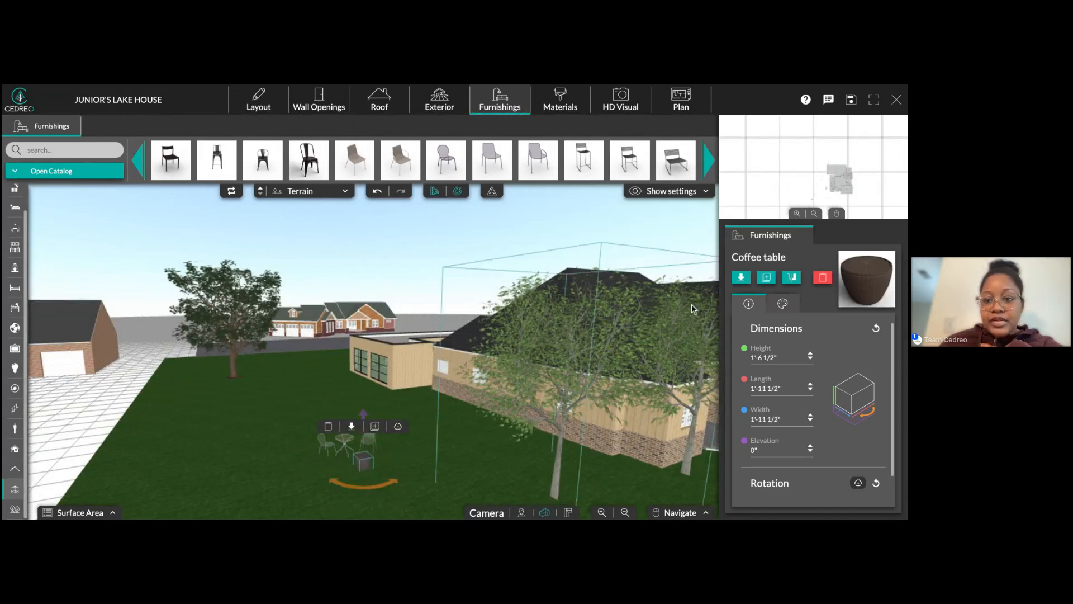
# - Place the swing set with a ladder from the outdoor toys on the lawn beside the outdoor seating group
pyautogui.click(709, 162)
pyautogui.click(709, 162)
pyautogui.click(709, 162)
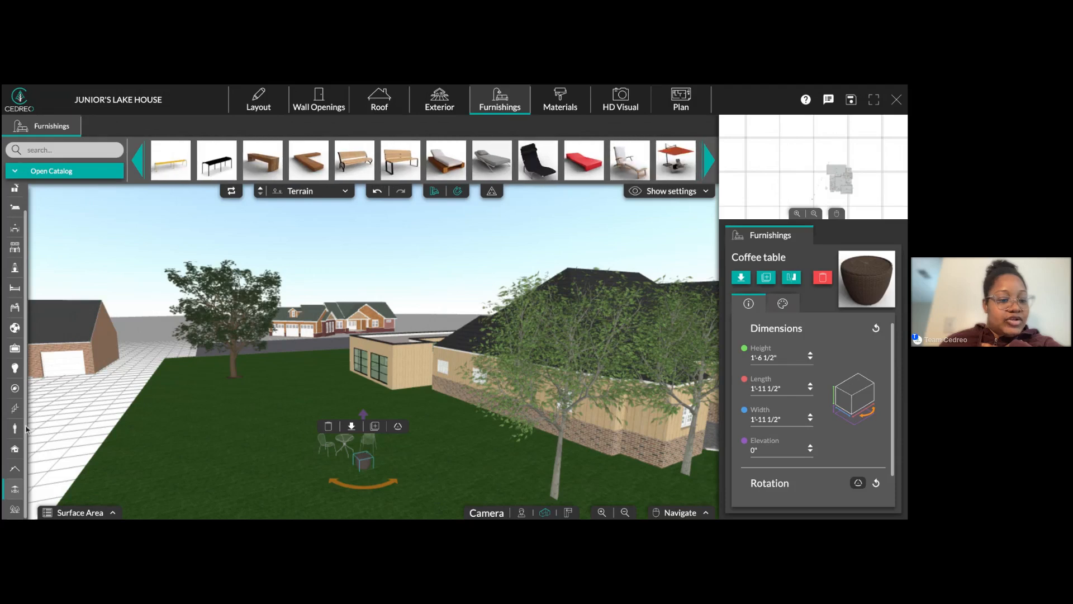
pyautogui.click(15, 373)
pyautogui.moveTo(54, 328)
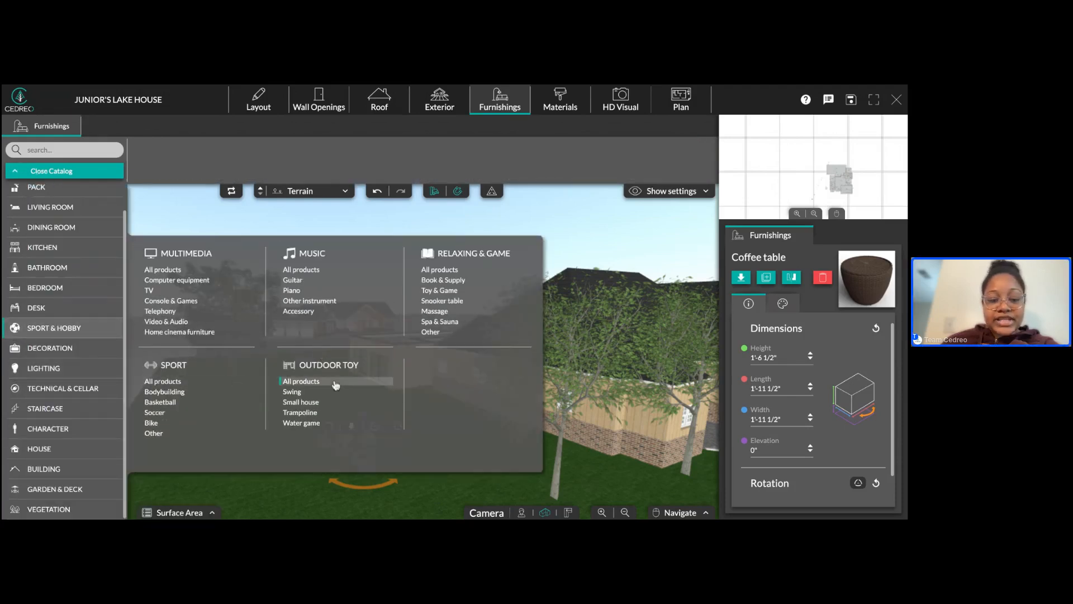
pyautogui.click(296, 380)
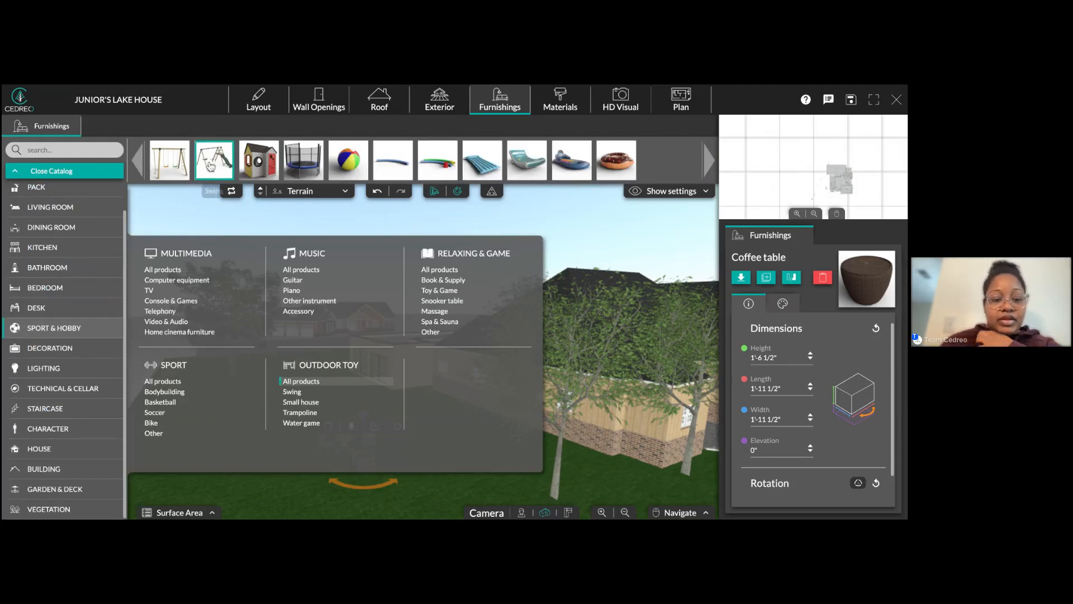
pyautogui.click(210, 165)
pyautogui.click(237, 421)
pyautogui.click(348, 164)
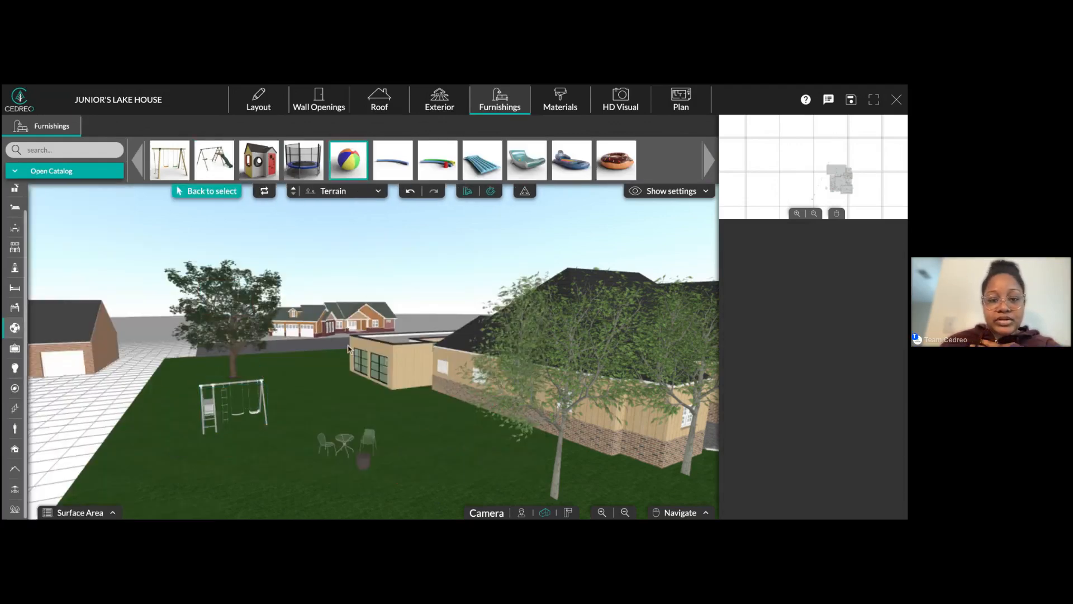
pyautogui.press('Escape')
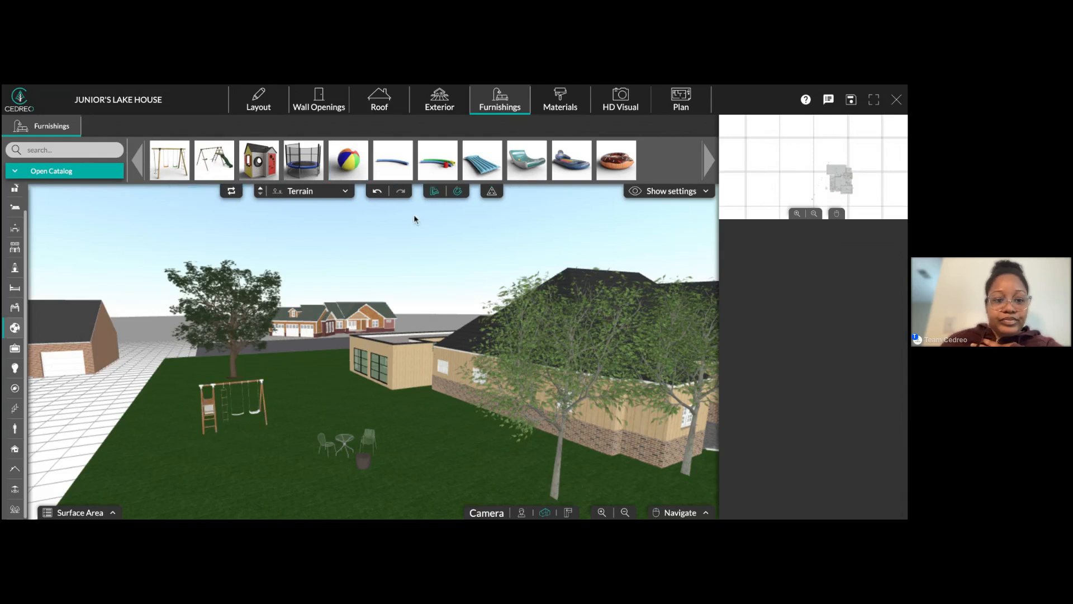
# - Place the Smoby Play House in front of the swing set and a trampoline on the lawn along the house's garage side
pyautogui.click(262, 148)
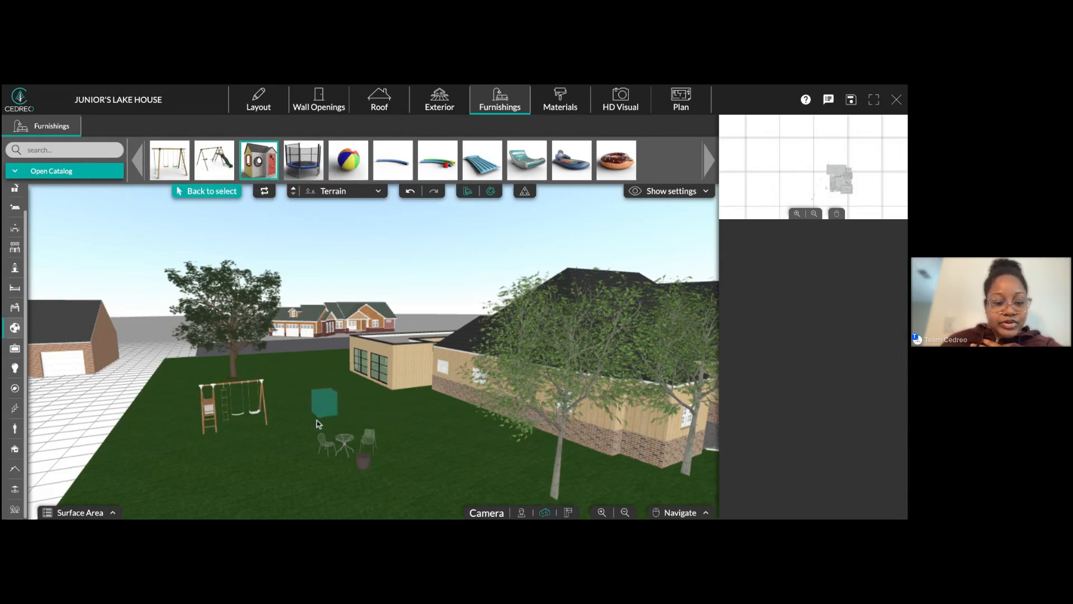
pyautogui.click(208, 464)
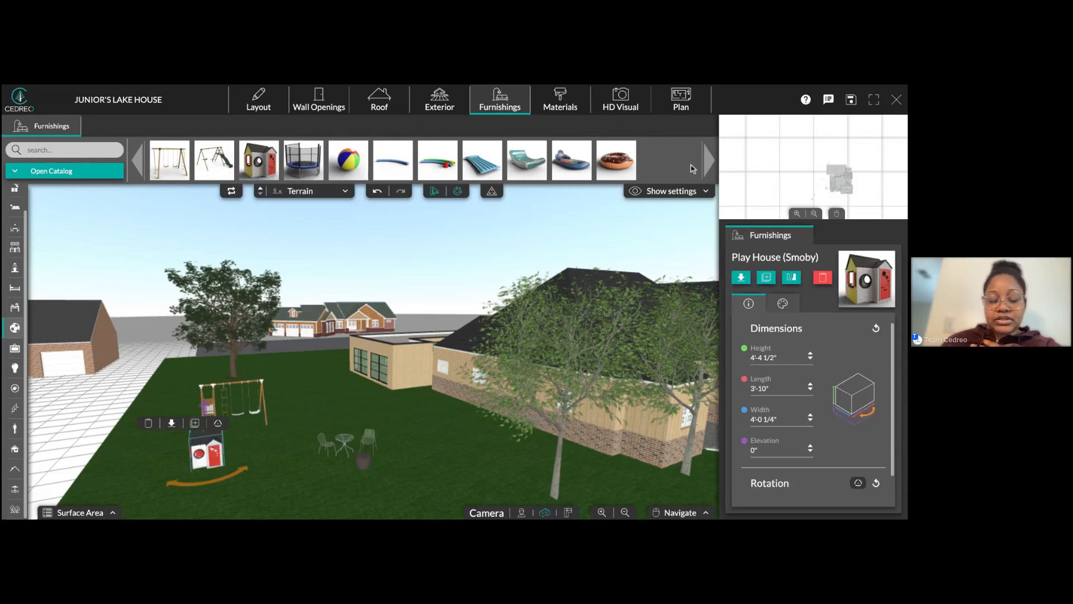
pyautogui.scroll(-5, 546, 385)
pyautogui.press('Right')
pyautogui.moveTo(609, 439); pyautogui.dragTo(379, 480)
pyautogui.moveTo(448, 475); pyautogui.dragTo(339, 488, button='right')
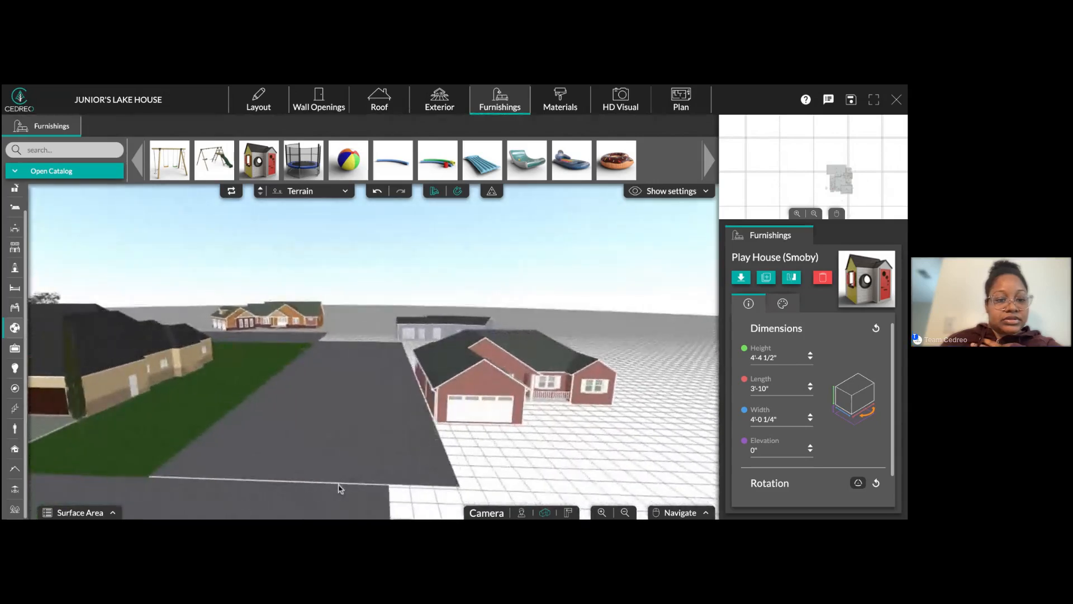
pyautogui.click(304, 160)
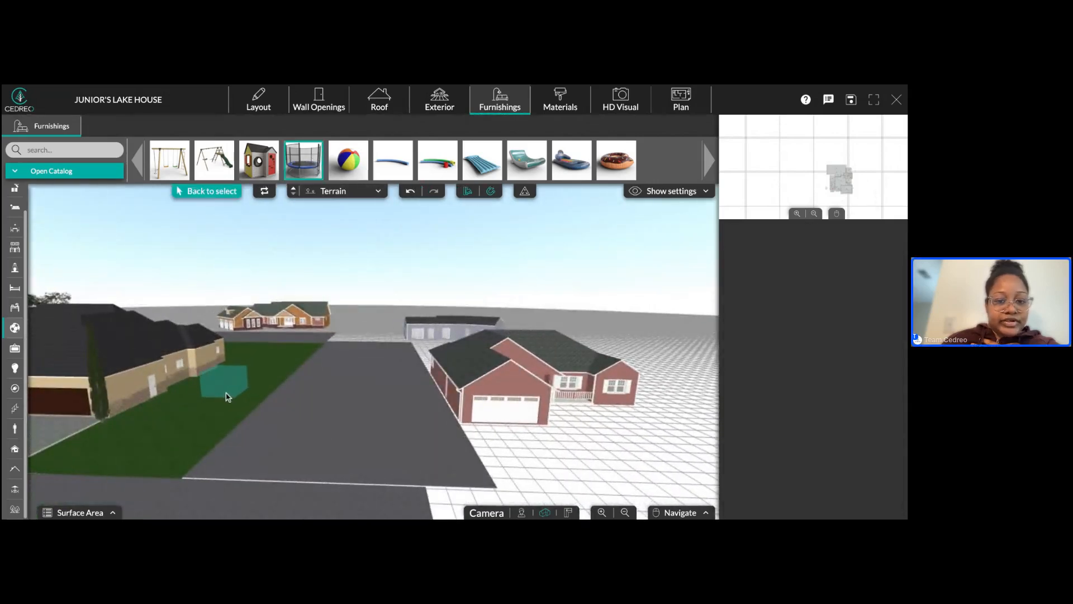
pyautogui.click(227, 397)
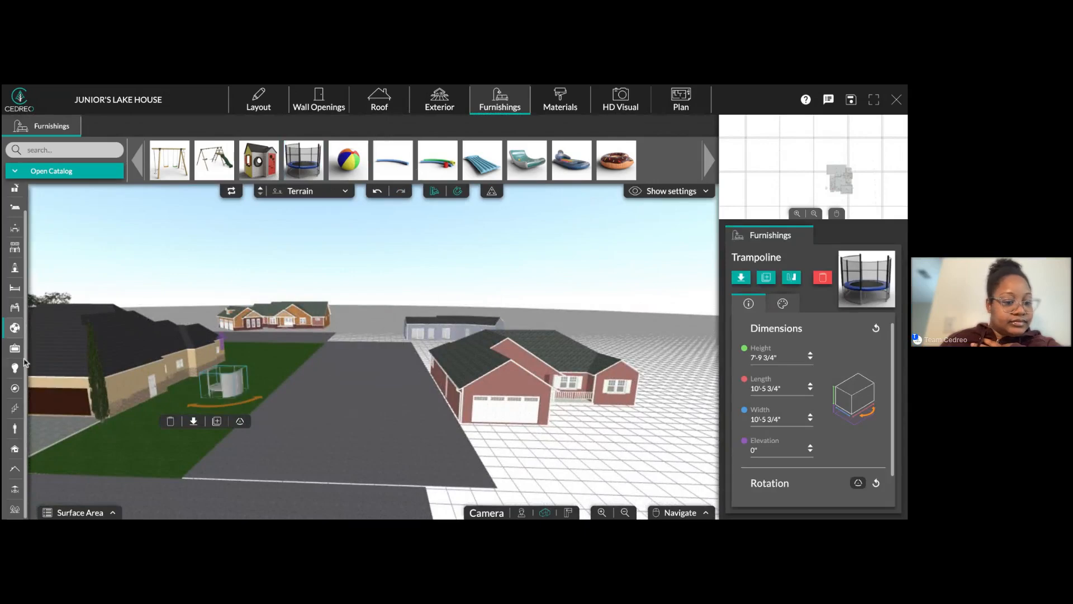
# - Place a tricycle from the sport products on the lawn near the trampoline
pyautogui.click(12, 332)
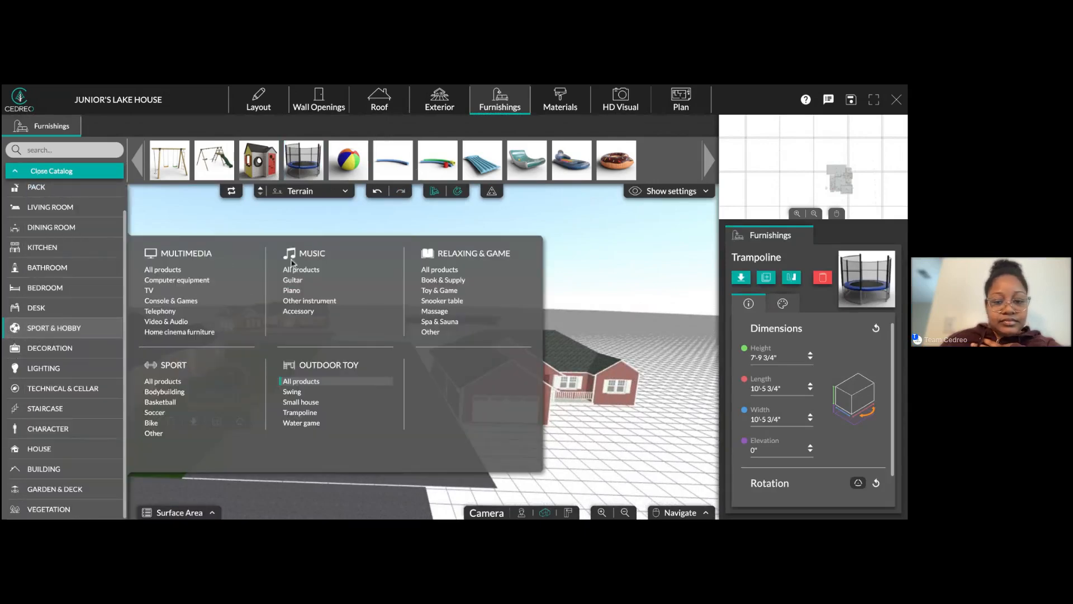
pyautogui.click(155, 383)
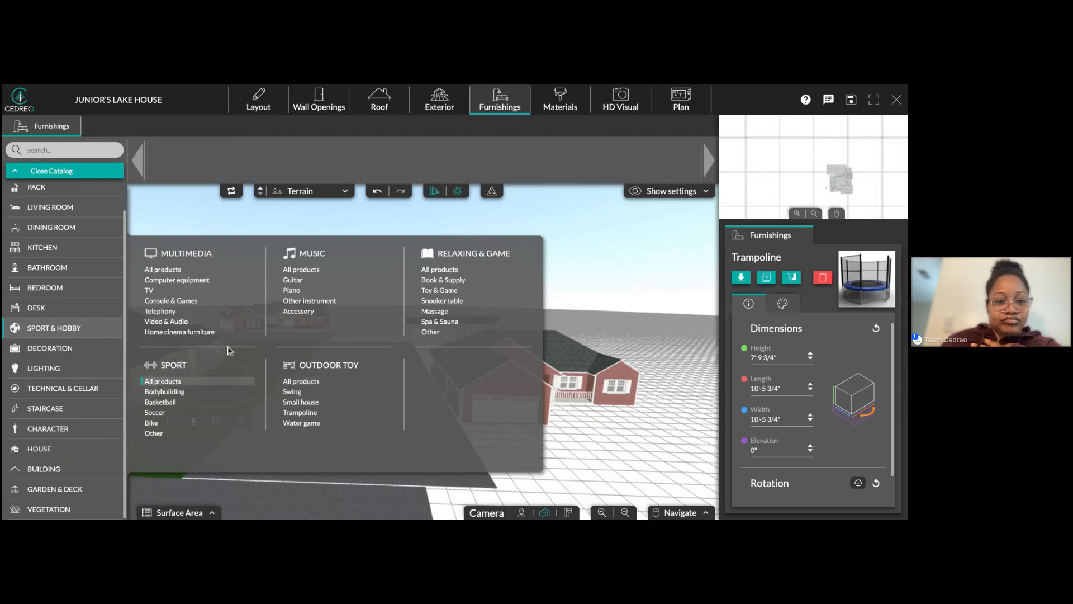
pyautogui.click(707, 154)
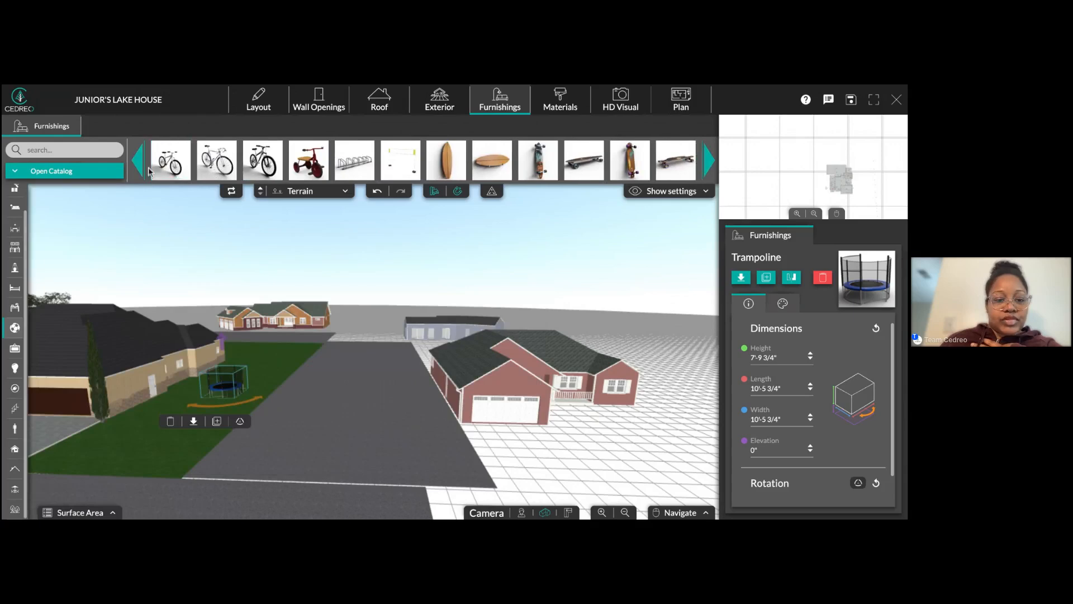
pyautogui.click(309, 160)
pyautogui.click(179, 420)
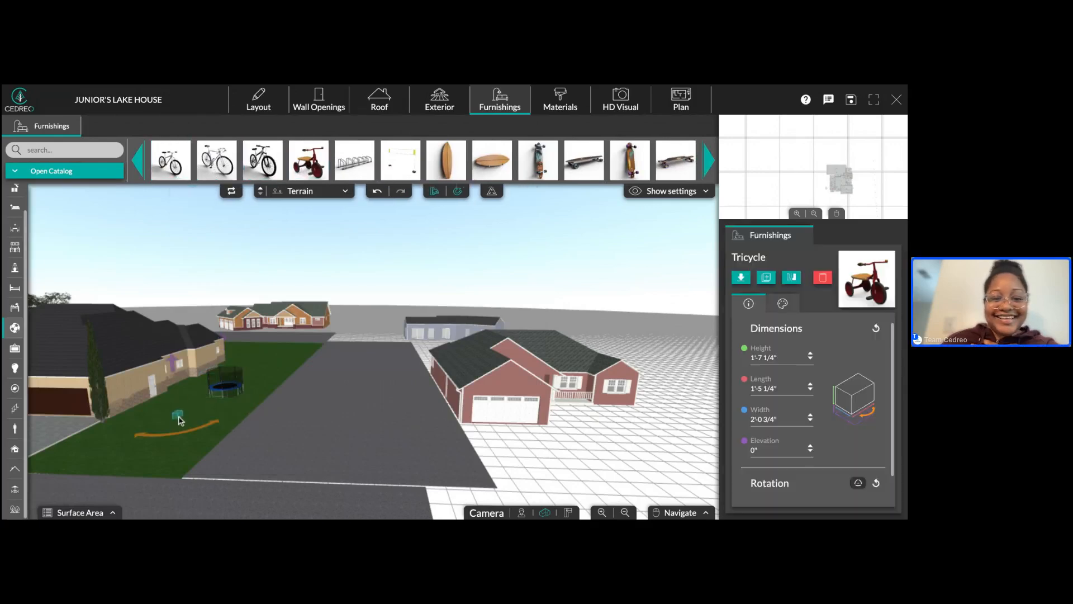
# - Place a Bike on Floor on the front lawn near the False pepper trees
pyautogui.moveTo(351, 363); pyautogui.dragTo(155, 419)
pyautogui.click(137, 160)
pyautogui.click(676, 160)
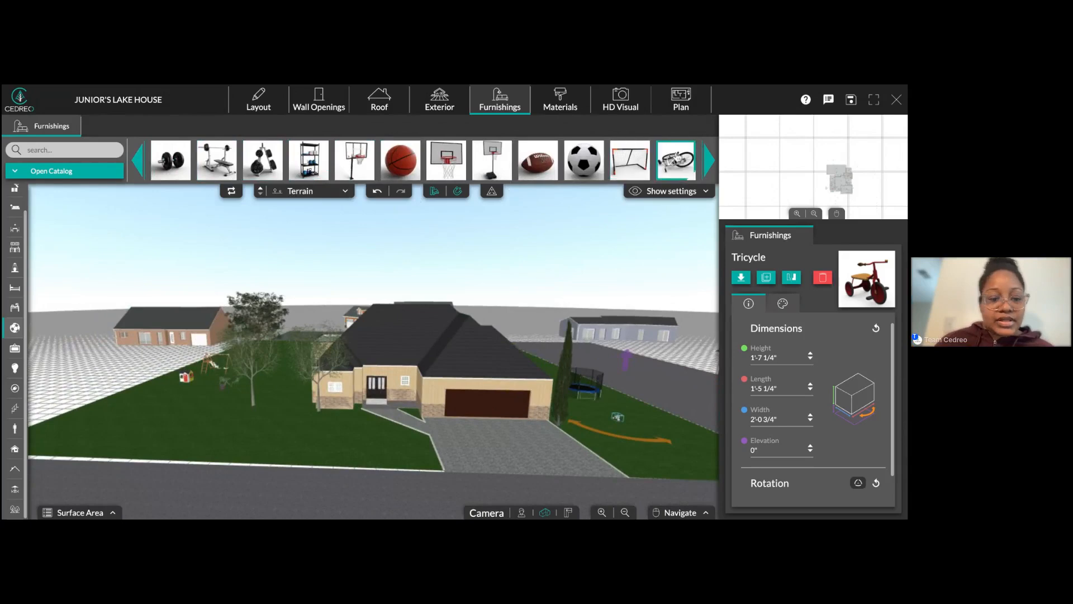
pyautogui.click(242, 428)
pyautogui.scroll(-2, 306, 418)
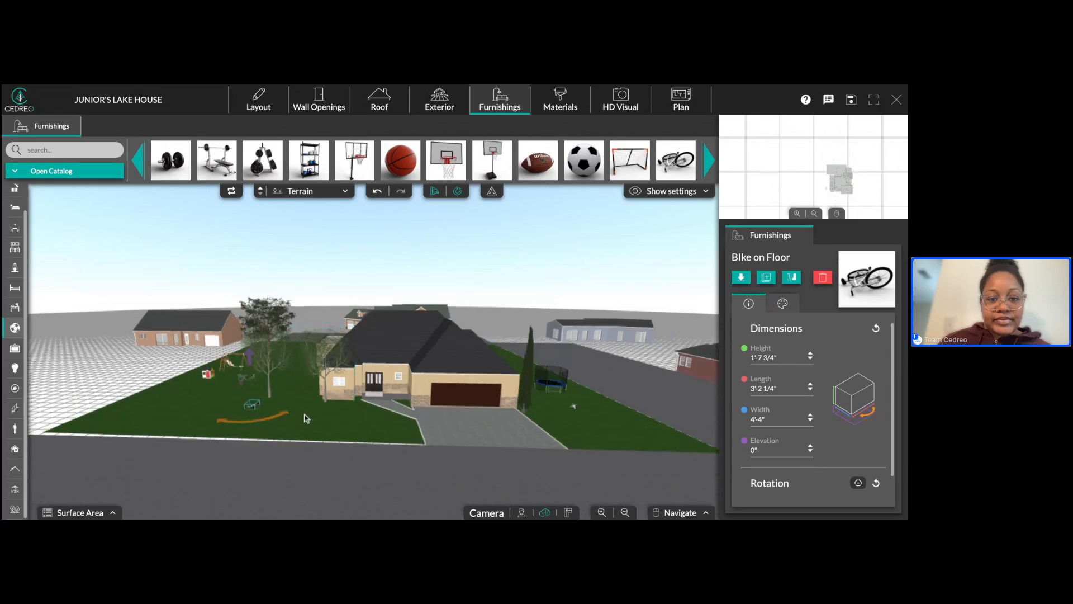
pyautogui.moveTo(322, 479); pyautogui.dragTo(369, 450)
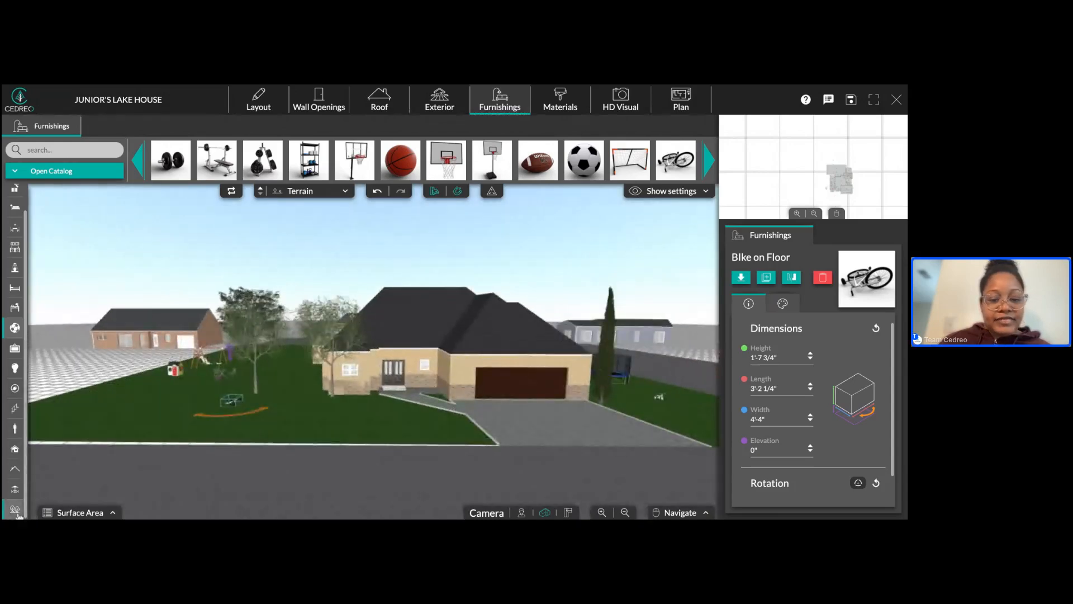
# - Place a Natural Hurdle hedge (402 3/4") from the shrubs and hedges in front of the house and shift it toward the facade
pyautogui.click(15, 509)
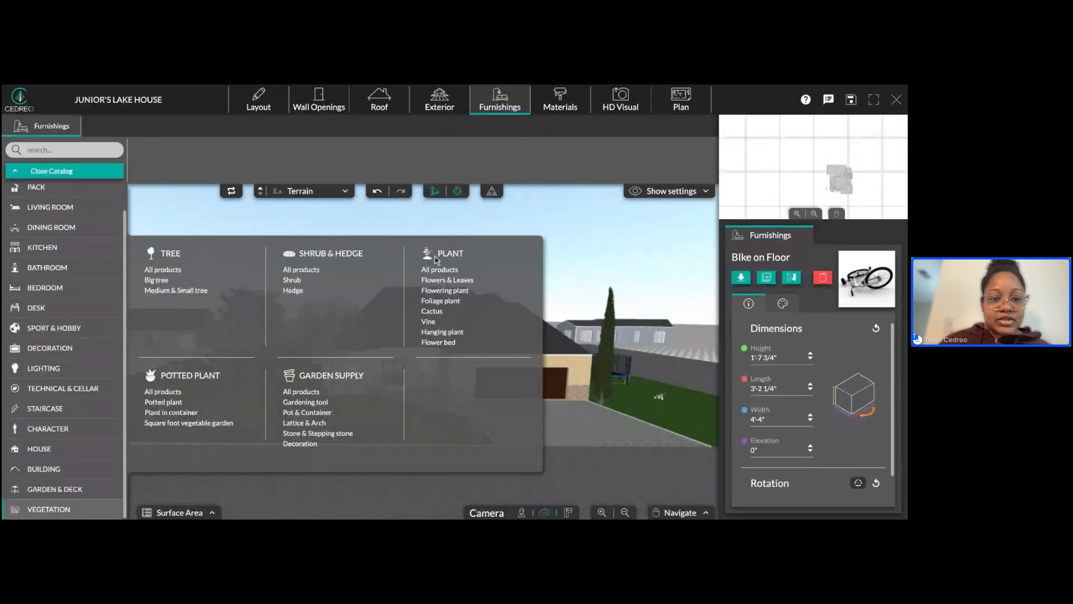
pyautogui.click(302, 269)
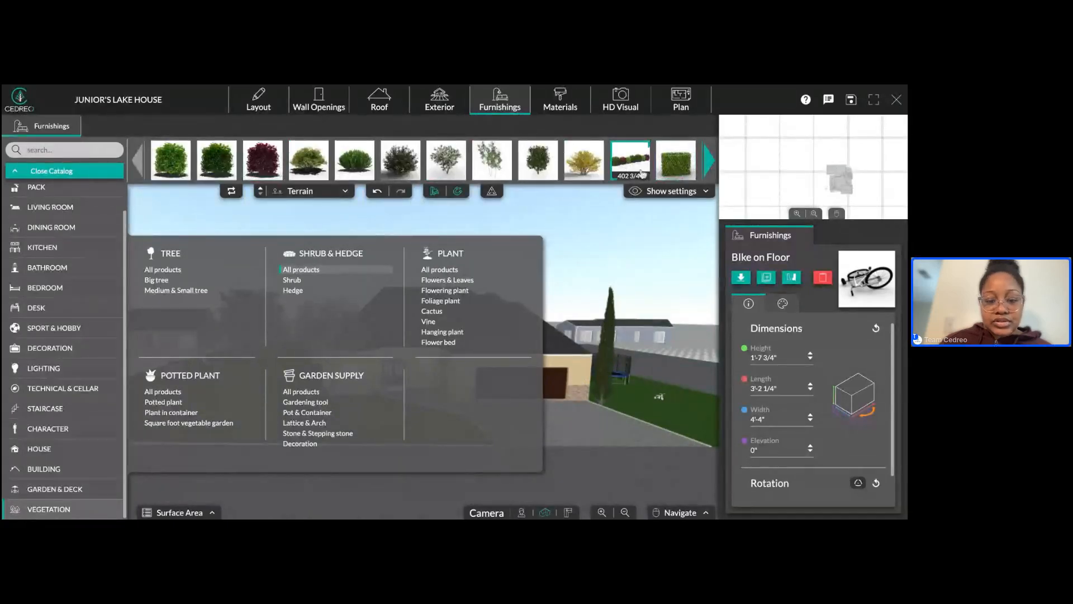
pyautogui.click(641, 173)
pyautogui.moveTo(360, 438); pyautogui.dragTo(456, 454, button='right')
pyautogui.click(437, 477)
pyautogui.moveTo(452, 447); pyautogui.dragTo(489, 413)
pyautogui.moveTo(565, 452); pyautogui.dragTo(567, 454, button='right')
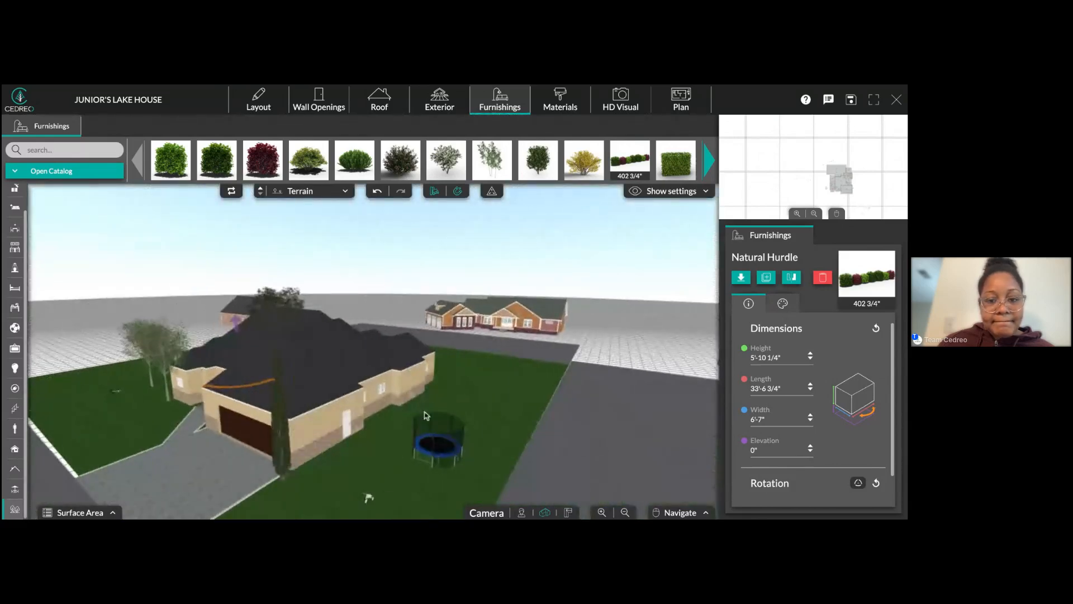
# - Place another Natural Hurdle hedge near the trampoline, turn it parallel to the house's side wall and move it against that wall
pyautogui.click(630, 161)
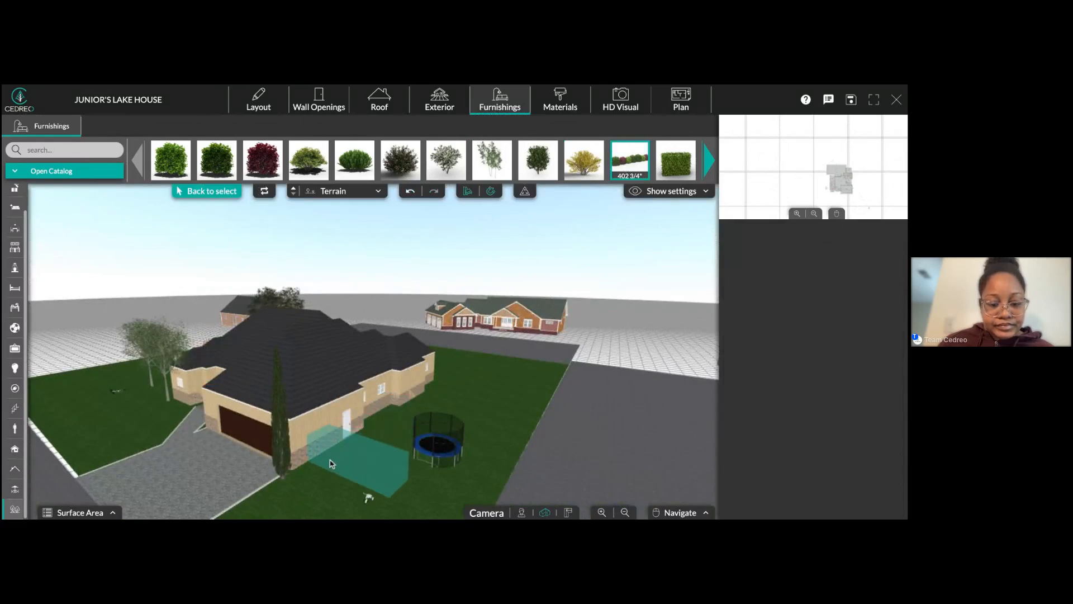
pyautogui.click(386, 490)
pyautogui.moveTo(353, 483); pyautogui.dragTo(352, 484)
pyautogui.moveTo(345, 434); pyautogui.dragTo(399, 410)
pyautogui.click(526, 321)
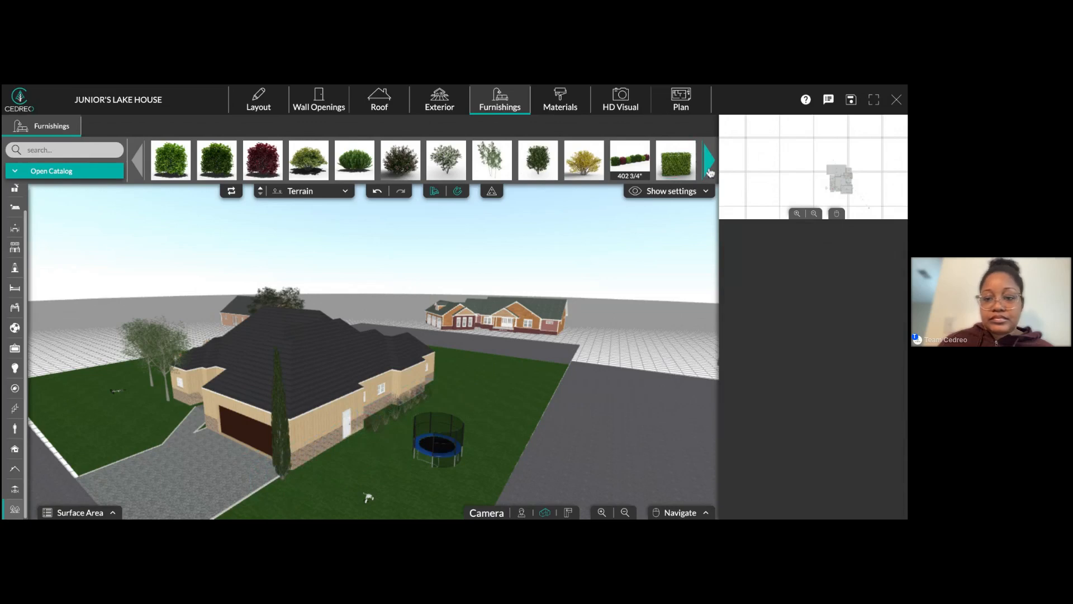
# - Place the dark grey-green shrub beside the garage's side wall, between the tall cypress and the side door
pyautogui.click(709, 161)
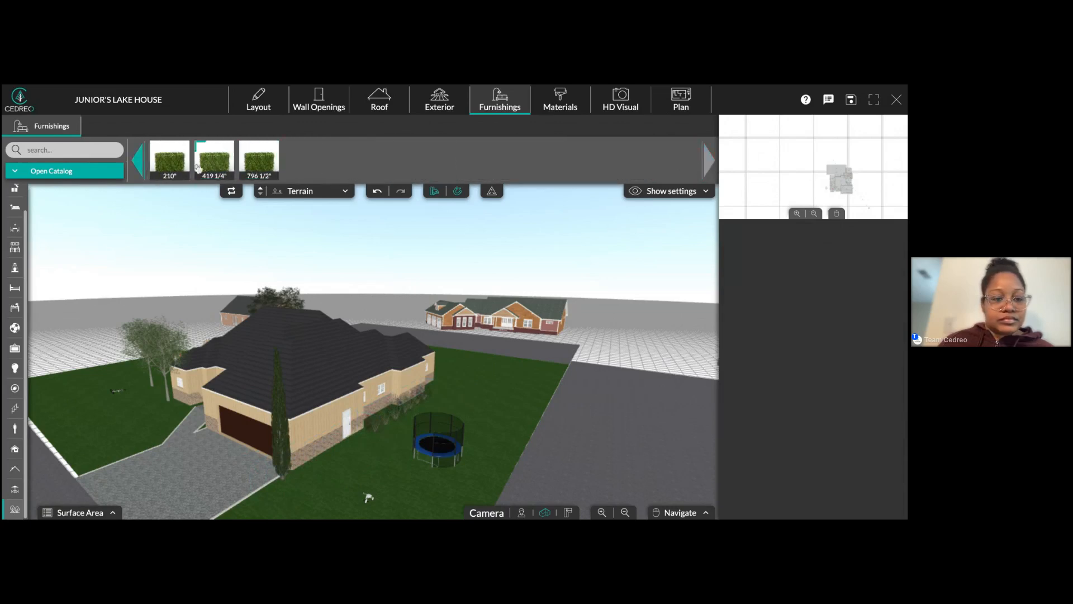
pyautogui.click(138, 160)
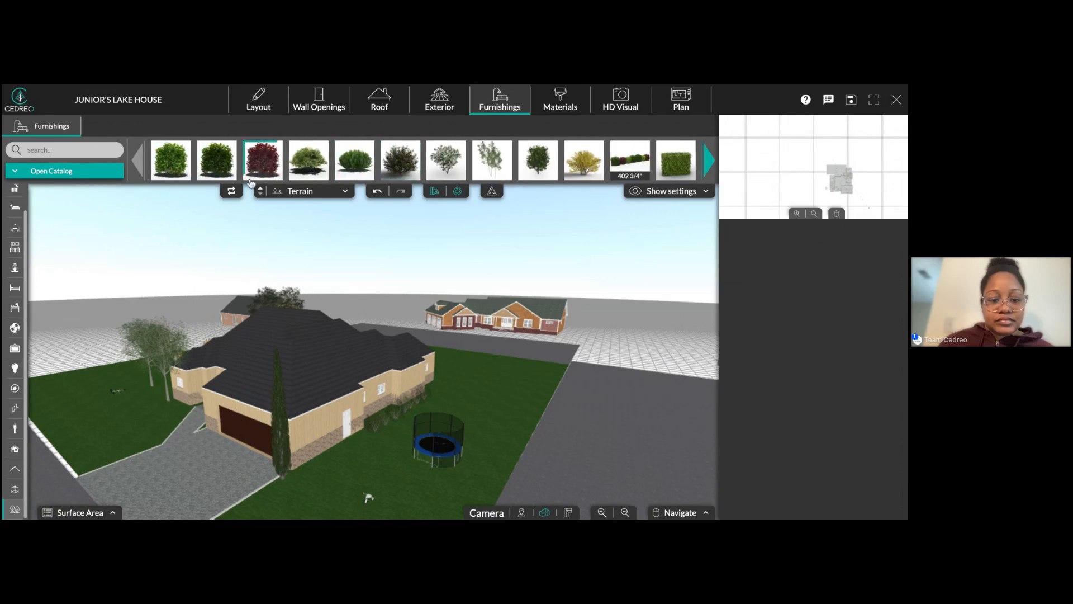
pyautogui.click(393, 174)
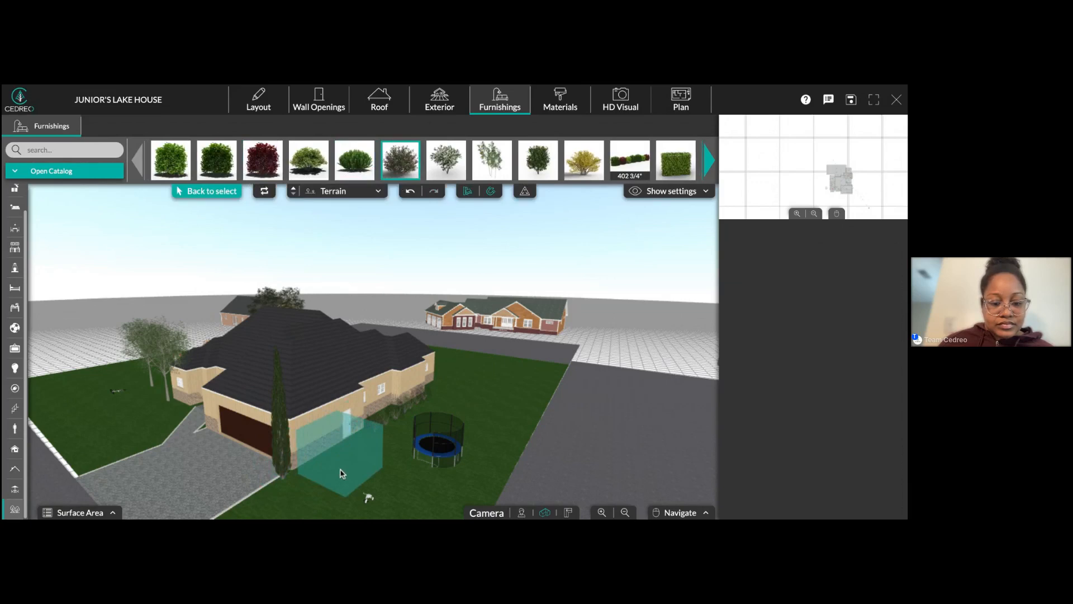
pyautogui.click(343, 474)
pyautogui.moveTo(346, 482); pyautogui.dragTo(342, 476)
pyautogui.click(394, 497)
# - Open the HD Visual rendering setup with the front of the house framed in the view
pyautogui.moveTo(395, 498); pyautogui.dragTo(465, 446, button='right')
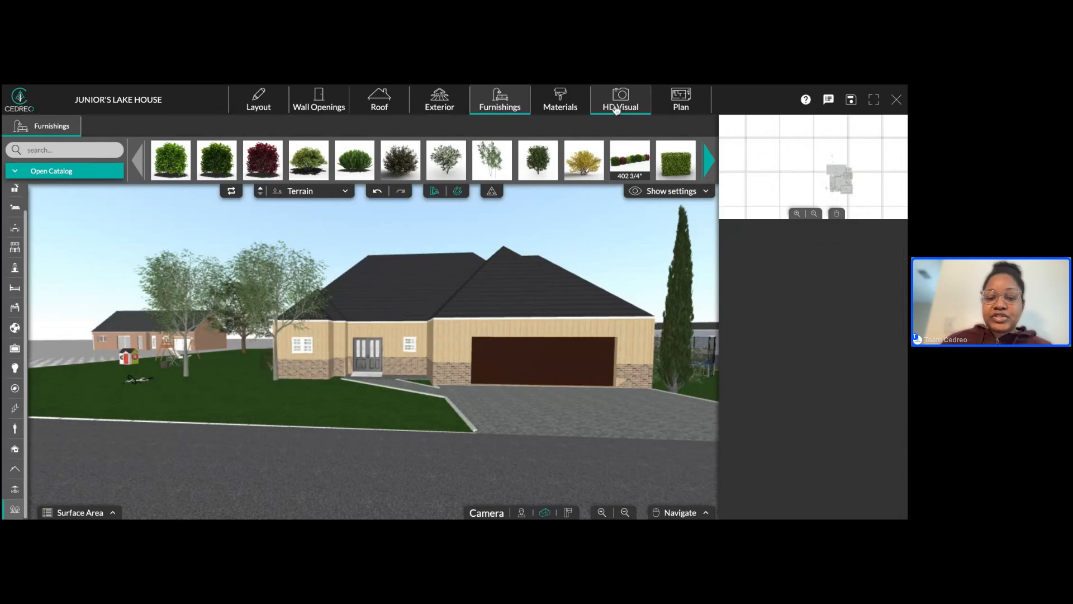
pyautogui.click(617, 109)
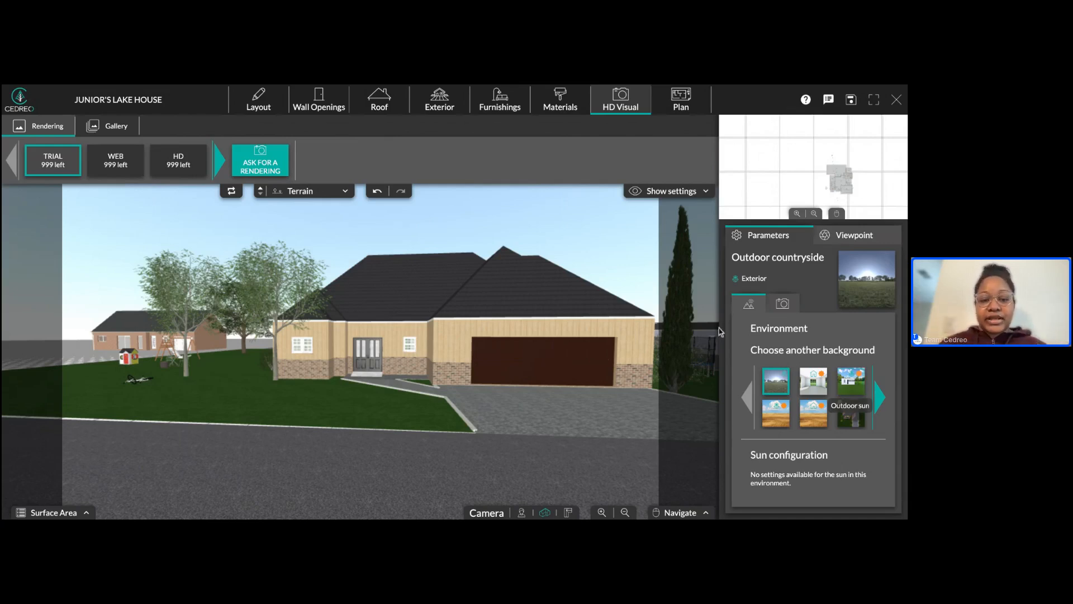
pyautogui.moveTo(463, 331); pyautogui.dragTo(449, 323)
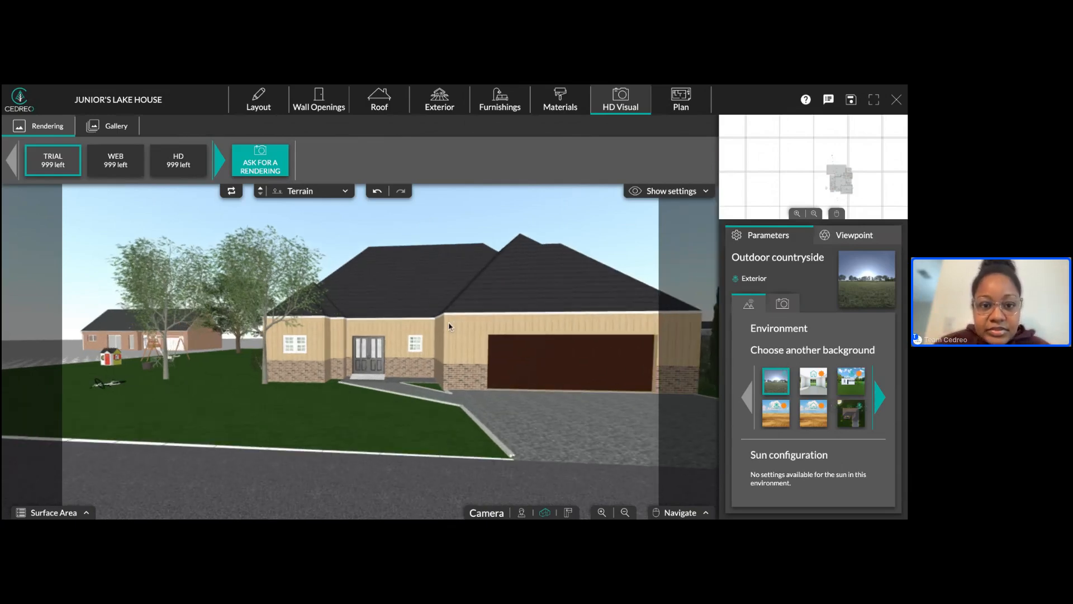
# - Set the overhang of the multi slopes roof over the house and garage on 1 floor to 1'-0"
pyautogui.click(386, 108)
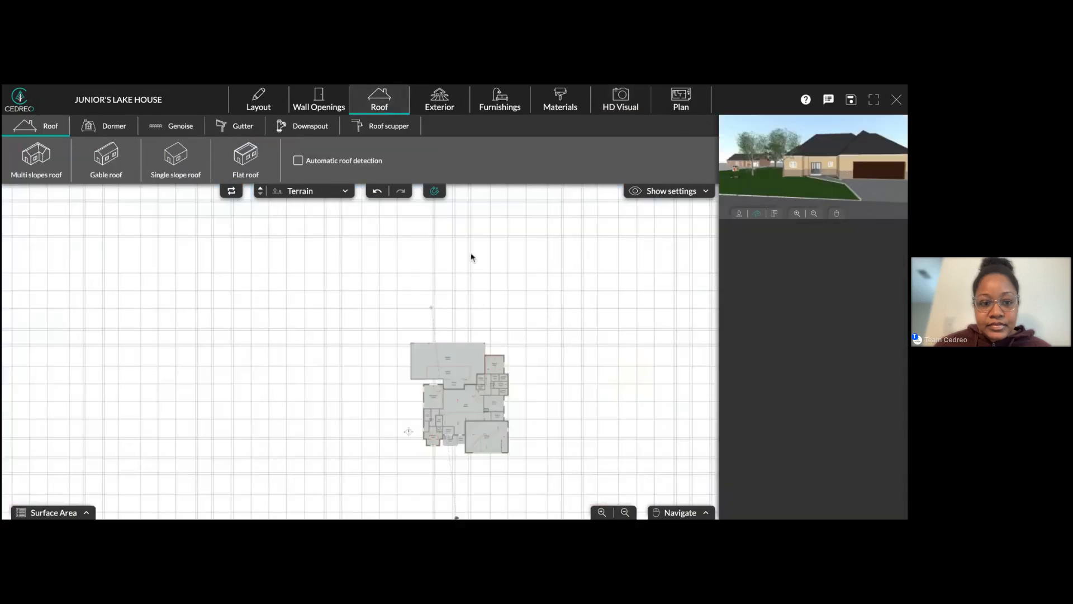
pyautogui.click(313, 190)
pyautogui.click(305, 208)
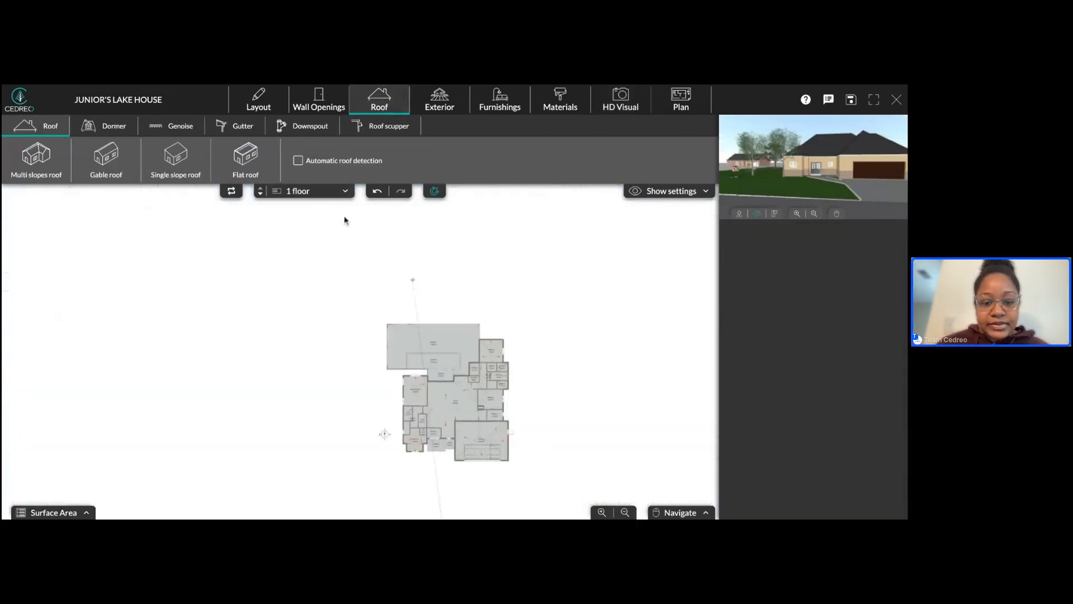
pyautogui.scroll(3, 509, 421)
pyautogui.scroll(-3, 546, 426)
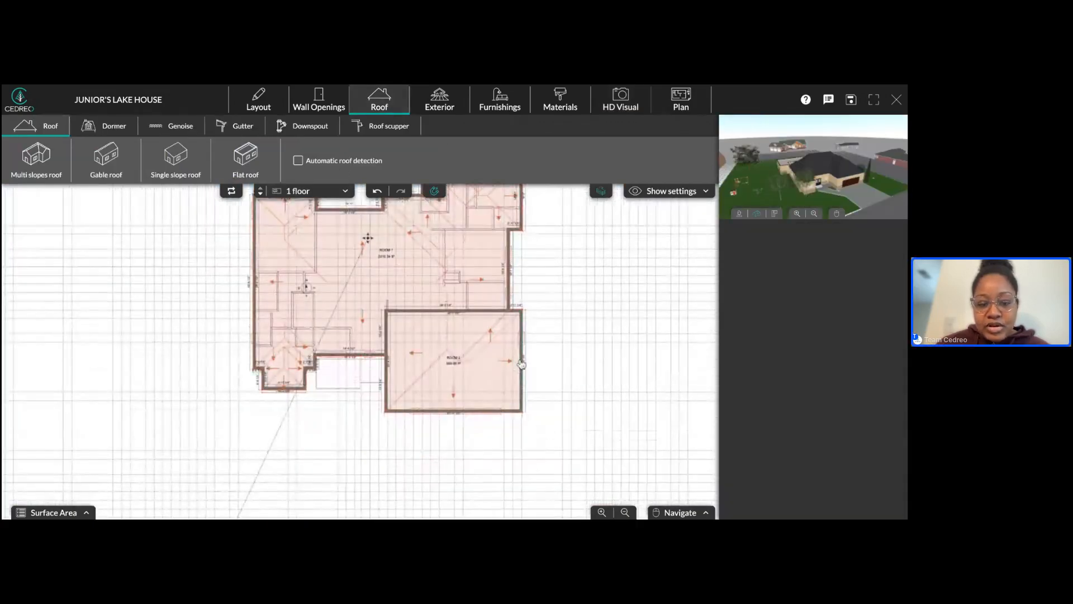
pyautogui.click(522, 364)
pyautogui.scroll(-2, 811, 420)
pyautogui.click(799, 473)
pyautogui.press('Return')
pyautogui.click(579, 214)
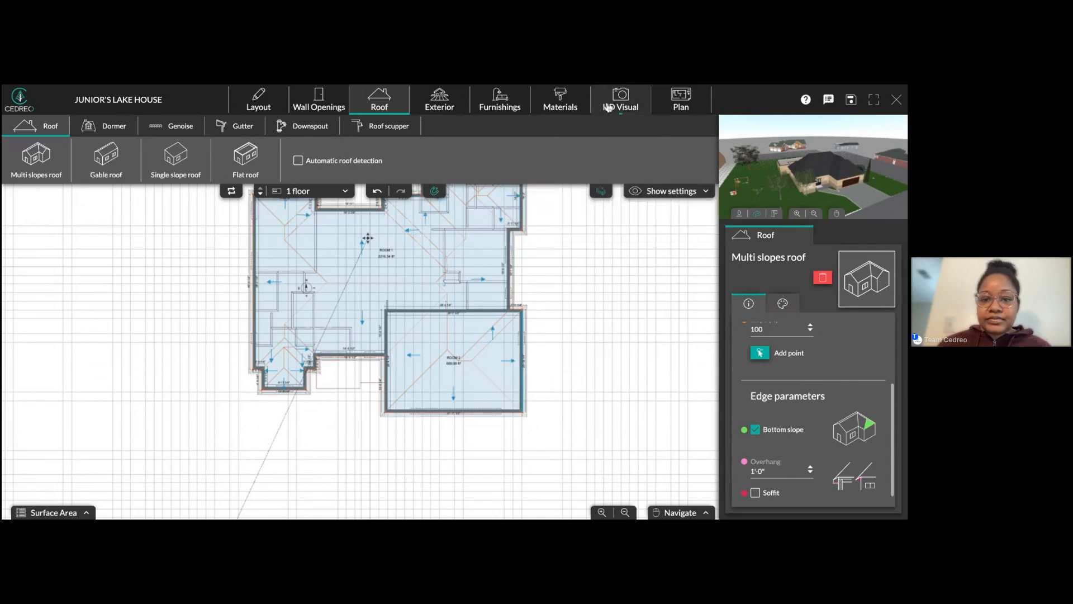
# - Examine the roof overhang from the front of the house in the HD Visual view
pyautogui.click(622, 104)
pyautogui.moveTo(574, 347); pyautogui.dragTo(528, 307, button='right')
pyautogui.scroll(5, 528, 307)
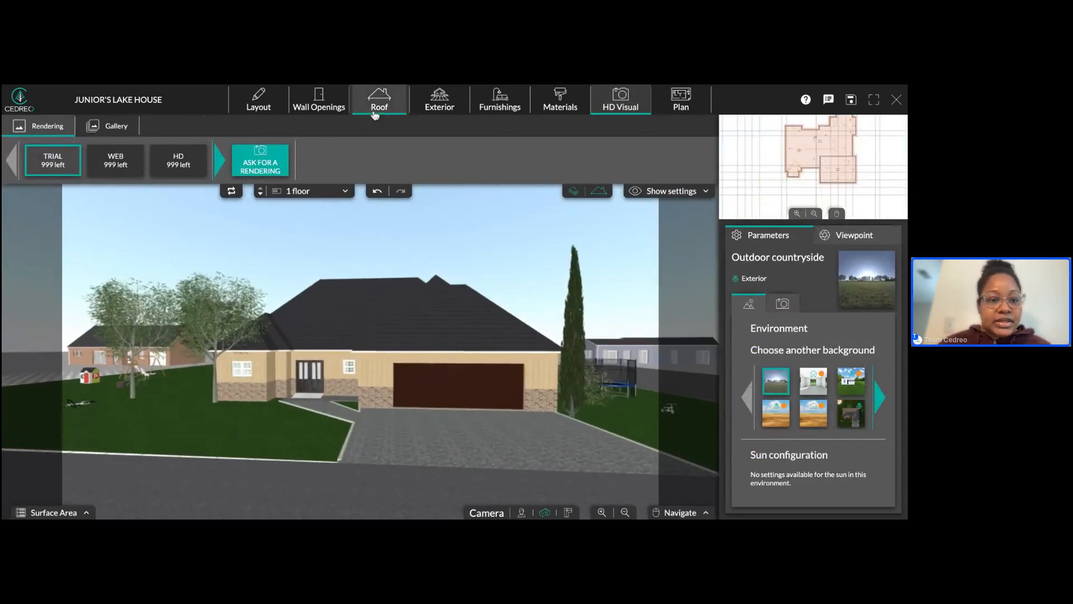
# - Add the rectangular gutter along the eaves of the multi slopes roof over the house and garage
pyautogui.click(375, 114)
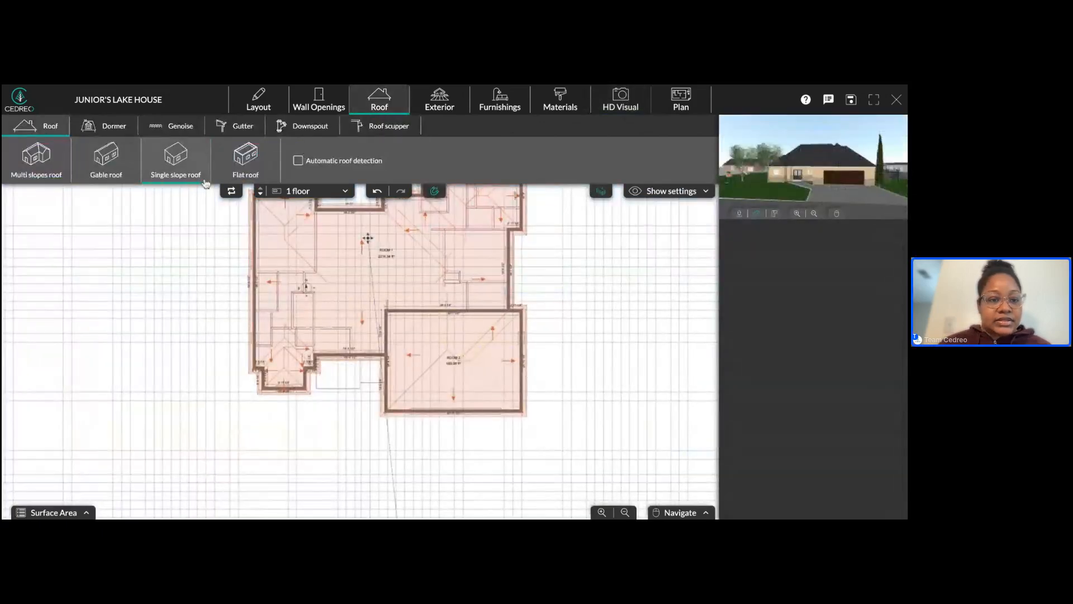
pyautogui.click(224, 126)
pyautogui.click(56, 162)
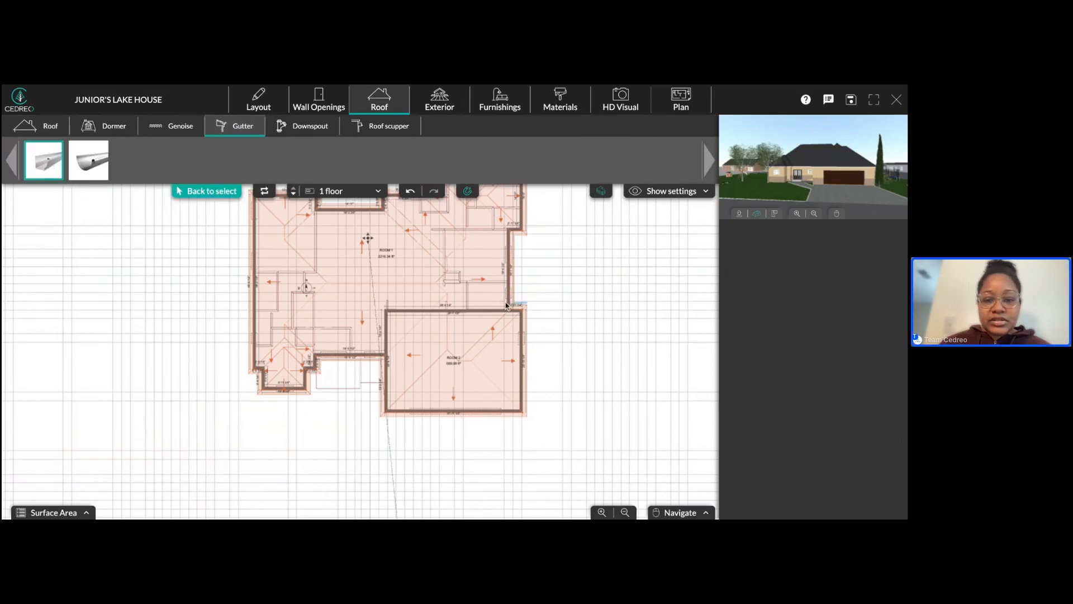
pyautogui.click(528, 335)
pyautogui.click(578, 217)
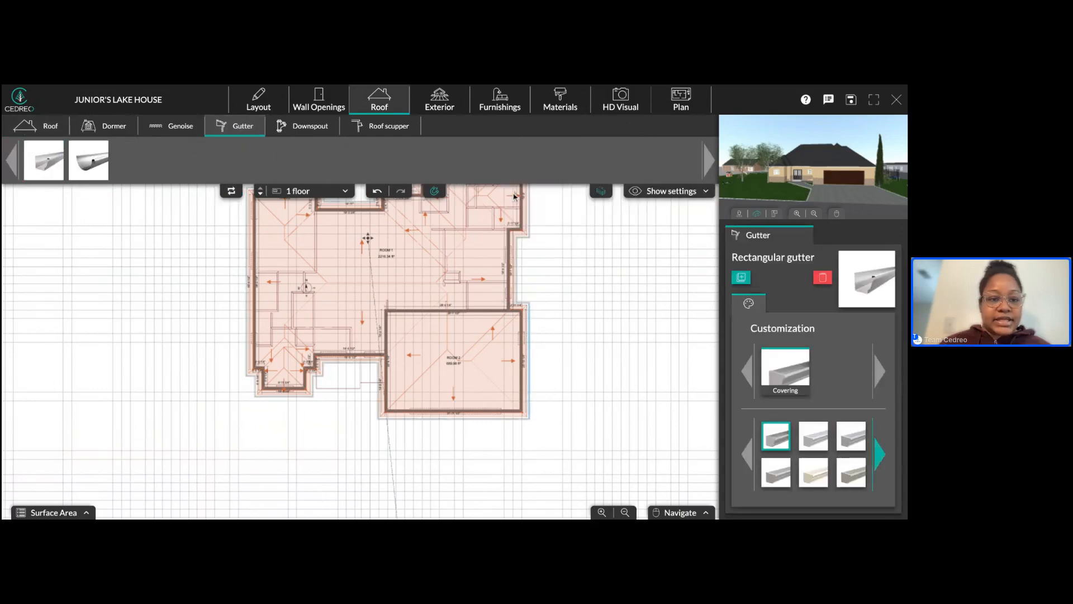
# - Place a 45° rectangular downspout at the garage's outer front corner
pyautogui.click(314, 127)
pyautogui.click(47, 174)
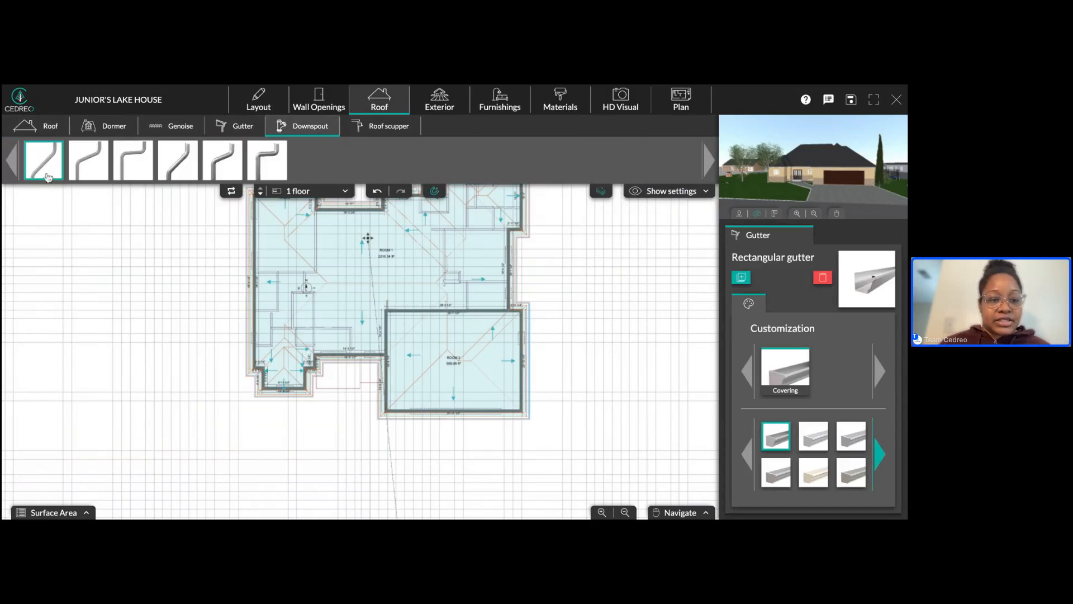
pyautogui.click(49, 172)
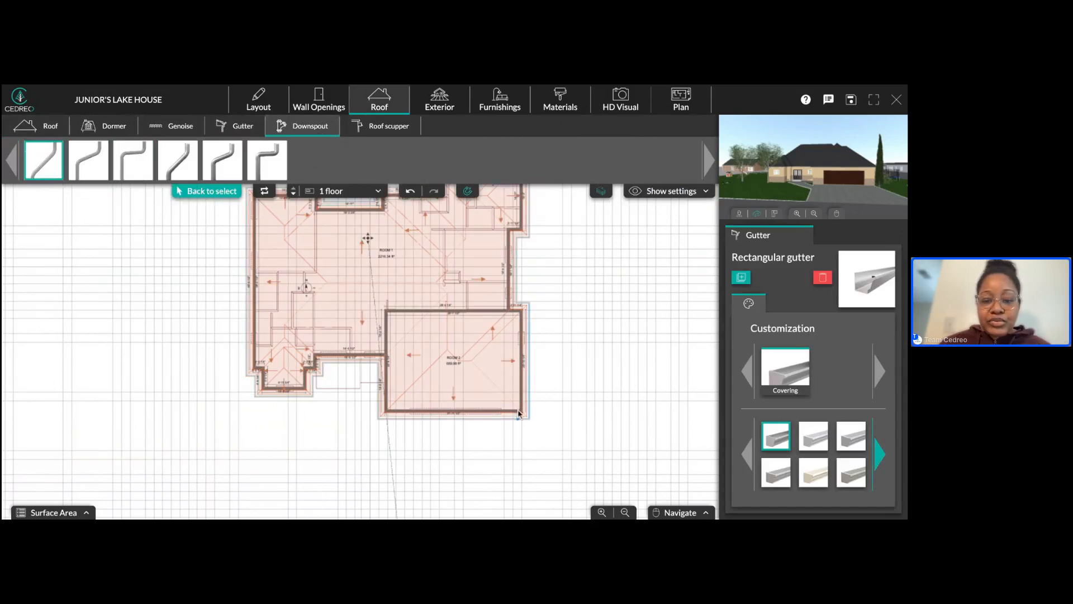
pyautogui.click(519, 413)
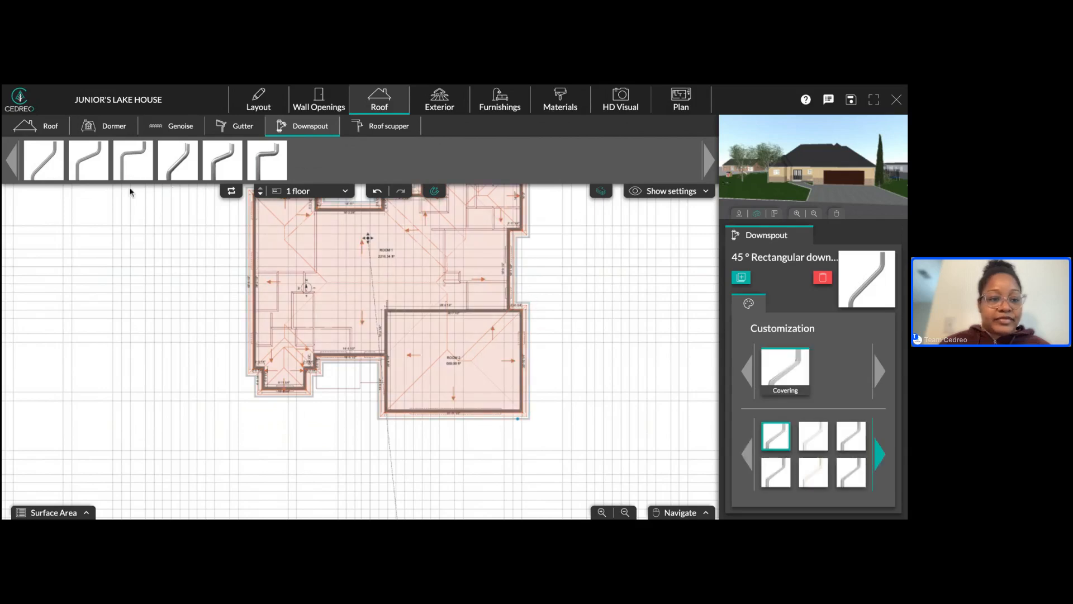
# - Add more 45° rectangular downspouts at the remaining corners along the house and garage eaves
pyautogui.click(44, 160)
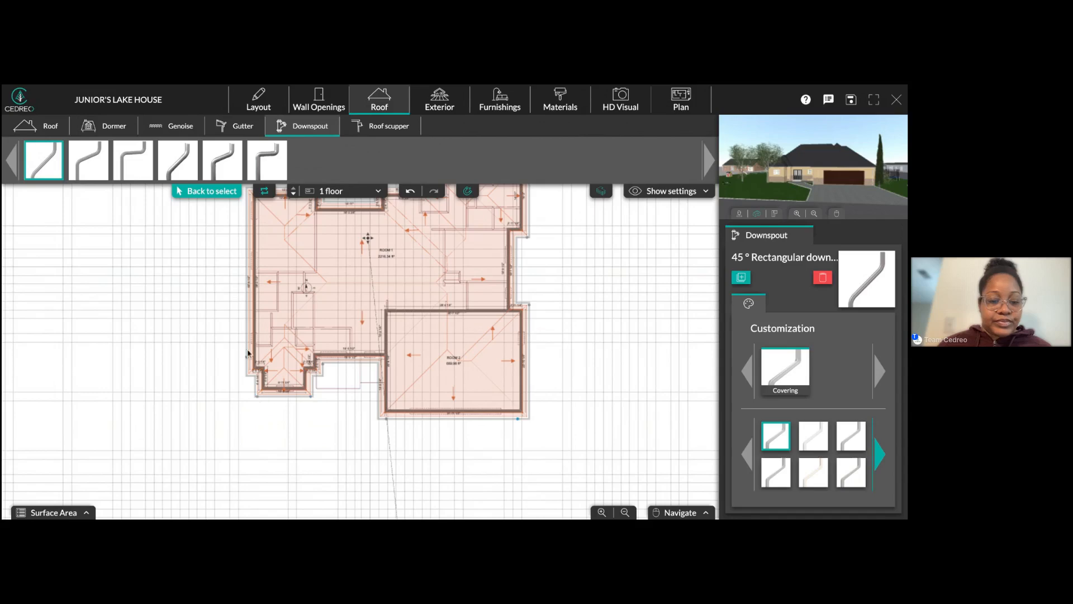
pyautogui.scroll(5, 239, 350)
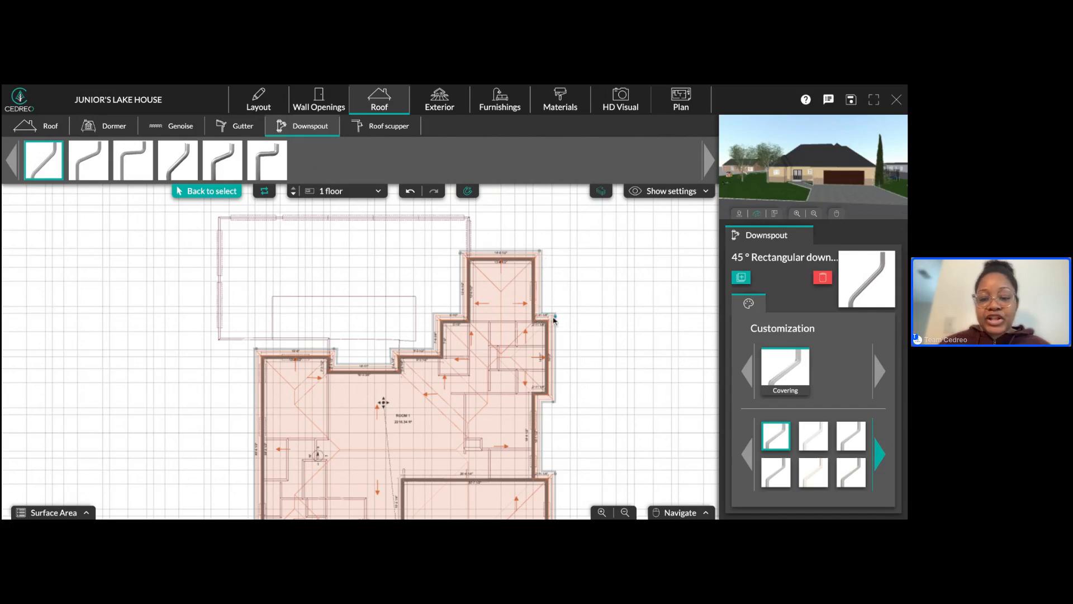
pyautogui.moveTo(585, 455); pyautogui.dragTo(586, 331, button='right')
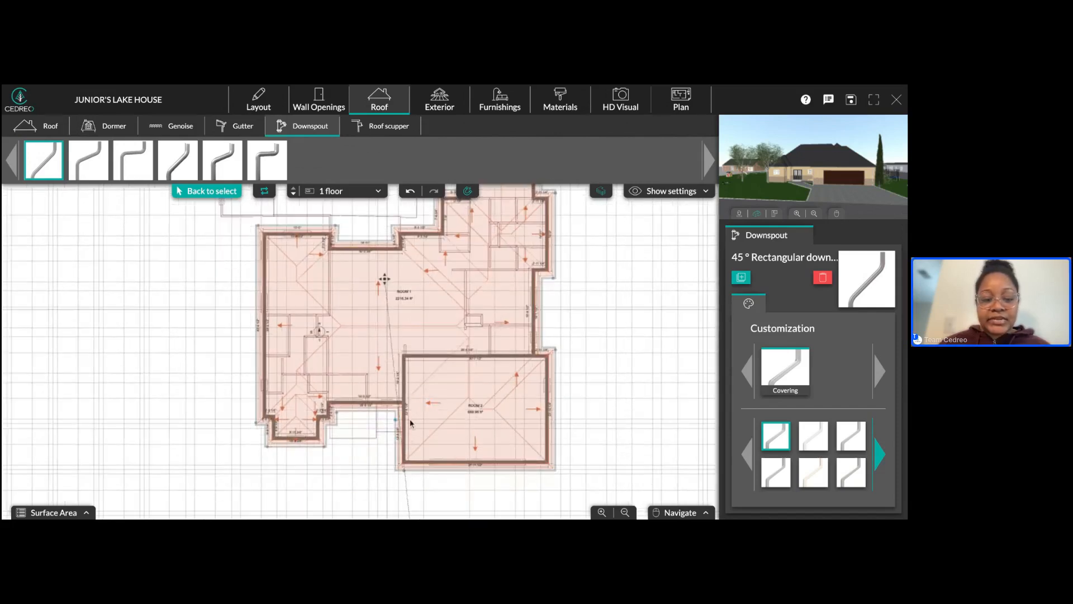
# - Choose the roof scupper for the flat roof behind the house on the Ground Floor
pyautogui.click(369, 129)
pyautogui.scroll(6, 587, 271)
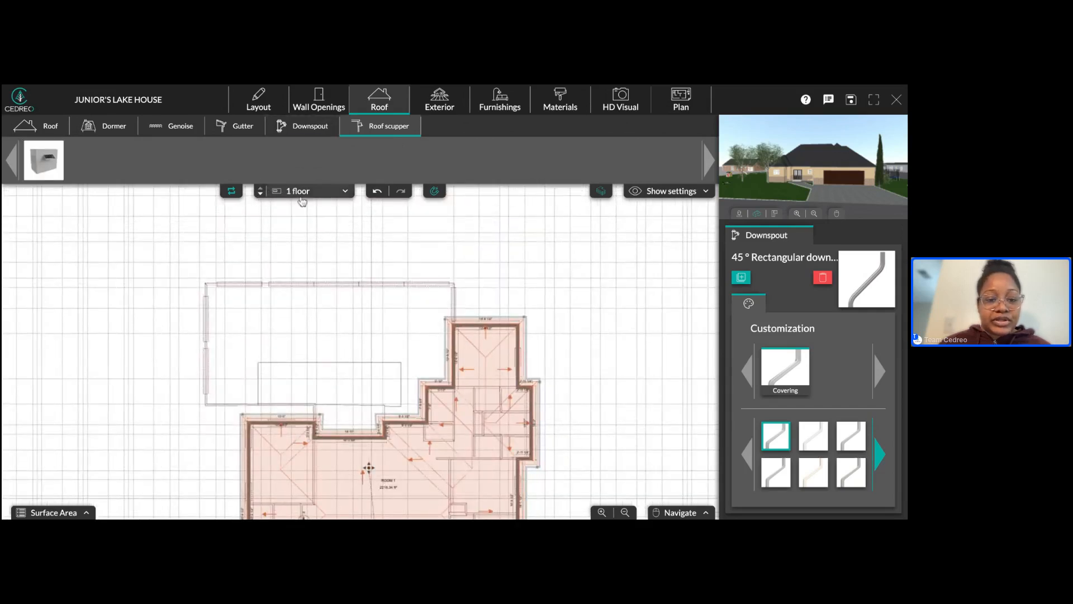
pyautogui.click(261, 194)
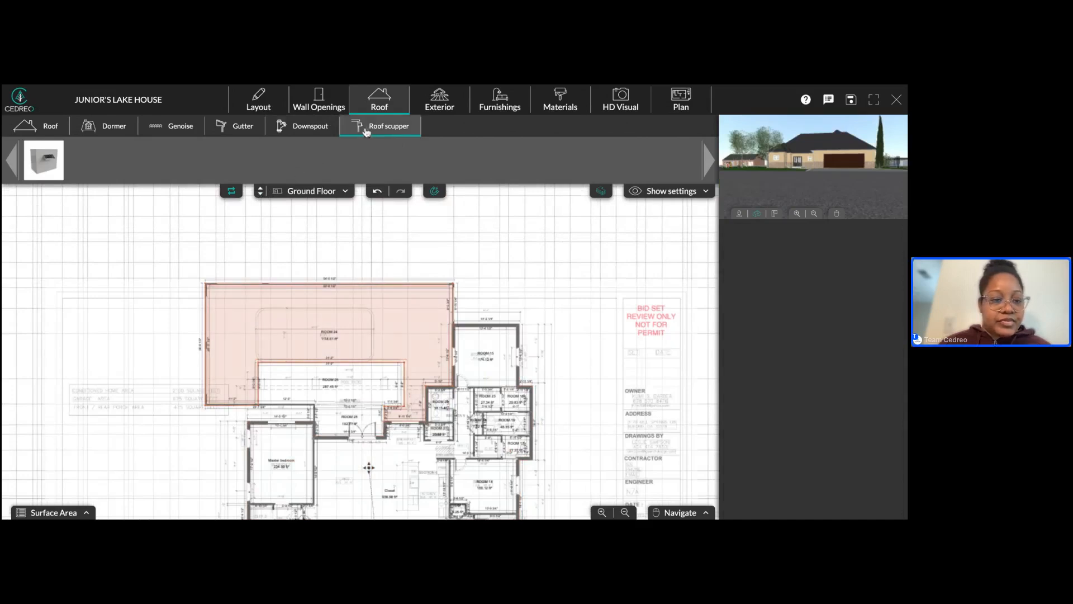
pyautogui.click(50, 167)
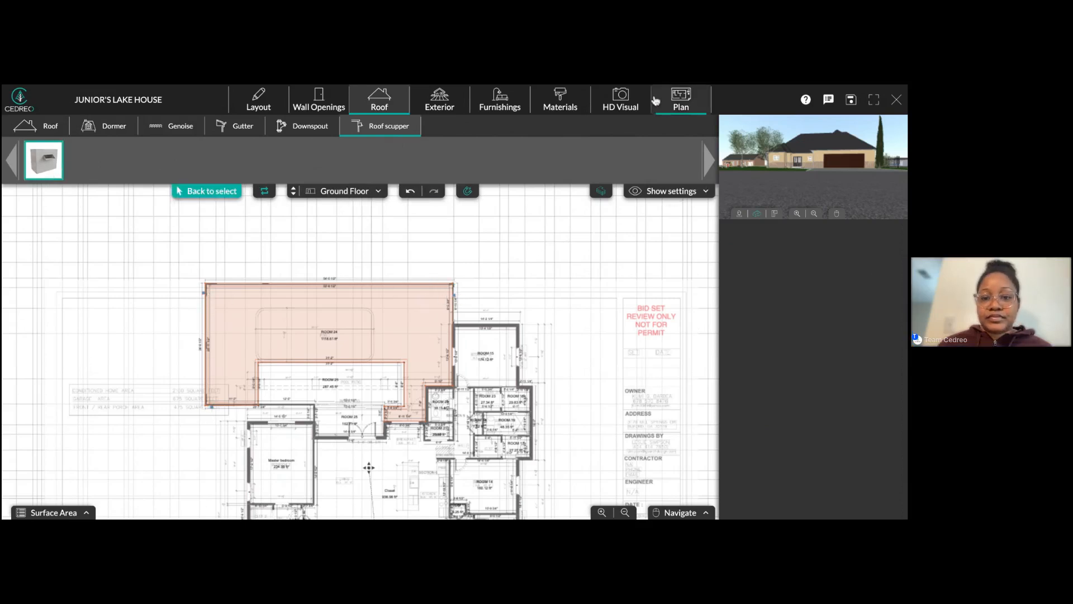
# - Return to the HD Visual setup and frame the front of the house with the driveway and garage
pyautogui.click(623, 104)
pyautogui.moveTo(499, 349); pyautogui.dragTo(518, 381)
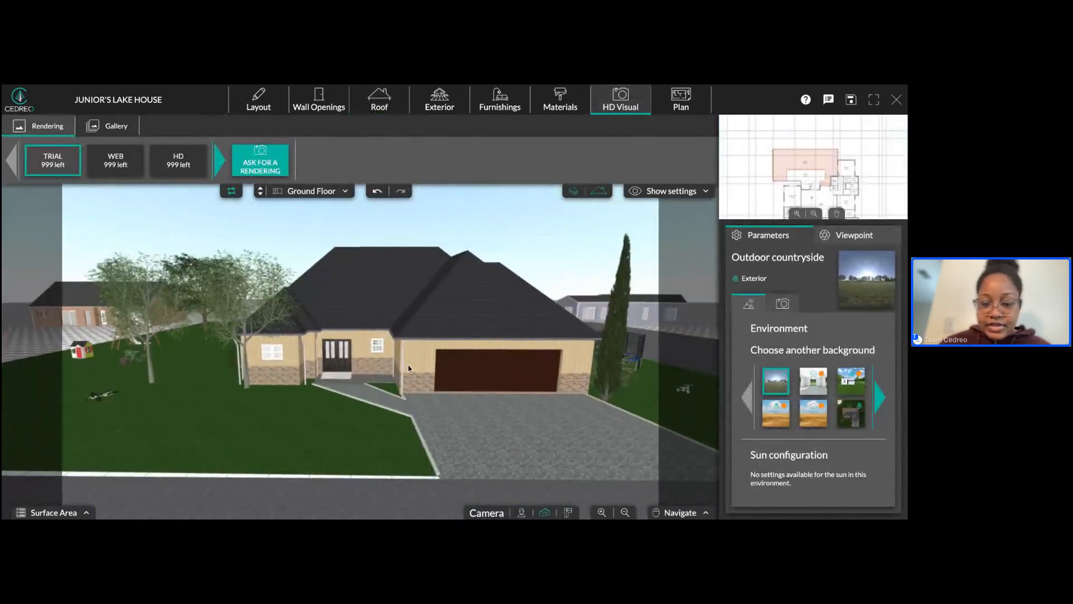
pyautogui.moveTo(422, 369); pyautogui.dragTo(431, 355)
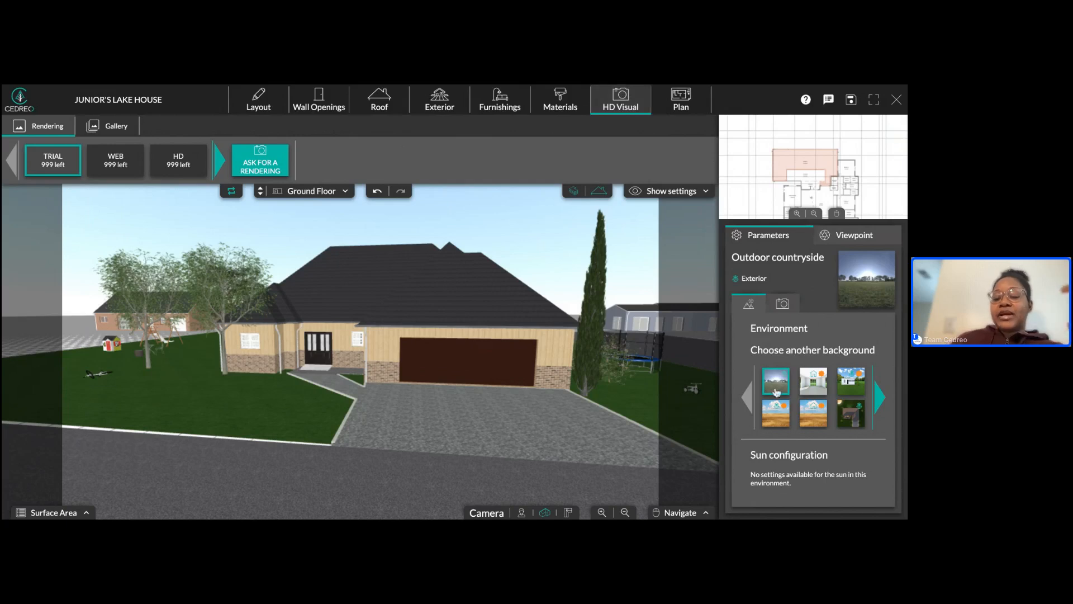
# - Compare the available rendering backgrounds and set the environment to Outdoor sun
pyautogui.click(851, 383)
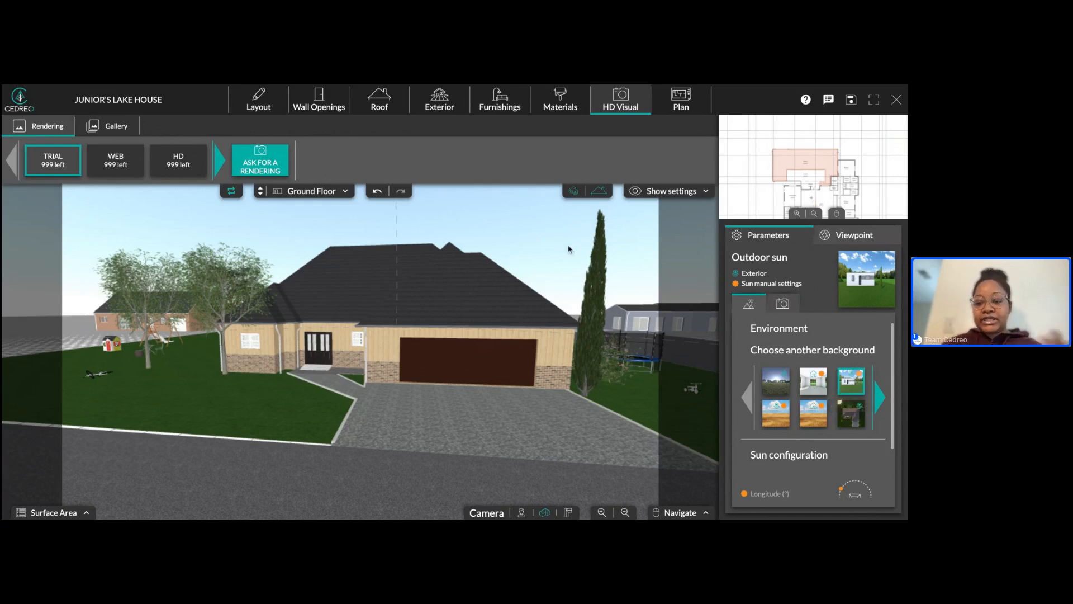
pyautogui.click(776, 382)
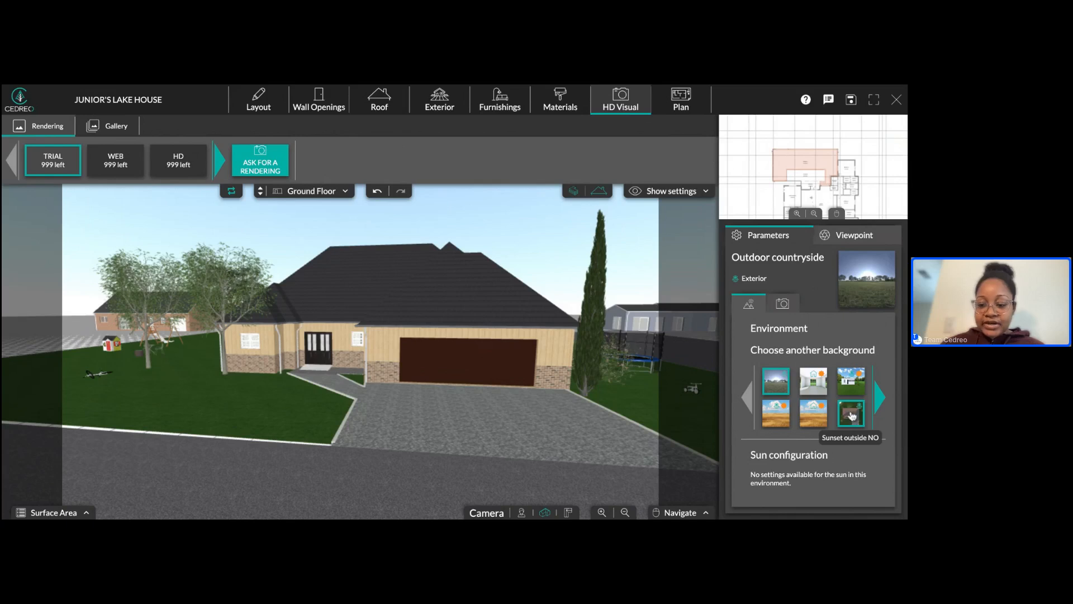
pyautogui.click(881, 397)
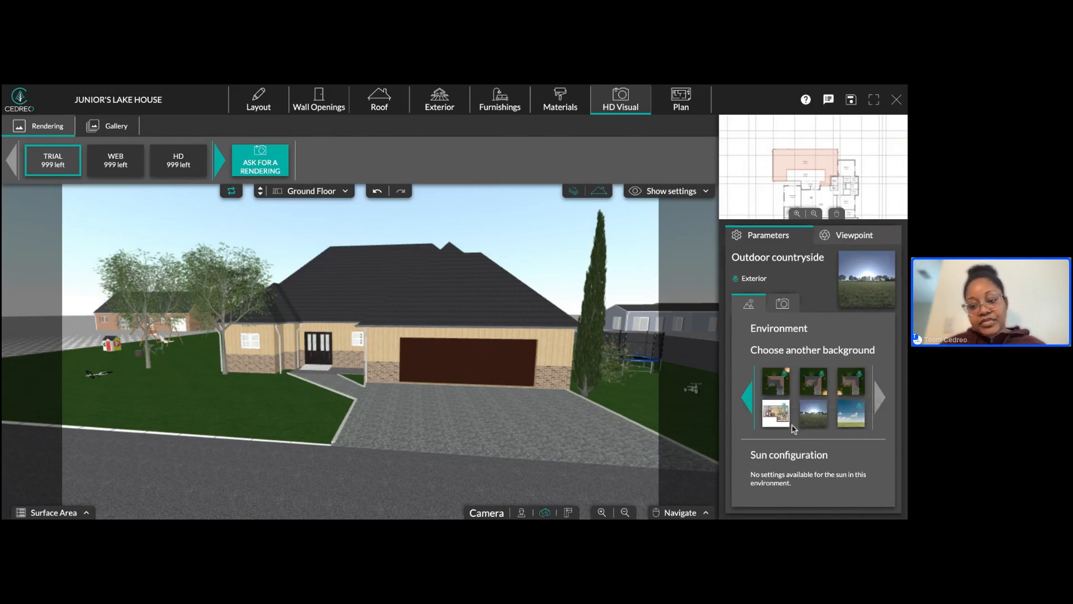
pyautogui.click(751, 398)
pyautogui.click(852, 383)
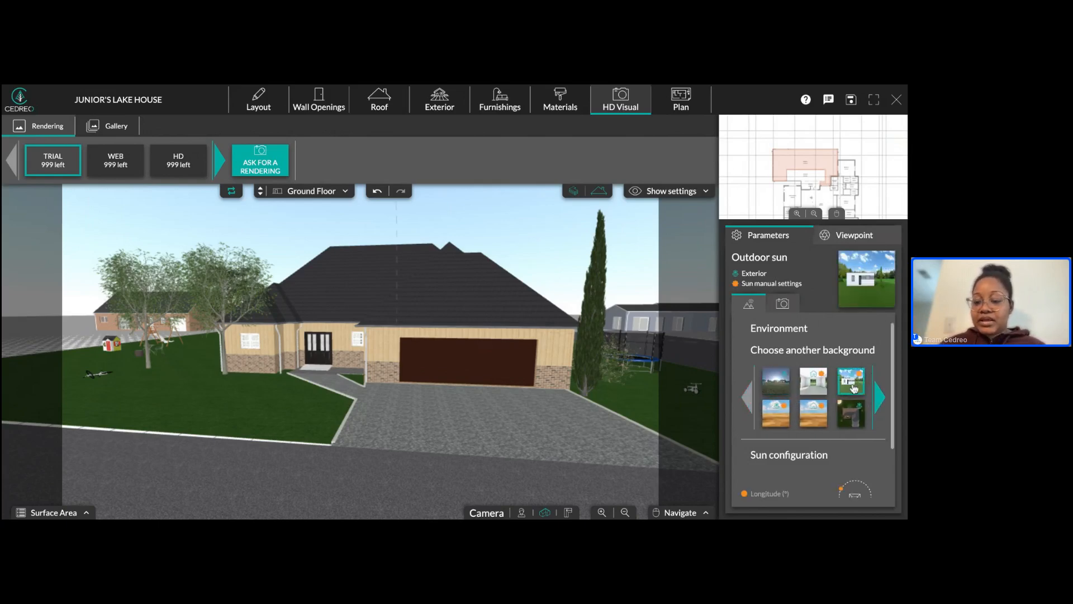
pyautogui.click(880, 397)
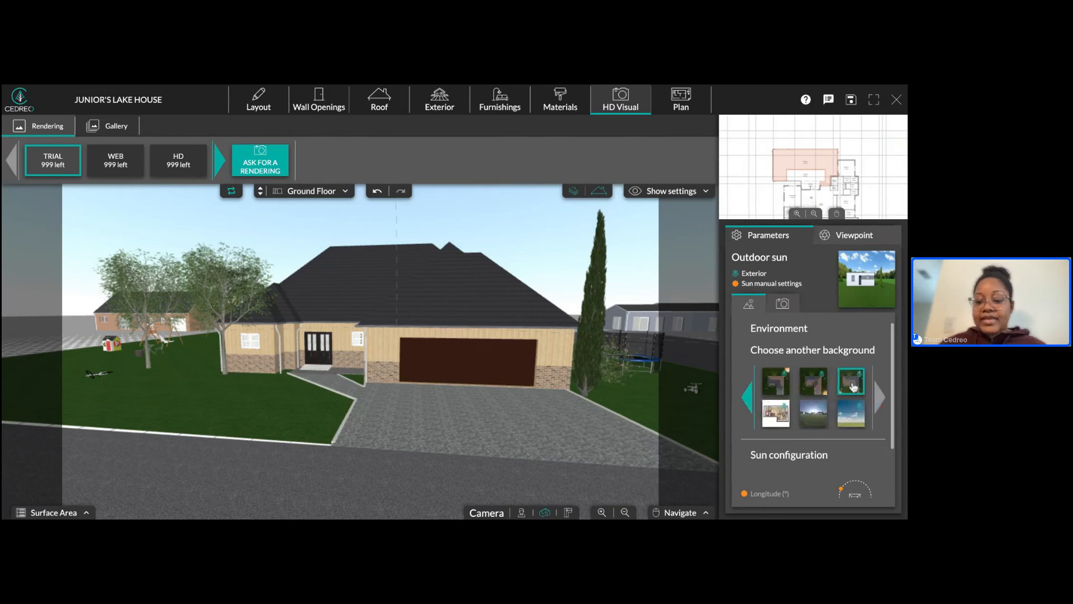
pyautogui.click(748, 398)
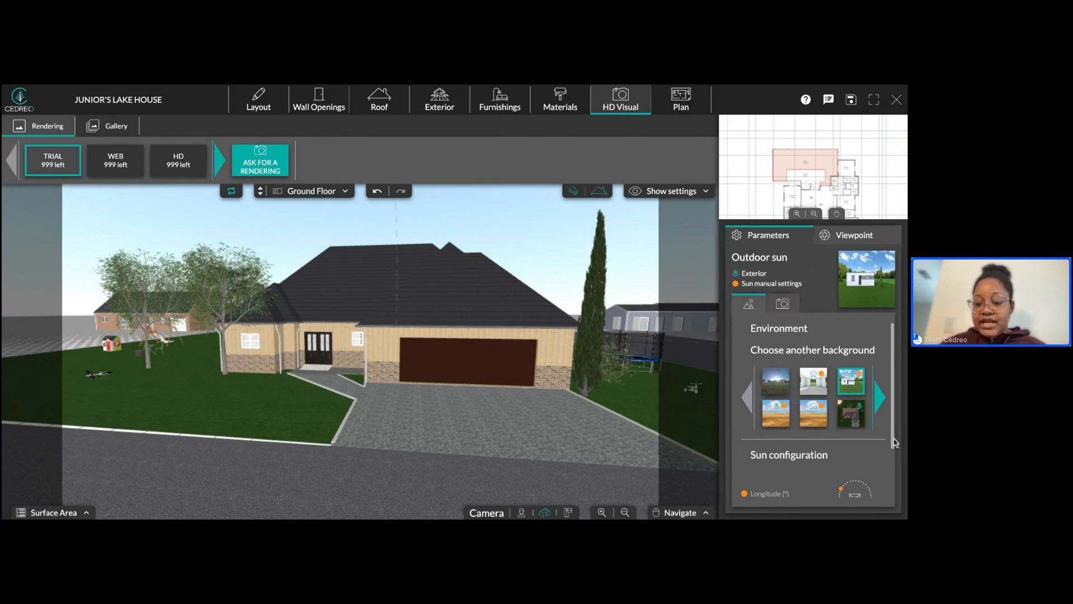
# - Move the sun directly above the house, at longitude 359° and latitude 90°
pyautogui.scroll(-1, 894, 442)
pyautogui.scroll(-2, 894, 442)
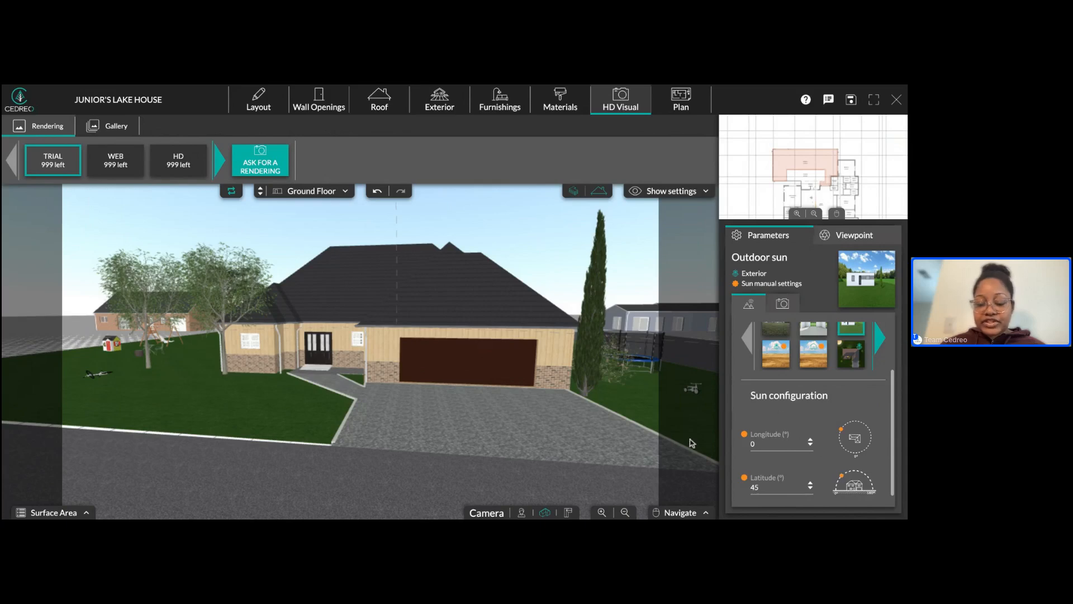
pyautogui.scroll(-10, 471, 431)
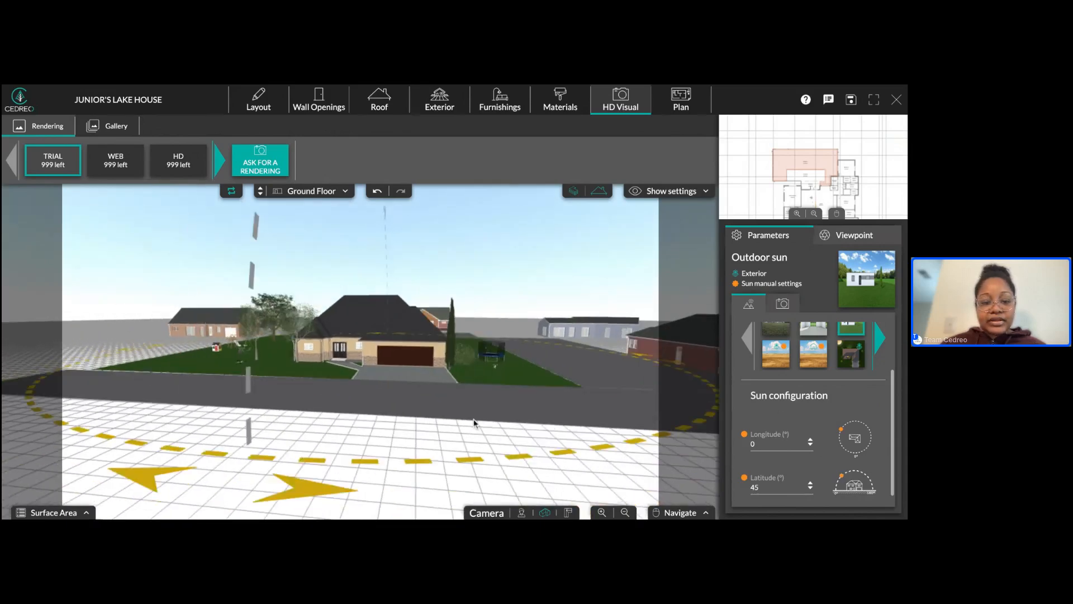
pyautogui.moveTo(461, 420); pyautogui.dragTo(525, 433)
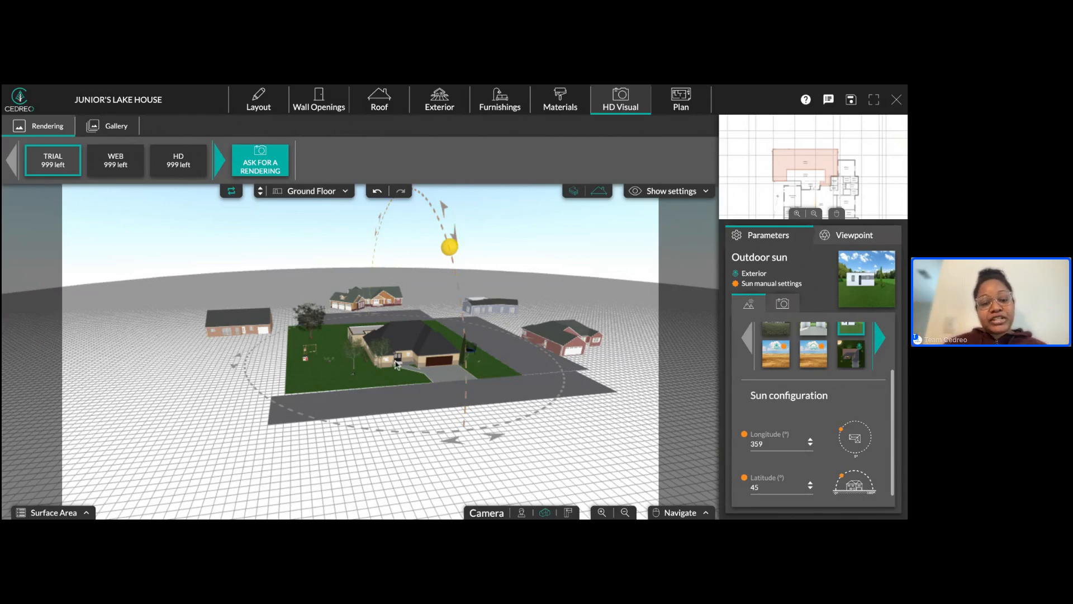
pyautogui.moveTo(447, 248); pyautogui.dragTo(416, 189)
pyautogui.scroll(-3, 429, 205)
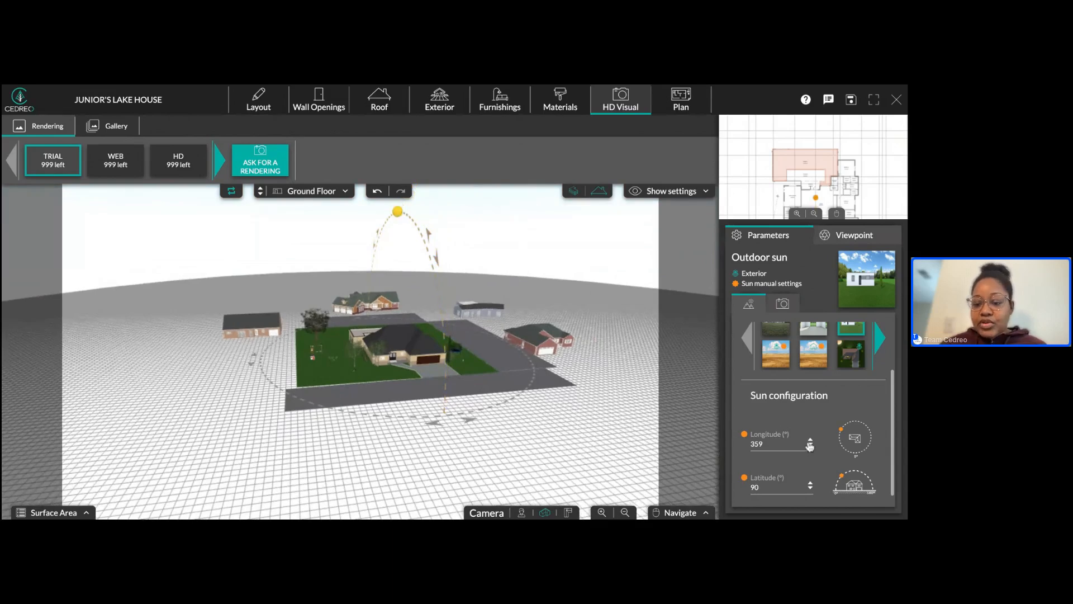
# - Set the sun's longitude to 181° and its latitude to 42°
pyautogui.click(810, 445)
pyautogui.click(810, 440)
pyautogui.click(811, 490)
pyautogui.click(811, 446)
pyautogui.click(810, 446)
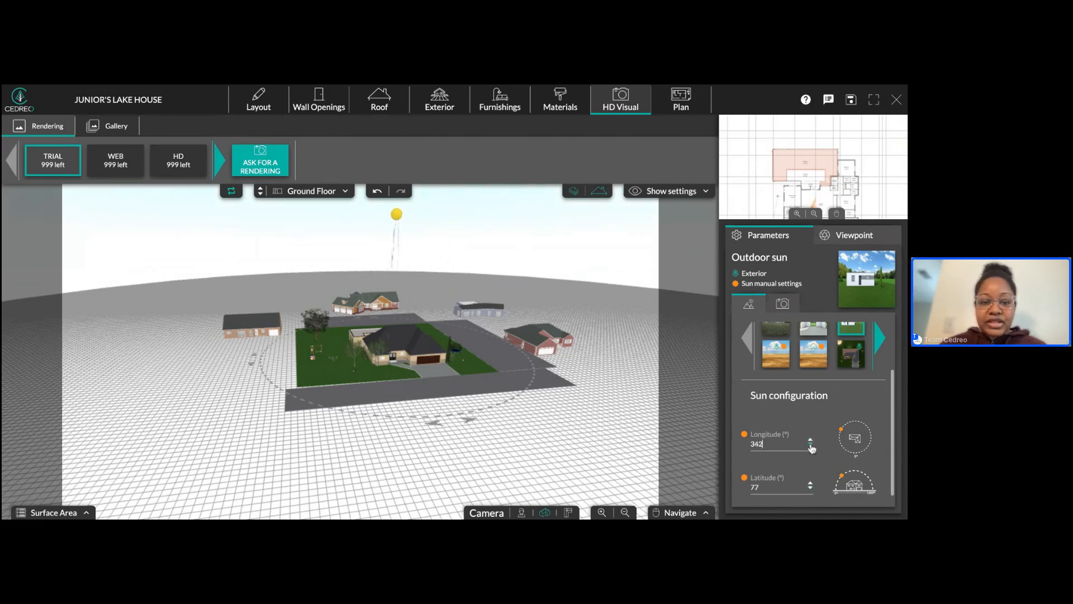
pyautogui.click(811, 446)
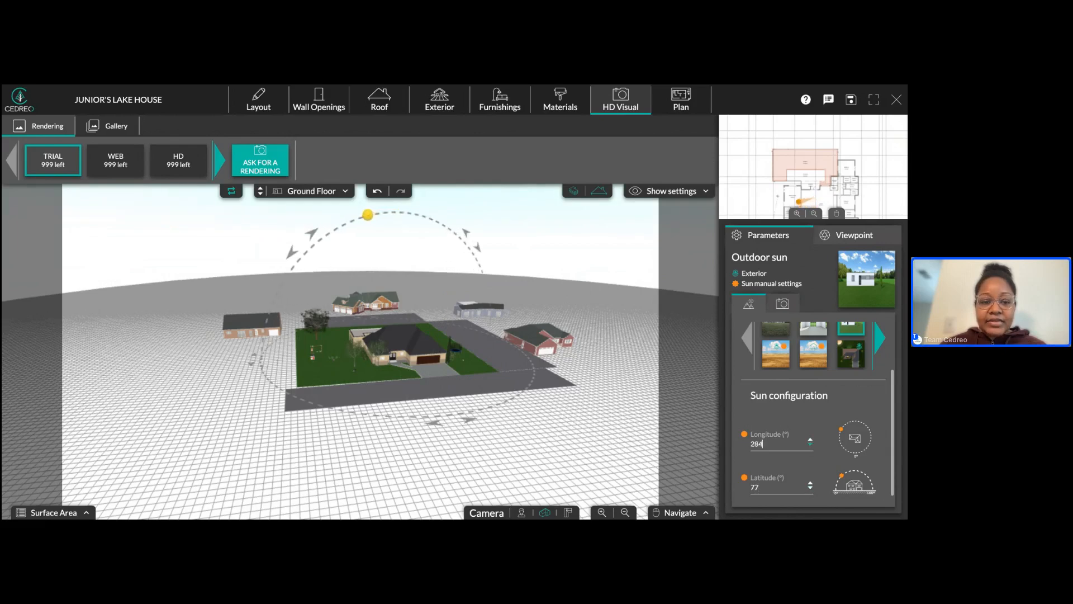
pyautogui.click(810, 446)
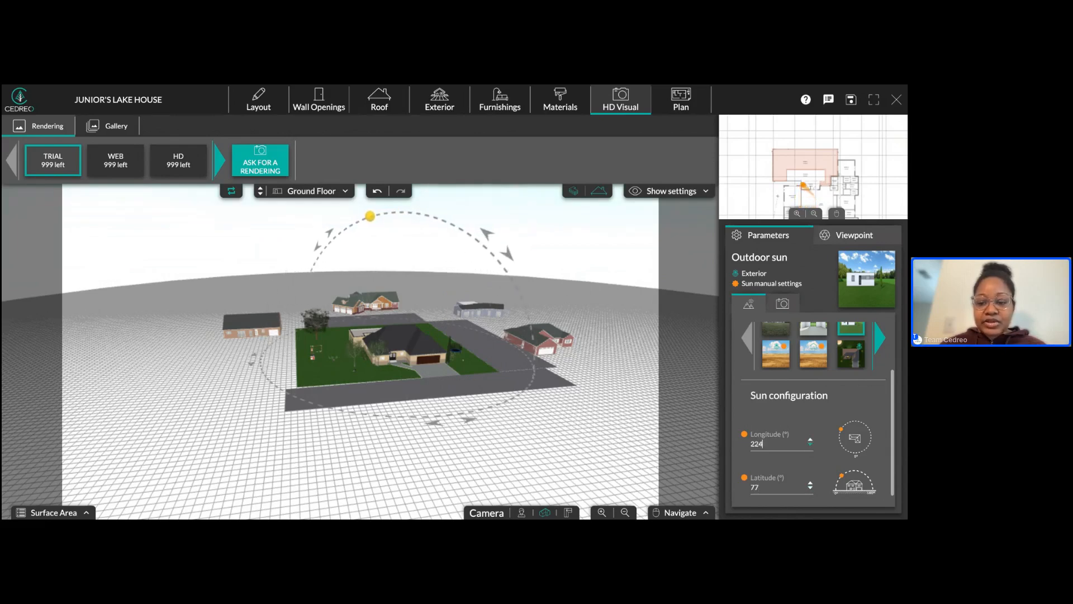
pyautogui.click(811, 446)
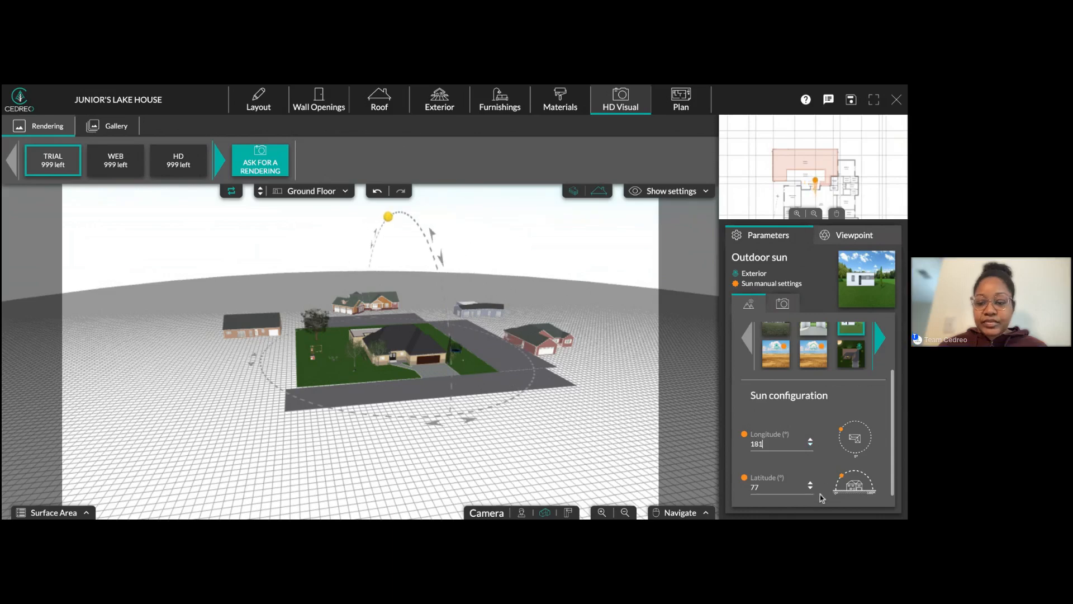
pyautogui.click(811, 489)
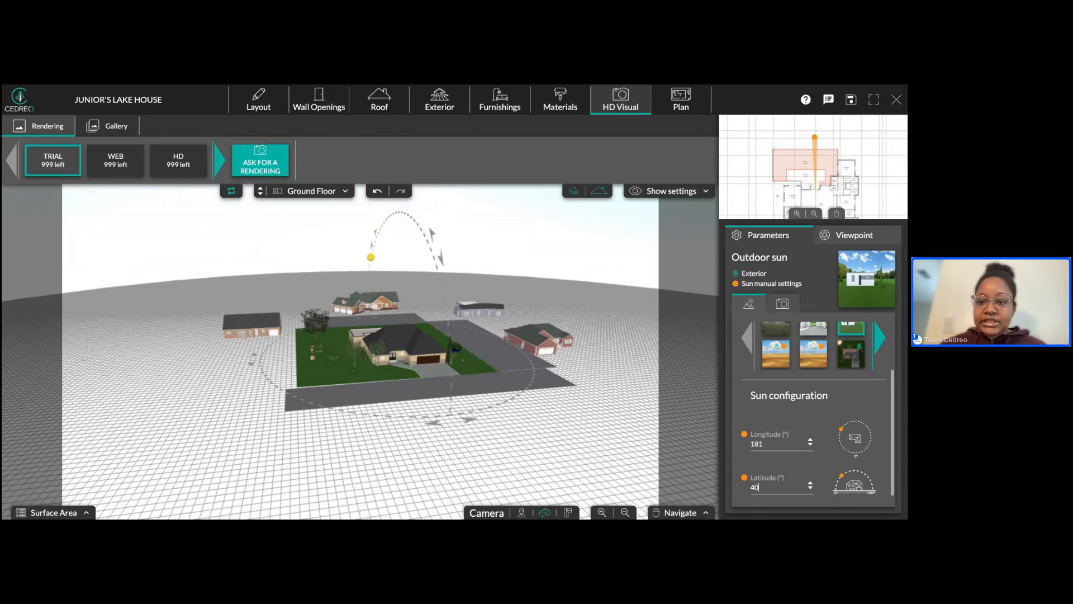
pyautogui.moveTo(567, 439); pyautogui.dragTo(536, 415)
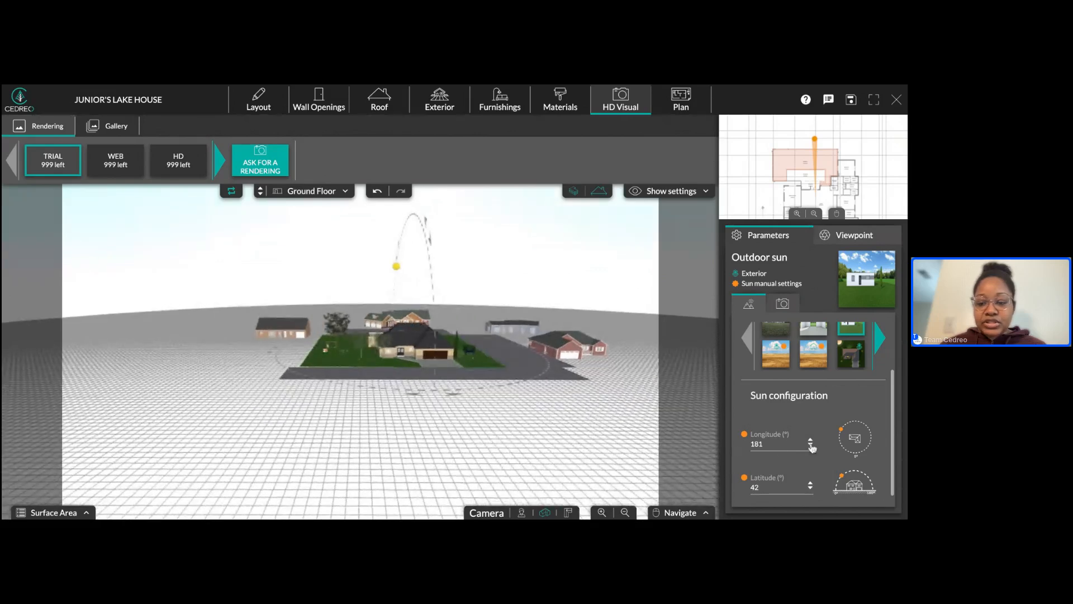
# - Set the sun's longitude to 160° and show the house with its neighbouring lots from the front
pyautogui.click(811, 447)
pyautogui.click(811, 447)
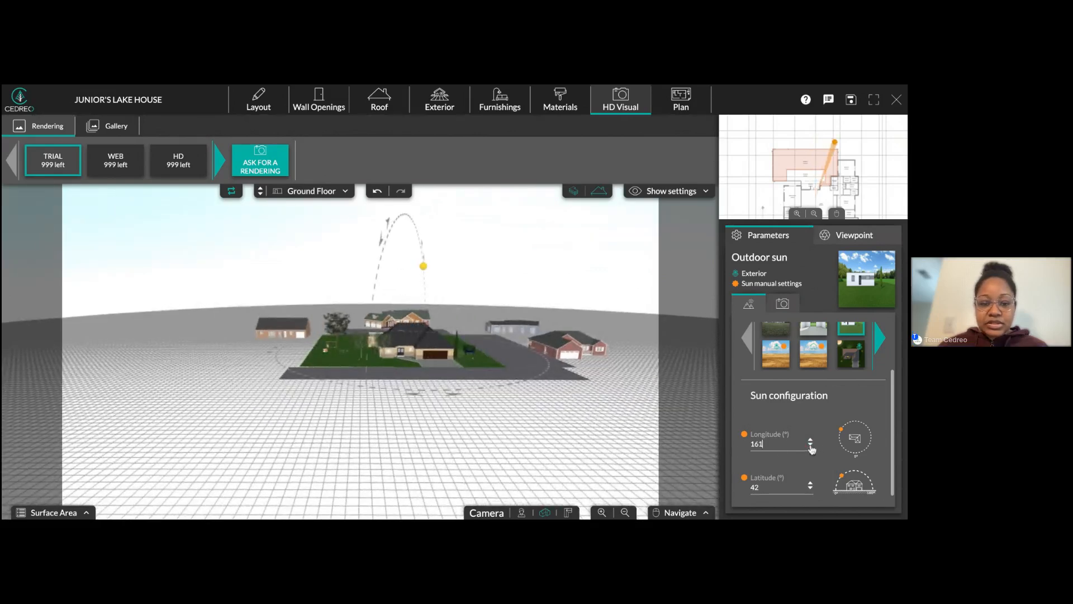
pyautogui.scroll(2, 537, 402)
pyautogui.scroll(3, 537, 402)
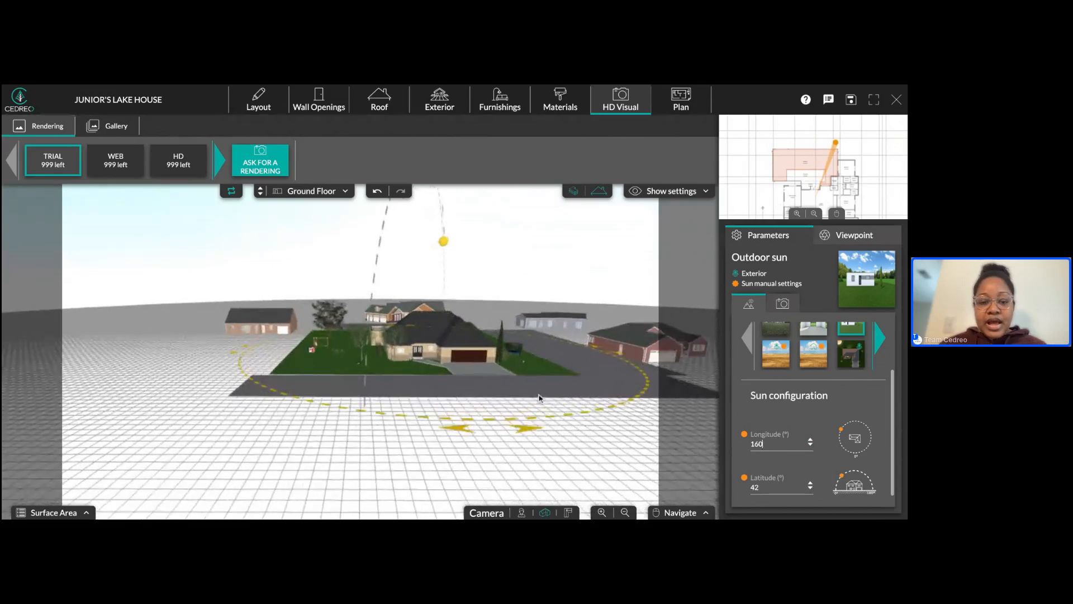
pyautogui.press('Right')
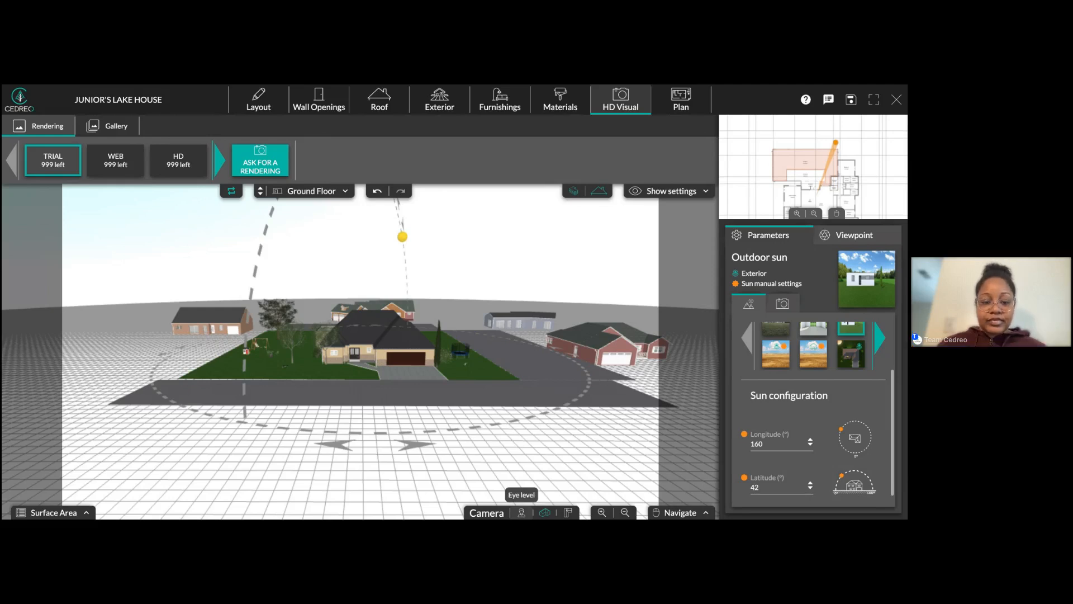
# - Switch the camera to eye level and frame the front entrance beside the garage
pyautogui.click(522, 513)
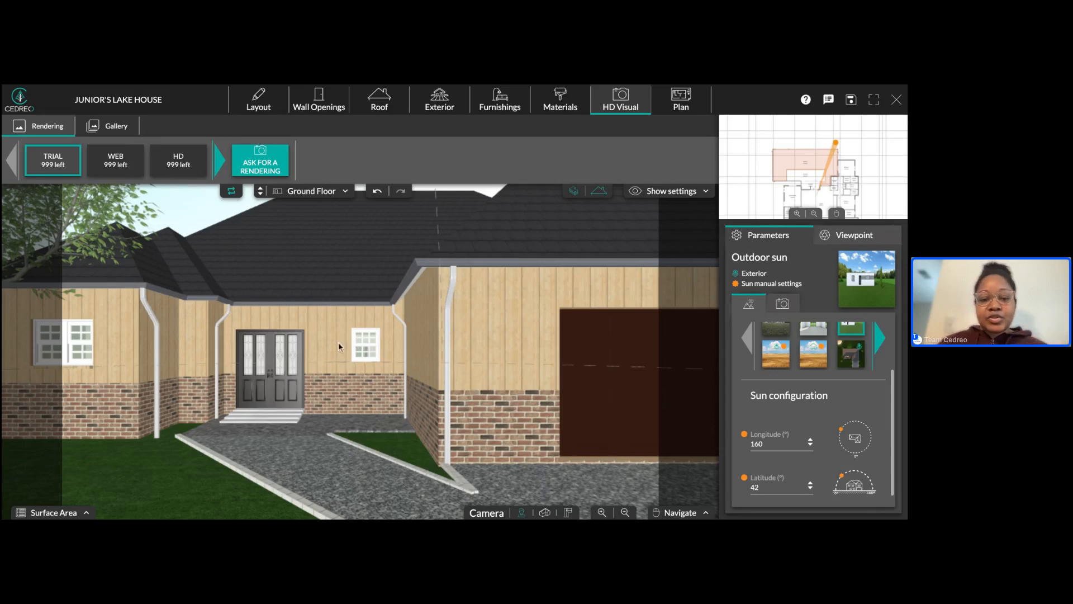
pyautogui.scroll(-3, 361, 347)
pyautogui.scroll(-2, 361, 347)
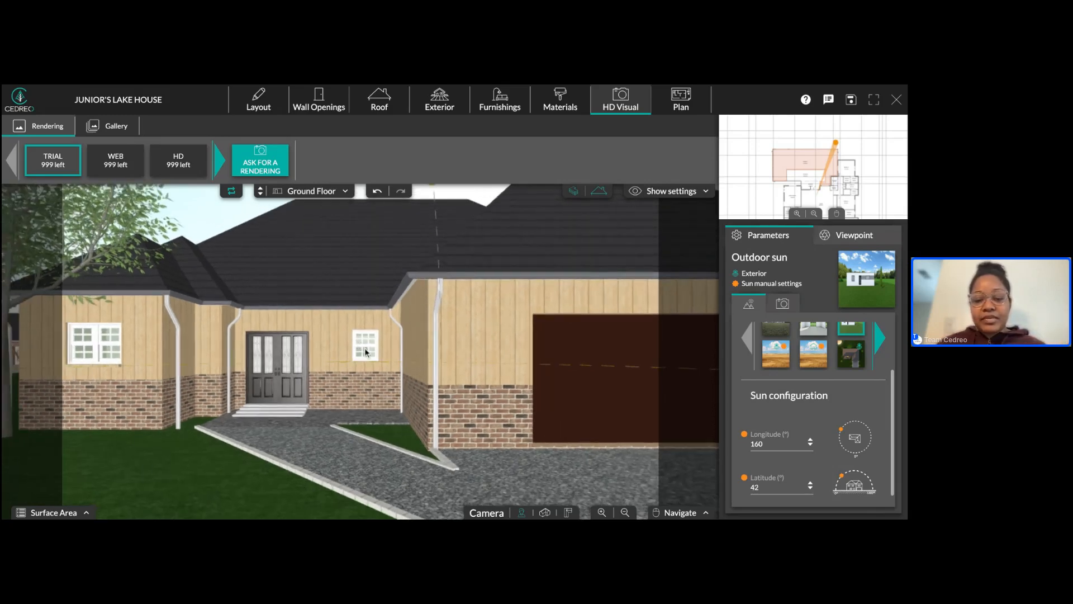
# - Pull the eye-level camera back across the street until the neighbouring houses come into the frame
pyautogui.scroll(-3, 473, 358)
pyautogui.scroll(3, 468, 360)
pyautogui.scroll(6, 468, 358)
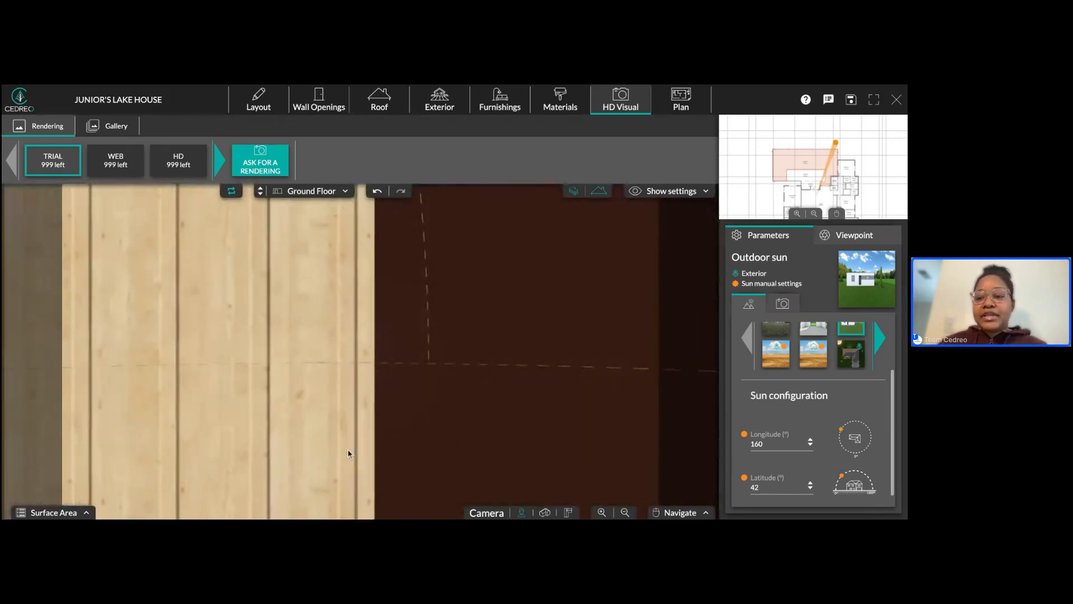
pyautogui.scroll(-3, 351, 453)
pyautogui.scroll(-5, 351, 452)
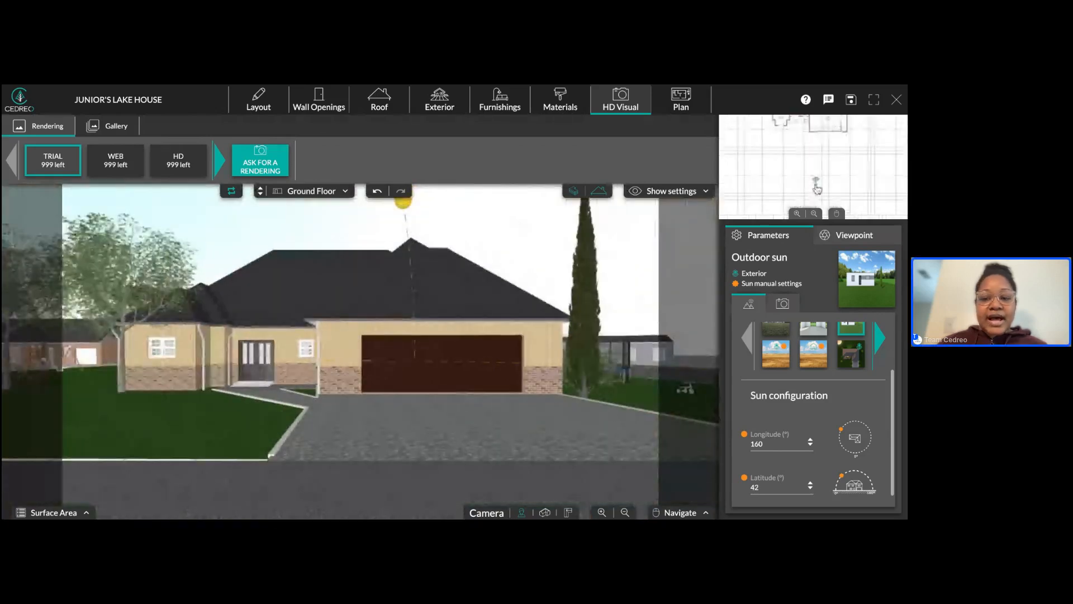
pyautogui.moveTo(816, 185); pyautogui.dragTo(818, 191)
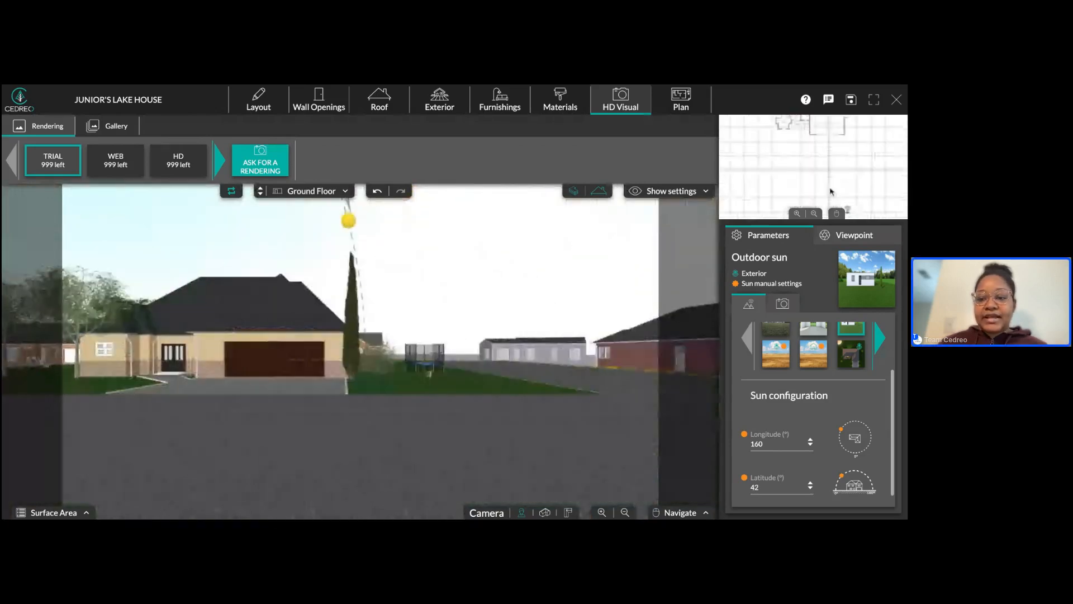
pyautogui.moveTo(844, 150); pyautogui.dragTo(849, 215)
pyautogui.moveTo(399, 359); pyautogui.dragTo(350, 356)
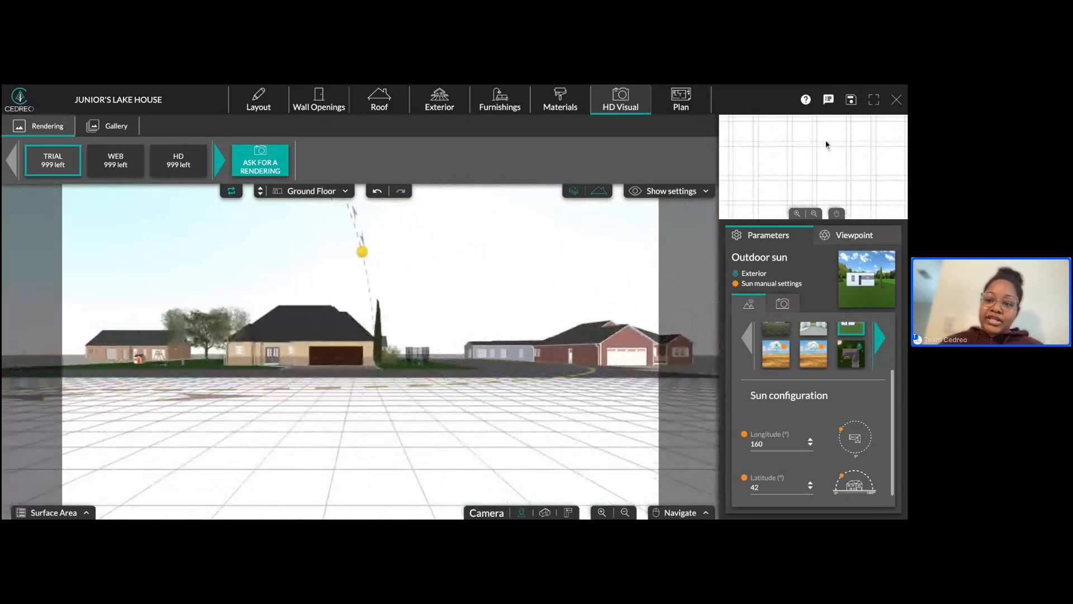
# - Move the camera back toward the driveway until the entrance and garage fill the frame
pyautogui.scroll(-5, 833, 194)
pyautogui.scroll(-4, 833, 195)
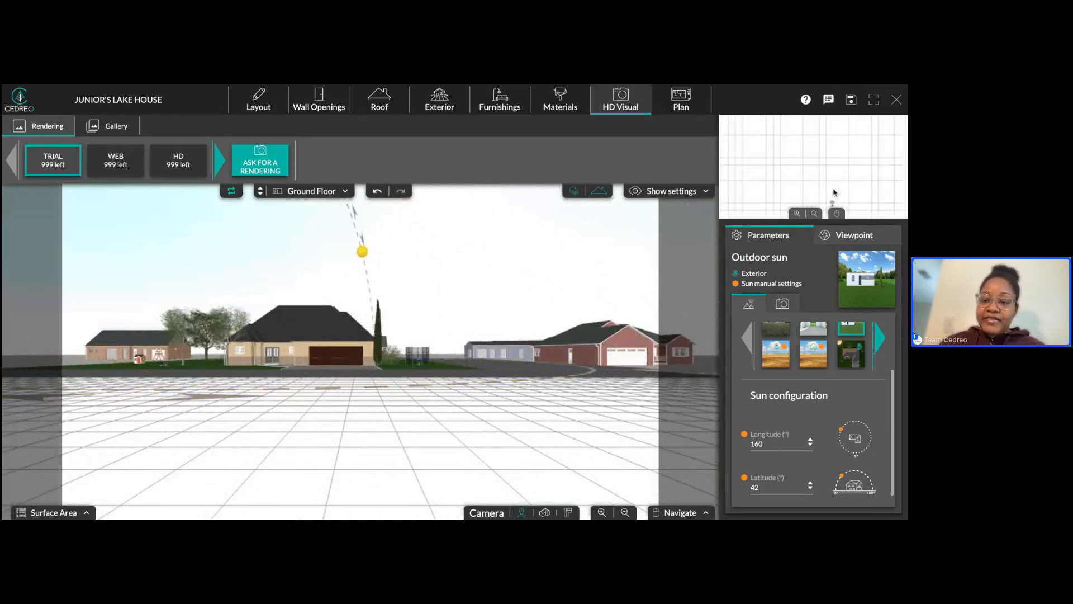
pyautogui.moveTo(844, 203); pyautogui.dragTo(841, 173, button='right')
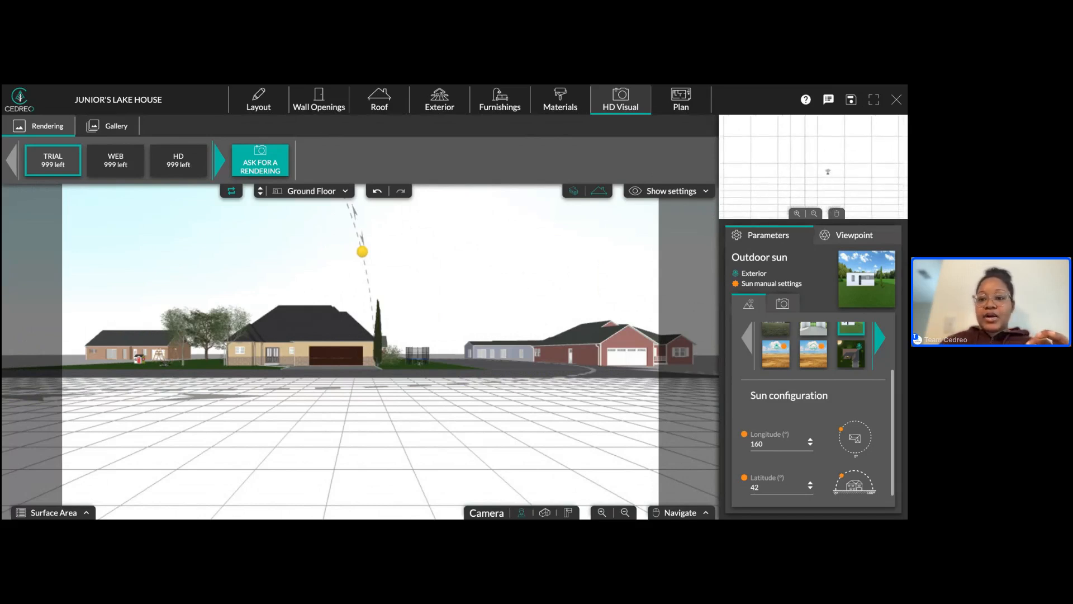
pyautogui.scroll(5, 805, 146)
pyautogui.scroll(-5, 805, 146)
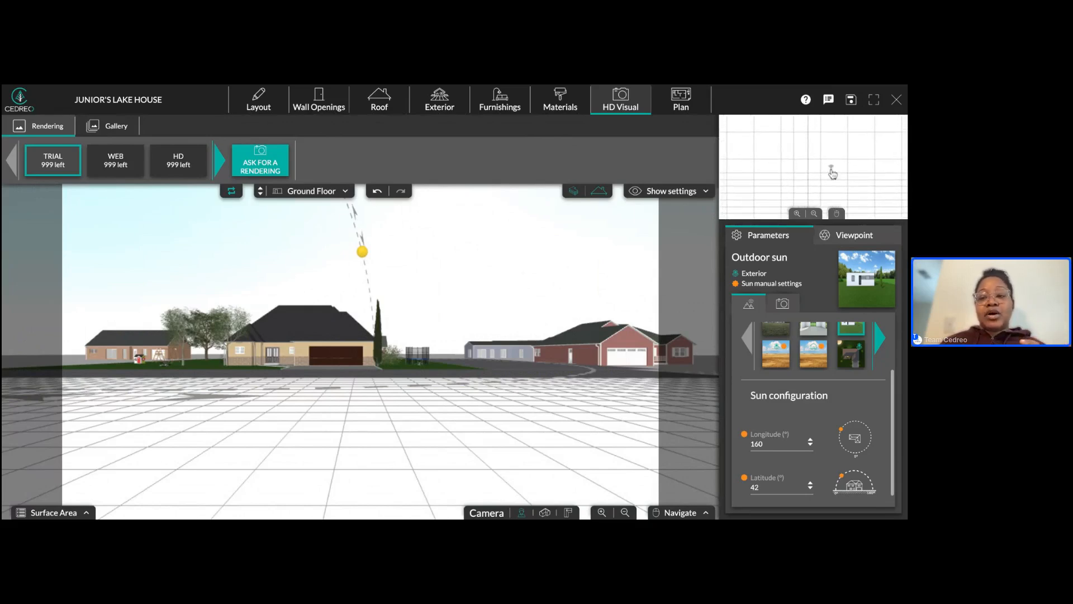
pyautogui.scroll(5, 848, 170)
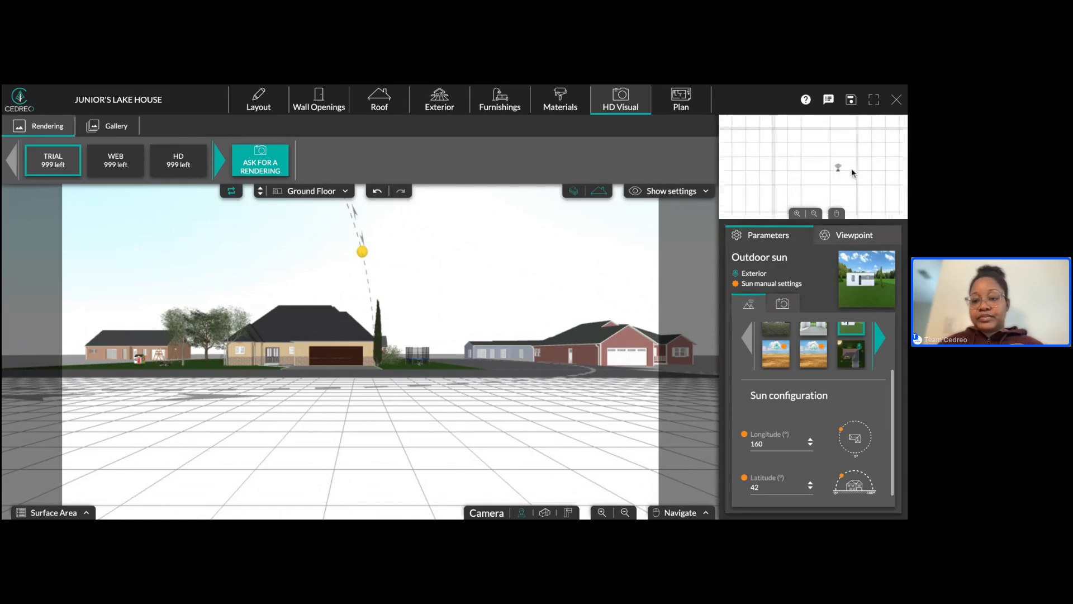
pyautogui.moveTo(887, 184); pyautogui.dragTo(887, 175)
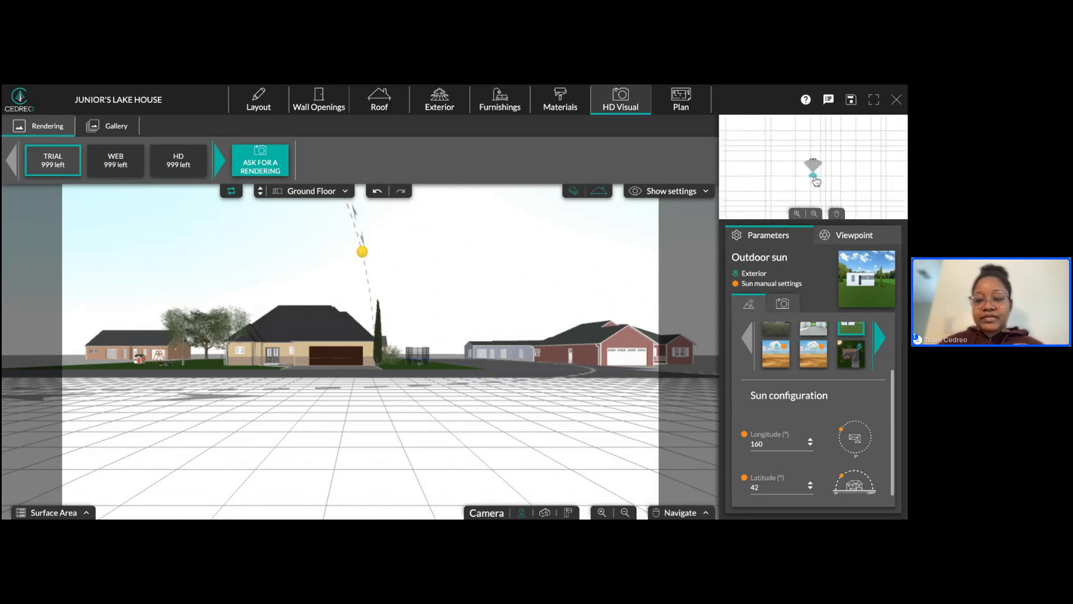
pyautogui.moveTo(815, 178); pyautogui.dragTo(806, 139)
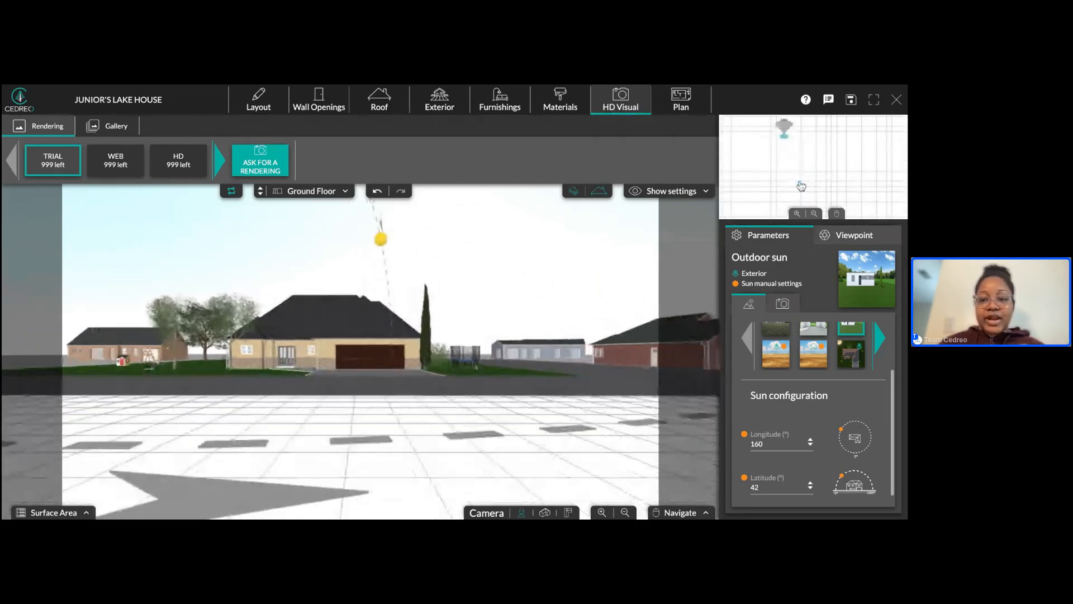
pyautogui.moveTo(808, 200); pyautogui.dragTo(798, 152)
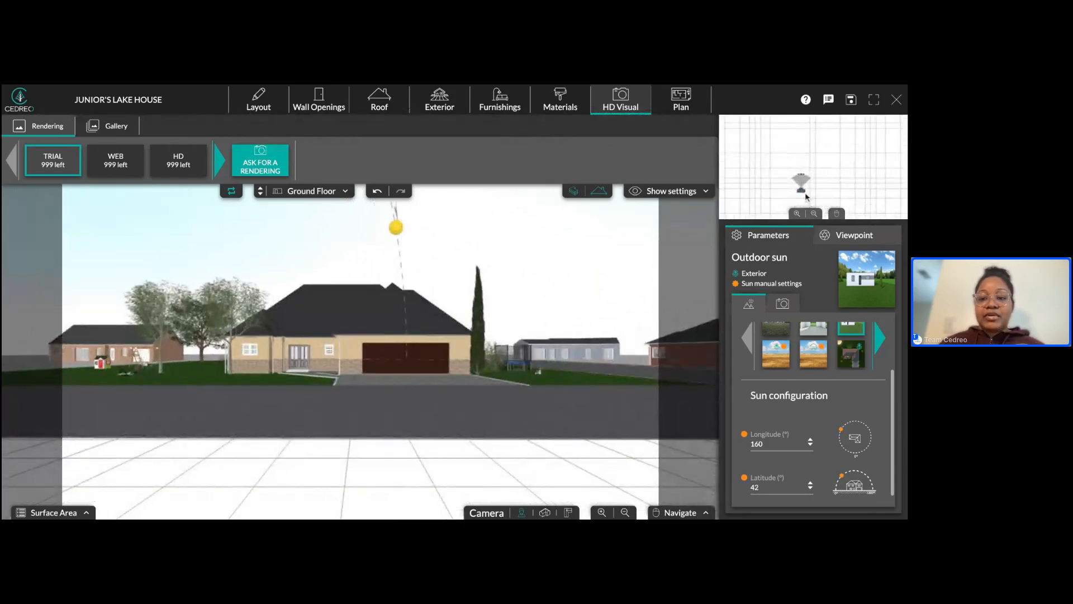
pyautogui.moveTo(803, 195); pyautogui.dragTo(801, 133)
pyautogui.scroll(-2, 827, 181)
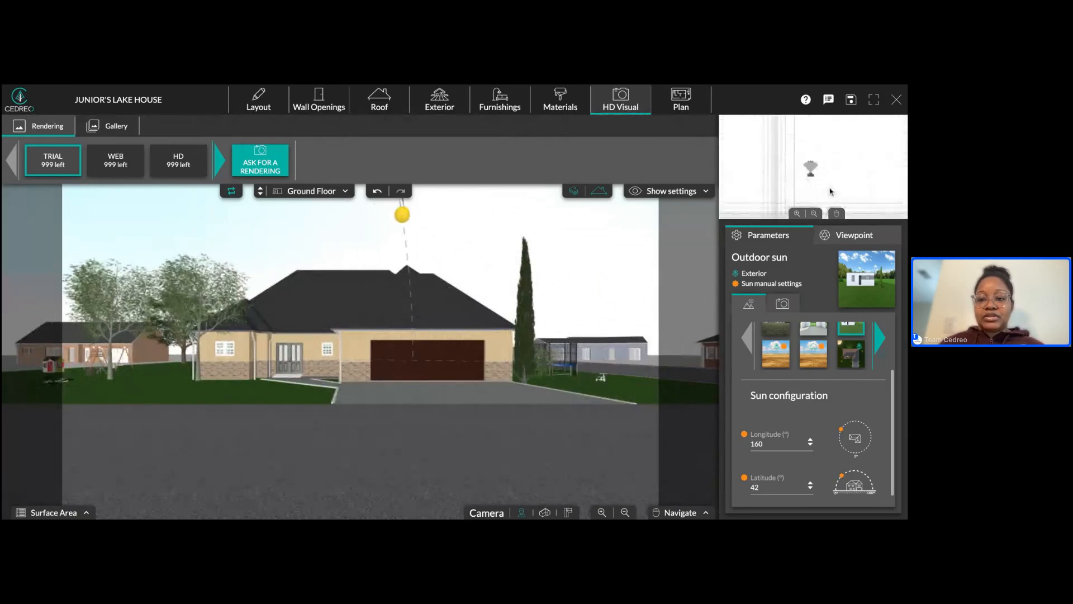
pyautogui.moveTo(815, 207); pyautogui.dragTo(820, 154)
pyautogui.scroll(-5, 821, 156)
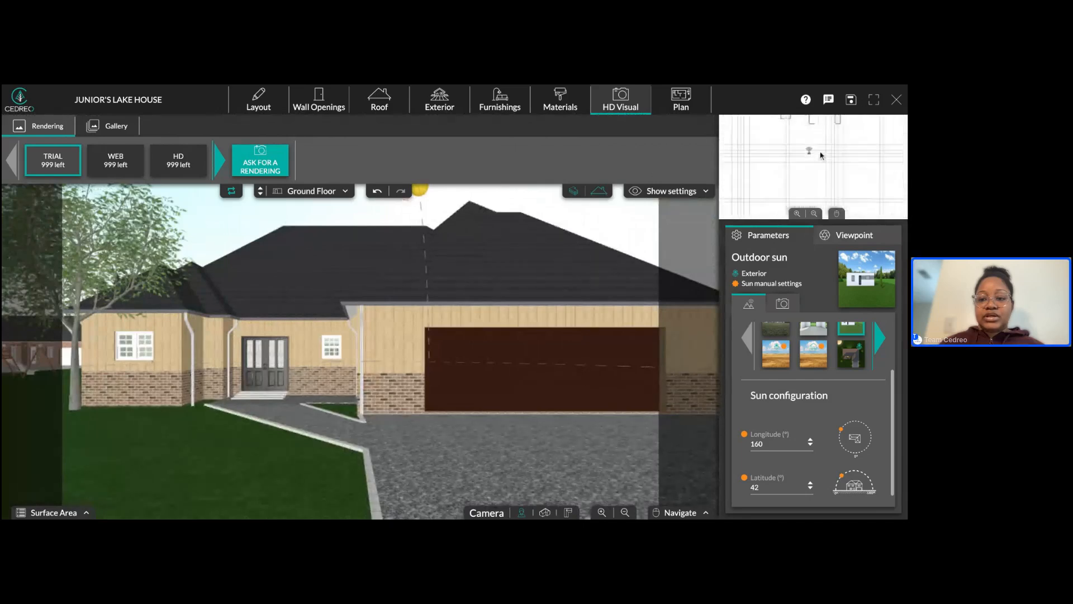
pyautogui.moveTo(822, 156); pyautogui.dragTo(820, 198)
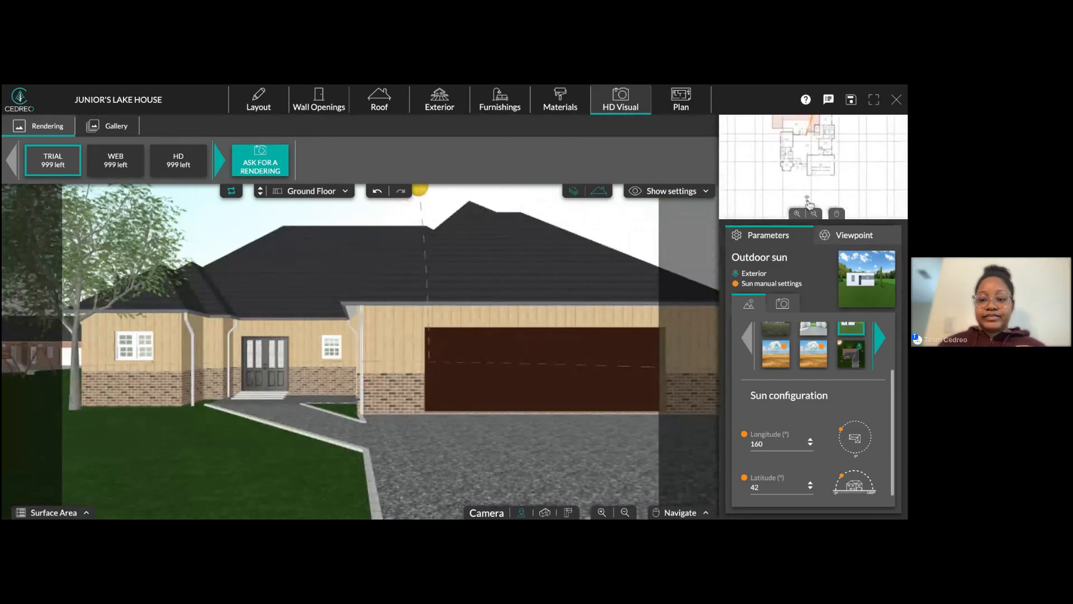
# - Shift the camera sideways to frame the front doors with the tree on one side and part of the garage on the other
pyautogui.moveTo(808, 202); pyautogui.dragTo(801, 194)
pyautogui.press('Left')
pyautogui.press('Left')
pyautogui.press('Left')
pyautogui.press('Left')
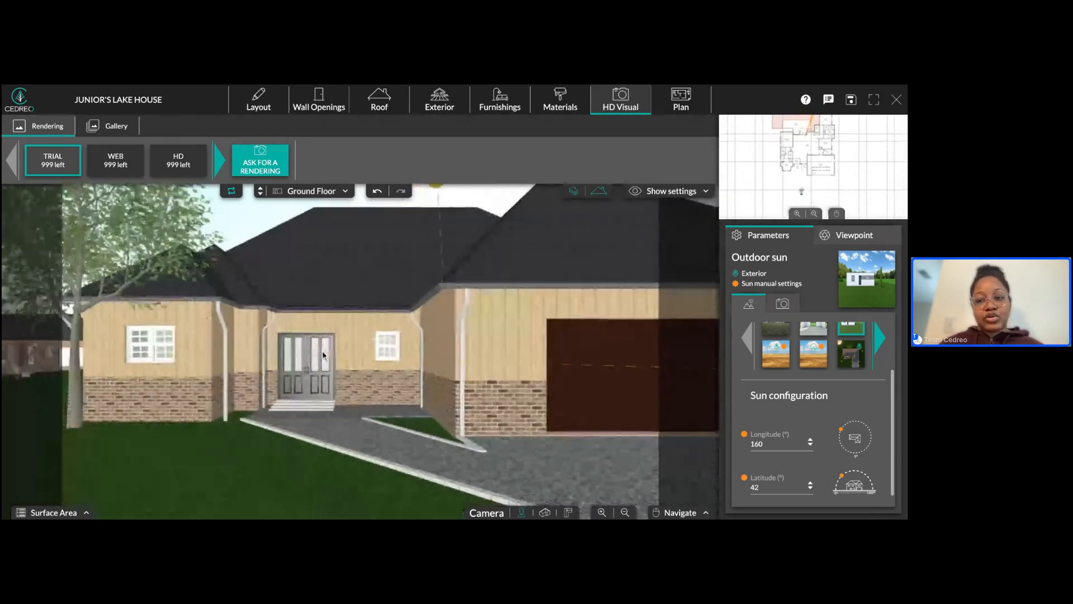
pyautogui.press('Right')
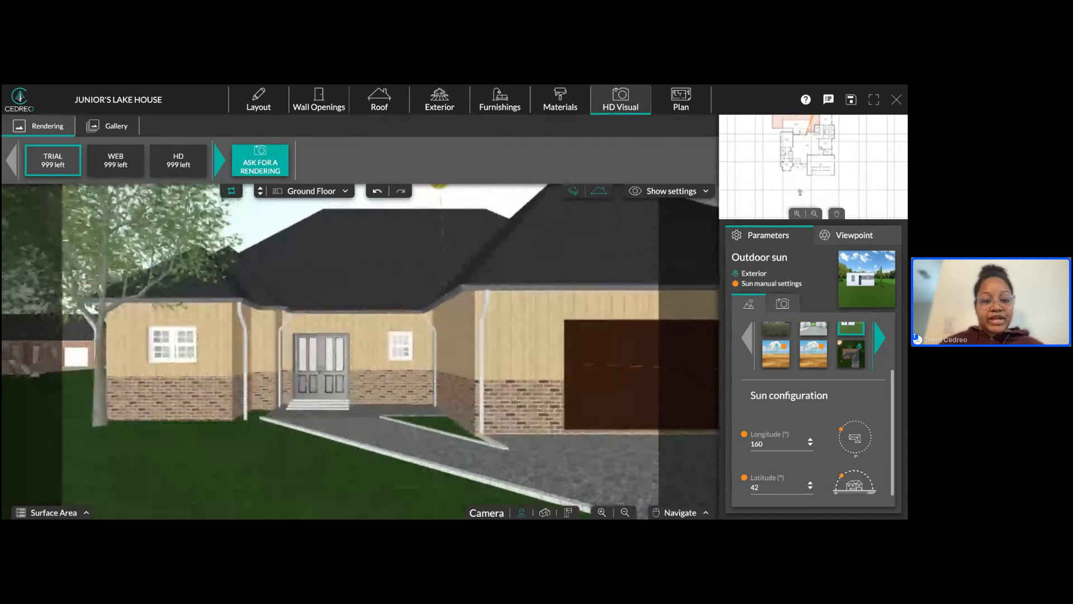
# - Step the camera back so the whole garage door, the entrance and the tree at the house corner are included
pyautogui.press('Down')
pyautogui.press('Left')
pyautogui.press('Right')
pyautogui.press('Left')
pyautogui.press('Right')
pyautogui.press('Left')
pyautogui.press('Right')
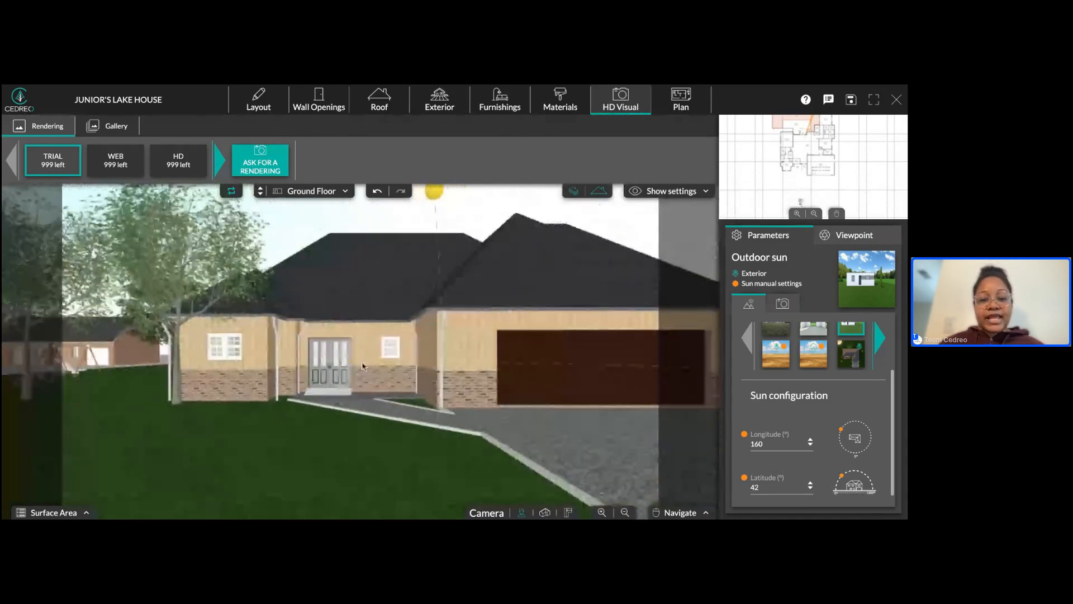
pyautogui.press('Left')
pyautogui.moveTo(366, 368)
pyautogui.mouseDown()
pyautogui.moveTo(394, 372)
pyautogui.moveTo(378, 365)
pyautogui.mouseUp()
pyautogui.press('Right')
pyautogui.press('Right')
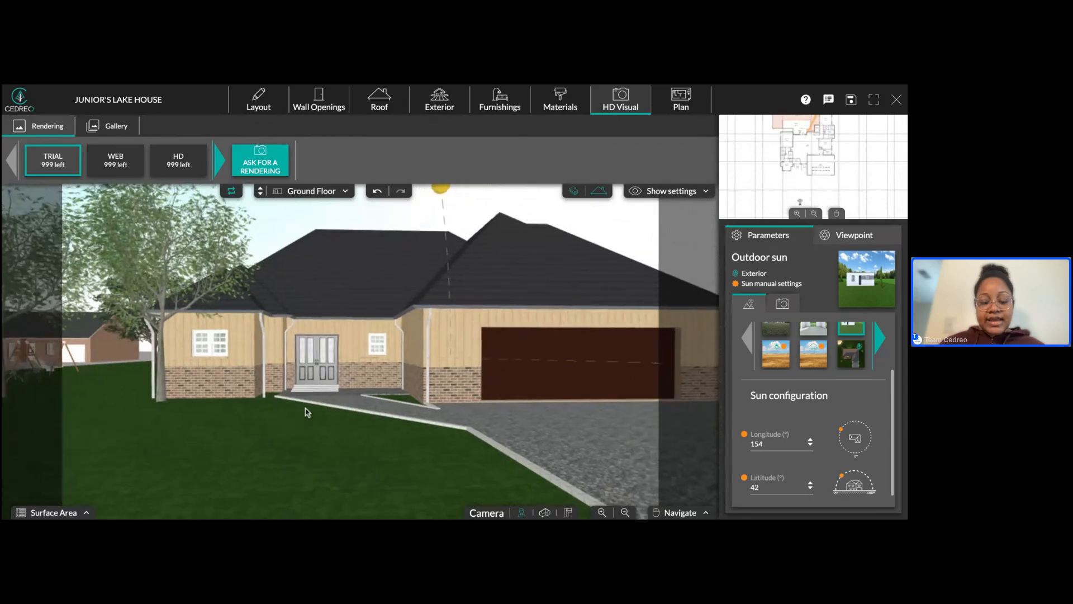
# - Swing the camera around over the front lawn to frame the entrance and garage at an angle
pyautogui.press('Left')
pyautogui.press('Left')
pyautogui.press('Left')
pyautogui.press('Left')
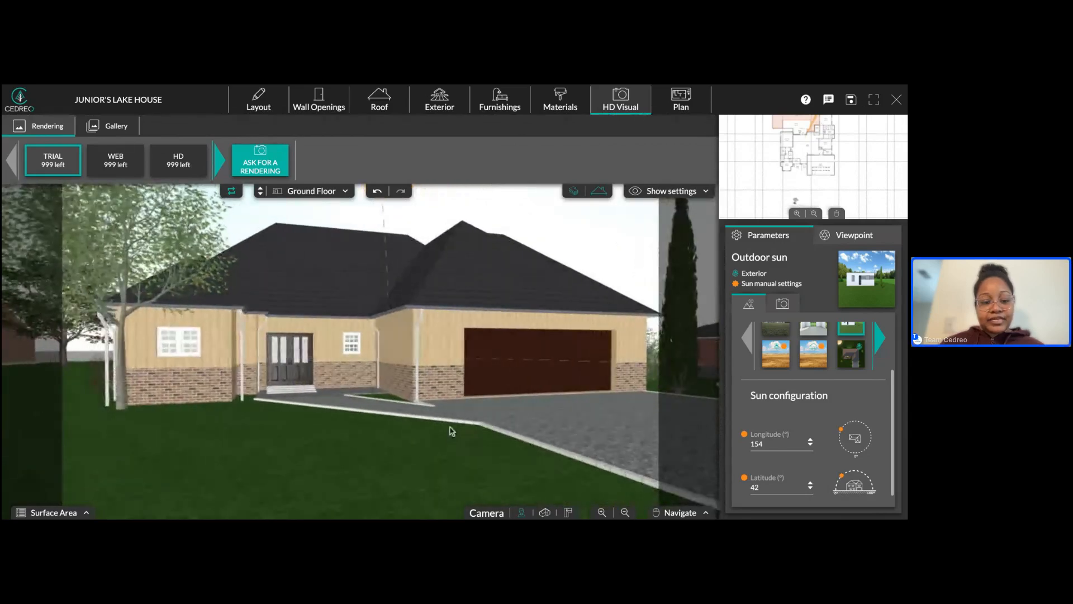
pyautogui.press('Left')
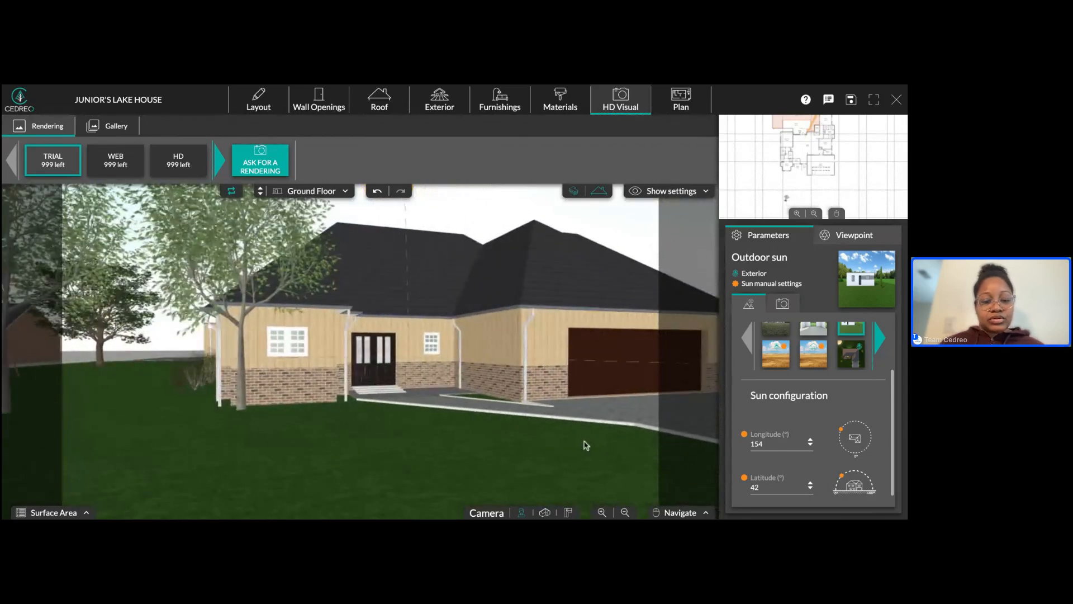
pyautogui.press('Down')
pyautogui.press('Down')
pyautogui.press('Right')
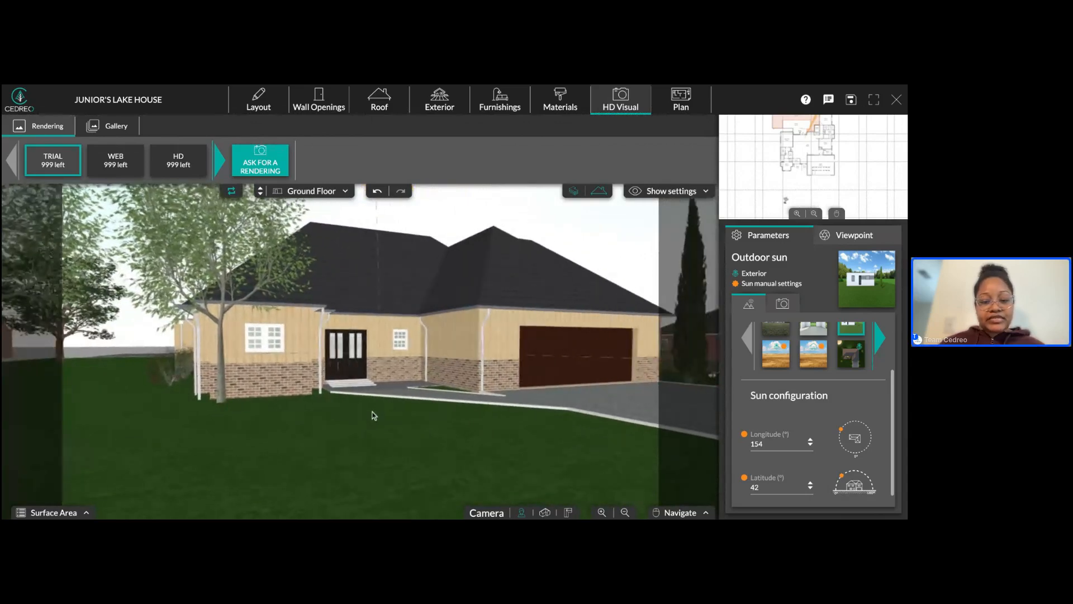
# - Move the camera farther across the lawn to include the house's side wall, both trees, the bike and the swing set
pyautogui.press('Left')
pyautogui.press('Left')
pyautogui.press('Left')
pyautogui.press('Left')
pyautogui.press('Left')
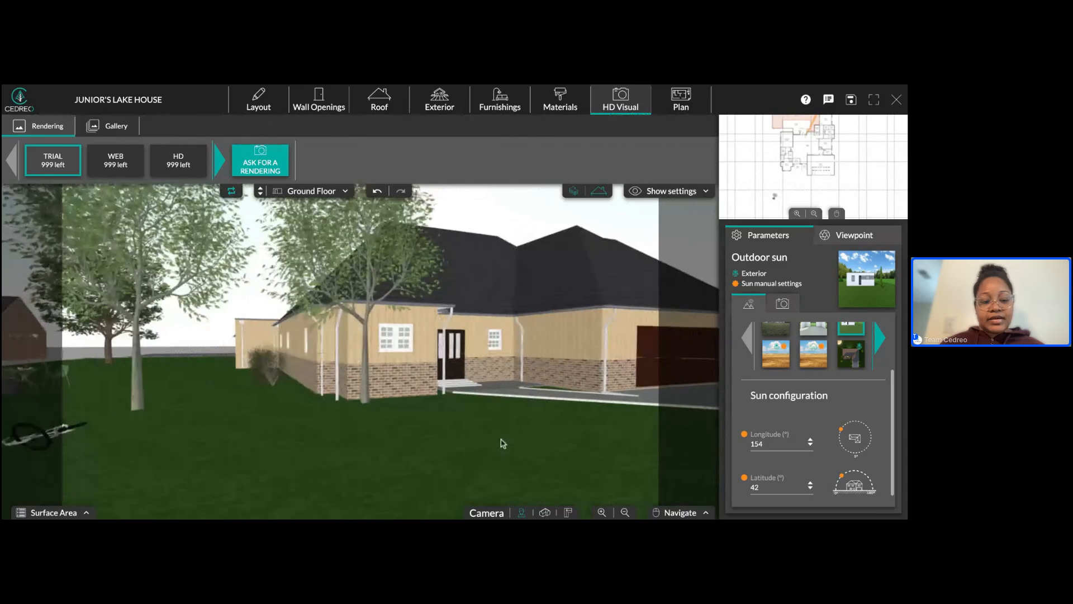
pyautogui.moveTo(492, 434); pyautogui.dragTo(465, 436)
pyautogui.press('Left')
pyautogui.press('Left')
pyautogui.press('Left')
pyautogui.press('Left')
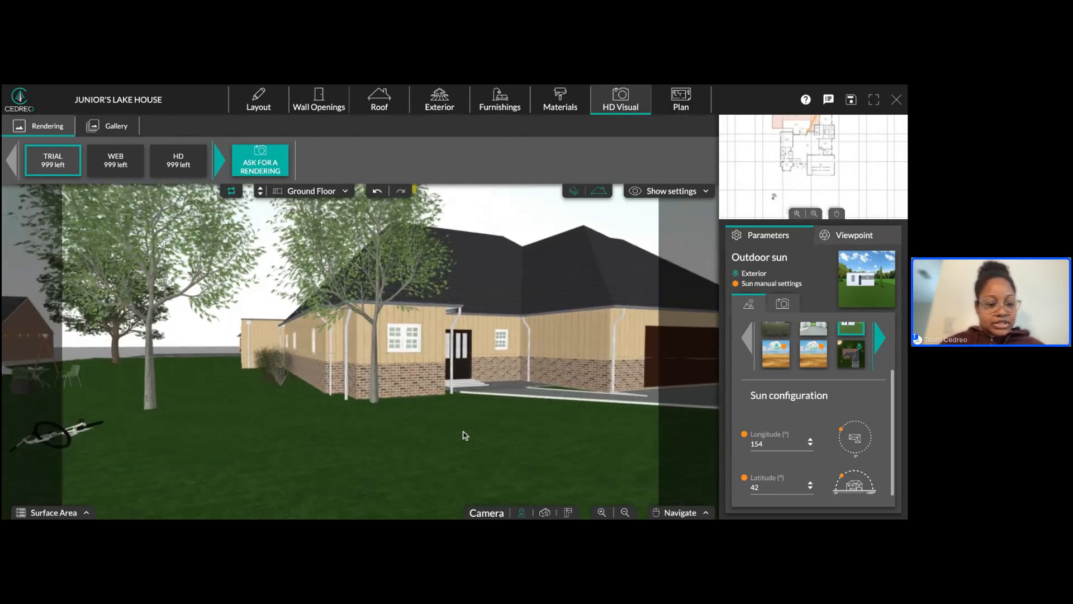
pyautogui.press('Left')
pyautogui.press('Left')
pyautogui.press('Left')
pyautogui.moveTo(466, 435); pyautogui.dragTo(467, 428)
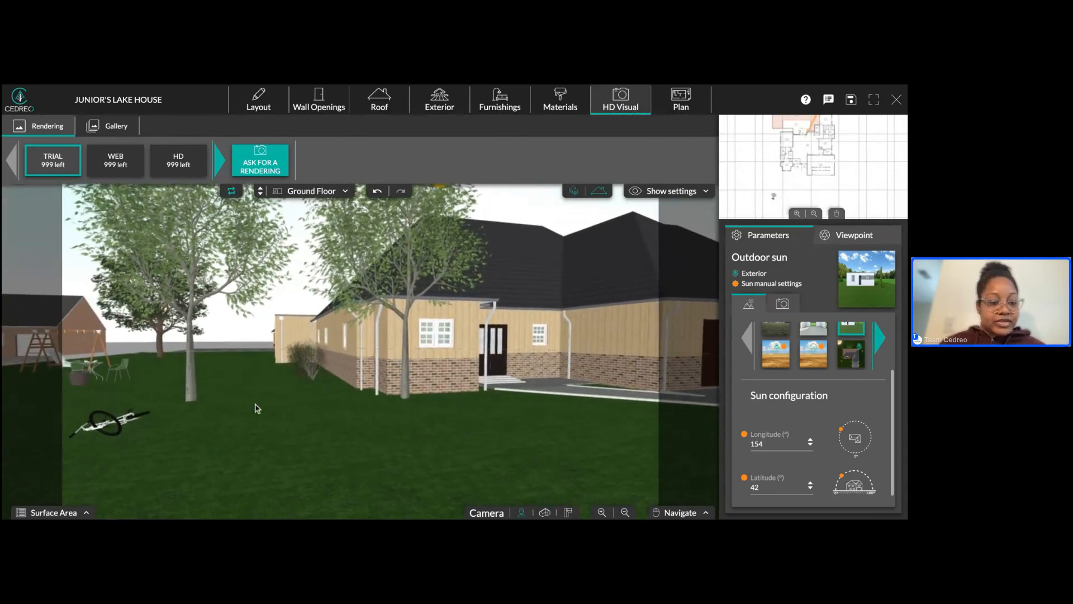
# - Move the swing set behind the false pepper tree and the bike onto the lawn closer to the house
pyautogui.click(497, 109)
pyautogui.click(87, 346)
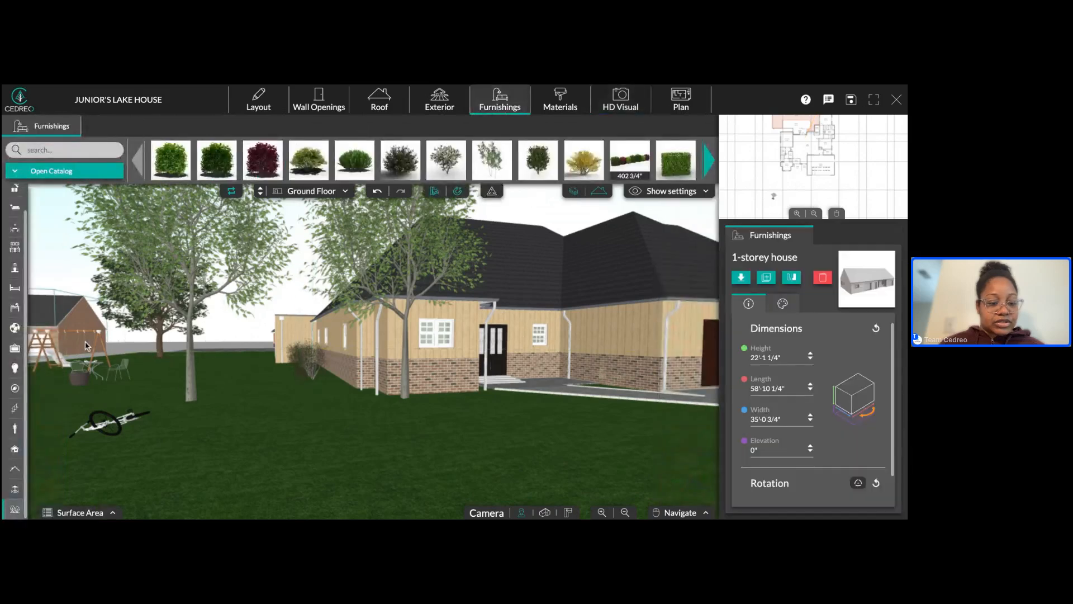
pyautogui.moveTo(87, 345)
pyautogui.mouseDown()
pyautogui.moveTo(58, 351)
pyautogui.moveTo(86, 345)
pyautogui.mouseUp()
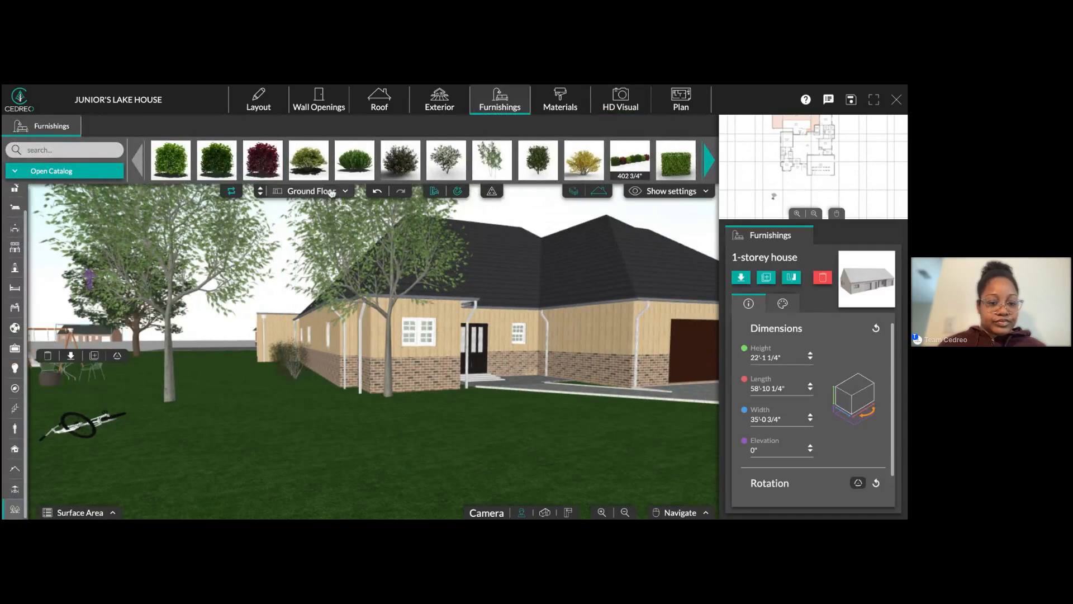
pyautogui.click(377, 191)
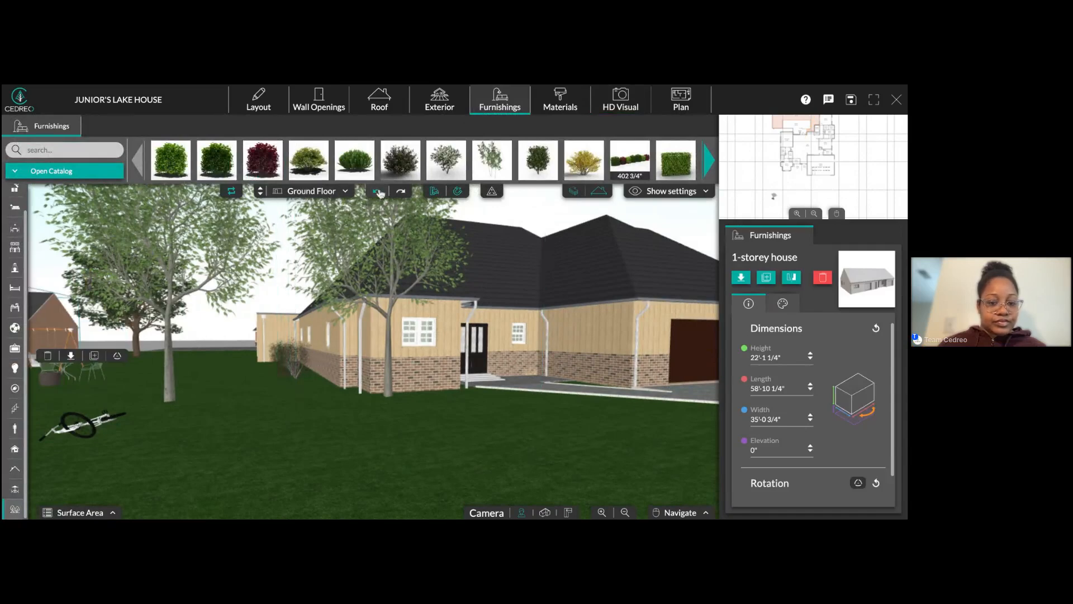
pyautogui.click(54, 380)
pyautogui.click(83, 362)
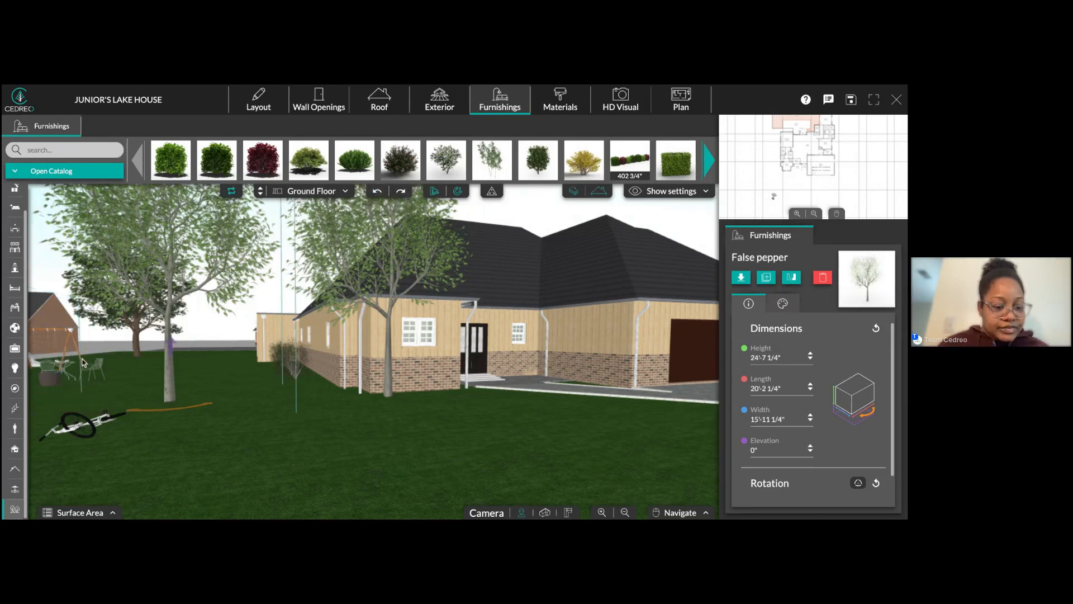
pyautogui.click(83, 362)
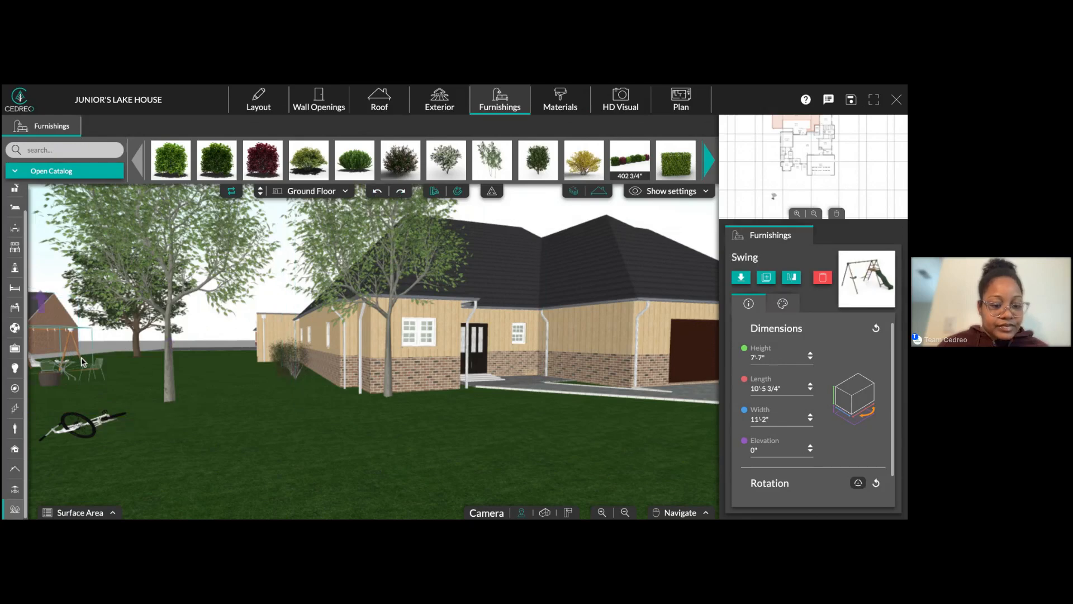
pyautogui.moveTo(82, 358); pyautogui.dragTo(118, 348)
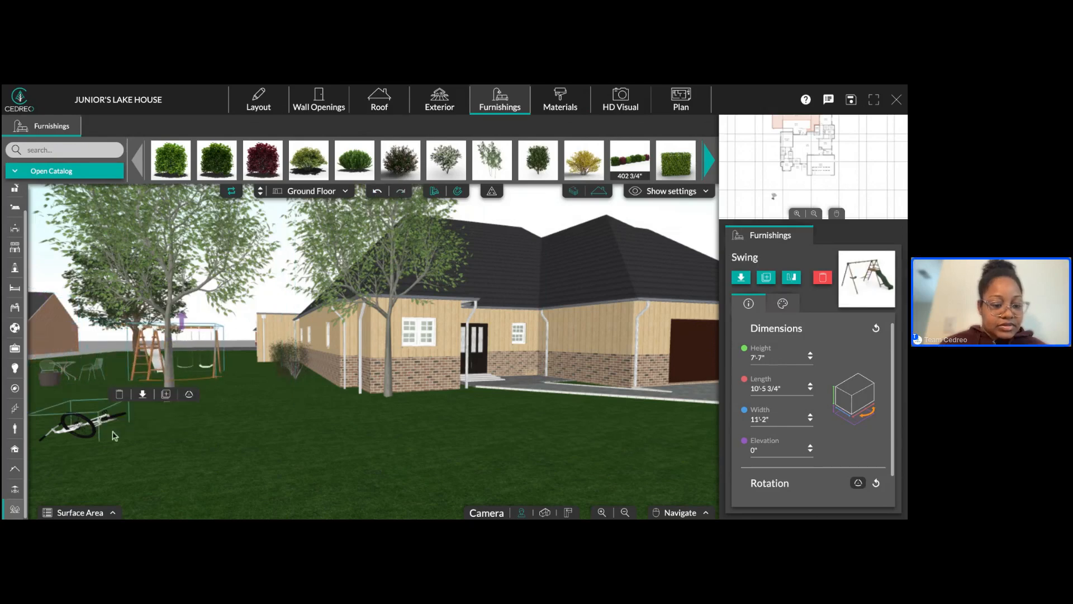
pyautogui.click(92, 425)
pyautogui.moveTo(92, 426); pyautogui.dragTo(219, 416)
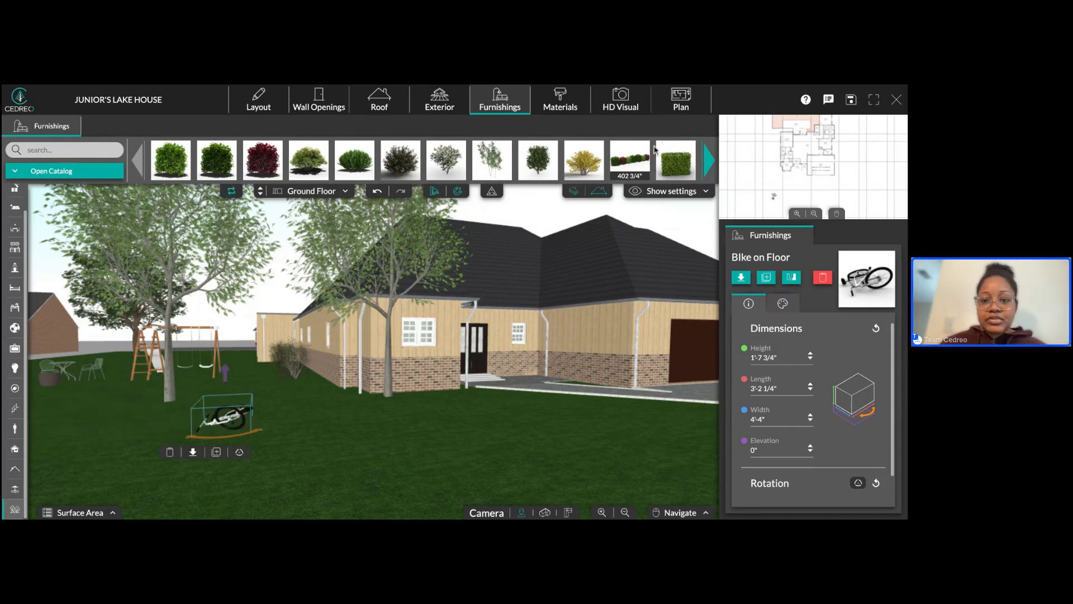
# - Return to the HD rendering setup and frame the front facade with the entrance, garage and swing set
pyautogui.click(621, 100)
pyautogui.moveTo(488, 420)
pyautogui.mouseDown()
pyautogui.moveTo(223, 441)
pyautogui.moveTo(328, 492)
pyautogui.moveTo(250, 434)
pyautogui.moveTo(175, 436)
pyautogui.moveTo(330, 402)
pyautogui.mouseUp()
pyautogui.scroll(-2, 619, 400)
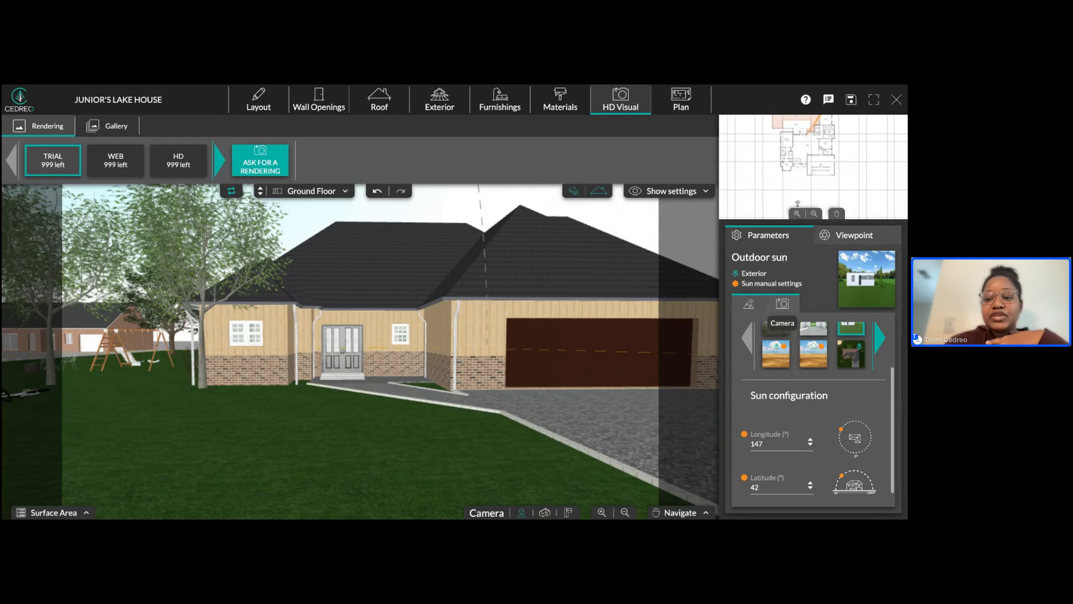
# - Set the rendering camera's tilt to -37°
pyautogui.click(782, 306)
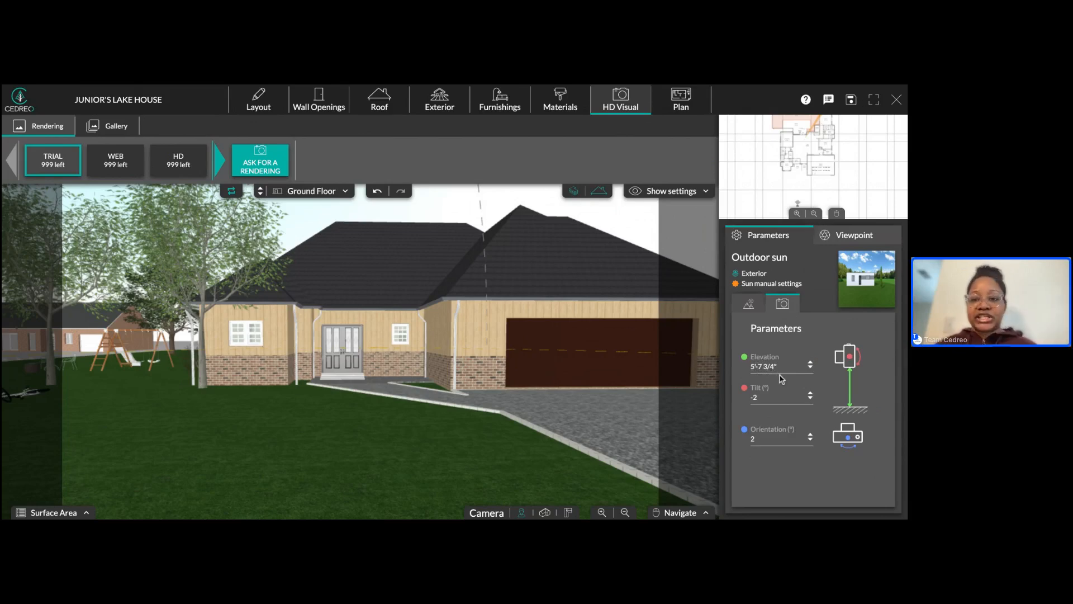
pyautogui.click(811, 399)
pyautogui.press('Down')
pyautogui.press('Down')
pyautogui.press('Down')
pyautogui.press('Down')
pyautogui.press('Down')
pyautogui.press('Down')
pyautogui.press('Down')
pyautogui.press('Down')
pyautogui.press('Down')
pyautogui.press('Down')
pyautogui.press('Down')
pyautogui.press('Down')
pyautogui.press('Down')
pyautogui.press('Down')
pyautogui.press('Down')
pyautogui.press('Down')
pyautogui.press('Down')
pyautogui.press('Down')
pyautogui.press('Down')
pyautogui.press('Down')
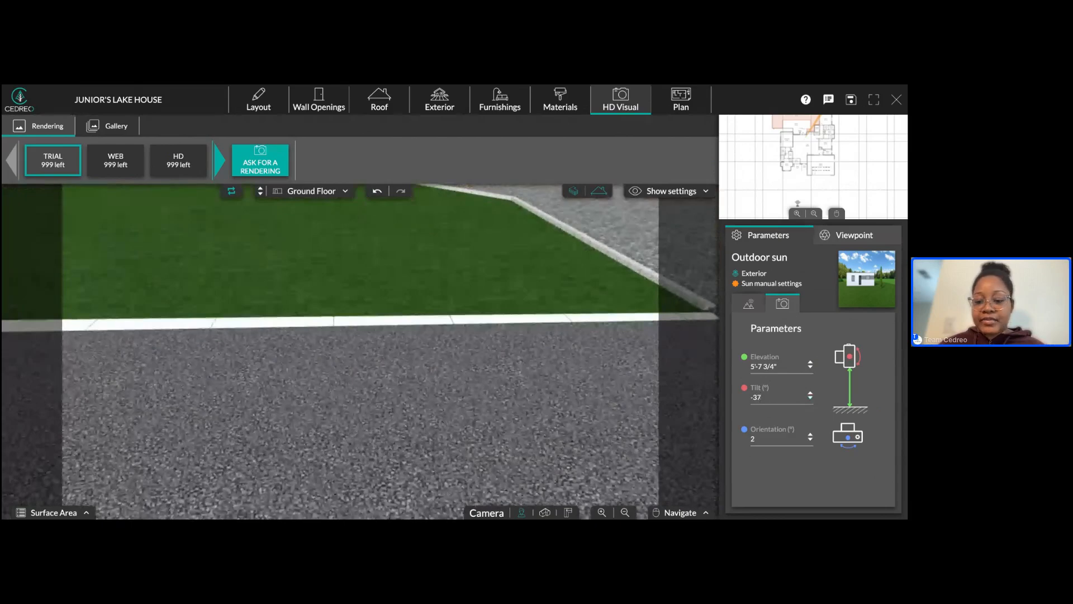
# - Raise the rendering camera's tilt to -6° so the front of the house is in view
pyautogui.press('Up')
pyautogui.press('Up')
pyautogui.press('Up')
pyautogui.press('Up')
pyautogui.press('Up')
pyautogui.press('Up')
pyautogui.press('Up')
pyautogui.press('Up')
pyautogui.press('Up')
pyautogui.press('Up')
pyautogui.press('Up')
pyautogui.press('Up')
pyautogui.press('Up')
pyautogui.press('Up')
pyautogui.press('Up')
pyautogui.press('Up')
pyautogui.press('Up')
pyautogui.press('Up')
pyautogui.press('Up')
pyautogui.press('Up')
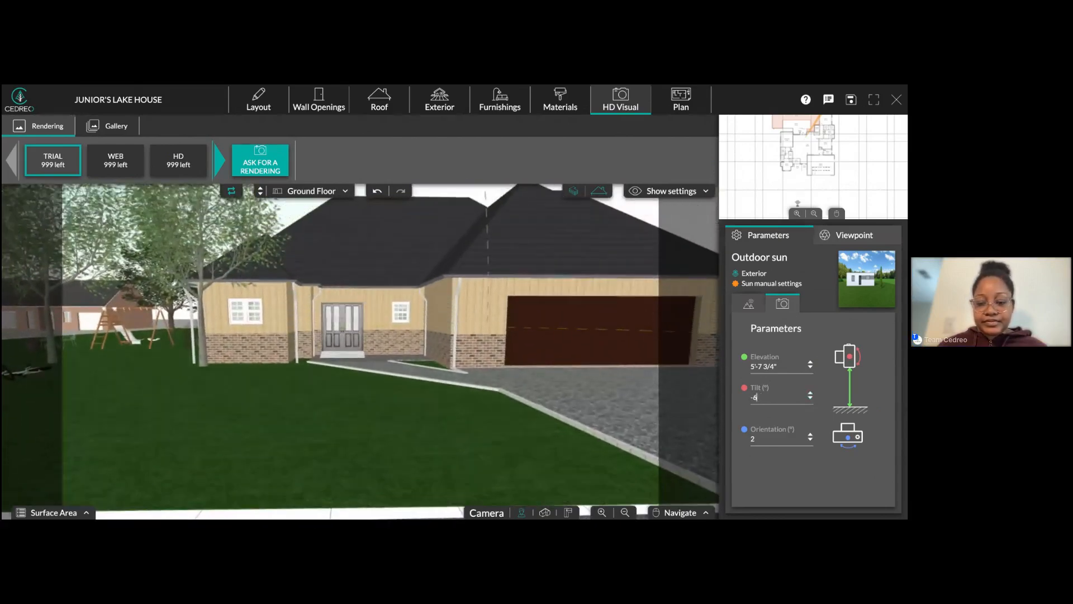
# - Set the rendering camera's orientation to 4°
pyautogui.click(811, 440)
pyautogui.click(811, 440)
pyautogui.click(811, 440)
pyautogui.click(810, 440)
pyautogui.click(811, 440)
pyautogui.click(811, 440)
pyautogui.click(811, 436)
pyautogui.click(811, 436)
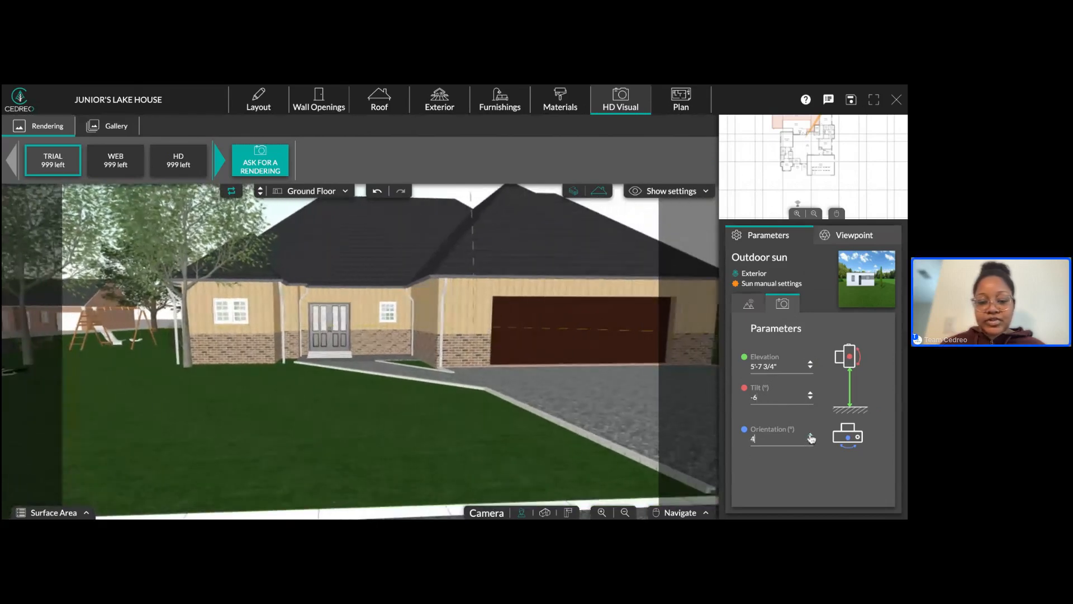
# - Reframe the camera on the house front with -4° tilt and 0° orientation, and save it as a viewpoint
pyautogui.moveTo(613, 403); pyautogui.dragTo(654, 405)
pyautogui.moveTo(375, 401); pyautogui.dragTo(473, 404)
pyautogui.moveTo(472, 404); pyautogui.dragTo(515, 411, button='right')
pyautogui.moveTo(515, 411); pyautogui.dragTo(462, 396)
pyautogui.scroll(-5, 463, 396)
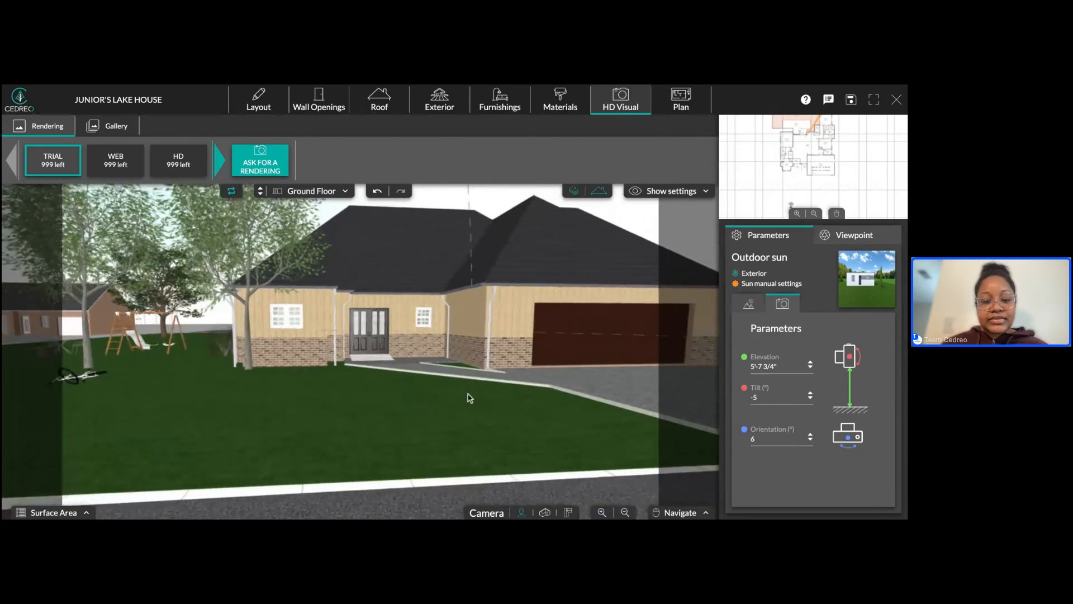
pyautogui.moveTo(444, 399); pyautogui.dragTo(397, 393, button='right')
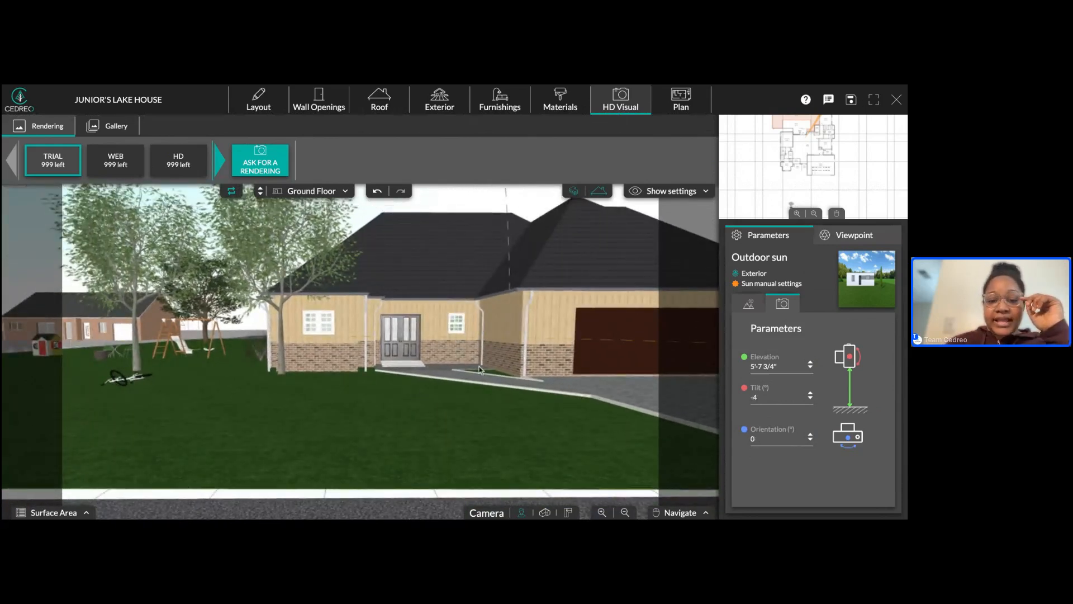
pyautogui.moveTo(498, 398); pyautogui.dragTo(418, 406)
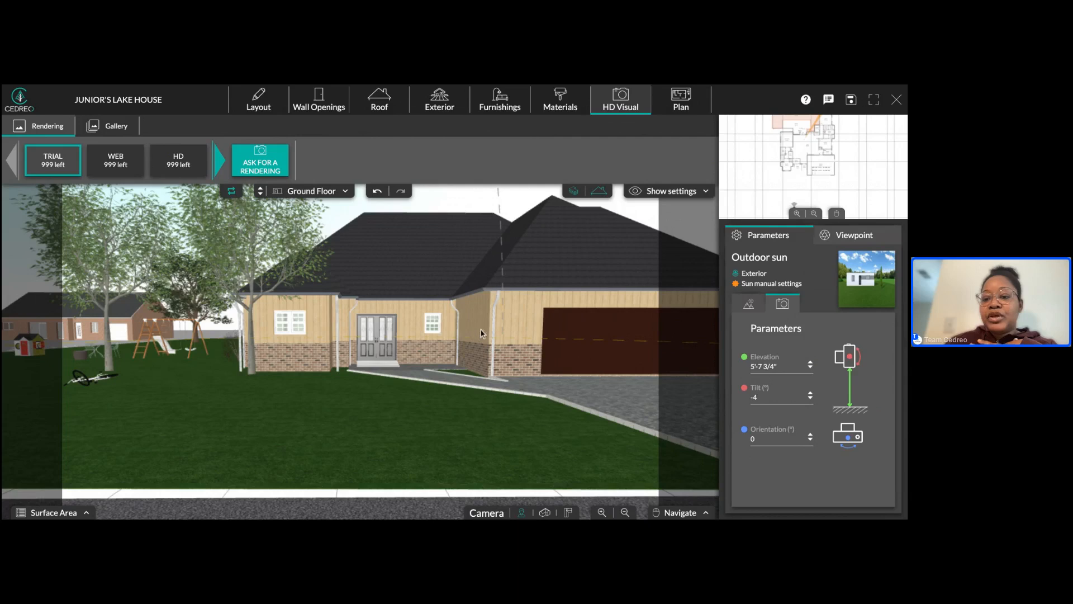
pyautogui.click(851, 237)
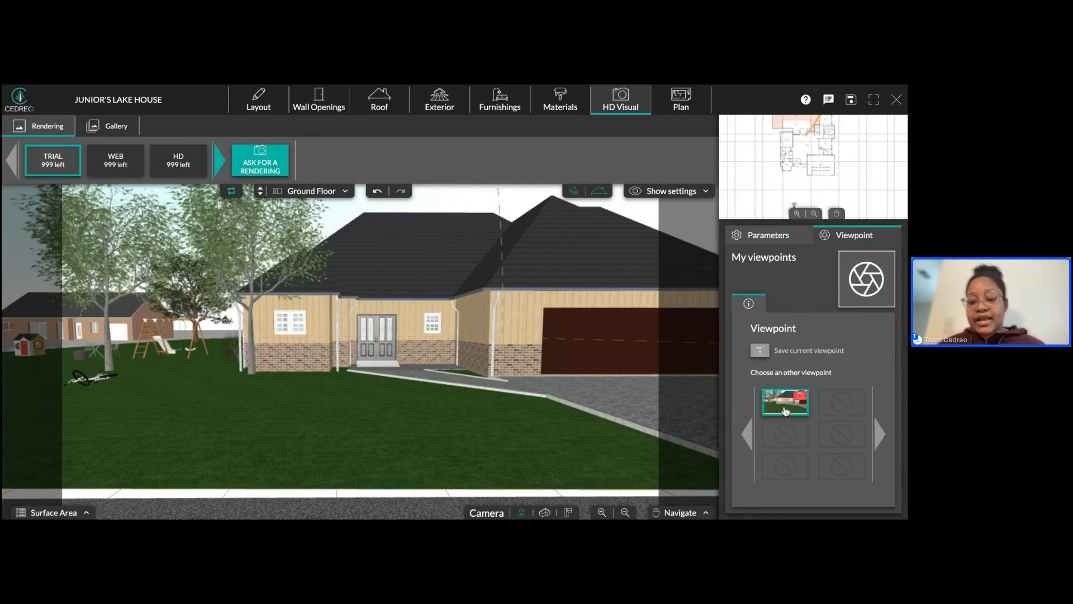
# - Shift the camera away from the saved view and return to the saved viewpoint through its marker on the mini plan
pyautogui.scroll(-2, 843, 198)
pyautogui.scroll(-2, 842, 187)
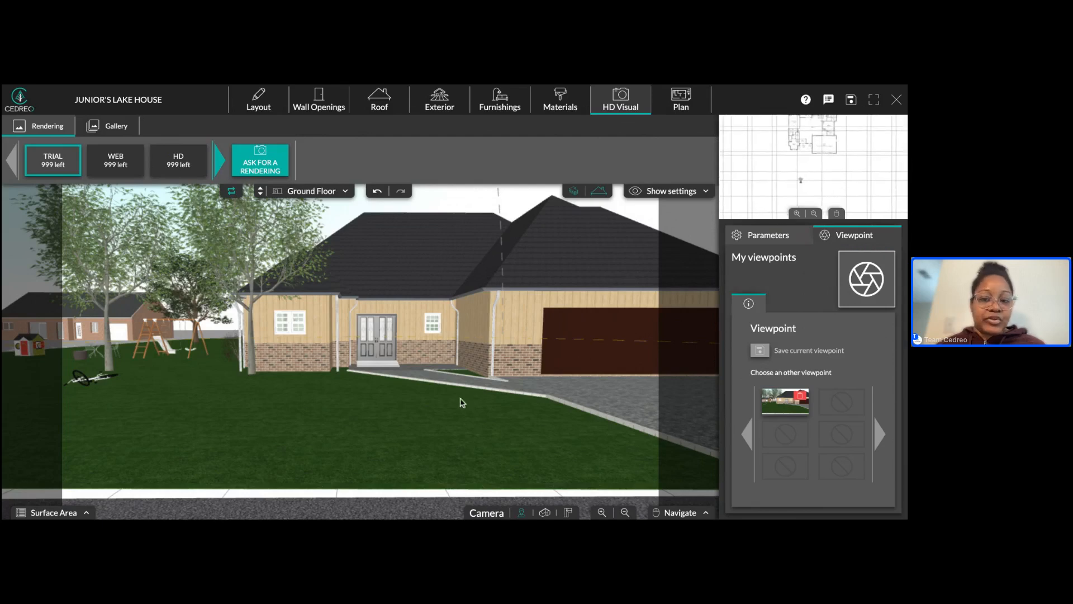
pyautogui.moveTo(459, 409); pyautogui.dragTo(408, 431)
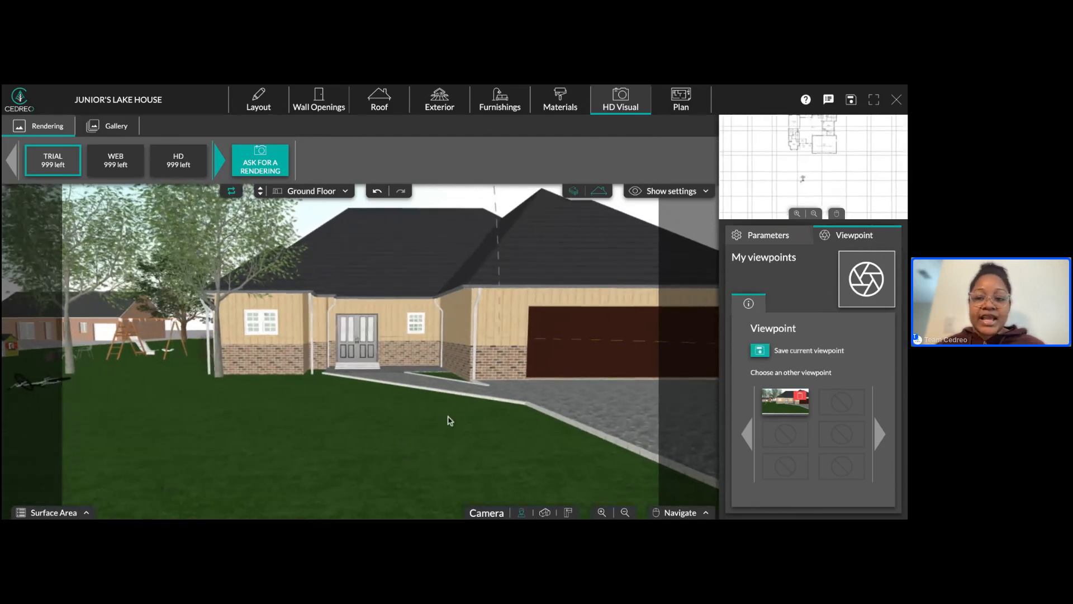
pyautogui.scroll(3, 810, 199)
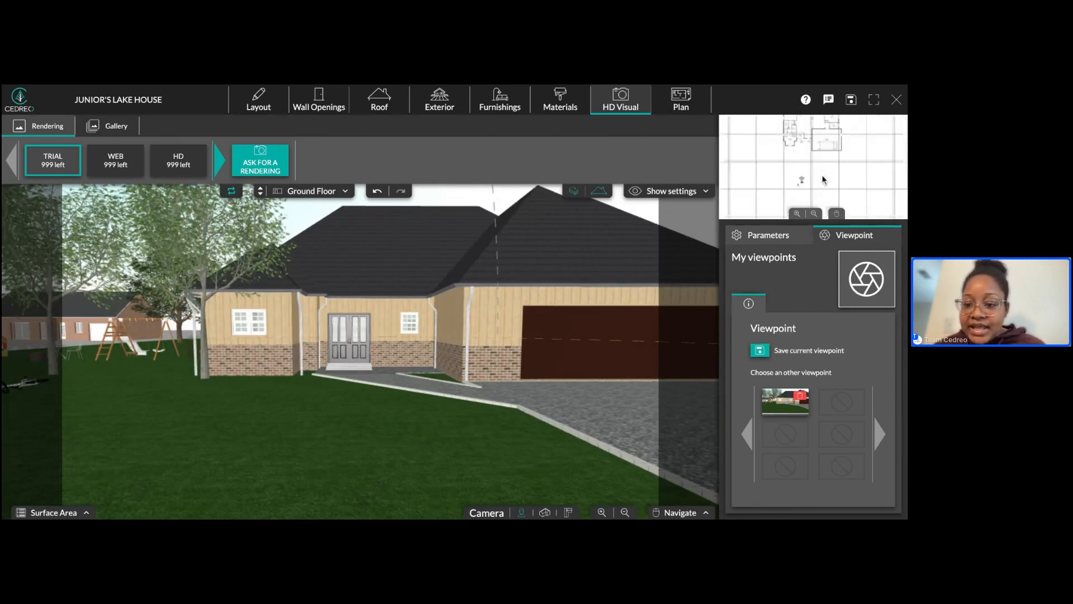
pyautogui.scroll(4, 805, 193)
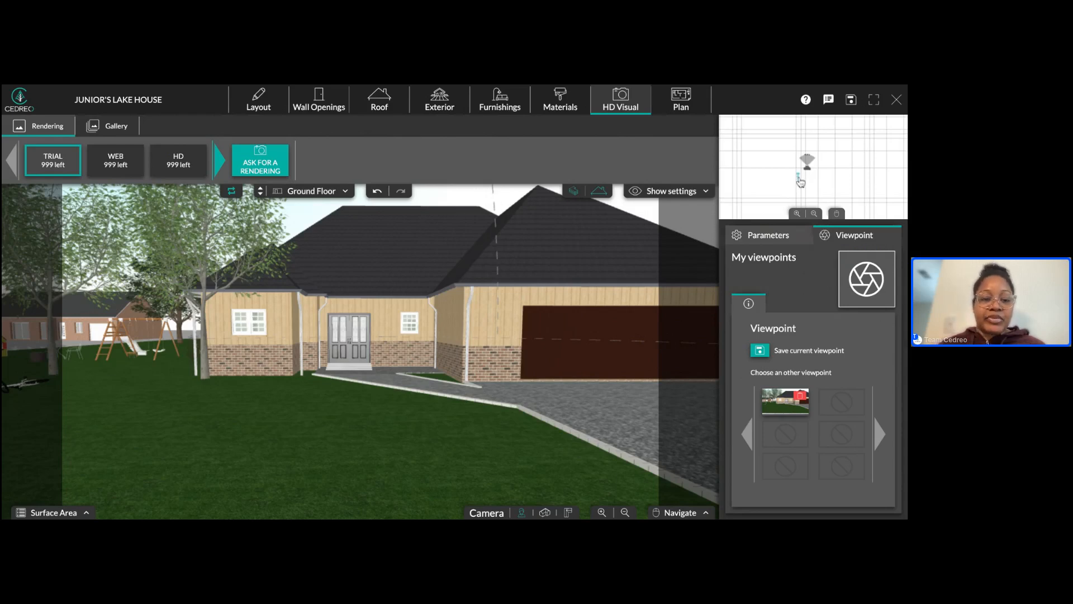
pyautogui.click(799, 179)
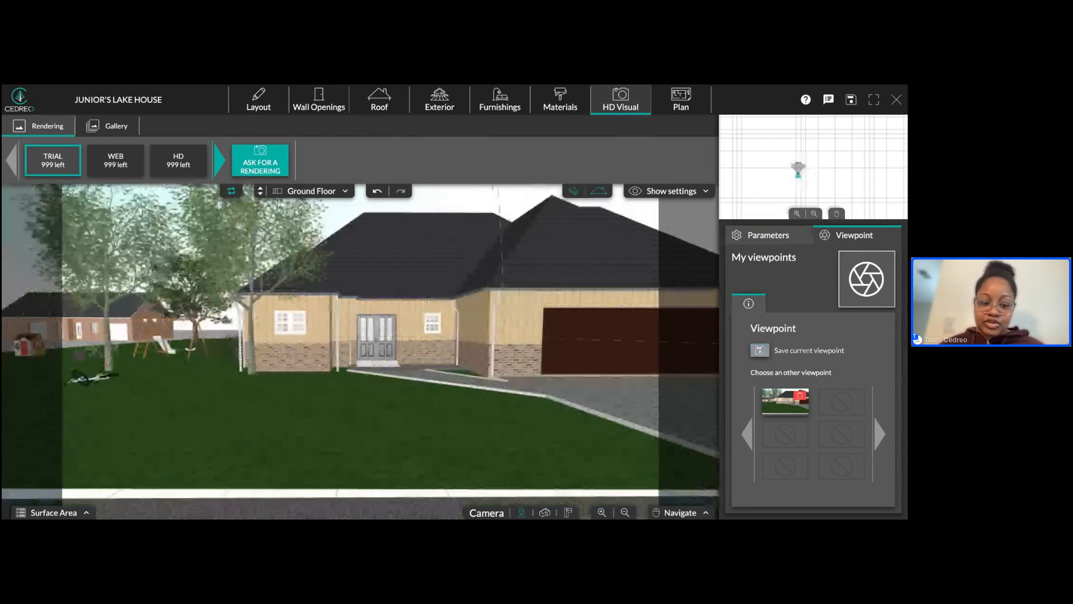
# - Place the toddler on the red ride-on toy from the character catalog on the gravel driveway in front of the garage
pyautogui.press('Right')
pyautogui.press('Right')
pyautogui.press('Right')
pyautogui.press('Right')
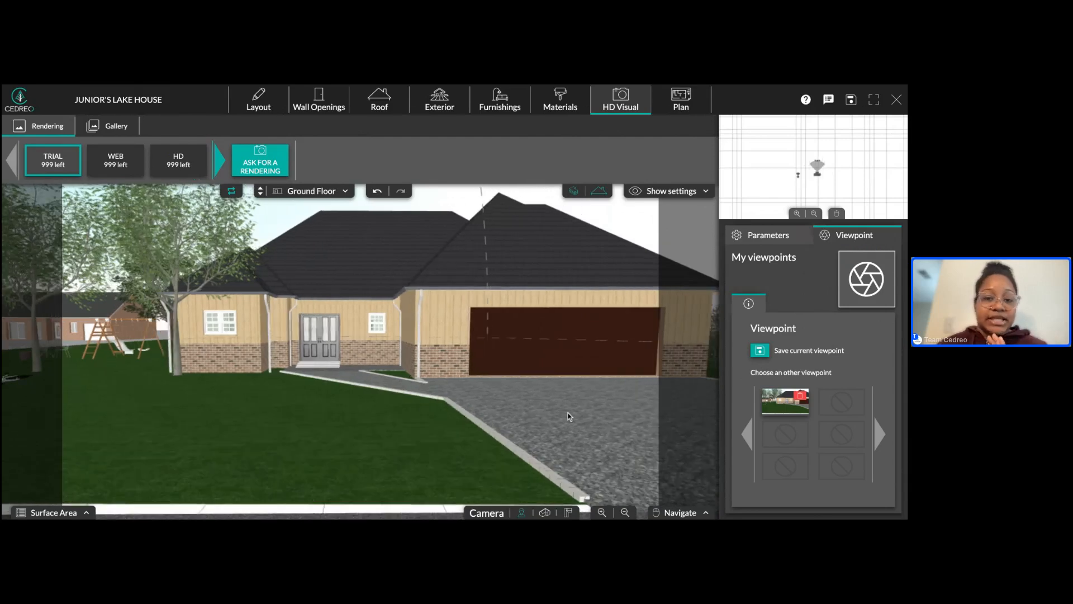
pyautogui.click(500, 100)
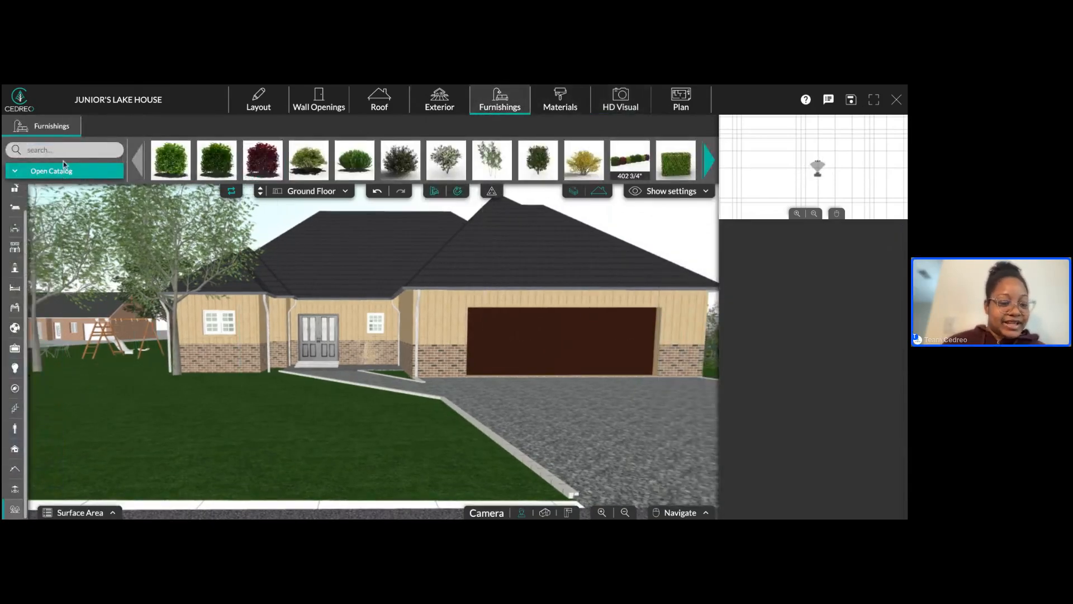
pyautogui.click(14, 428)
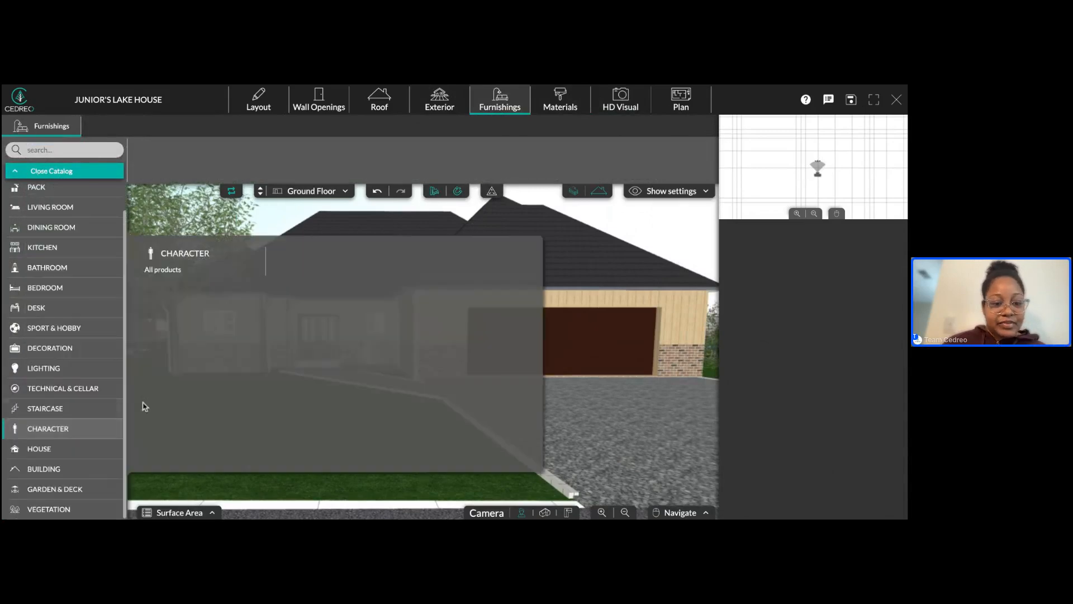
pyautogui.click(158, 269)
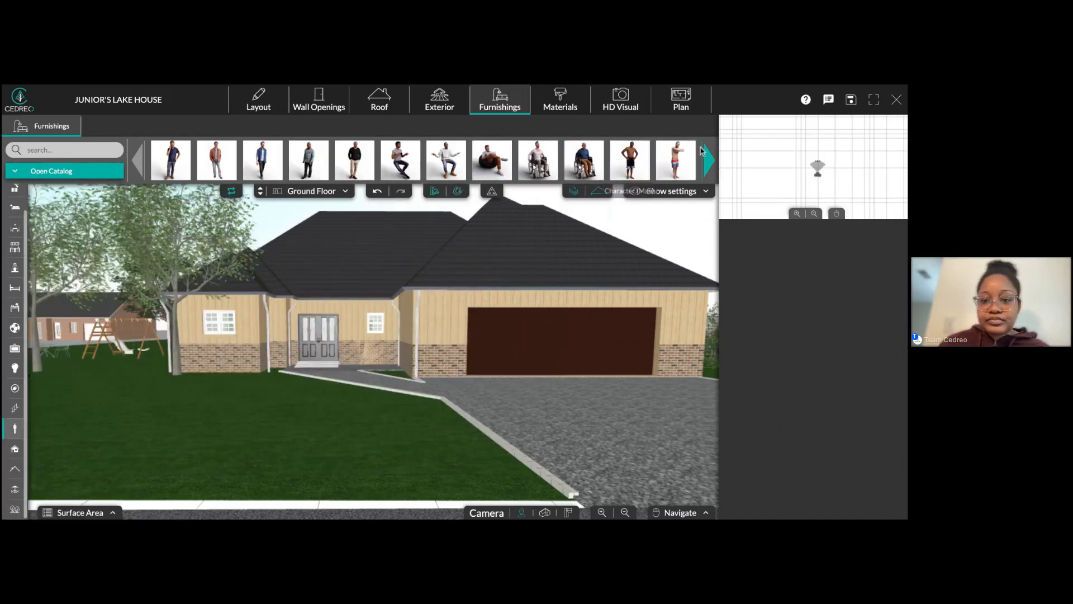
pyautogui.click(711, 164)
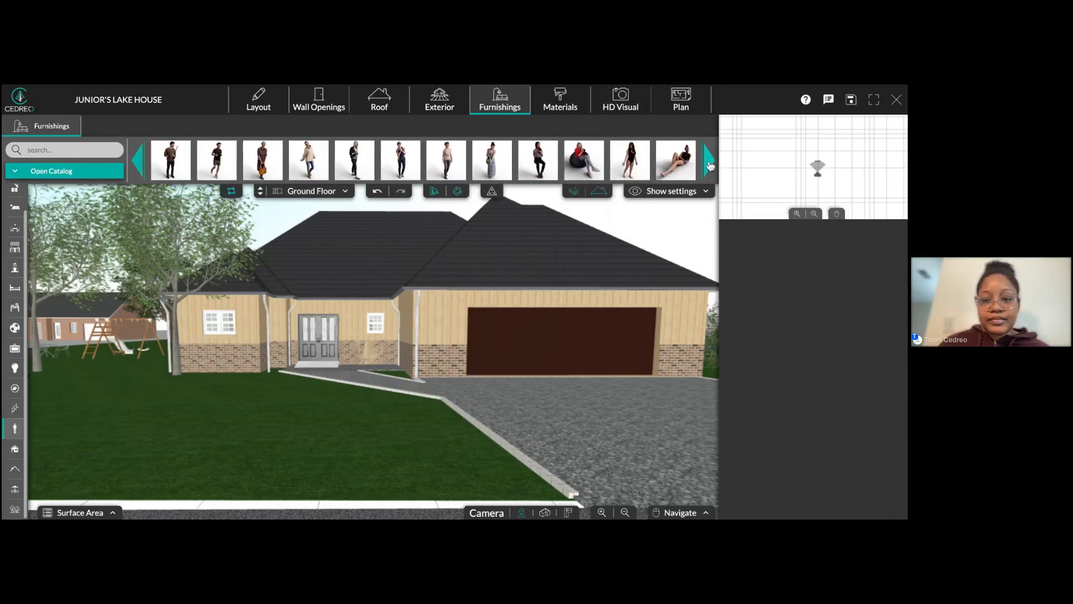
pyautogui.click(711, 164)
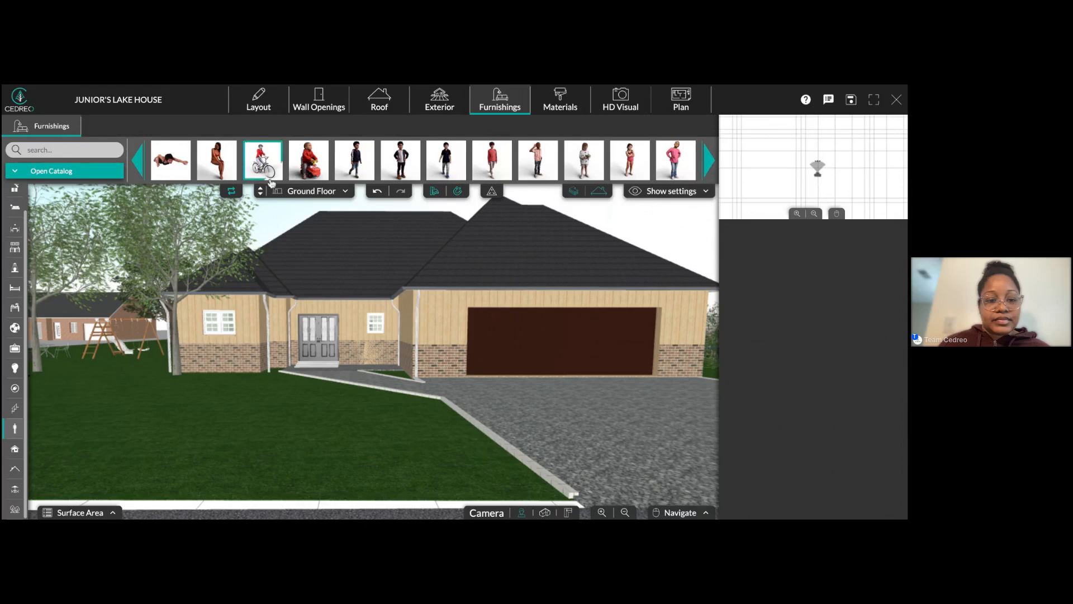
pyautogui.click(312, 175)
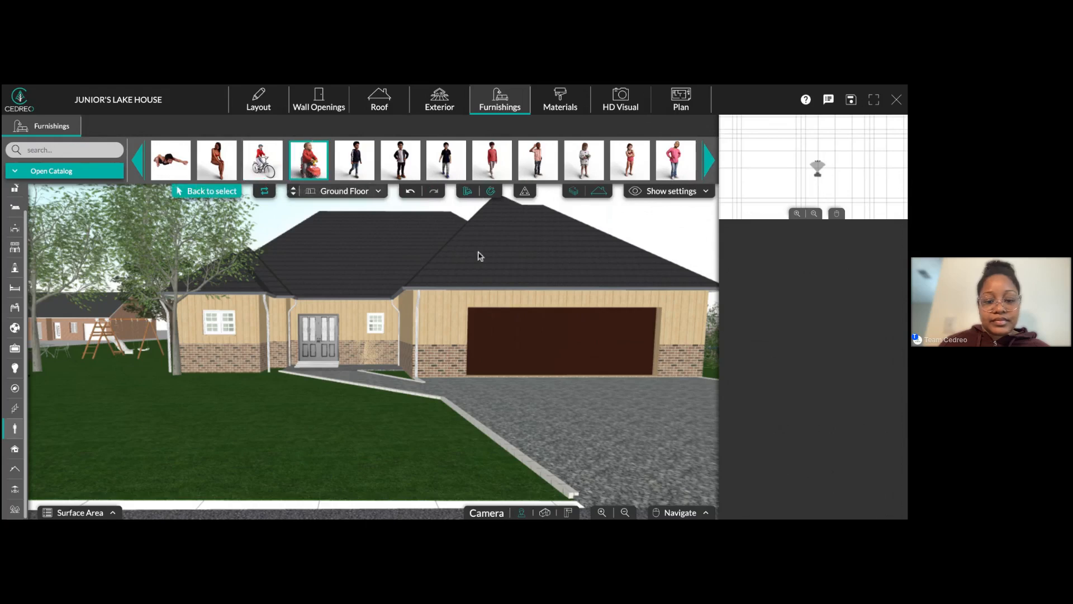
pyautogui.click(487, 403)
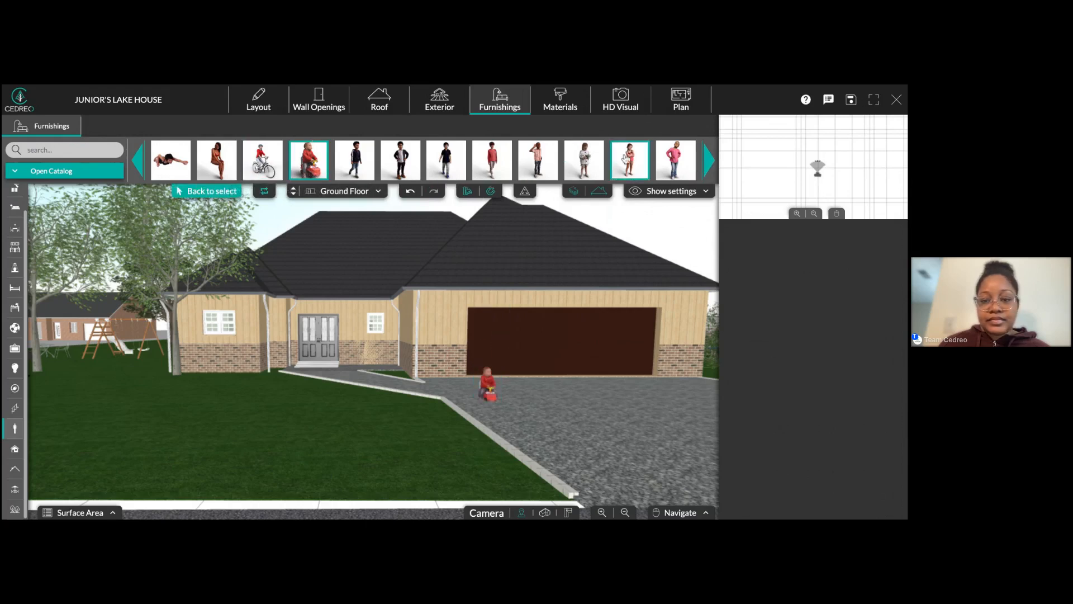
# - Add the standing little girl in the white outfit and move her onto the lawn beside the front walkway
pyautogui.click(584, 161)
pyautogui.click(574, 433)
pyautogui.press('Escape')
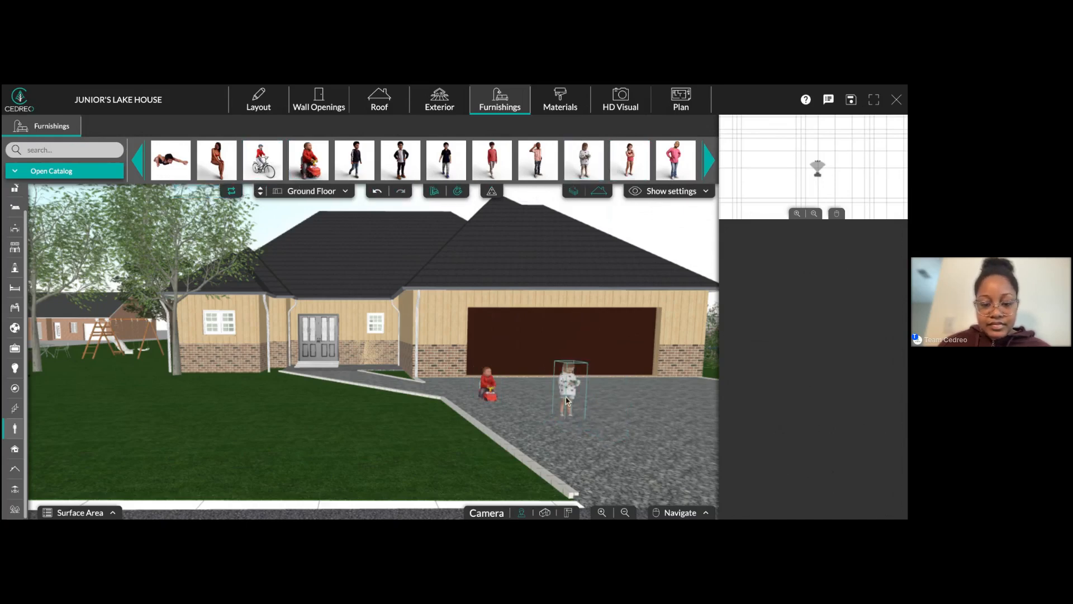
pyautogui.click(640, 381)
pyautogui.moveTo(640, 381); pyautogui.dragTo(363, 391)
# - Add the character pair of a man and a boy standing together and move them onto the lawn beside the tree
pyautogui.click(712, 159)
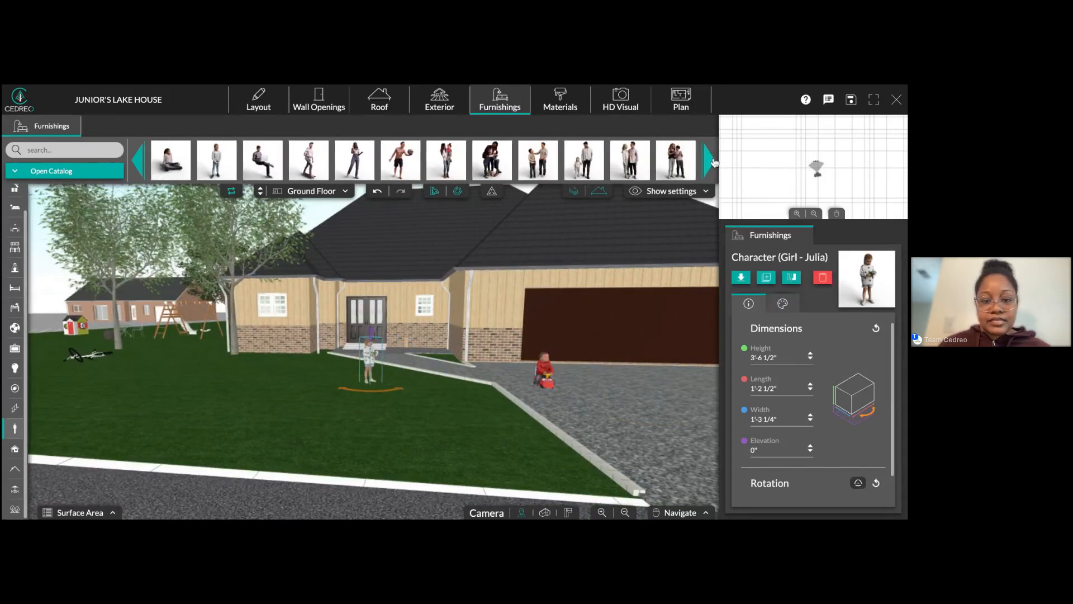
pyautogui.click(538, 161)
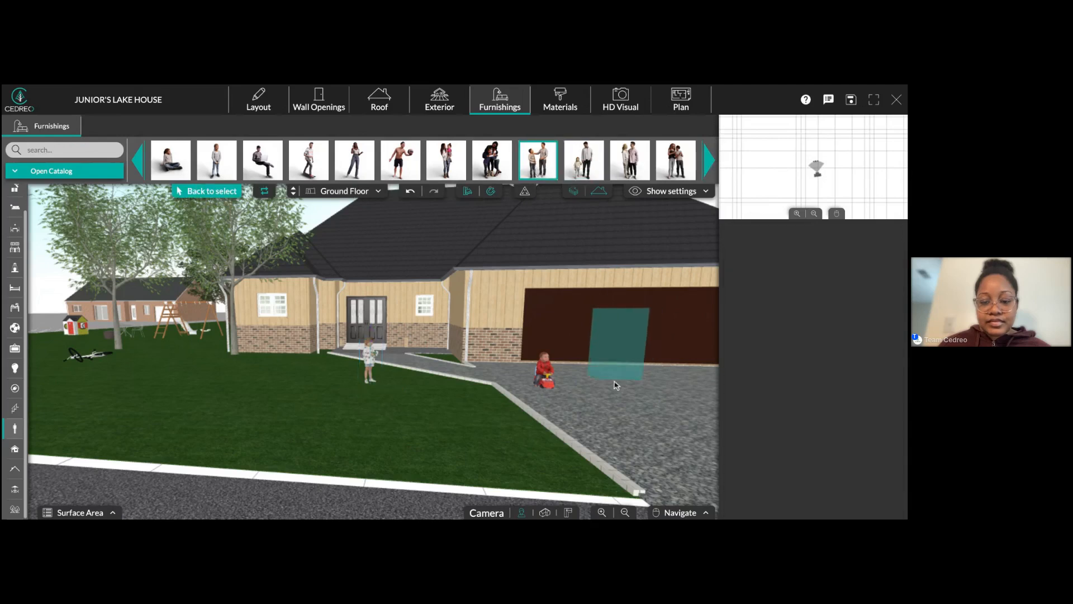
pyautogui.click(631, 405)
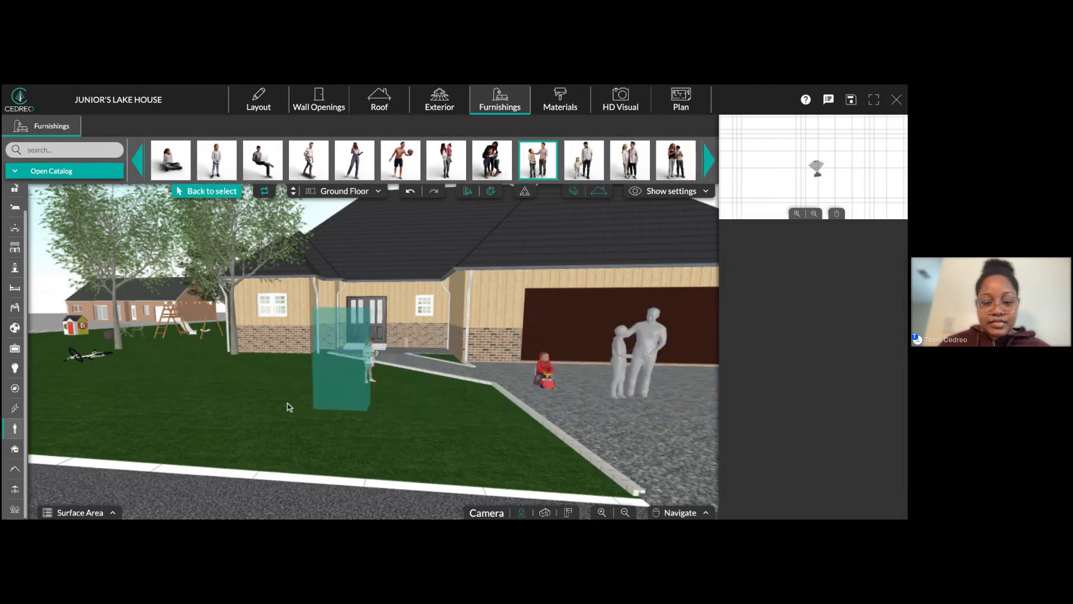
pyautogui.press('Escape')
pyautogui.moveTo(636, 335); pyautogui.dragTo(245, 378)
pyautogui.moveTo(275, 350); pyautogui.dragTo(262, 388)
# - Place the cross-legged sitting girl on the lawn near the swing set and adjust her rotation
pyautogui.click(171, 160)
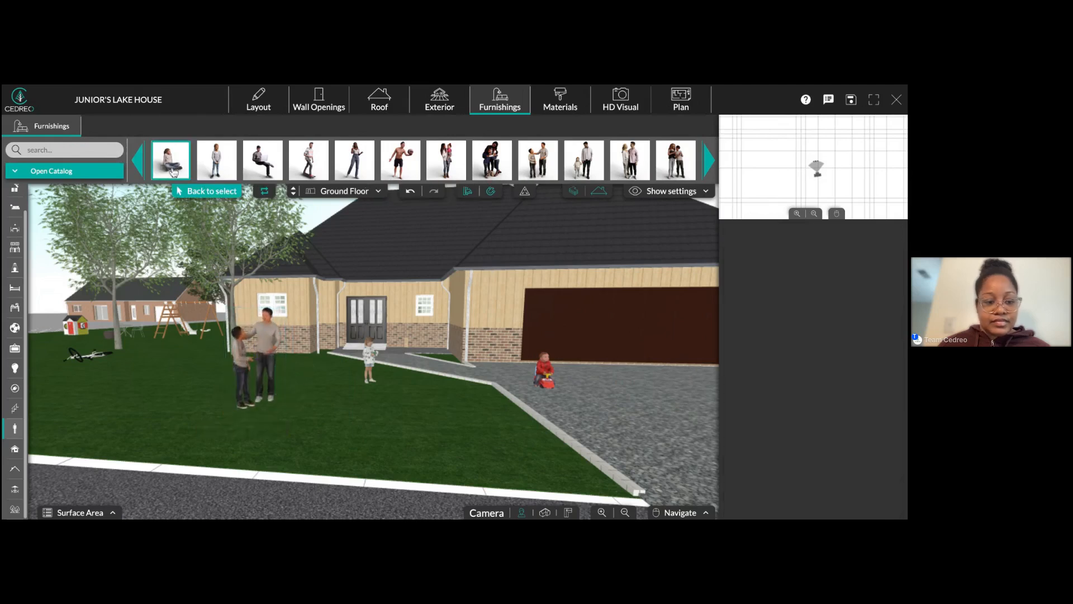
pyautogui.click(176, 365)
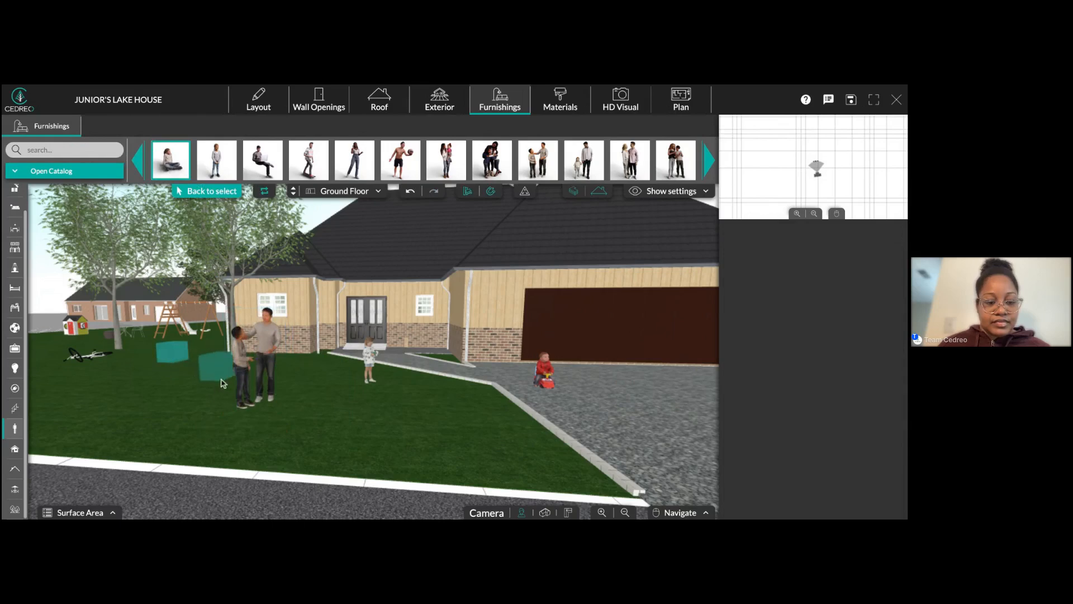
pyautogui.press('Escape')
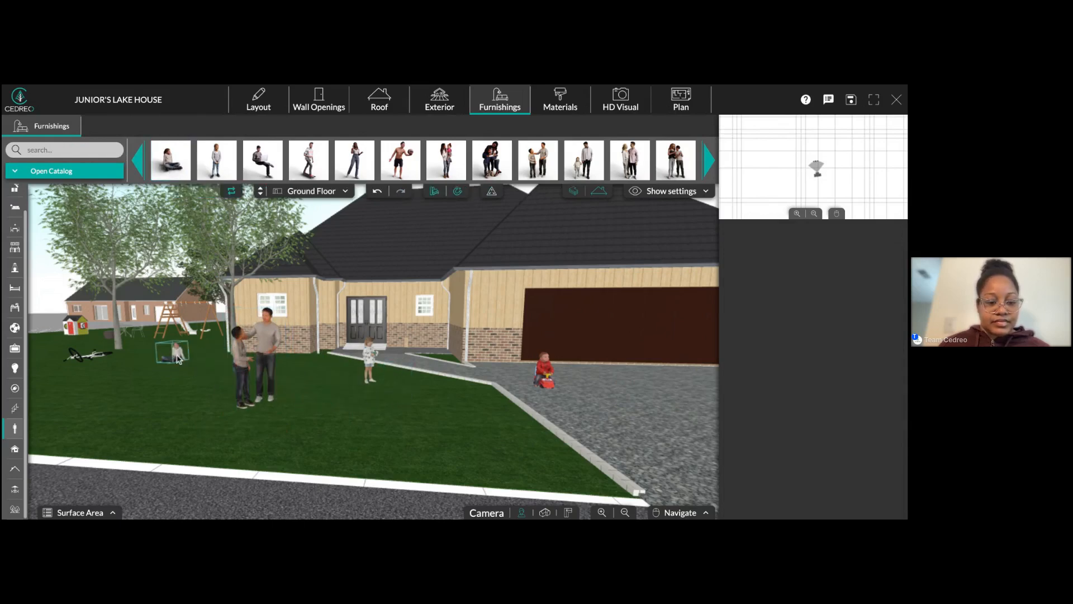
pyautogui.click(173, 354)
pyautogui.moveTo(139, 368); pyautogui.dragTo(139, 369)
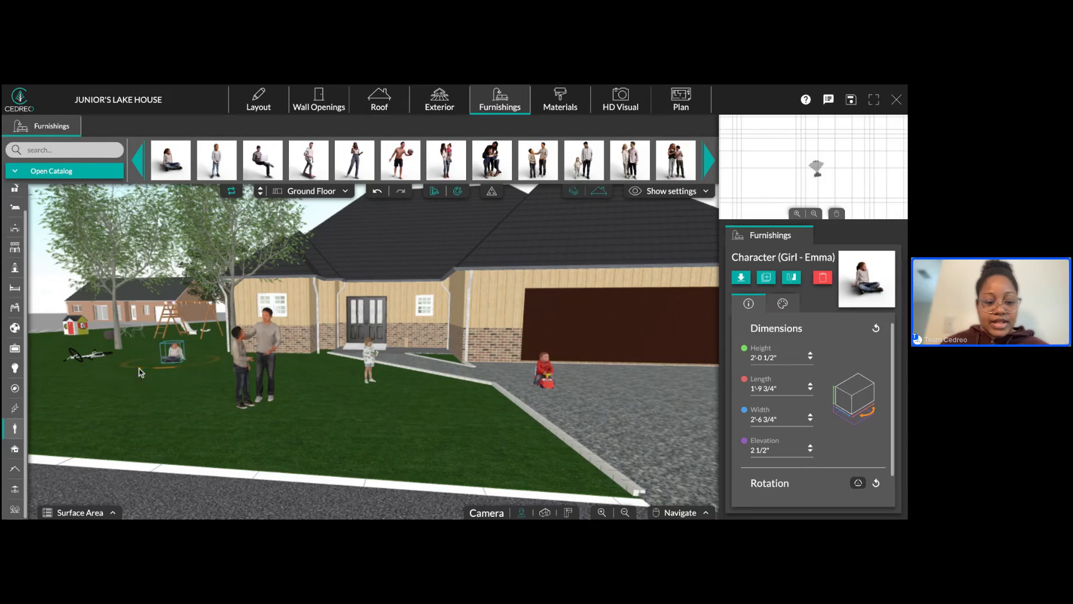
# - Search the furnishings catalog for "car" and place the Volkswagen on the driveway in front of the garage
pyautogui.moveTo(466, 386); pyautogui.dragTo(458, 467, button='right')
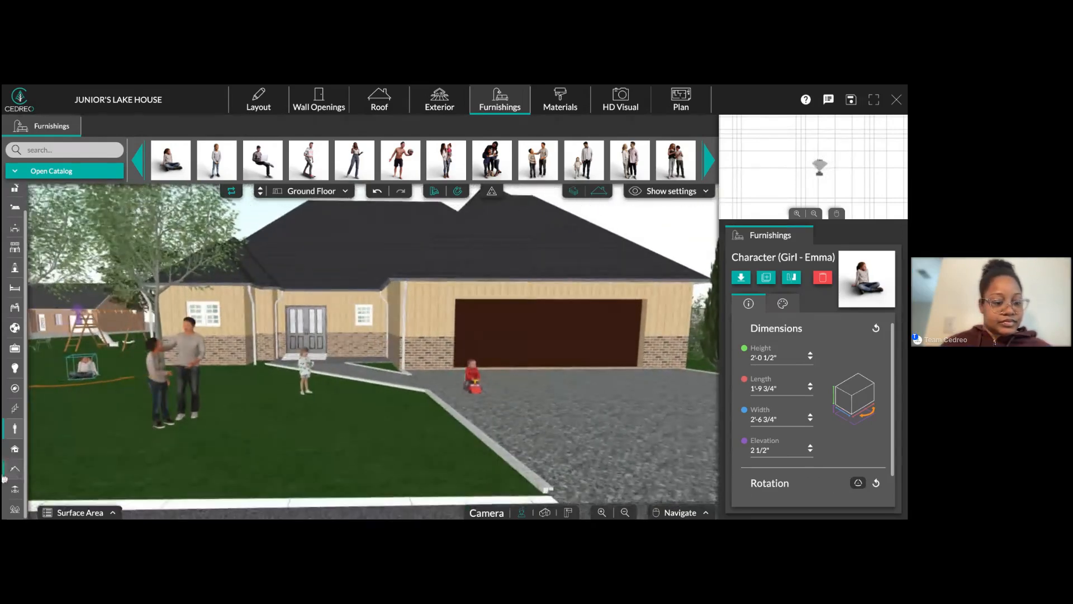
pyautogui.click(62, 150)
pyautogui.write('car')
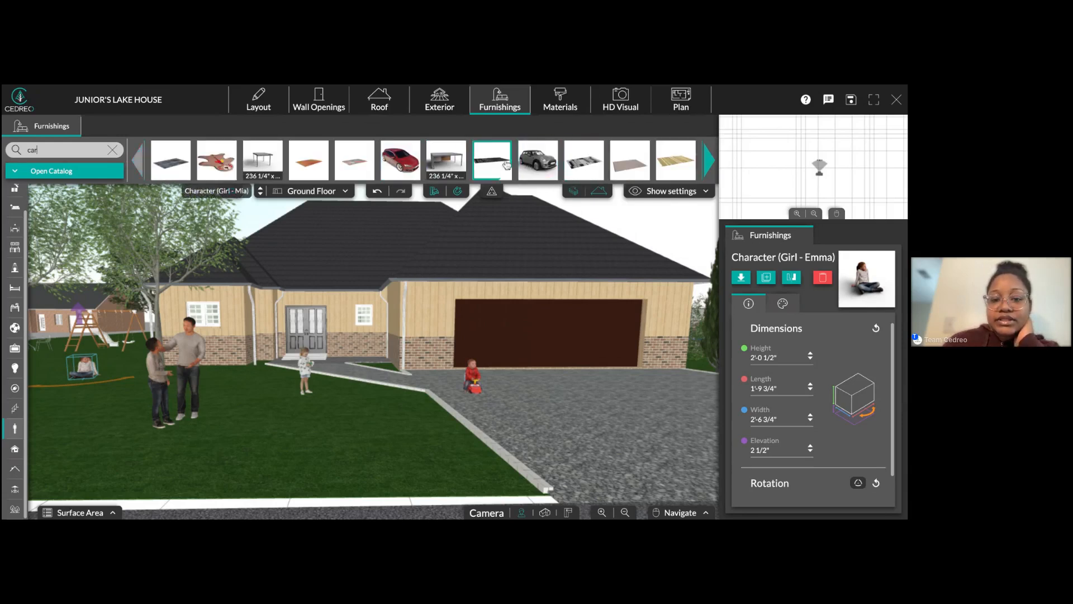
pyautogui.click(419, 165)
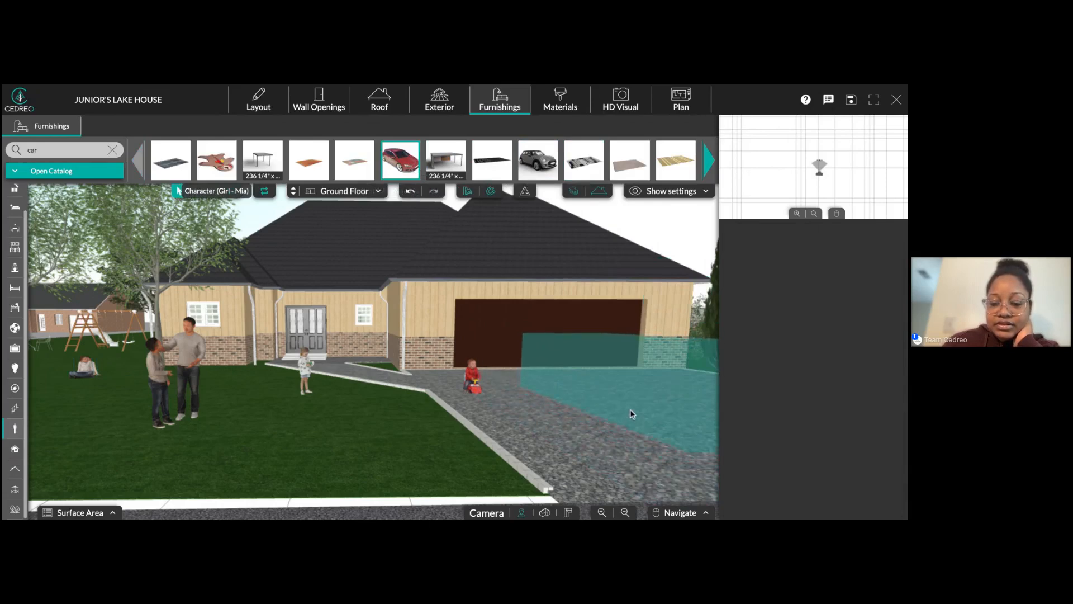
pyautogui.click(634, 459)
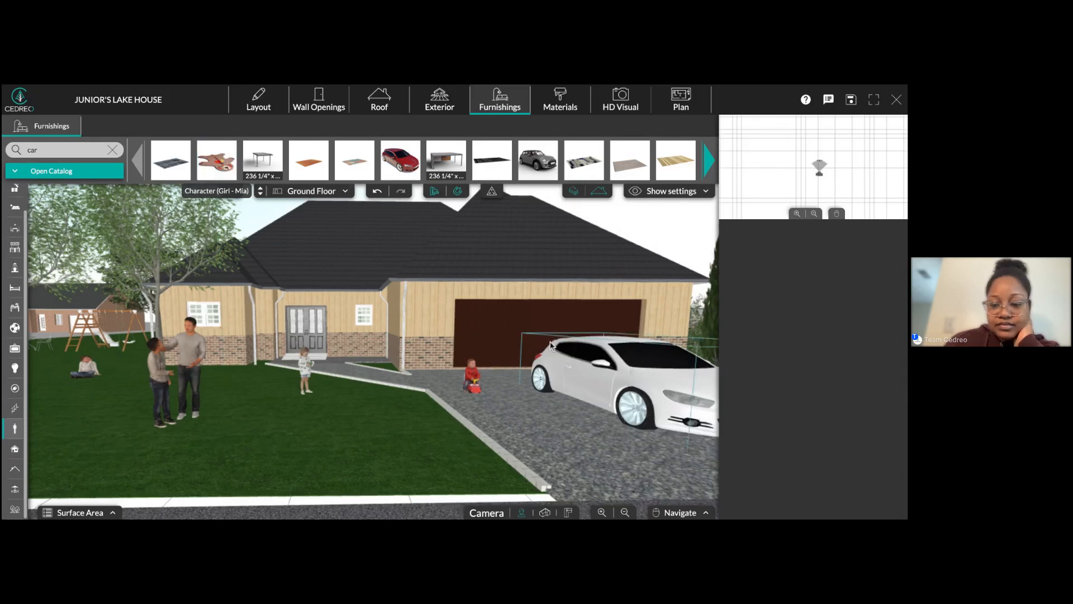
pyautogui.press('Down')
pyautogui.press('Right')
# - Change the car's body color to RAL lacquered red fire, applying it to this car only
pyautogui.click(572, 385)
pyautogui.click(783, 303)
pyautogui.click(880, 459)
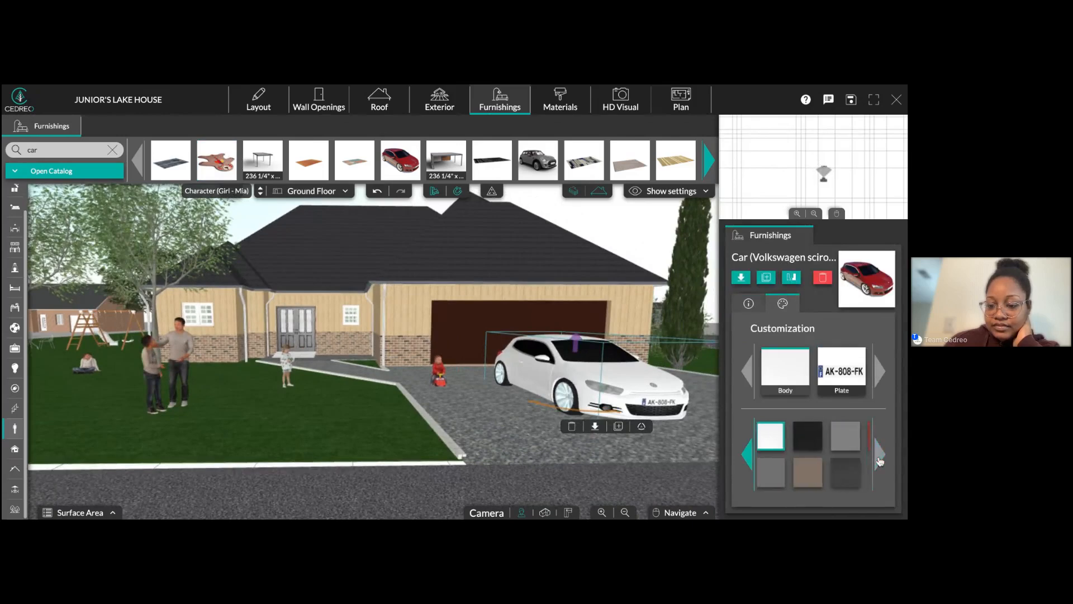
pyautogui.click(781, 443)
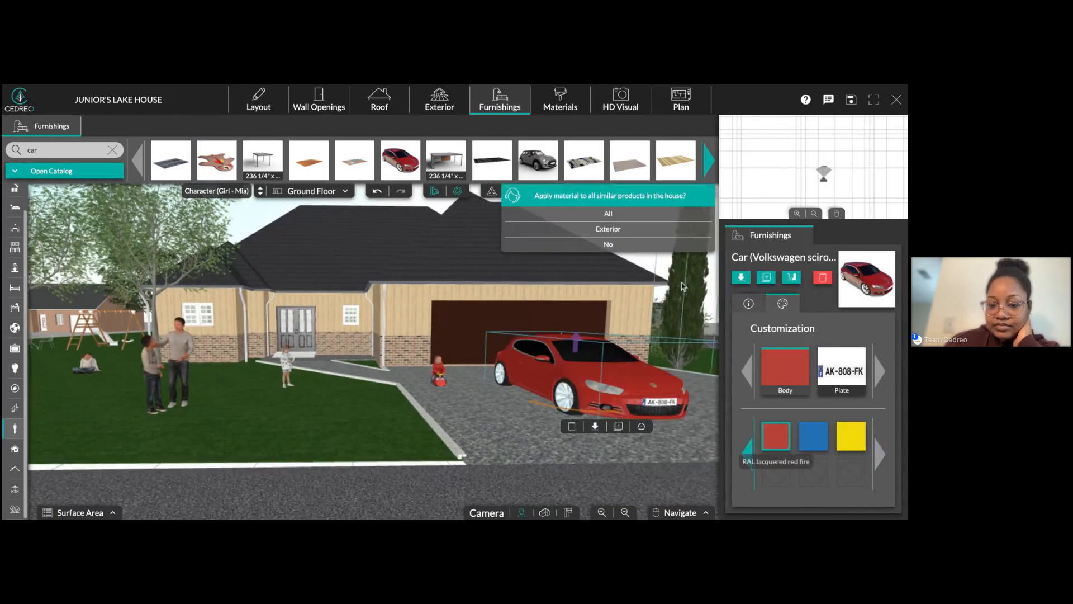
pyautogui.click(608, 245)
# - Return to HD Visual, recall the saved viewpoint and shift the camera to frame the people, driveway and red car
pyautogui.click(620, 101)
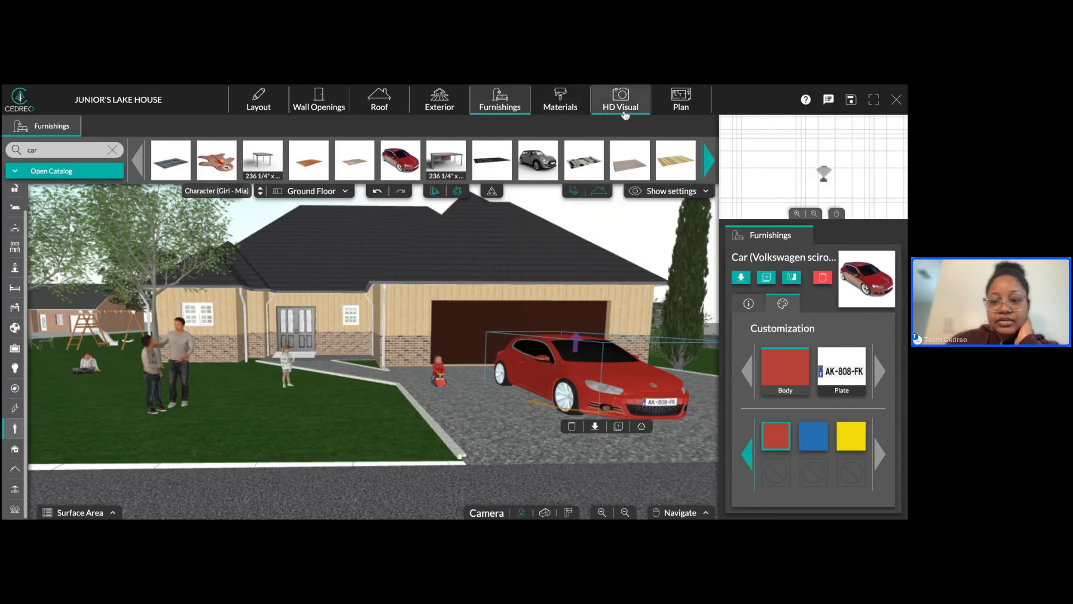
pyautogui.click(799, 176)
pyautogui.press('Right')
pyautogui.press('Right')
pyautogui.moveTo(626, 433); pyautogui.dragTo(480, 446)
pyautogui.press('Right')
pyautogui.press('Right')
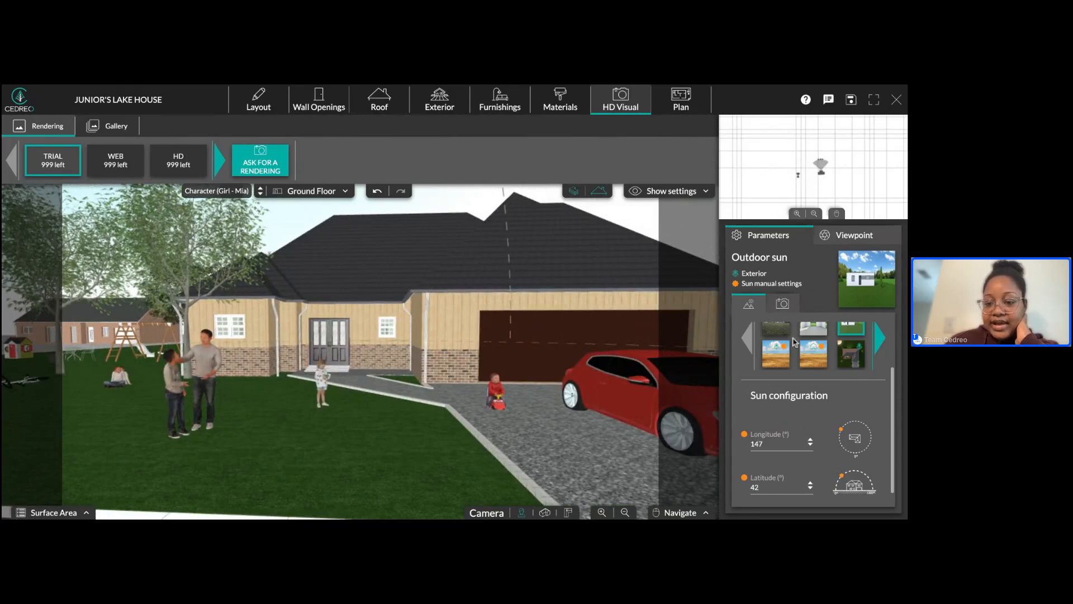
# - Set the camera tilt to -6° and move the viewpoint back to include the street and the front of the red car
pyautogui.click(782, 303)
pyautogui.click(811, 400)
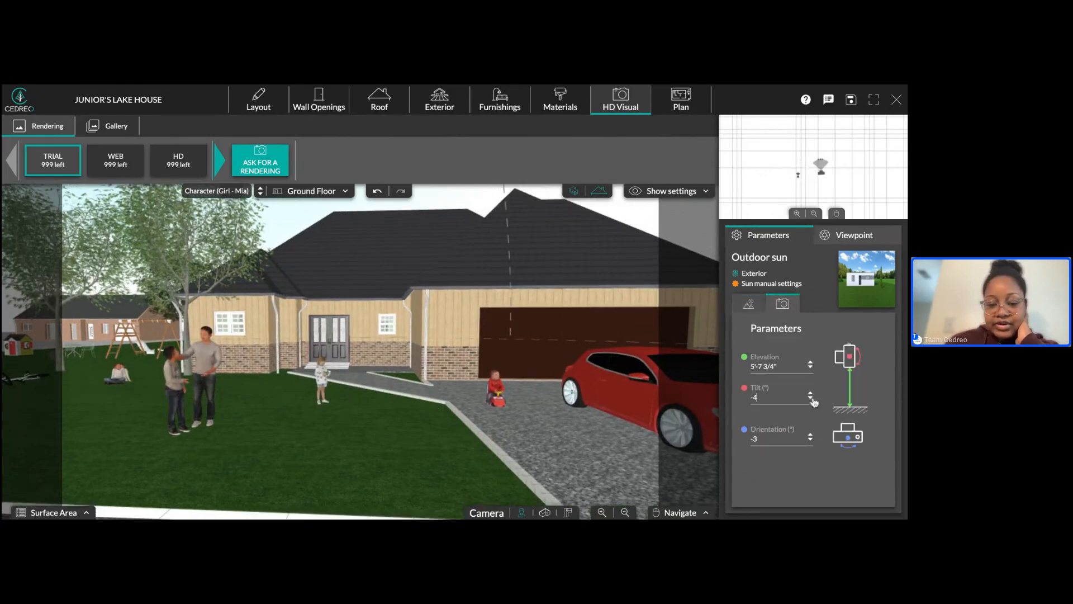
pyautogui.click(811, 400)
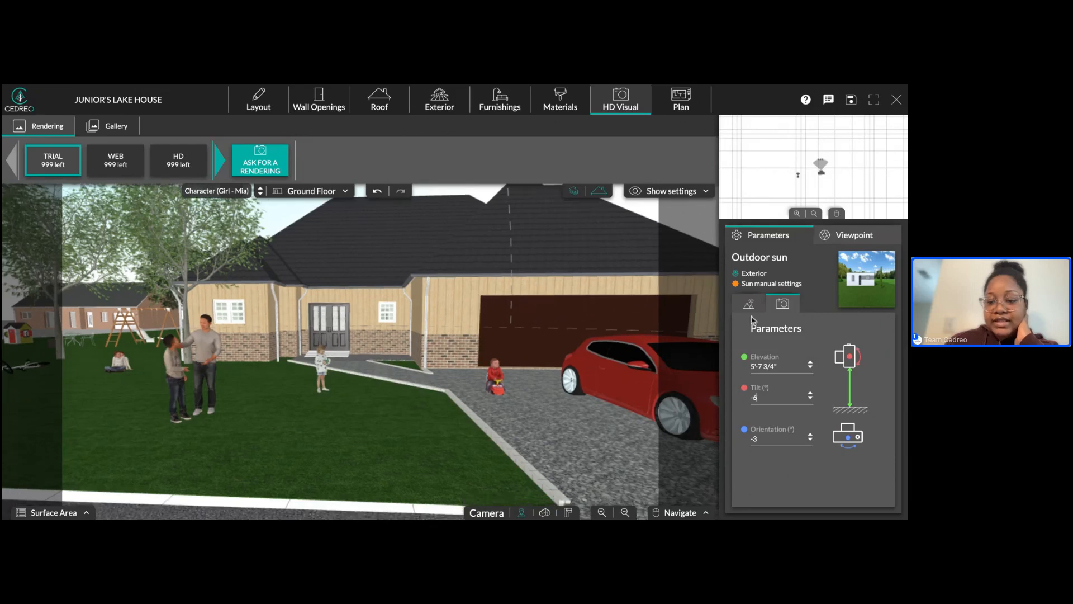
pyautogui.click(749, 304)
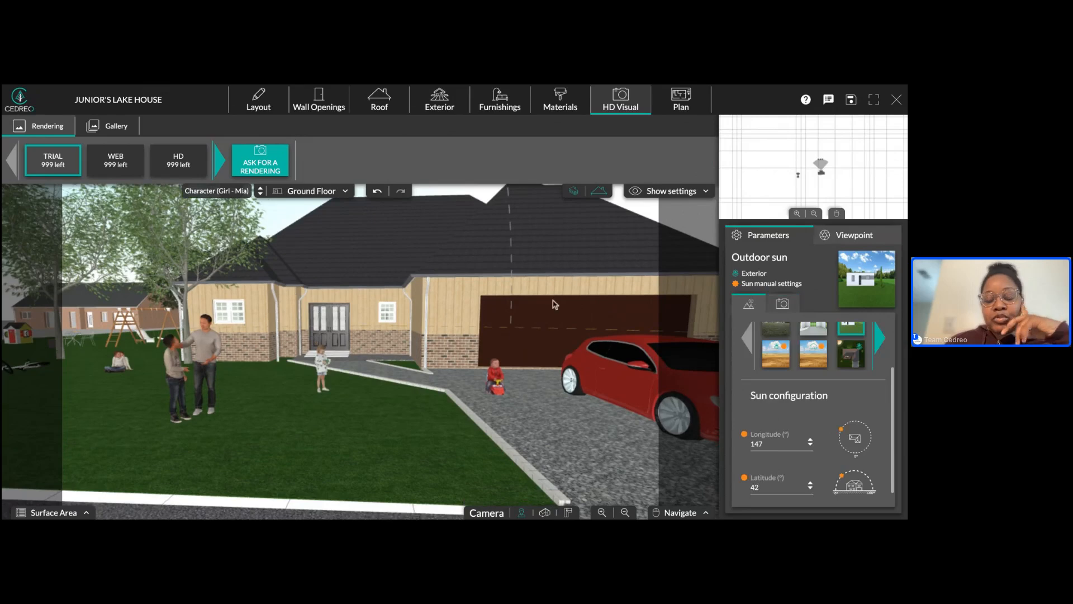
pyautogui.scroll(-5, 458, 294)
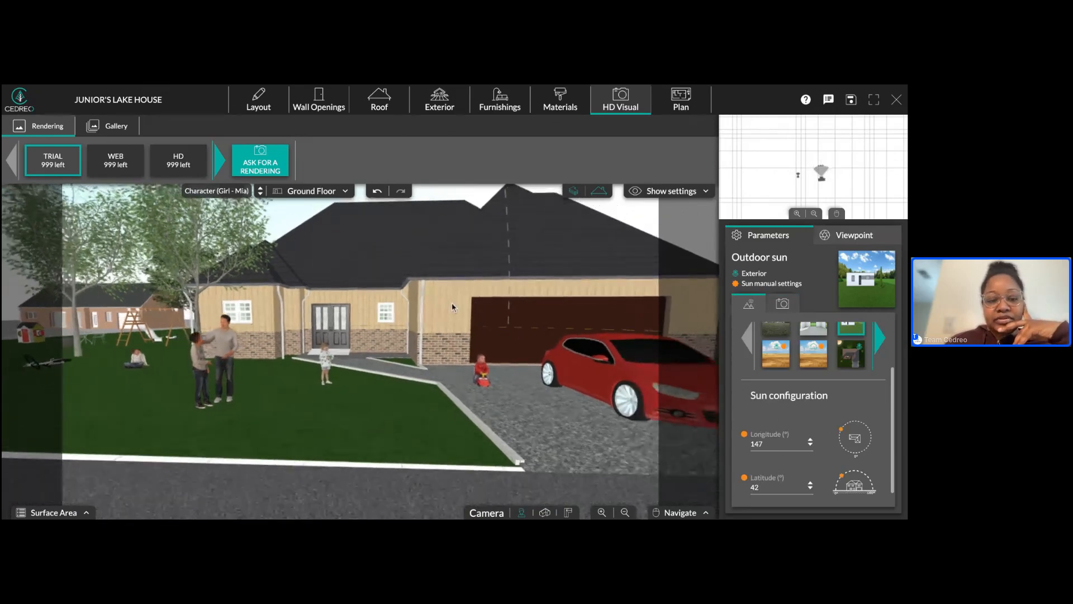
pyautogui.scroll(-1, 435, 354)
pyautogui.scroll(-1, 457, 374)
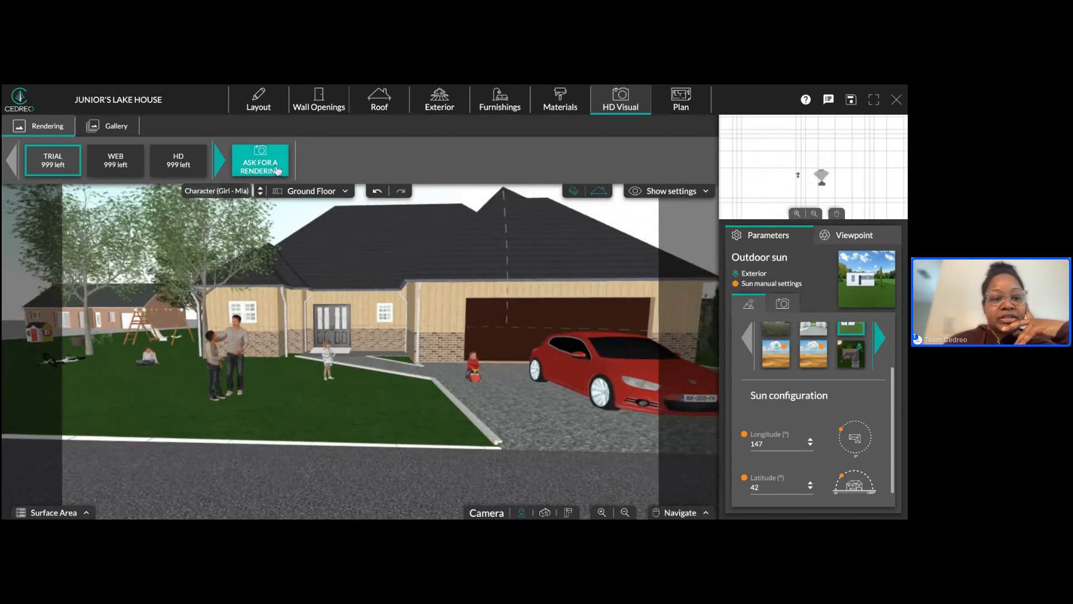
# - Request an HD-quality rendering of the framed exterior view and bring up the saved viewpoints
pyautogui.click(218, 163)
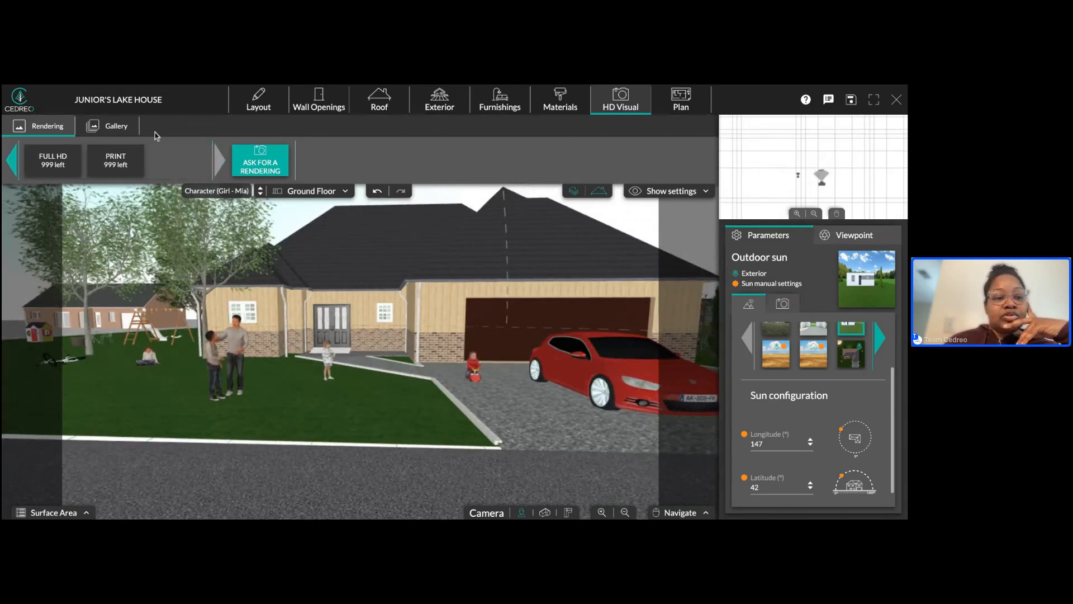
pyautogui.click(12, 168)
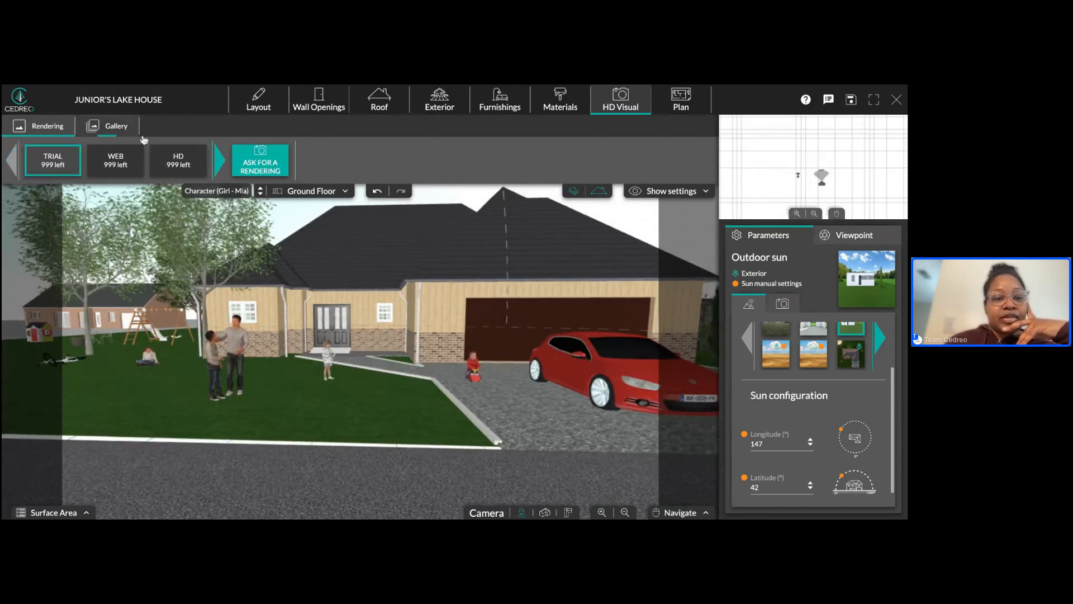
pyautogui.click(167, 171)
pyautogui.click(258, 173)
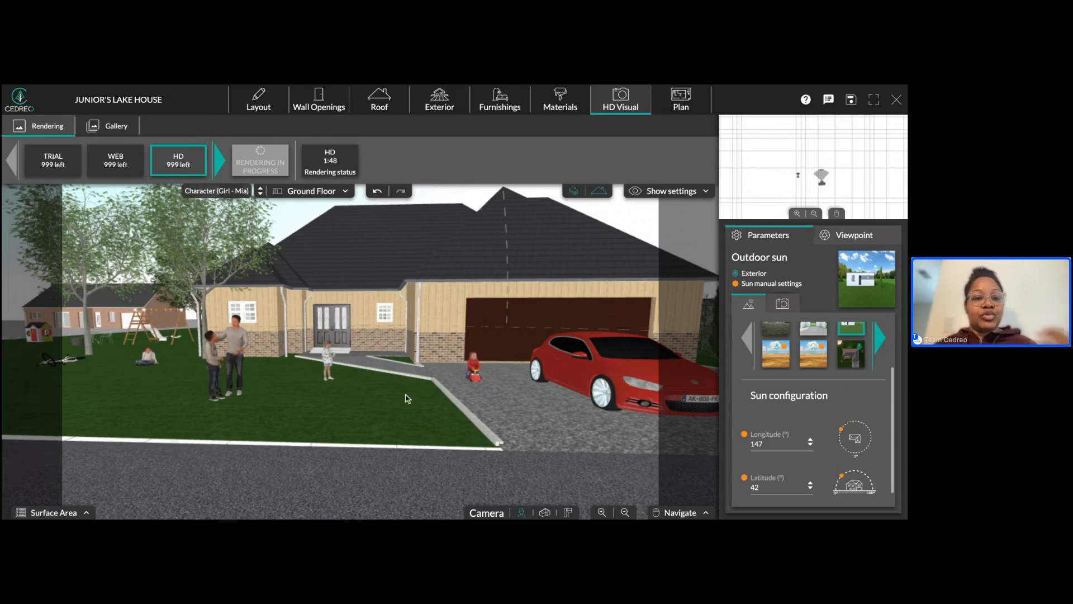
pyautogui.click(855, 239)
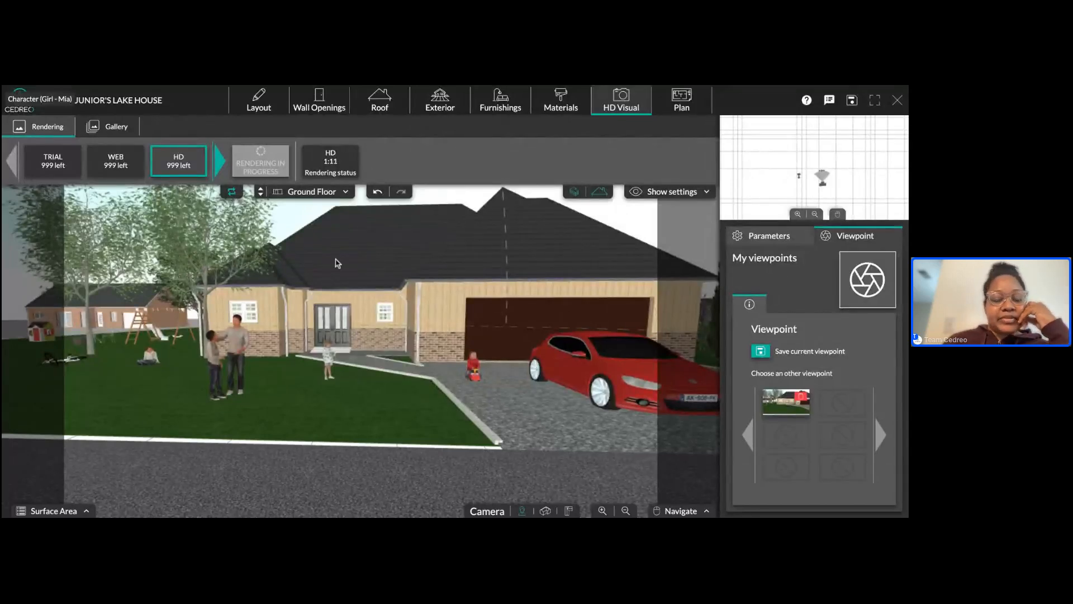
# - Add a horizontal area zone across the siding just above the garage door
pyautogui.scroll(5, 336, 262)
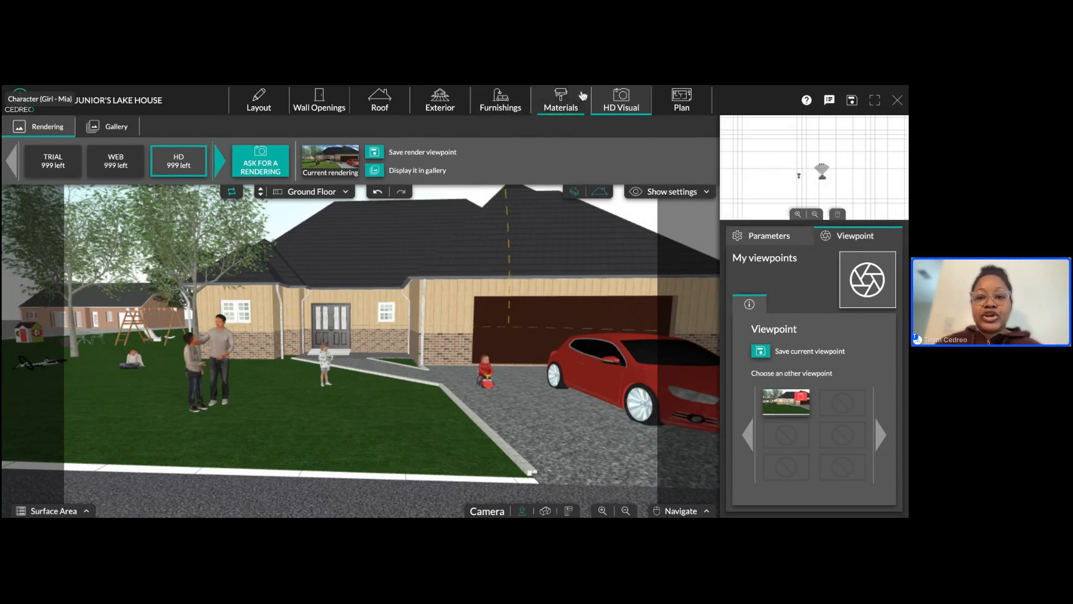
pyautogui.click(559, 107)
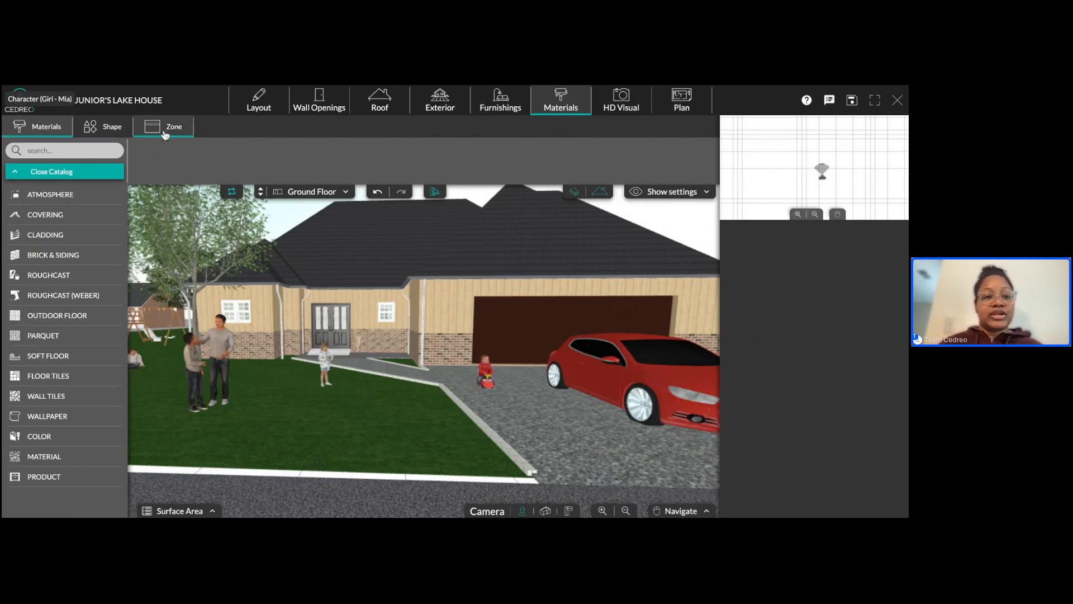
pyautogui.click(165, 133)
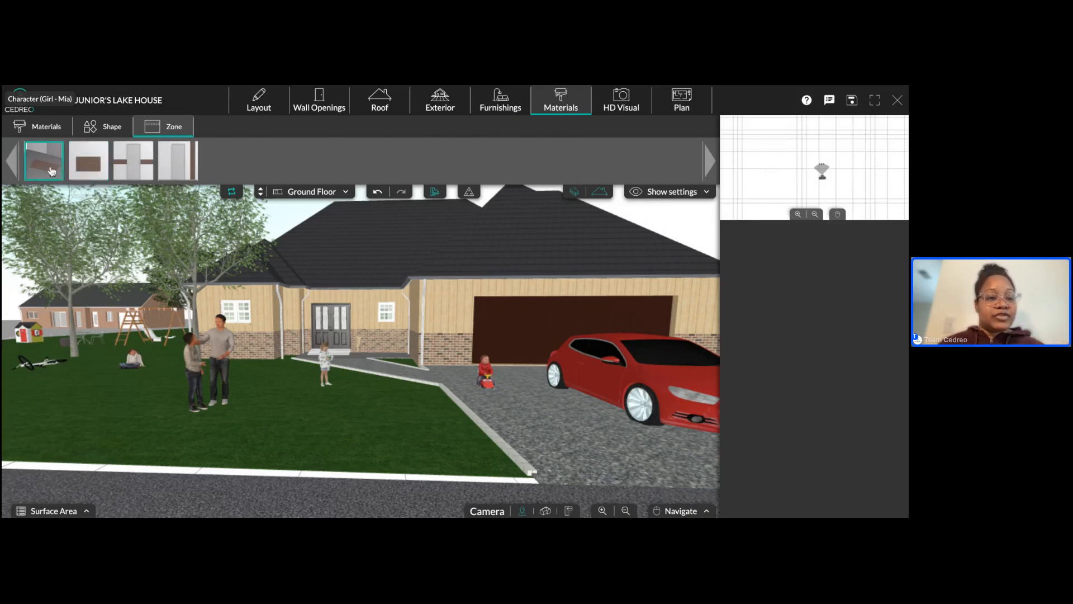
pyautogui.click(138, 171)
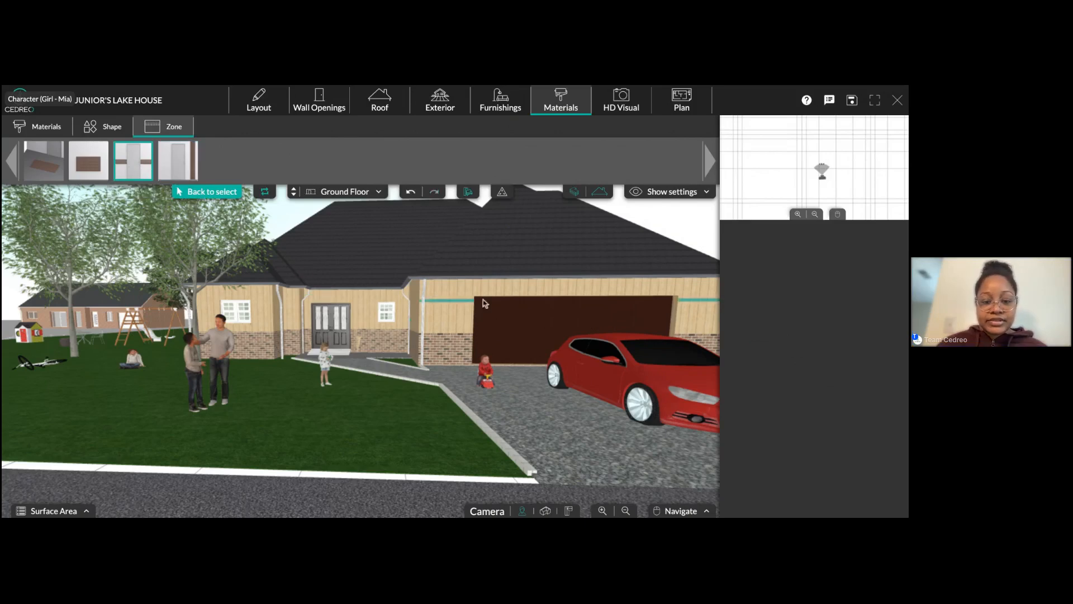
pyautogui.click(496, 288)
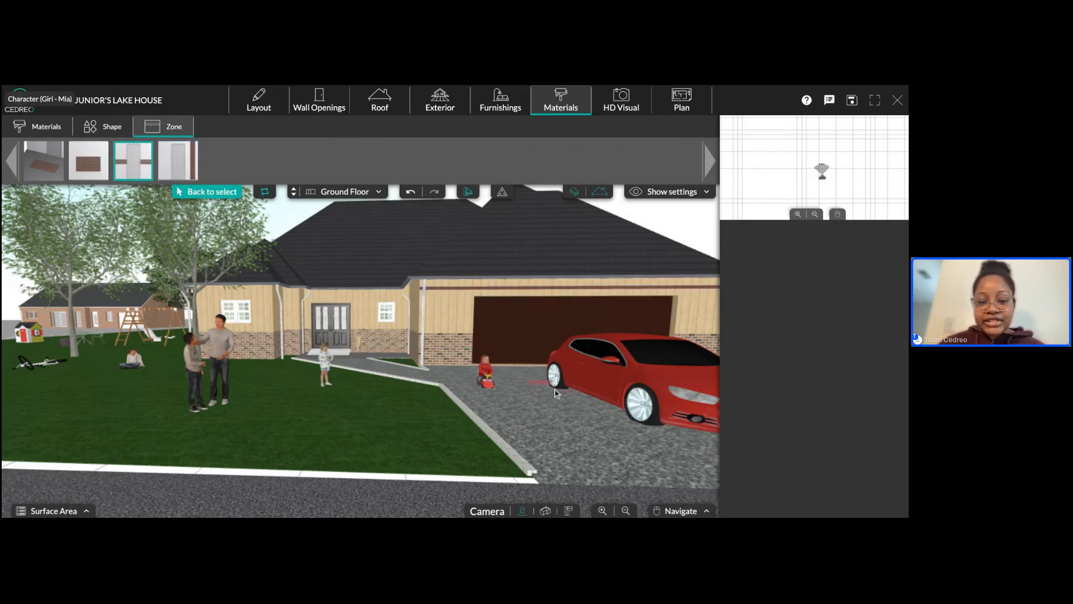
# - End zone placement, select the horizontal area above the garage door and set its height to 4'-2 3/4"
pyautogui.moveTo(546, 419); pyautogui.dragTo(352, 475)
pyautogui.moveTo(446, 458); pyautogui.dragTo(358, 484)
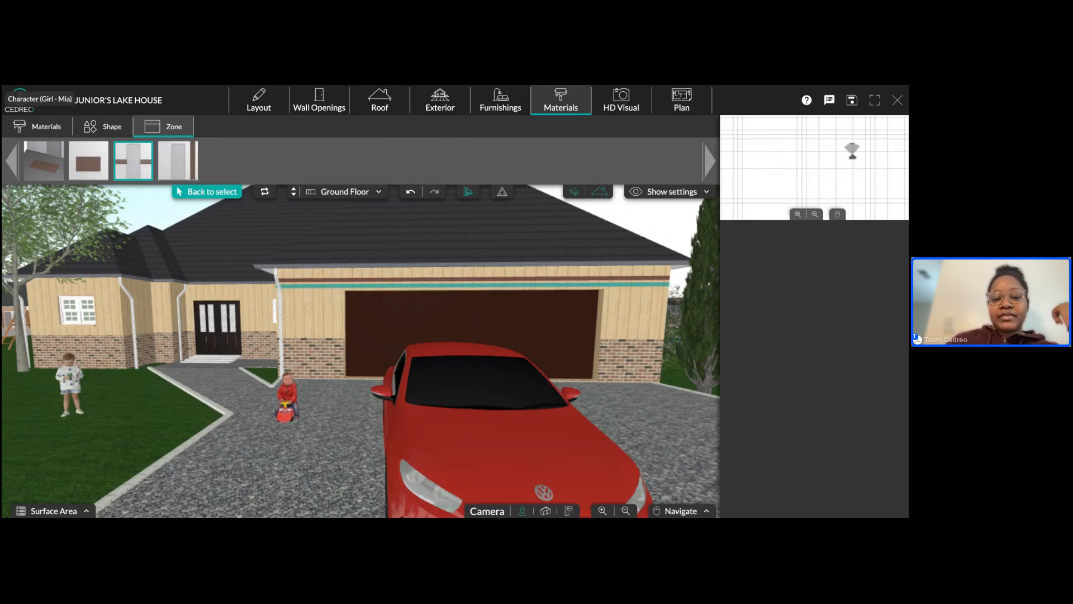
pyautogui.press('Escape')
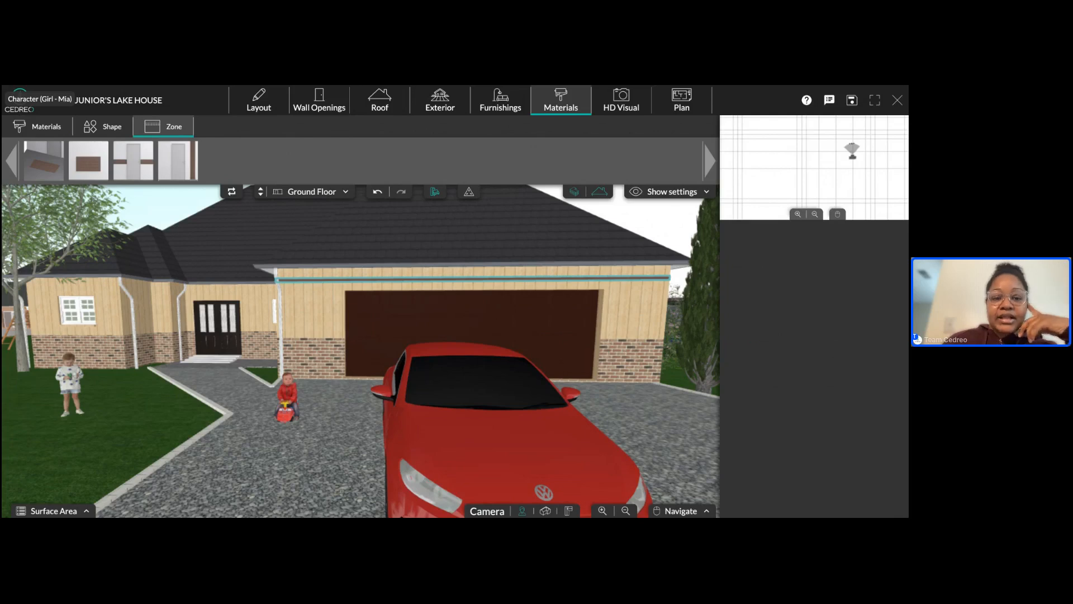
pyautogui.click(330, 278)
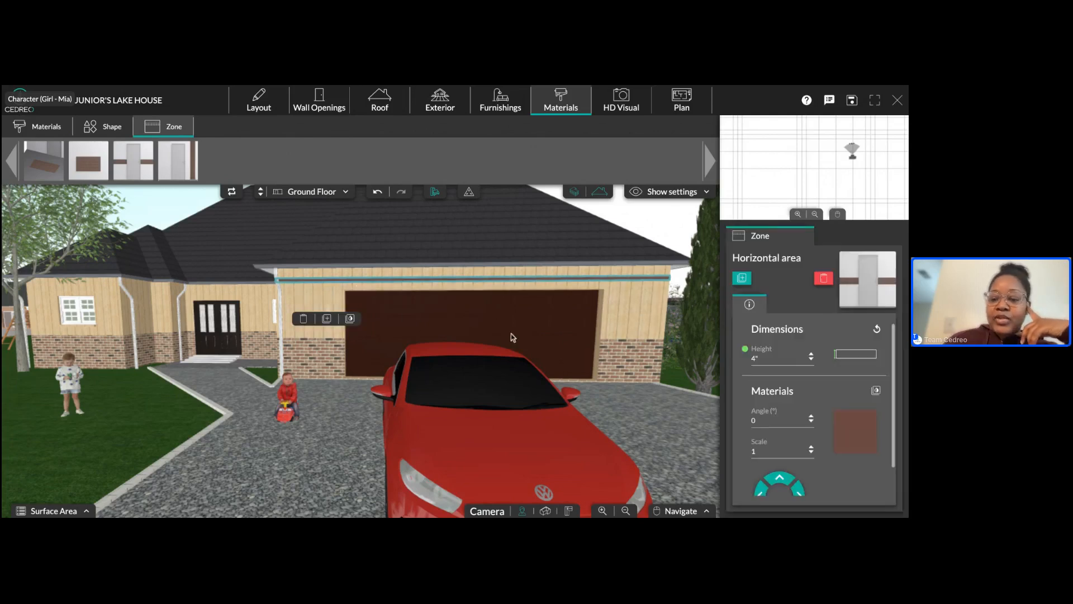
pyautogui.moveTo(812, 358); pyautogui.dragTo(812, 354)
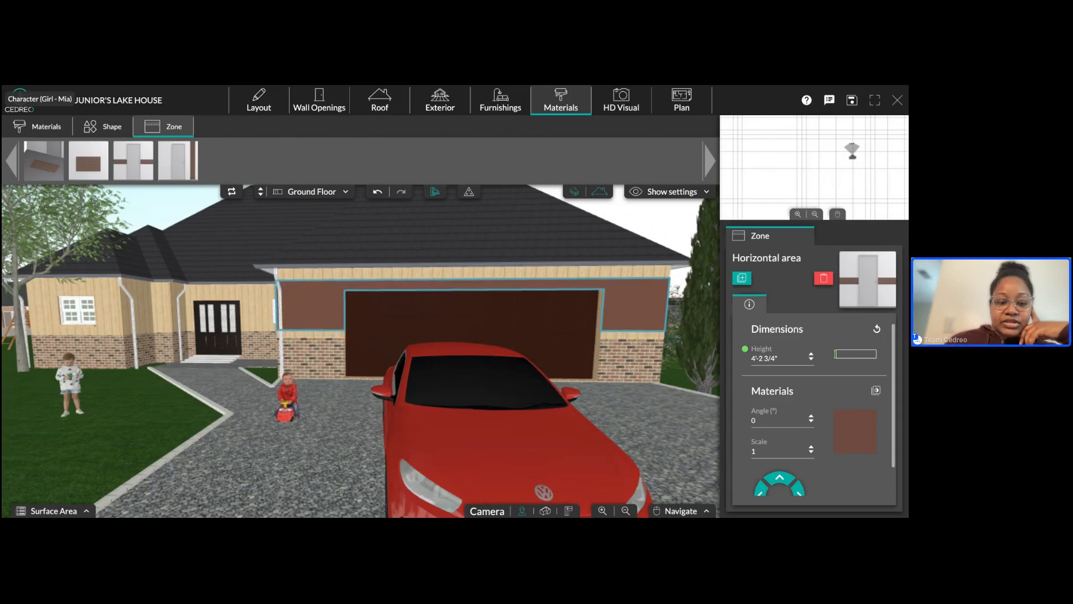
# - Apply a dark red-brown brick from the brick materials to the garage wall's horizontal area, limiting it to that zone only
pyautogui.moveTo(291, 460); pyautogui.dragTo(360, 491, button='right')
pyautogui.click(39, 127)
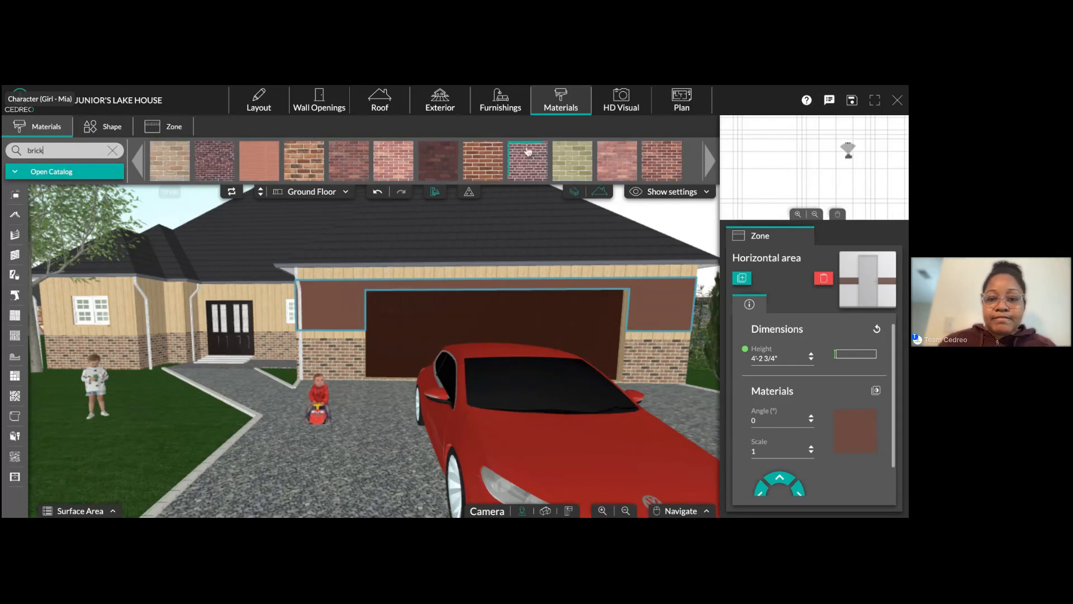
pyautogui.click(438, 161)
pyautogui.click(335, 317)
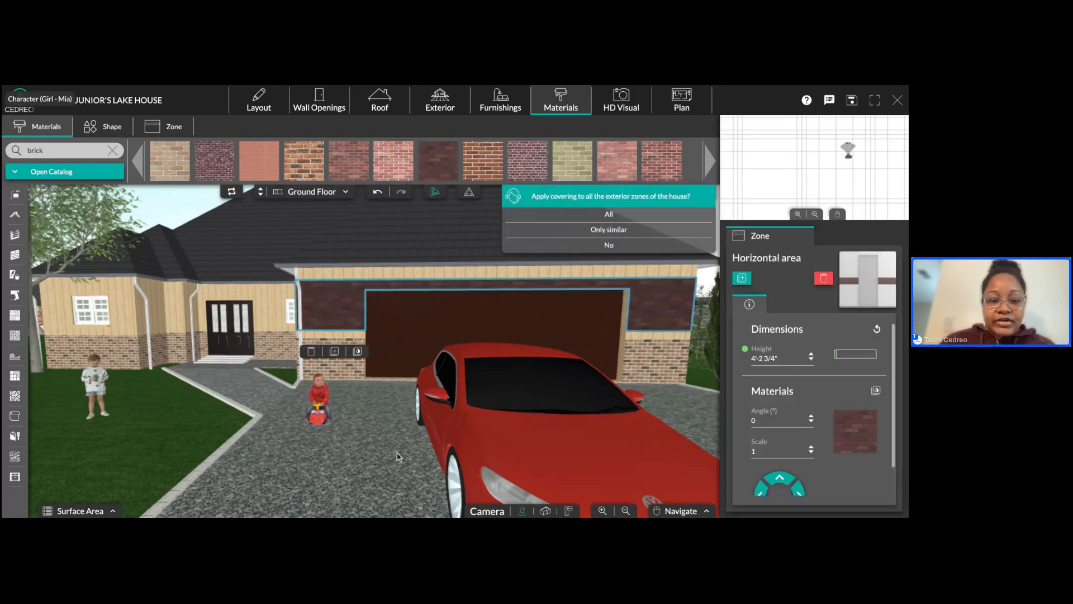
pyautogui.click(647, 244)
# - Duplicate the brick horizontal area from the garage wall onto the front door wall and the narrow wall adjoining it
pyautogui.moveTo(317, 431); pyautogui.dragTo(337, 447)
pyautogui.scroll(3, 324, 432)
pyautogui.moveTo(257, 437); pyautogui.dragTo(390, 467)
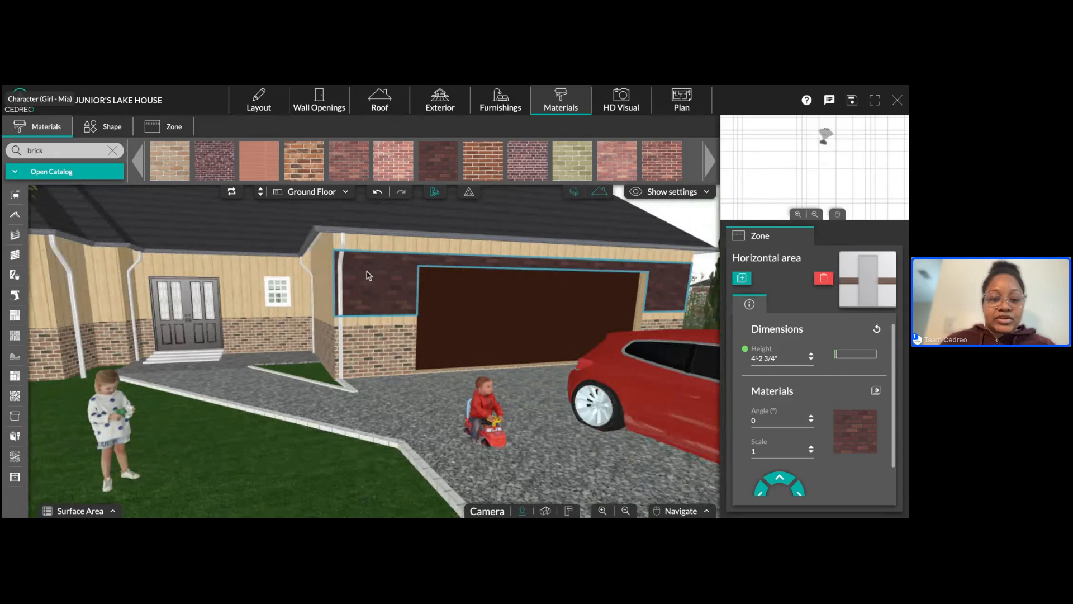
pyautogui.click(369, 278)
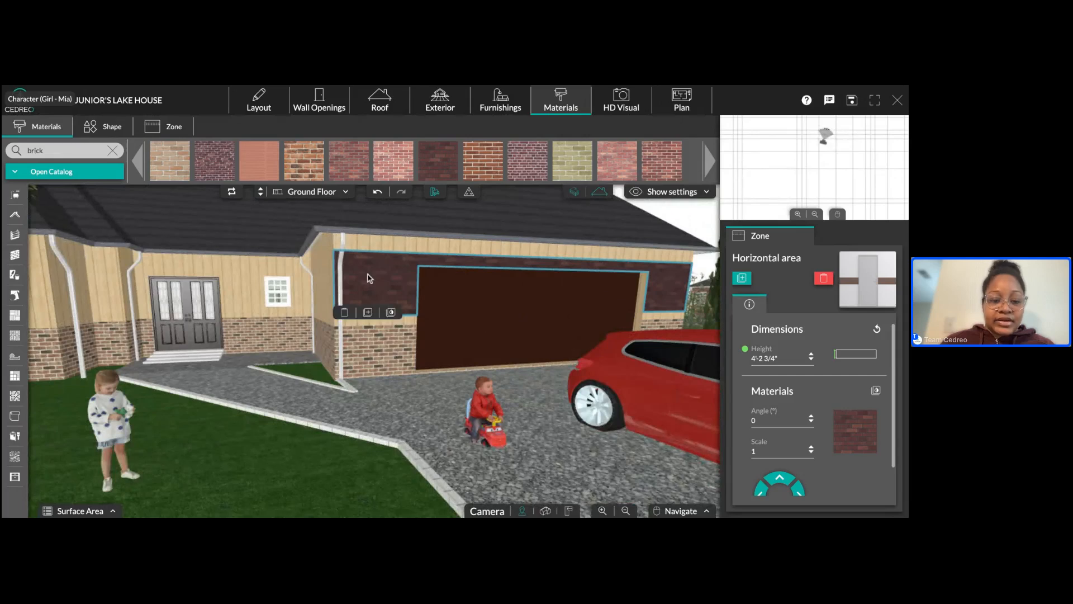
pyautogui.click(367, 312)
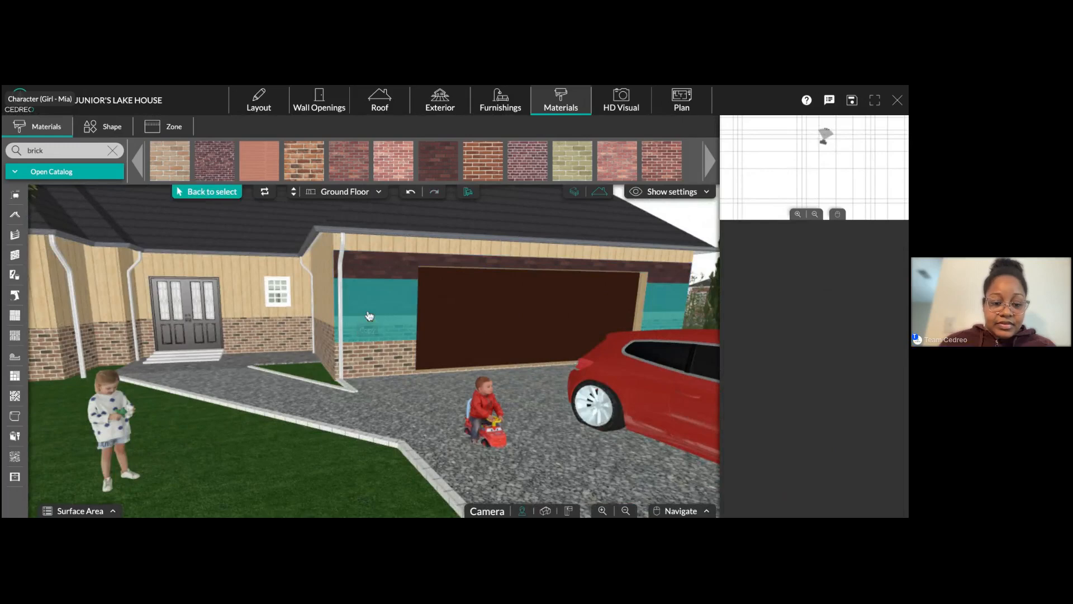
pyautogui.click(220, 284)
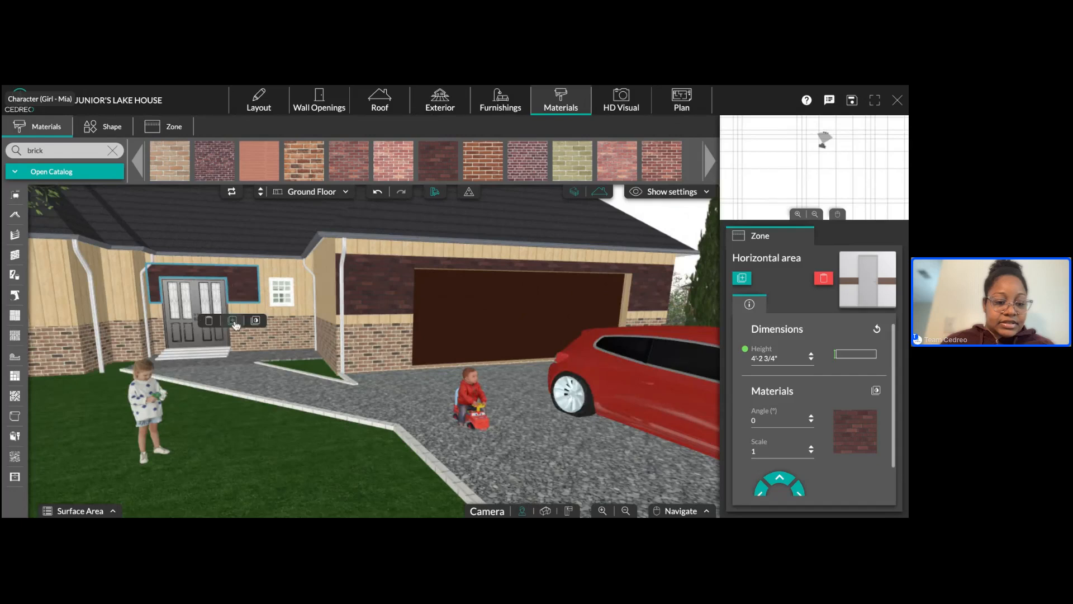
pyautogui.click(232, 320)
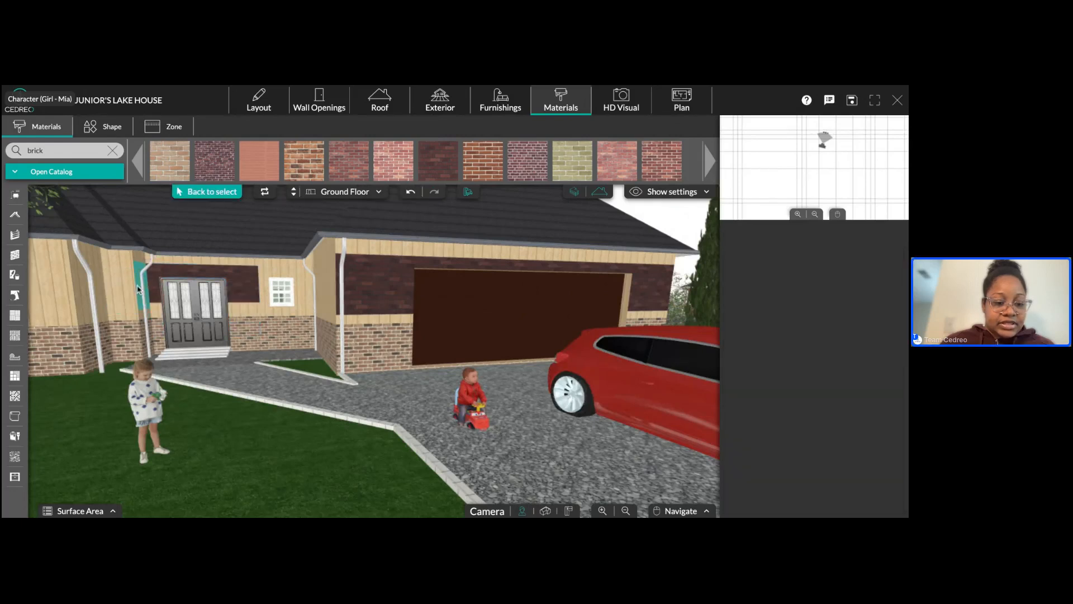
pyautogui.click(138, 289)
# - Copy the brick horizontal area onto the remaining angled wall segments of the house wing beside the entry
pyautogui.click(146, 328)
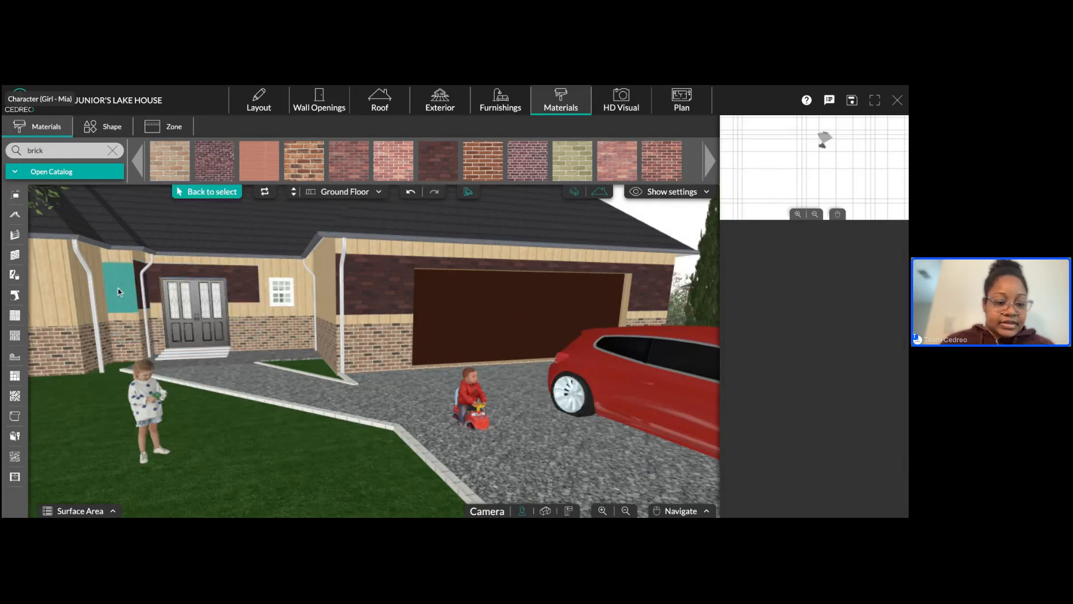
pyautogui.click(118, 285)
pyautogui.click(120, 329)
pyautogui.click(86, 289)
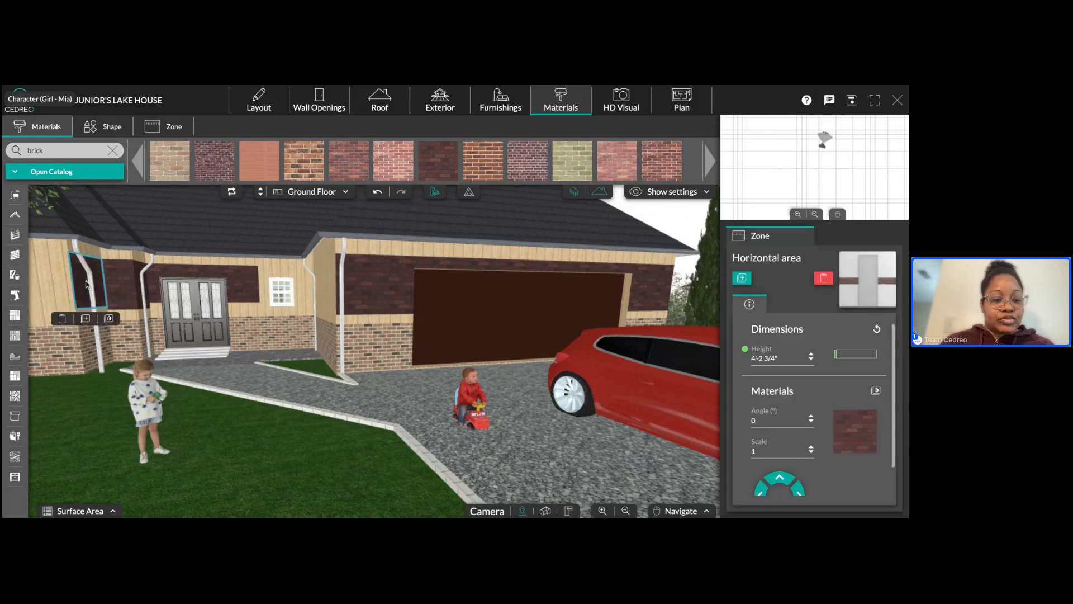
pyautogui.click(87, 319)
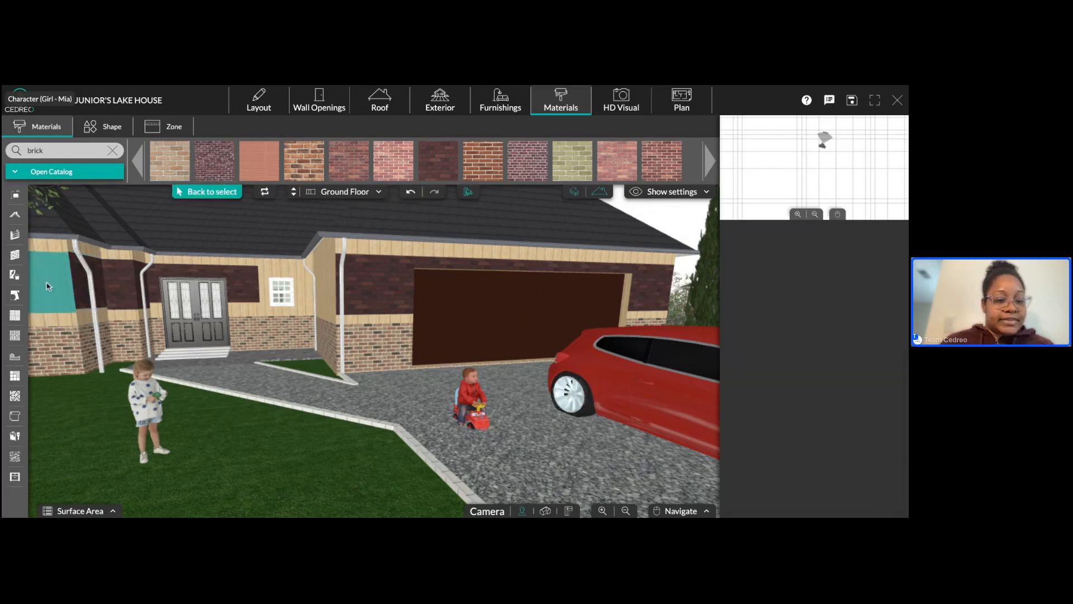
pyautogui.click(47, 280)
# - Copy the brick horizontal area onto the small window wall beside the front door and the garage's side wall facing the entry
pyautogui.click(81, 320)
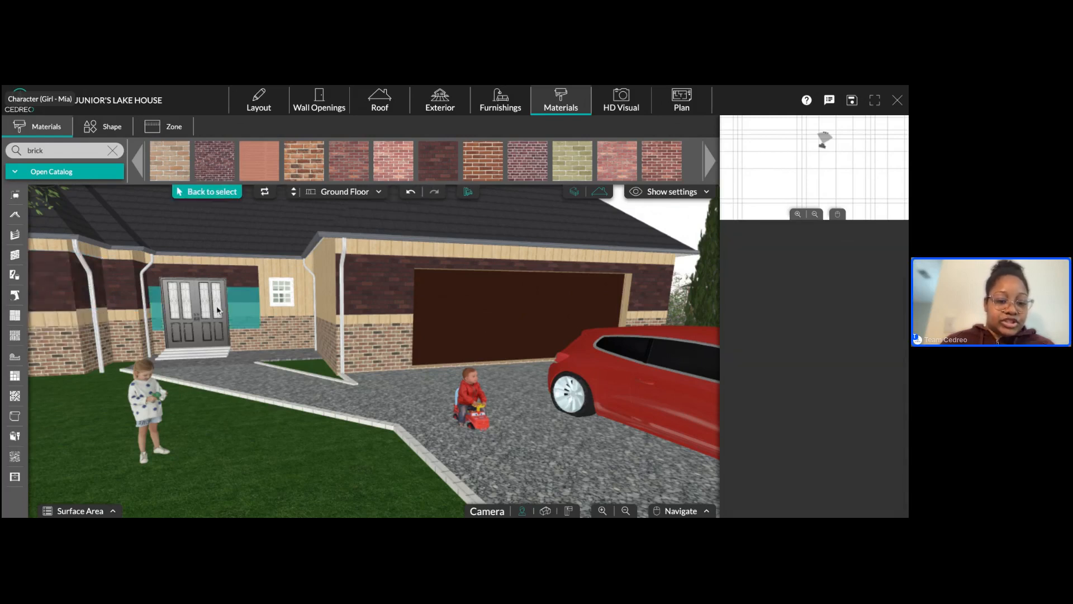
pyautogui.click(294, 286)
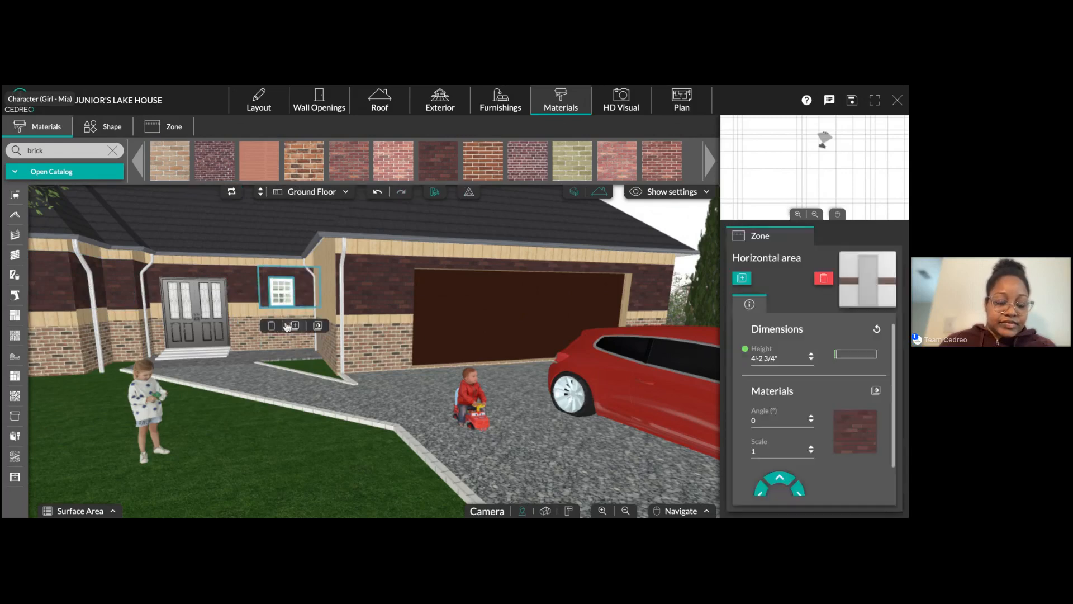
pyautogui.click(297, 318)
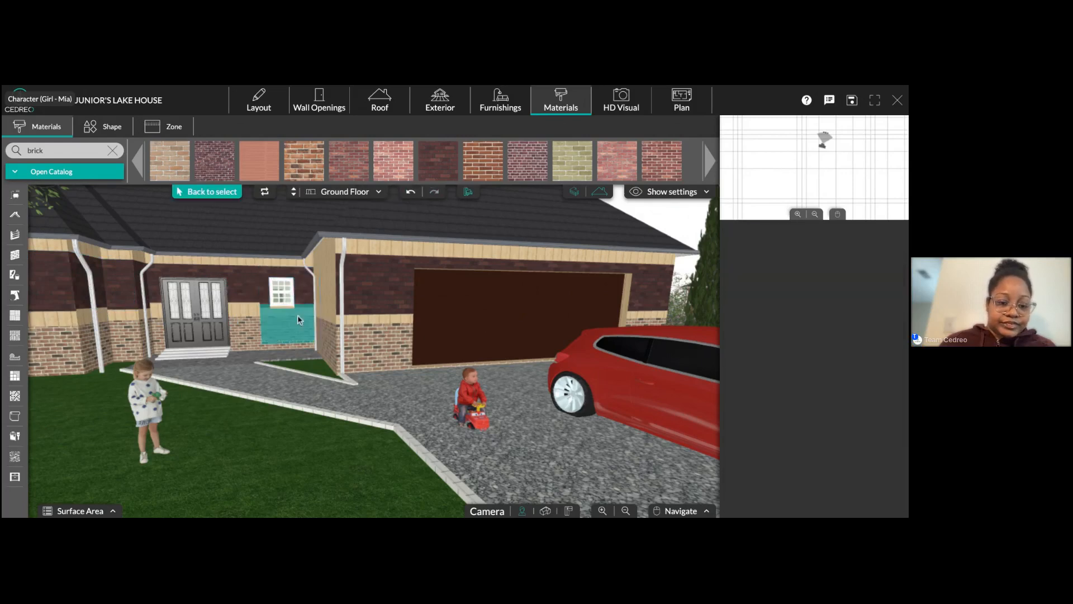
pyautogui.click(320, 290)
pyautogui.click(334, 318)
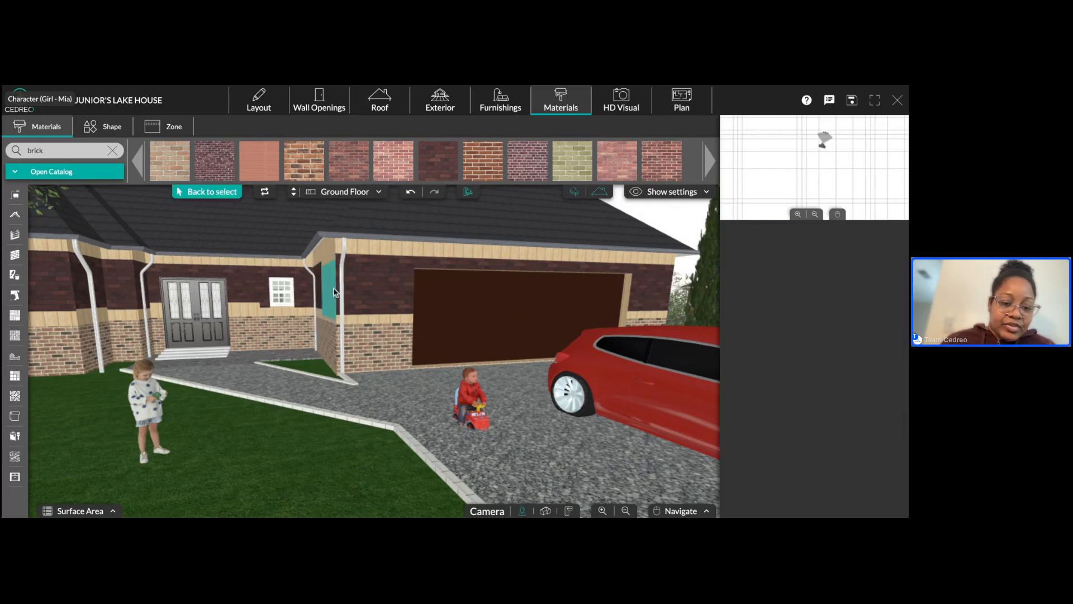
pyautogui.click(333, 284)
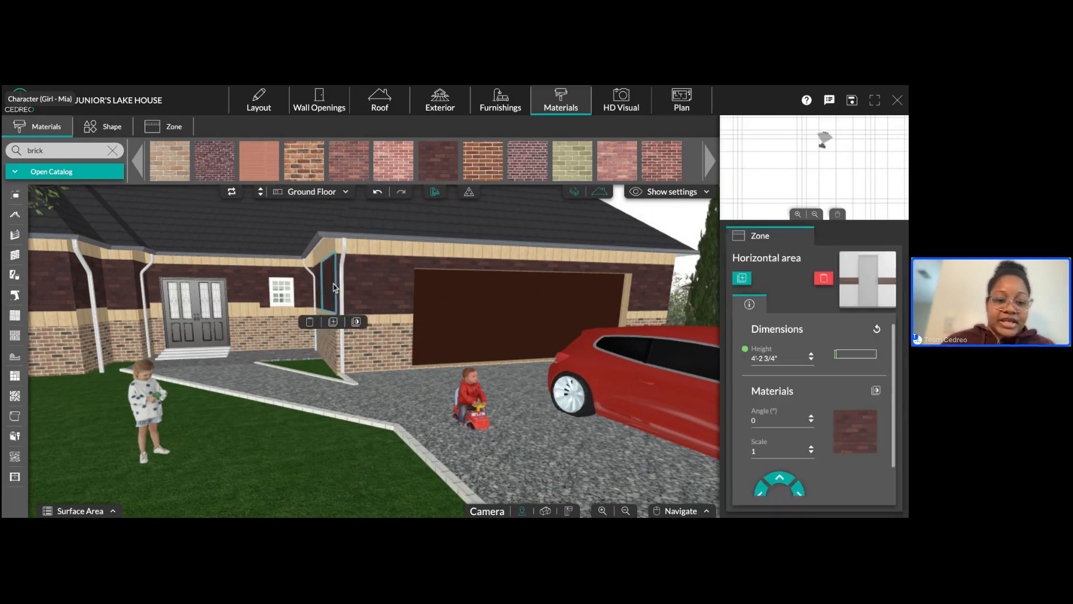
# - Hide the roof and switch the camera to the aerial view of the whole property
pyautogui.scroll(-3, 418, 319)
pyautogui.scroll(-2, 394, 336)
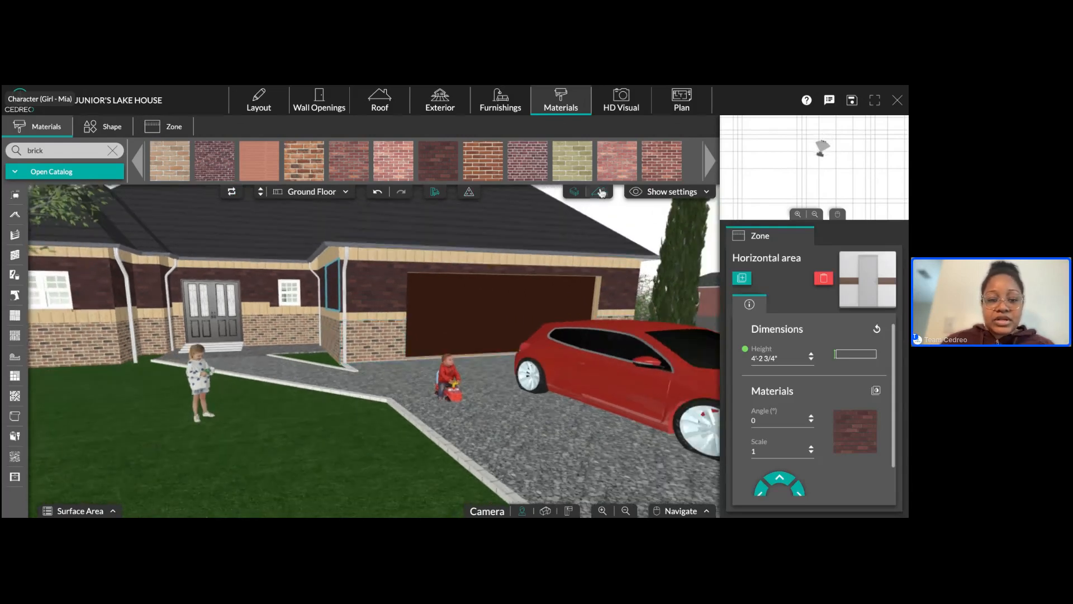
pyautogui.click(599, 192)
pyautogui.click(553, 510)
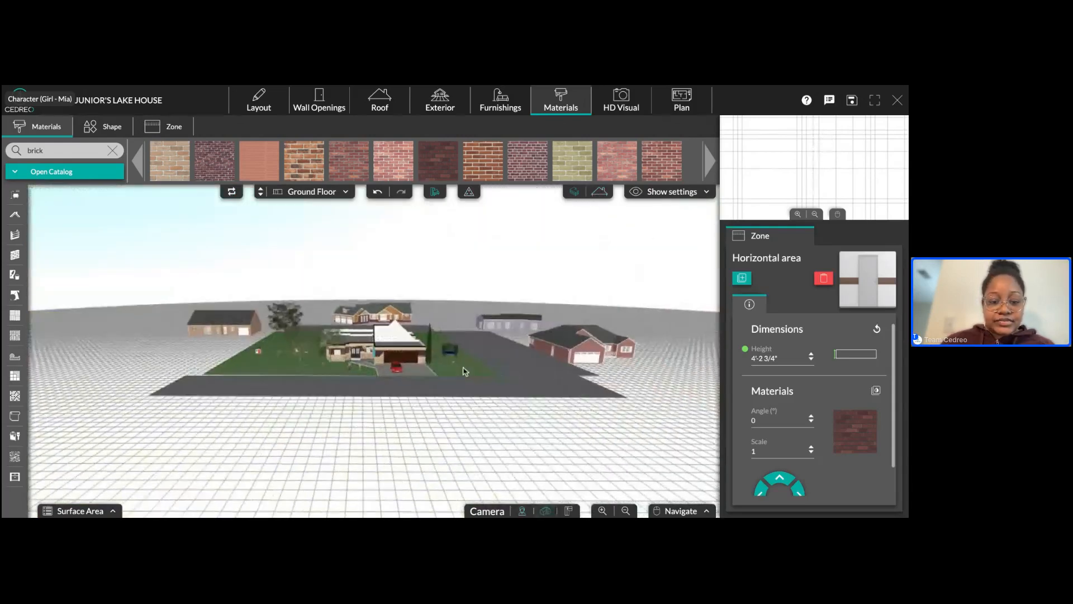
# - Hide the level above the ground floor and delete the dark brick horizontal area from the front door wall
pyautogui.scroll(10, 457, 326)
pyautogui.scroll(-10, 459, 326)
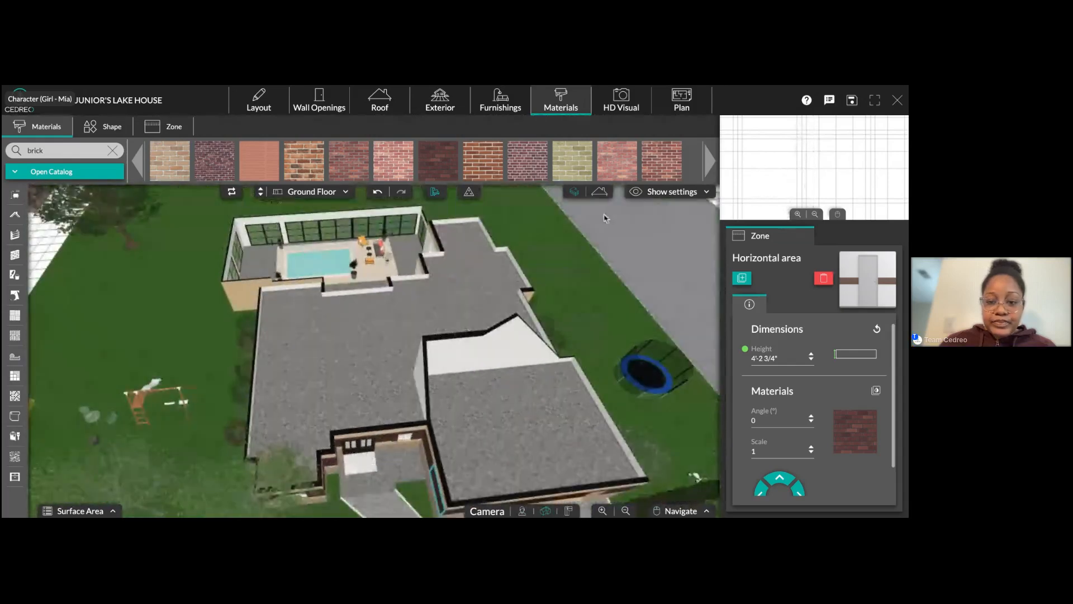
pyautogui.click(575, 194)
pyautogui.scroll(3, 437, 380)
pyautogui.scroll(5, 437, 380)
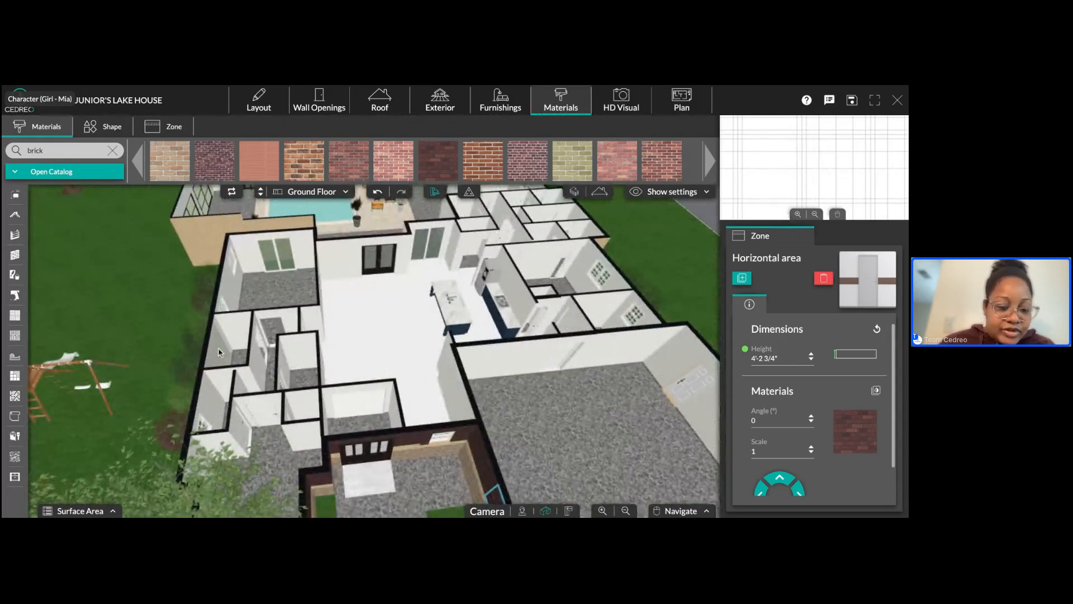
pyautogui.click(397, 437)
pyautogui.click(373, 477)
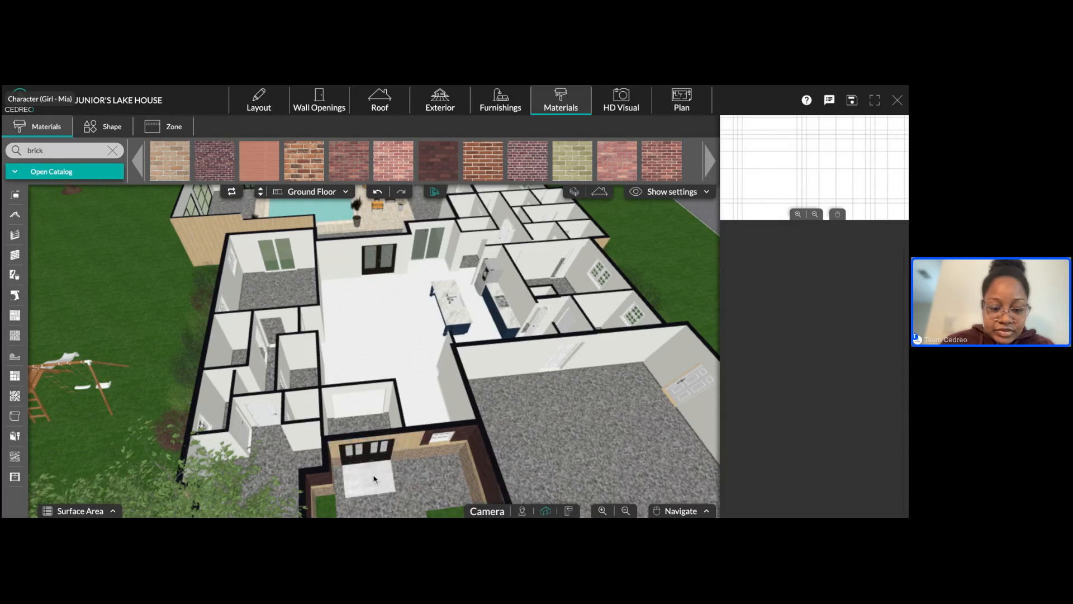
# - Delete the dark brick horizontal area from the small window wall beside the front door
pyautogui.click(455, 434)
pyautogui.click(457, 471)
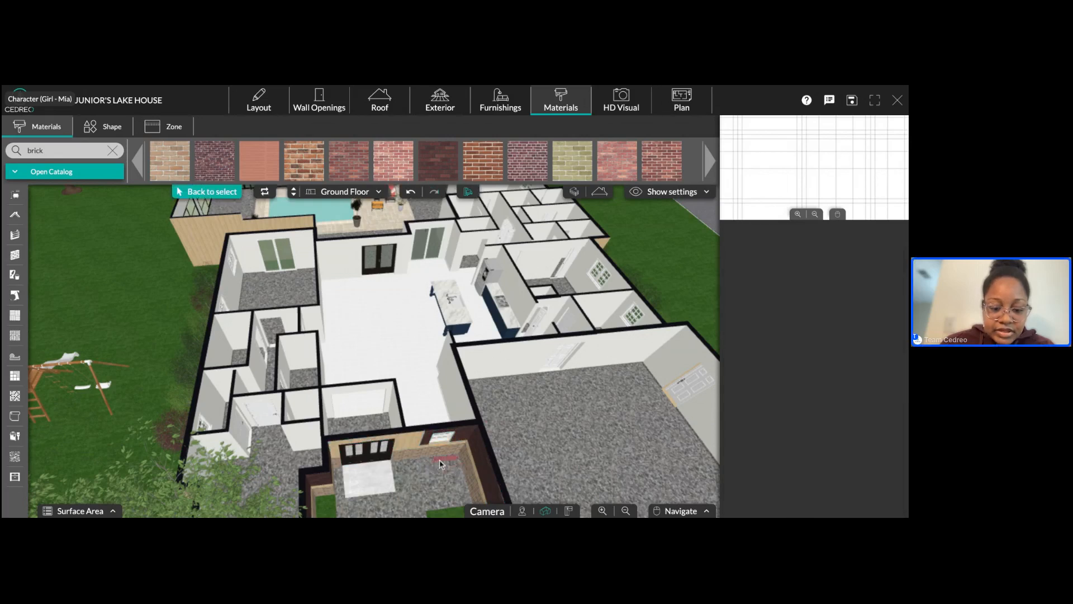
pyautogui.press('Escape')
pyautogui.click(457, 435)
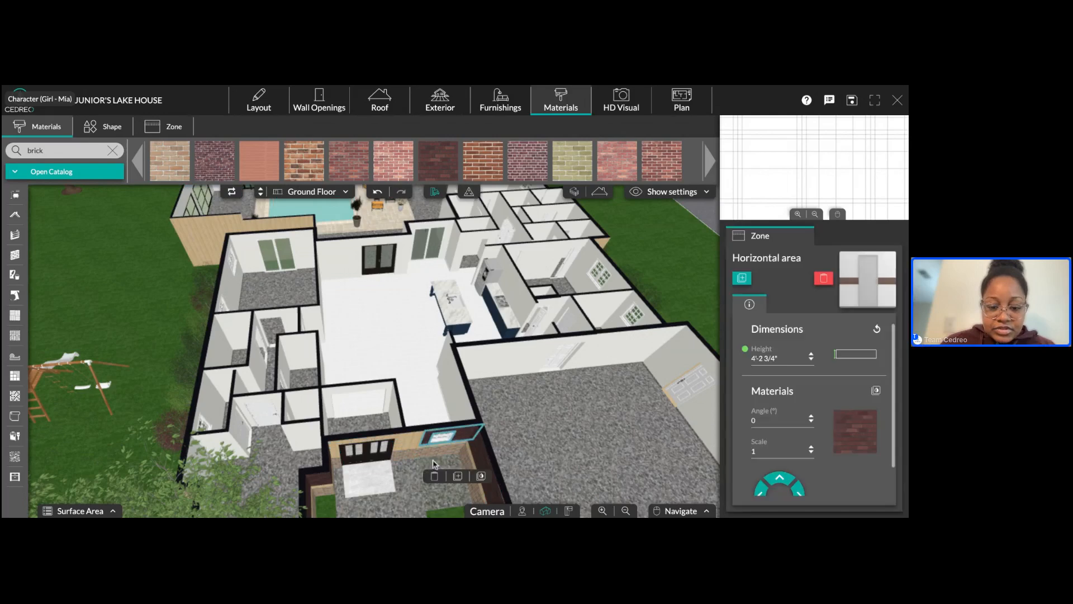
pyautogui.click(438, 477)
# - Try to duplicate the garage side wall's brick horizontal area onto the front door wall
pyautogui.click(477, 465)
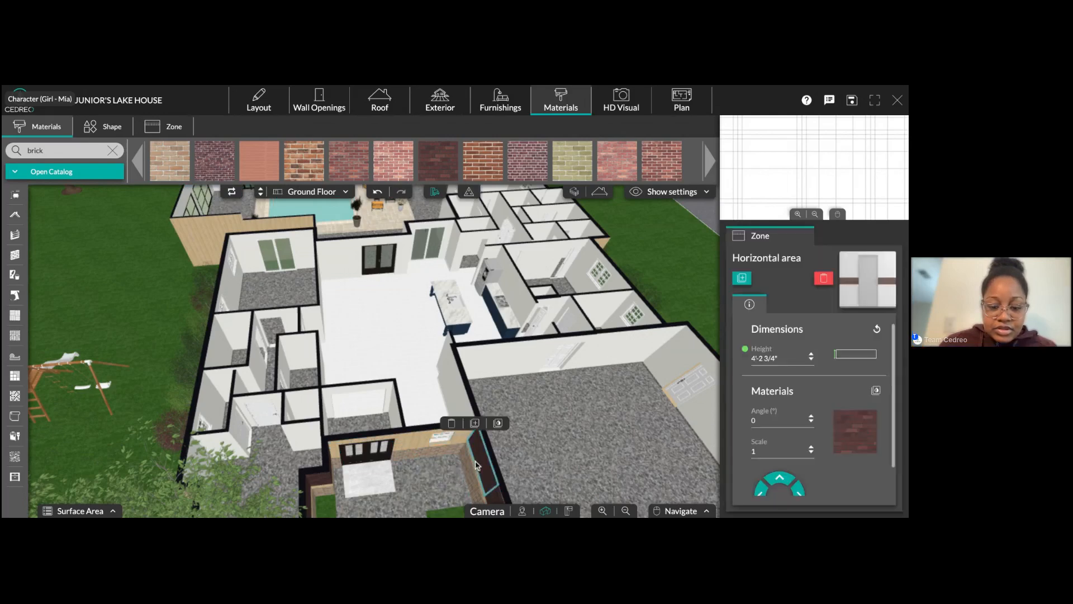
pyautogui.click(475, 424)
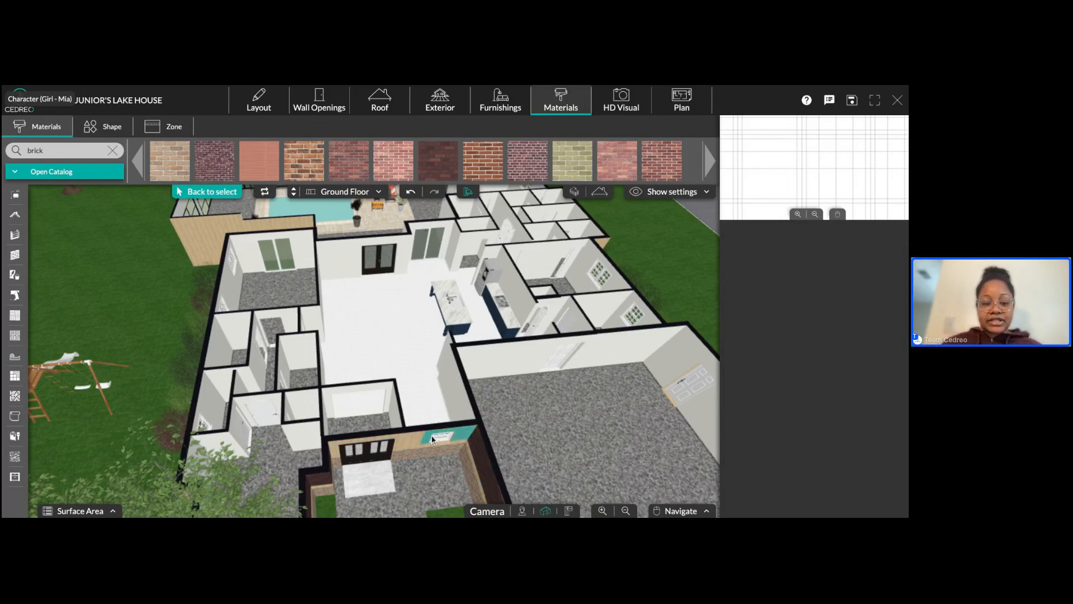
pyautogui.click(383, 446)
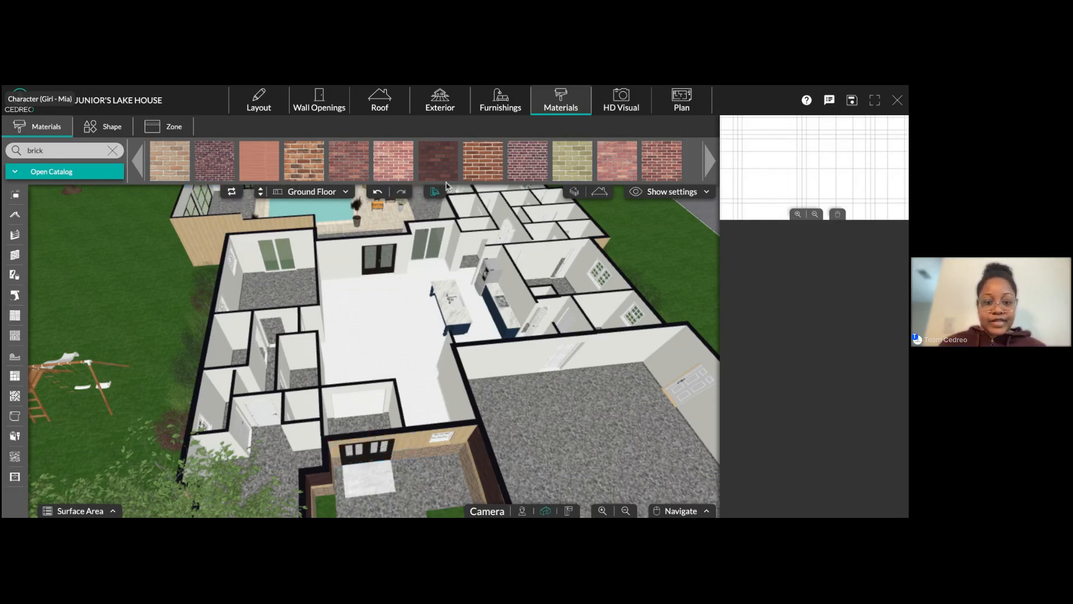
# - Show the roof and the upper level again, and undo the last change
pyautogui.click(601, 193)
pyautogui.click(575, 192)
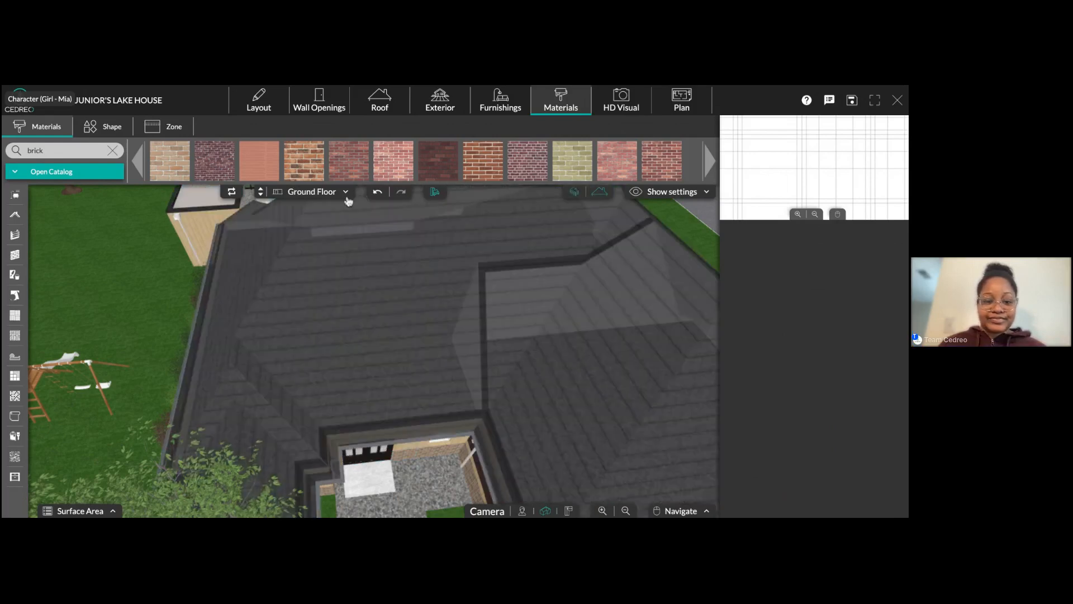
pyautogui.click(378, 193)
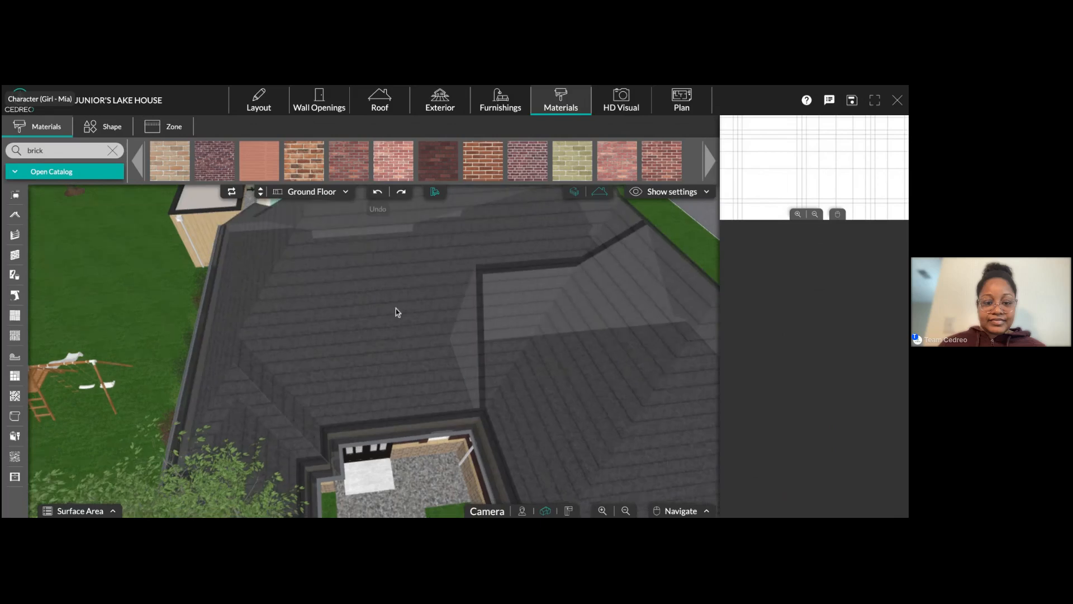
# - Delete the dark brick horizontal areas from the garage walls and the walls around the front door
pyautogui.scroll(-5, 396, 319)
pyautogui.moveTo(397, 335)
pyautogui.mouseDown(button='right')
pyautogui.moveTo(398, 299)
pyautogui.moveTo(398, 326)
pyautogui.moveTo(387, 326)
pyautogui.mouseUp(button='right')
pyautogui.click(479, 339)
pyautogui.press('Delete')
pyautogui.click(443, 345)
pyautogui.click(421, 378)
pyautogui.click(438, 331)
pyautogui.click(412, 367)
pyautogui.click(398, 329)
pyautogui.click(369, 364)
pyautogui.click(386, 330)
pyautogui.click(353, 360)
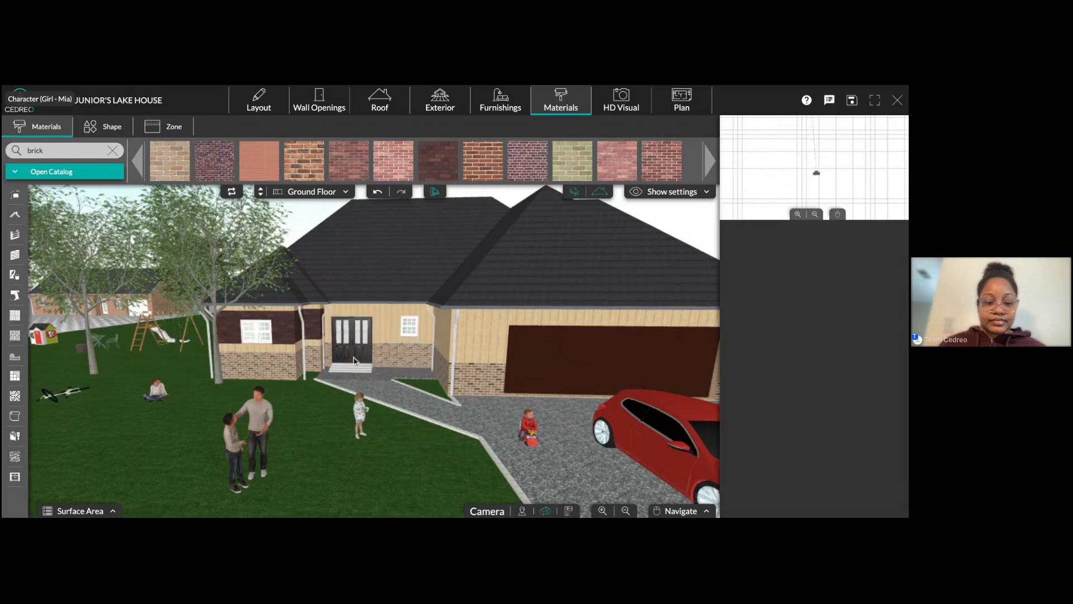
# - Delete the remaining dark brick horizontal areas from the narrow, angled and window walls of the wing beside the entry
pyautogui.click(322, 325)
pyautogui.click(295, 368)
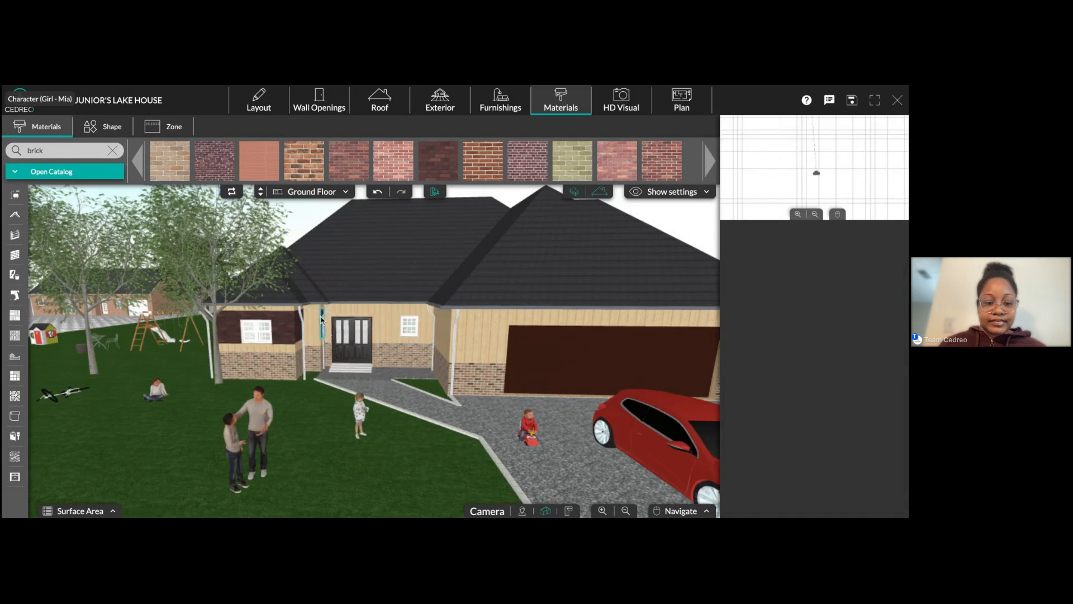
pyautogui.click(323, 324)
pyautogui.click(296, 367)
pyautogui.click(303, 331)
pyautogui.click(277, 364)
pyautogui.click(280, 335)
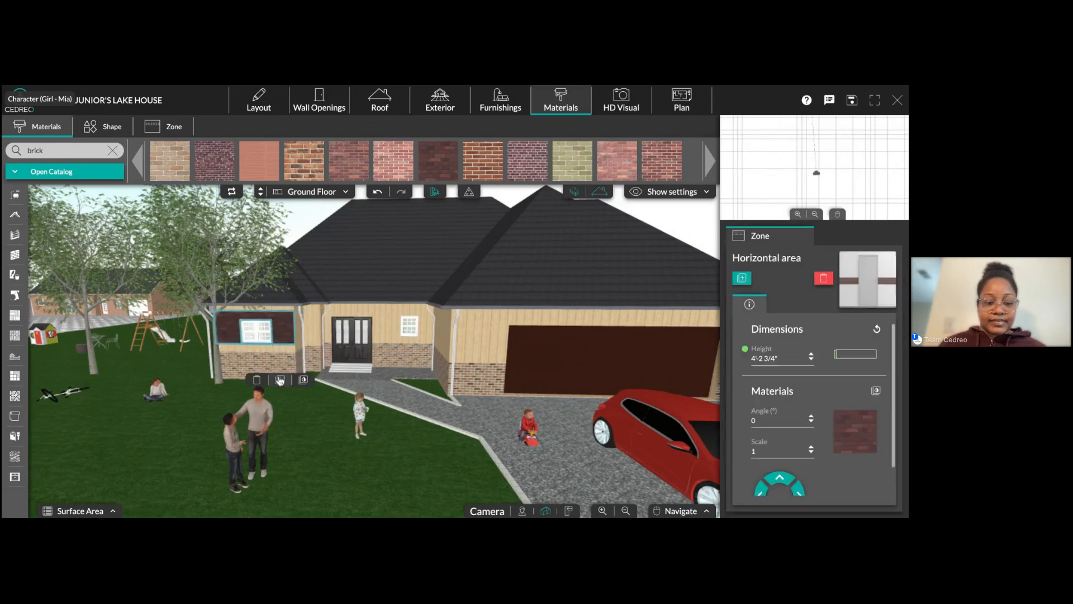
pyautogui.click(258, 380)
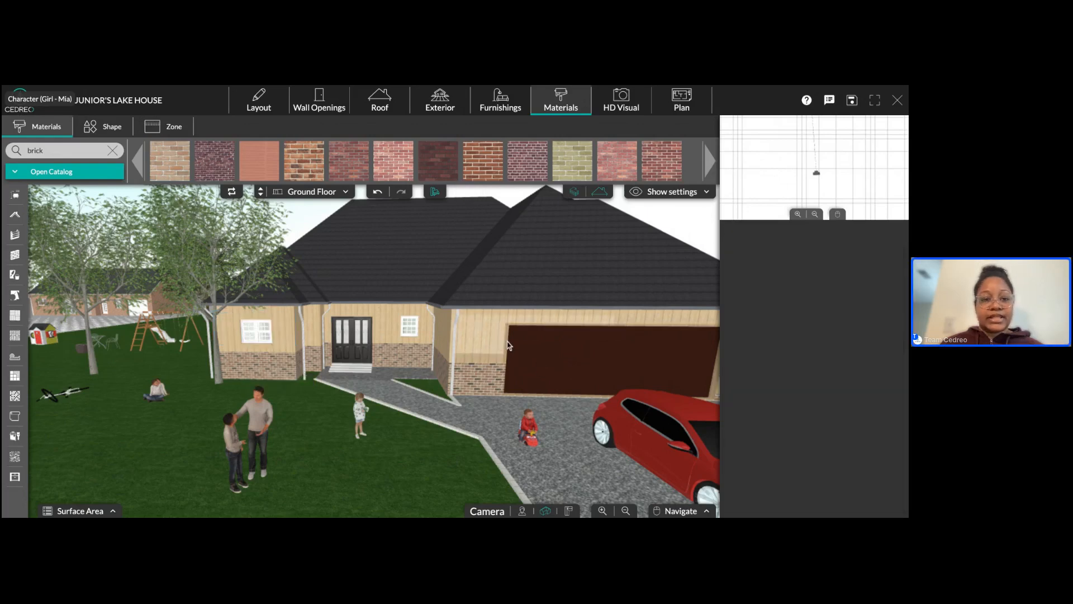
# - Open the gallery of HD renderings to view the render of the house exterior
pyautogui.click(621, 101)
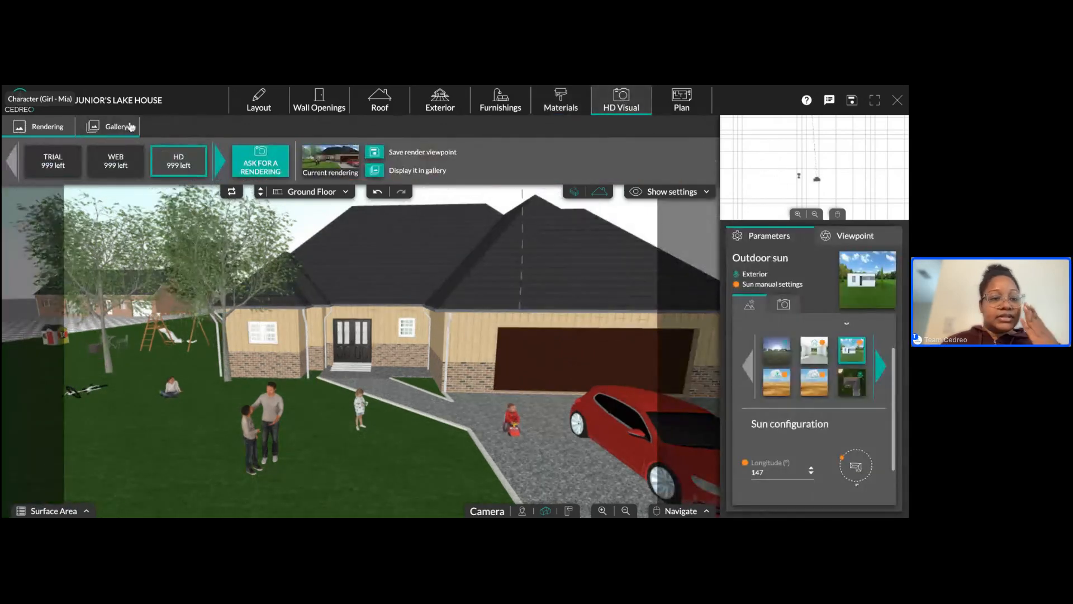
pyautogui.click(108, 128)
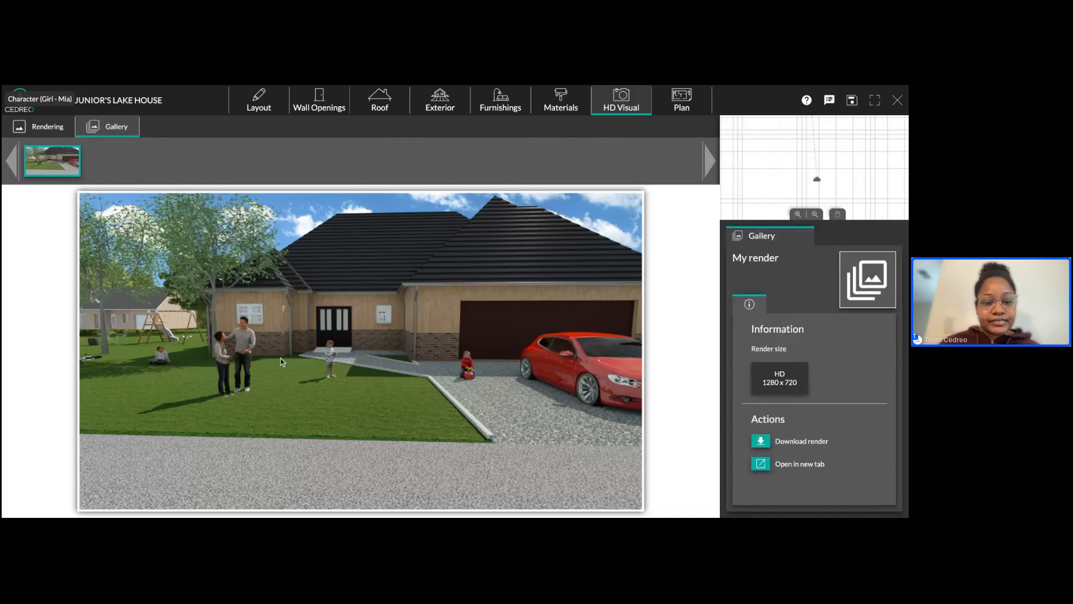
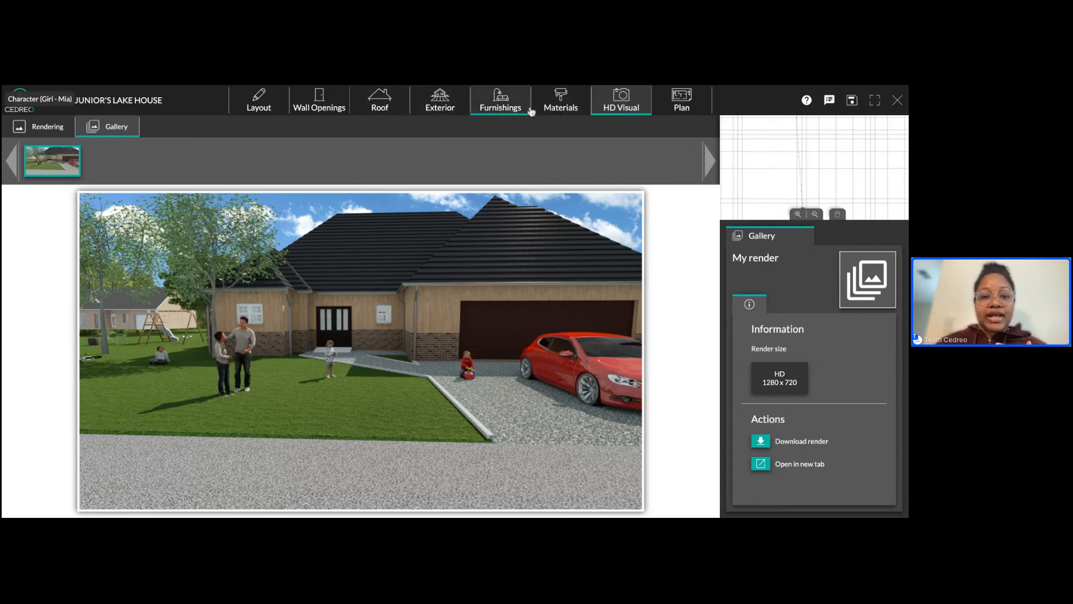
# - Return to the 3D materials view and move the camera through the facade to view the interior with the kitchen island
pyautogui.click(576, 109)
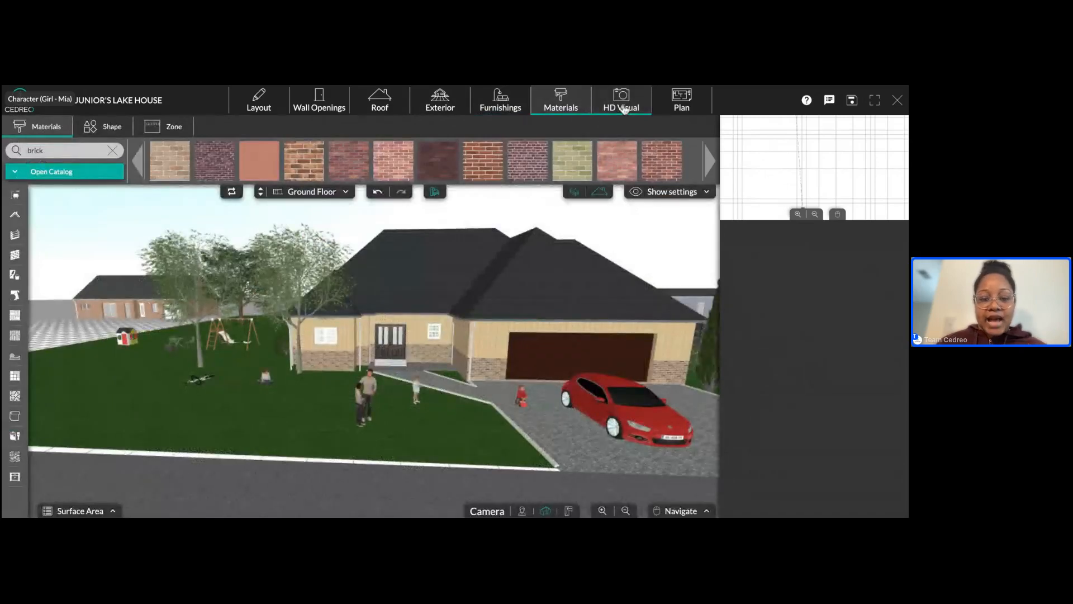
pyautogui.moveTo(585, 295); pyautogui.dragTo(432, 309)
pyautogui.scroll(2, 433, 309)
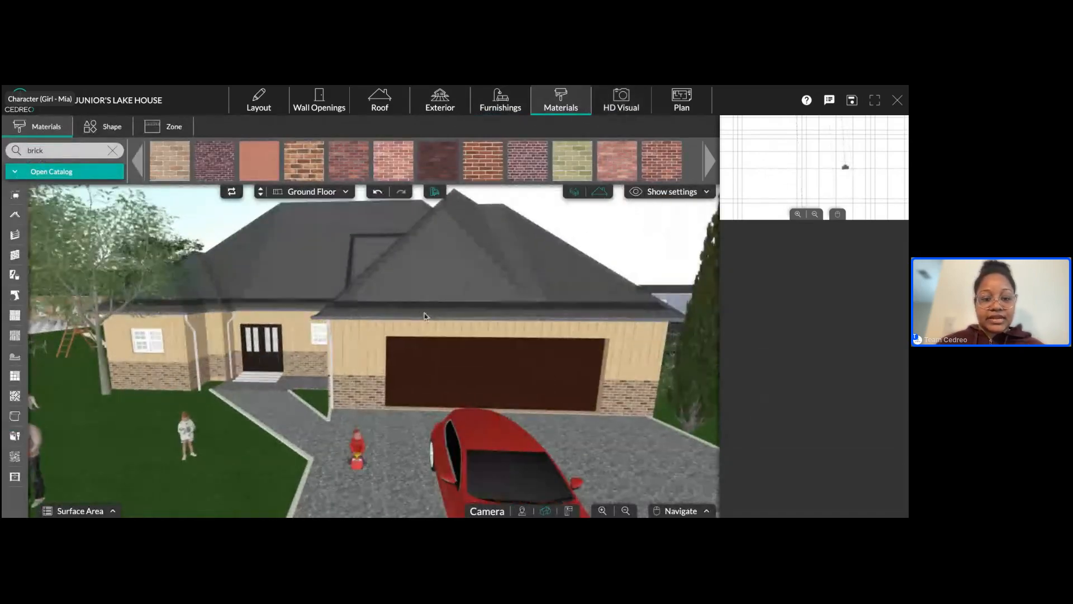
pyautogui.scroll(6, 354, 276)
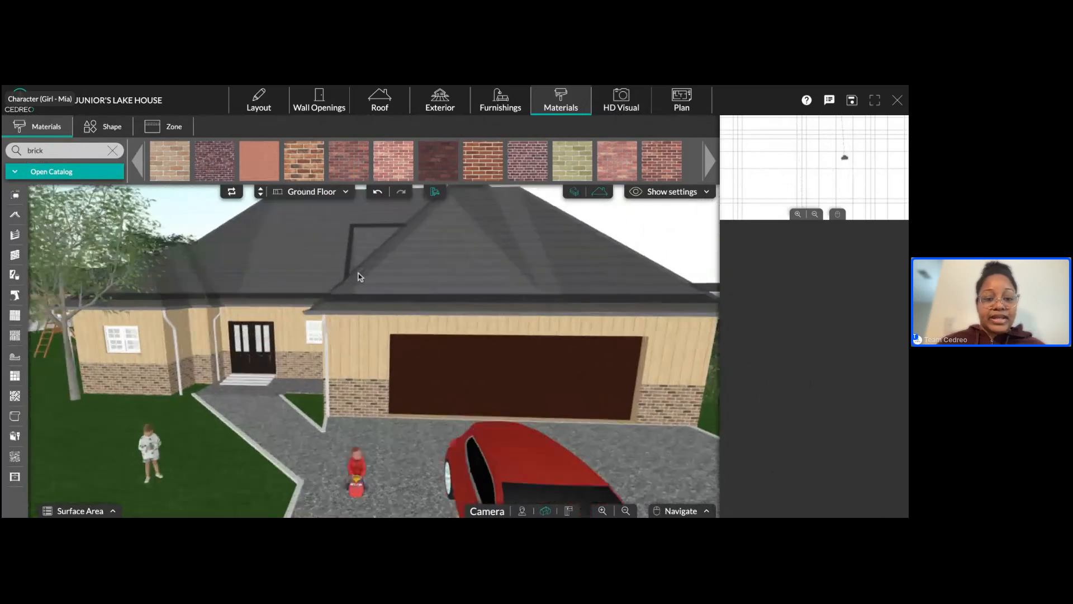
pyautogui.scroll(5, 432, 277)
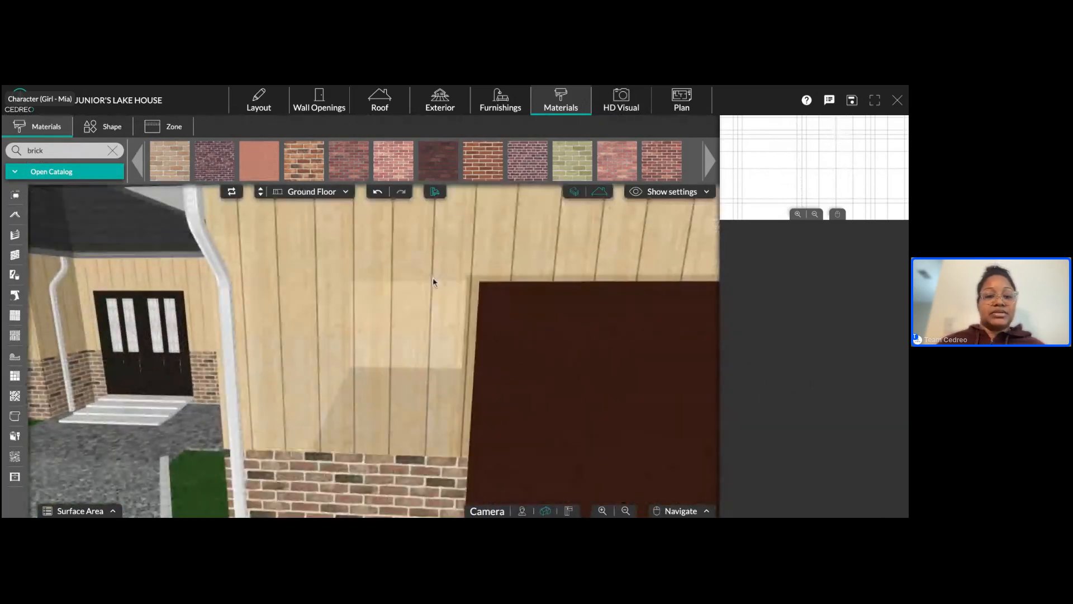
pyautogui.scroll(3, 442, 302)
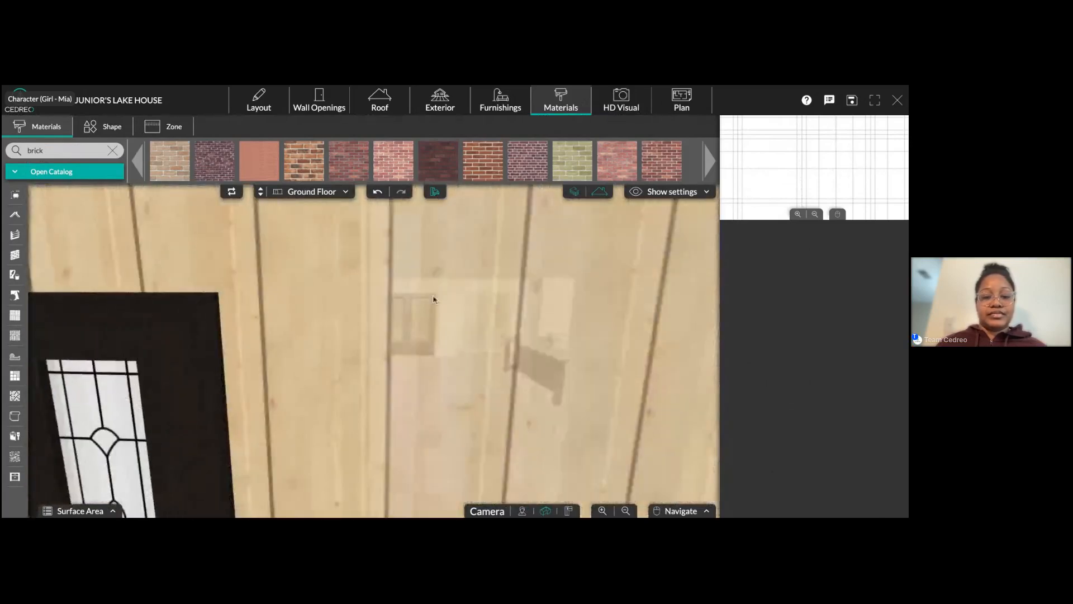
pyautogui.scroll(1, 419, 304)
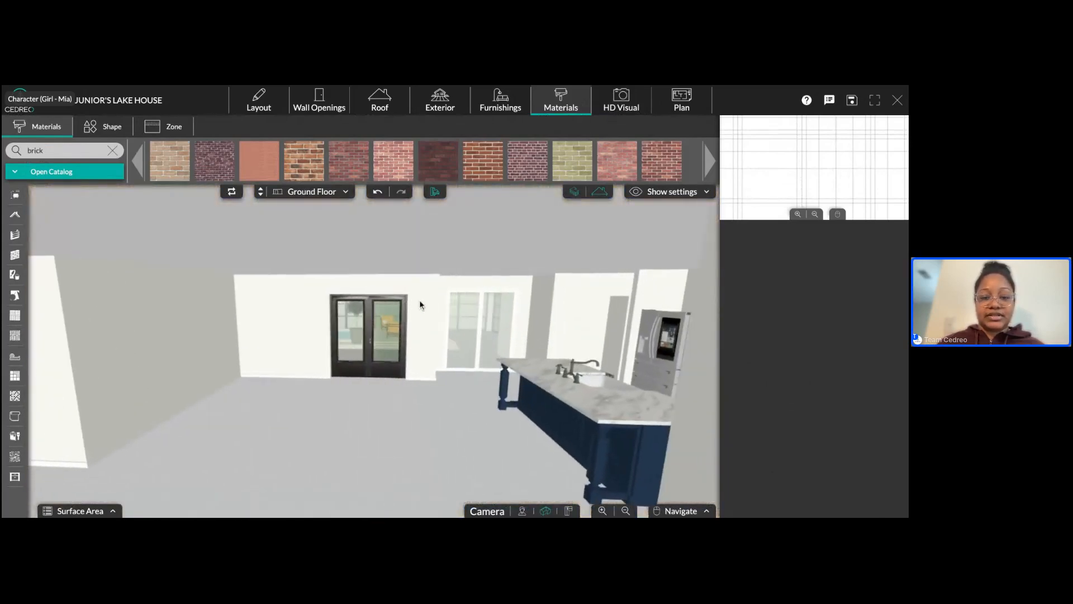
pyautogui.scroll(-1, 410, 254)
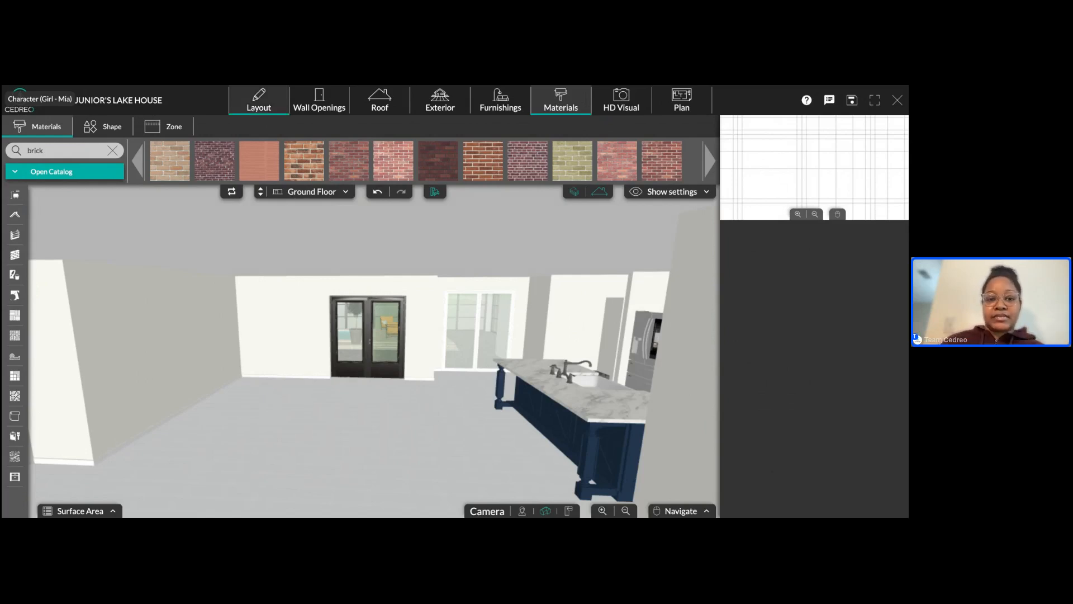
# - Open the 2D floor plan layout and switch the active level to 1 floor
pyautogui.click(258, 100)
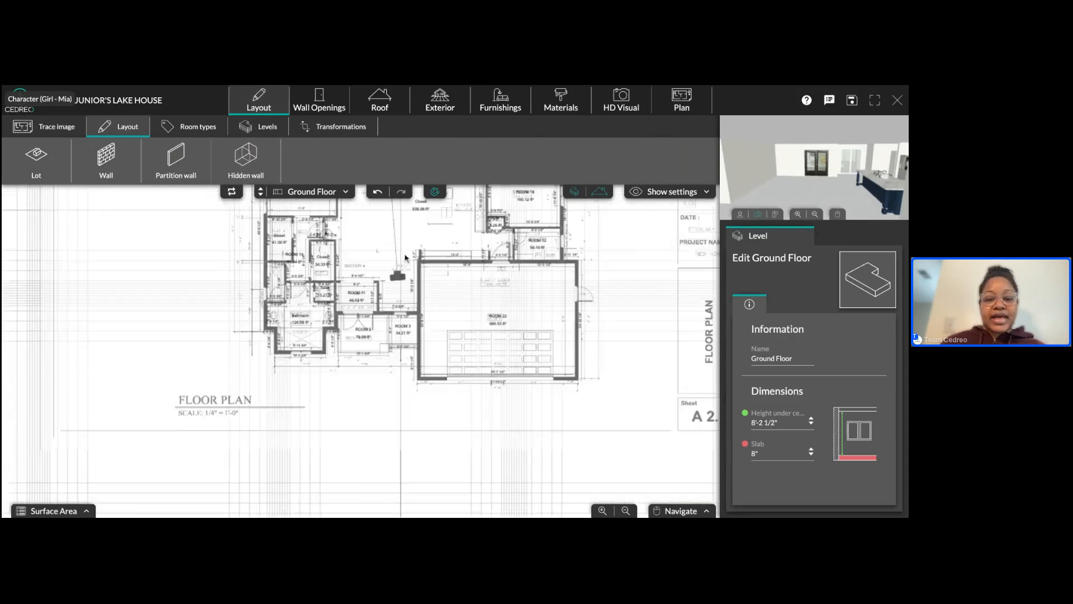
pyautogui.click(312, 192)
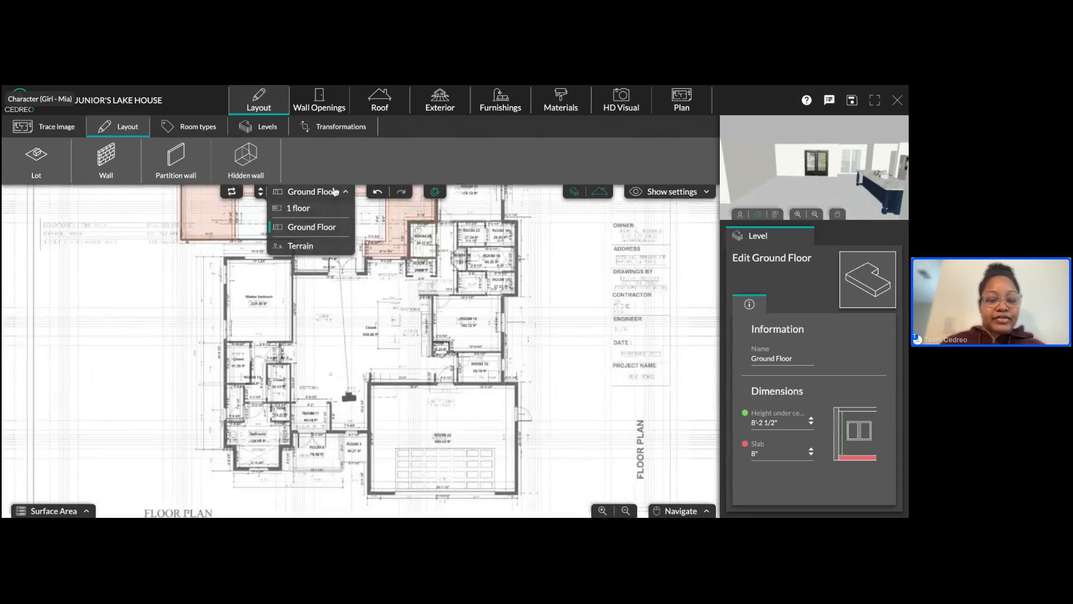
pyautogui.click(312, 230)
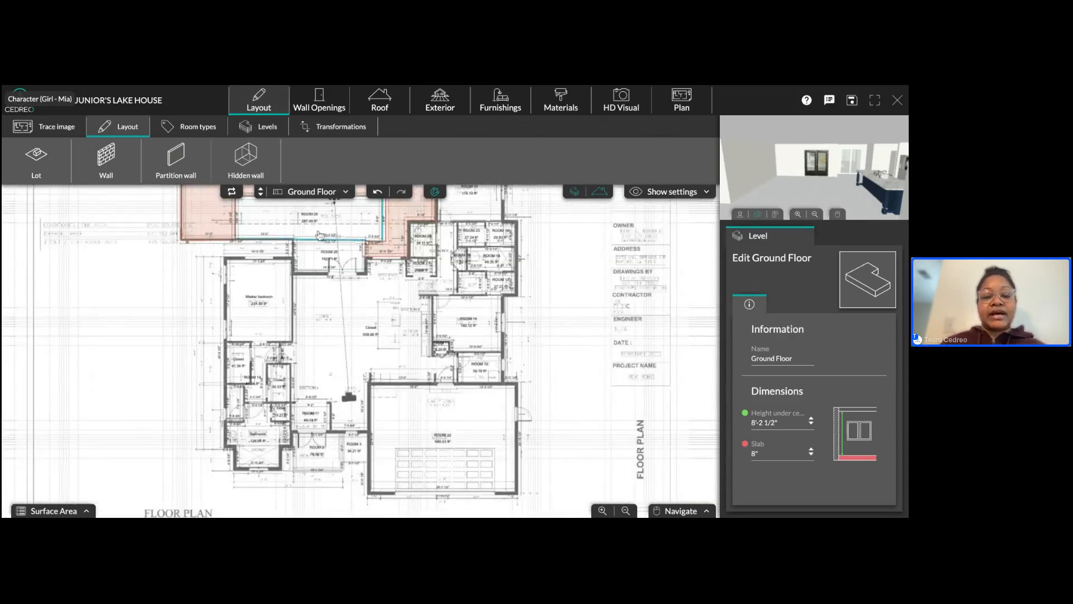
pyautogui.click(316, 192)
pyautogui.click(312, 216)
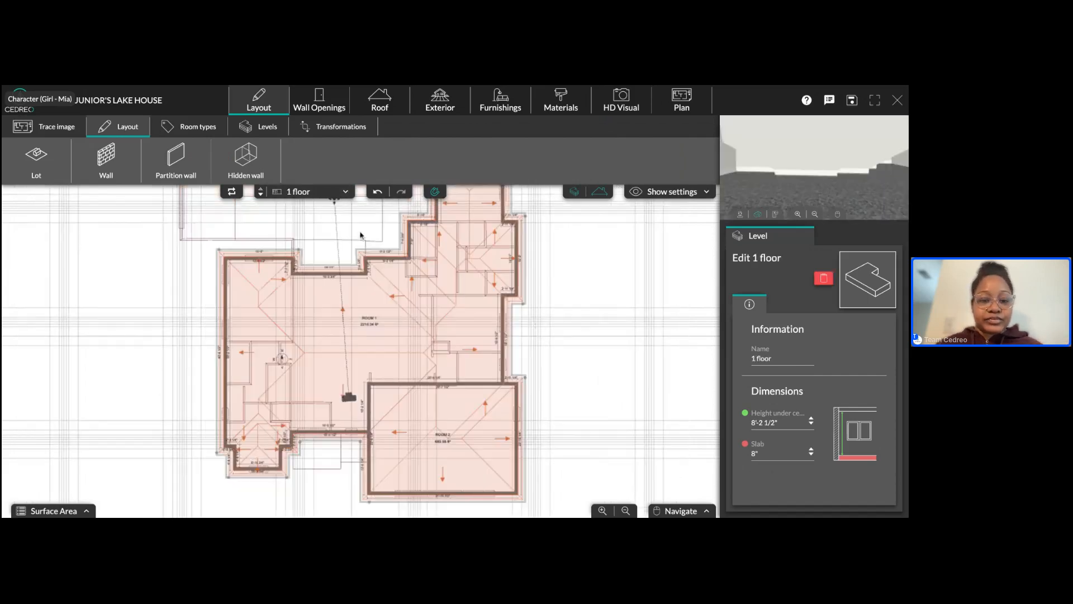
# - Hide the roof on the 1 floor plan
pyautogui.moveTo(585, 340); pyautogui.dragTo(601, 350)
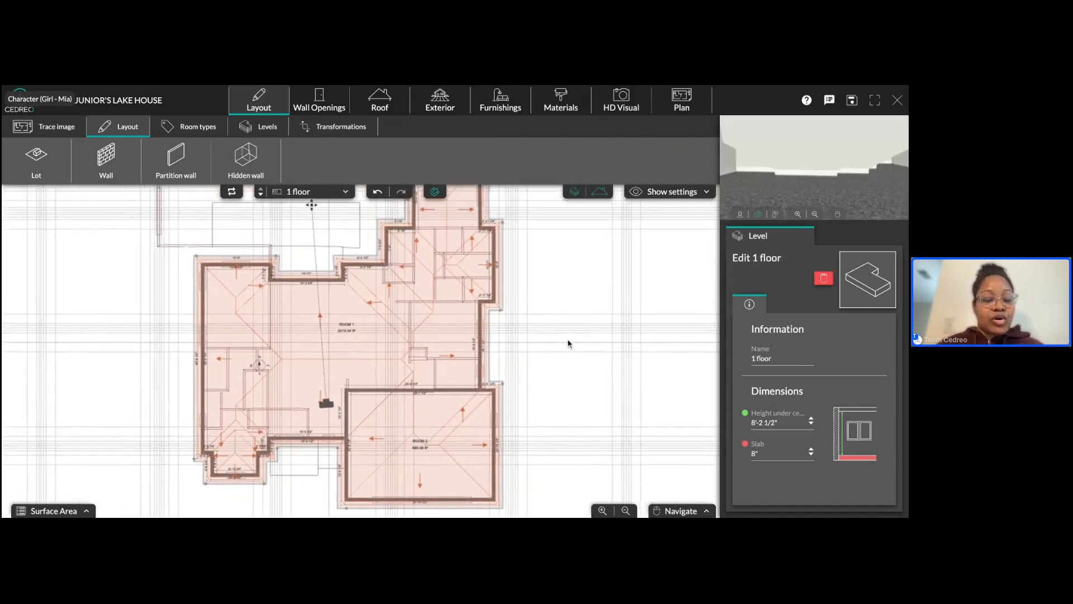
pyautogui.scroll(3, 529, 337)
pyautogui.scroll(1, 531, 337)
pyautogui.moveTo(481, 371); pyautogui.dragTo(548, 326)
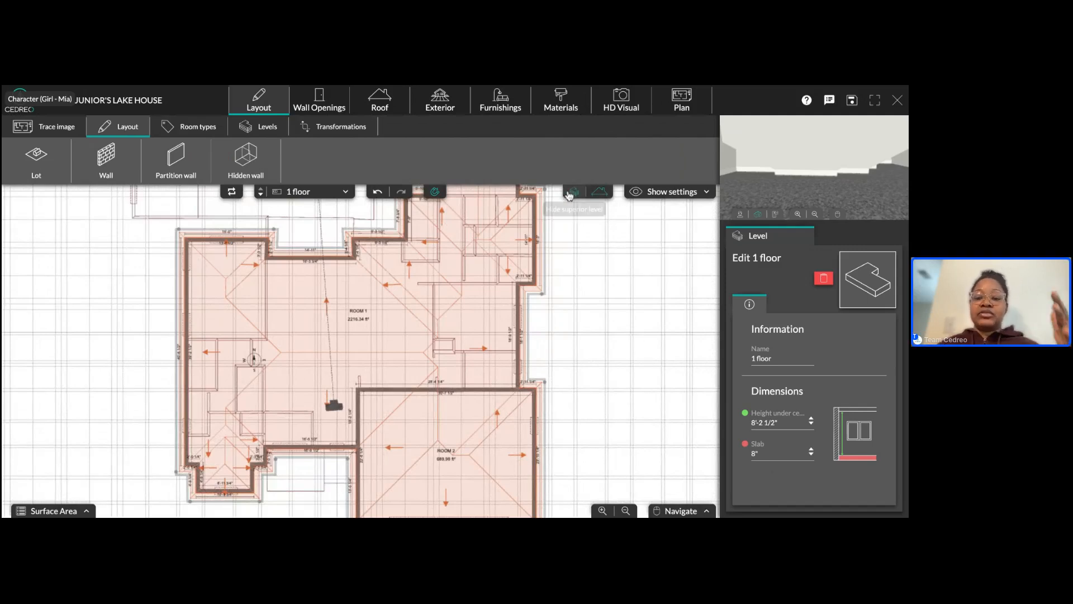
pyautogui.click(600, 194)
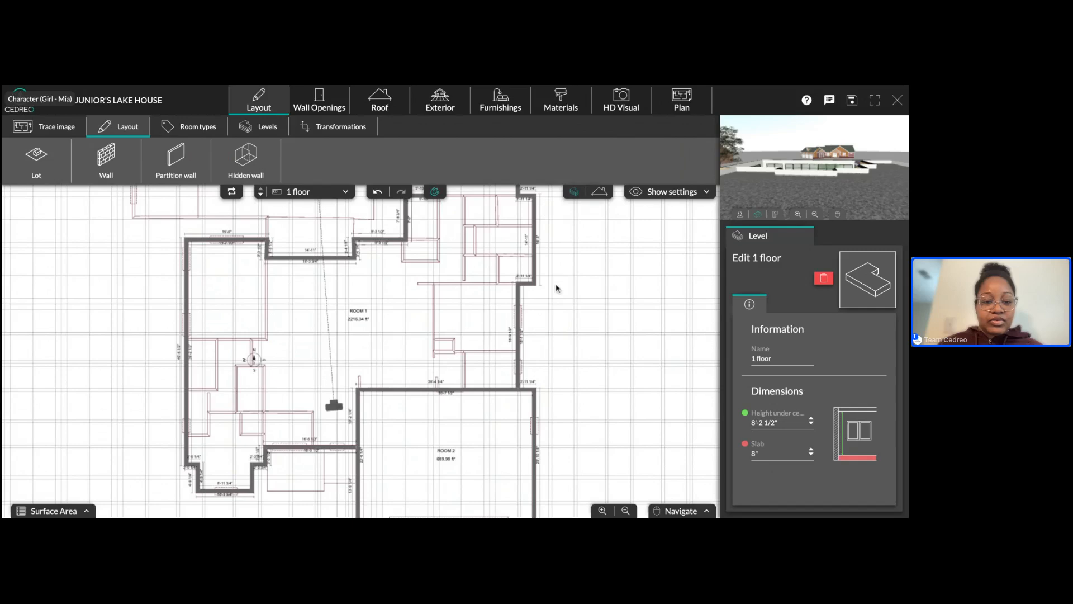
# - Examine the 1 floor plan's walls around Room 1 and Room 2 against the outlines of the level below
pyautogui.scroll(1, 516, 318)
pyautogui.scroll(3, 517, 318)
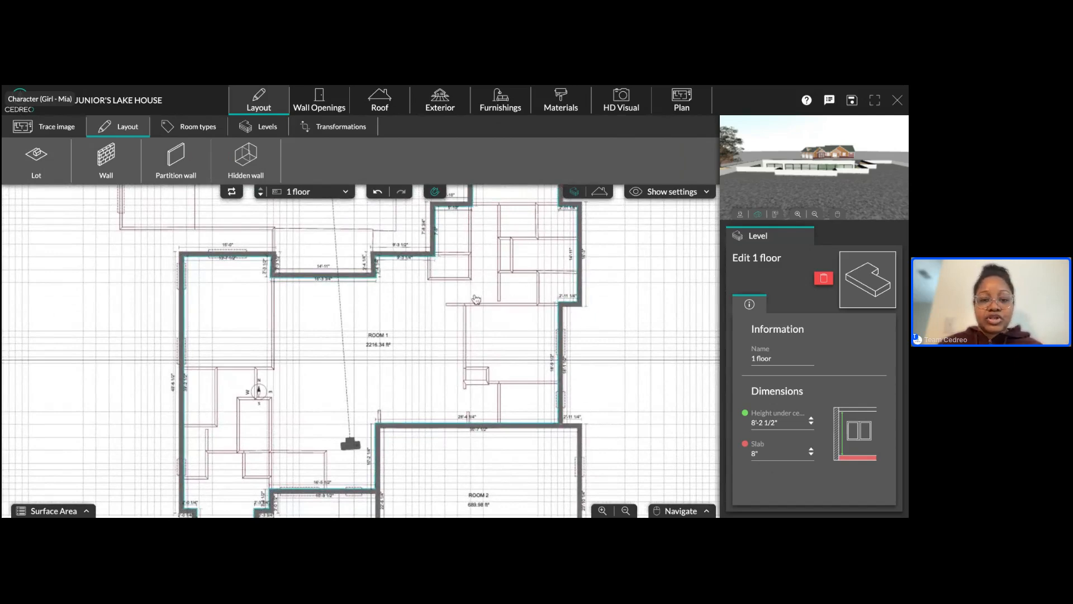
pyautogui.scroll(1, 390, 343)
pyautogui.scroll(4, 390, 342)
pyautogui.scroll(-3, 438, 343)
pyautogui.moveTo(438, 343); pyautogui.dragTo(450, 297)
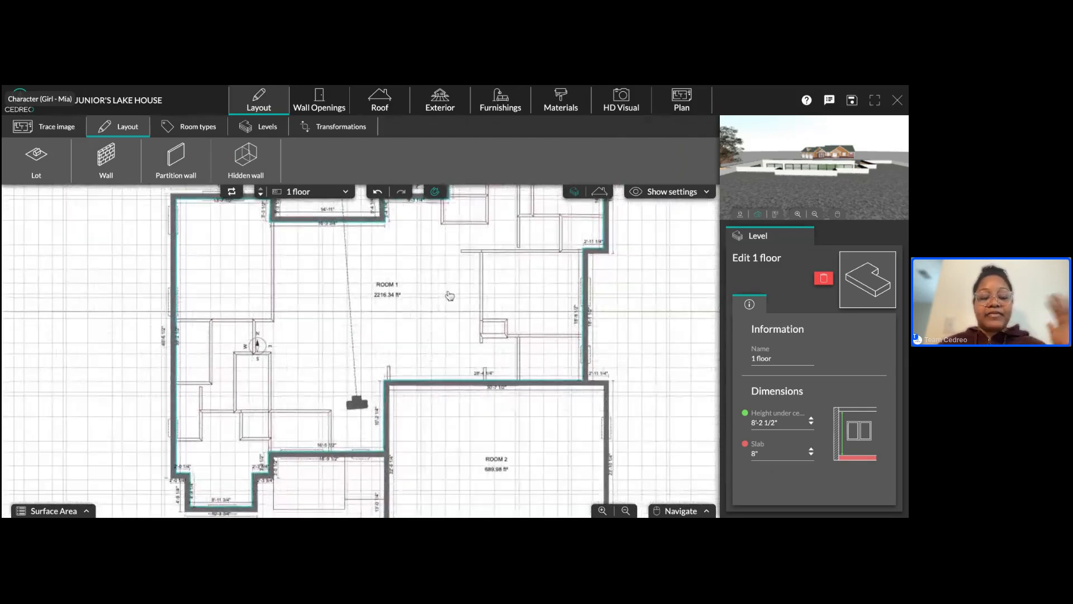
pyautogui.scroll(-1, 448, 295)
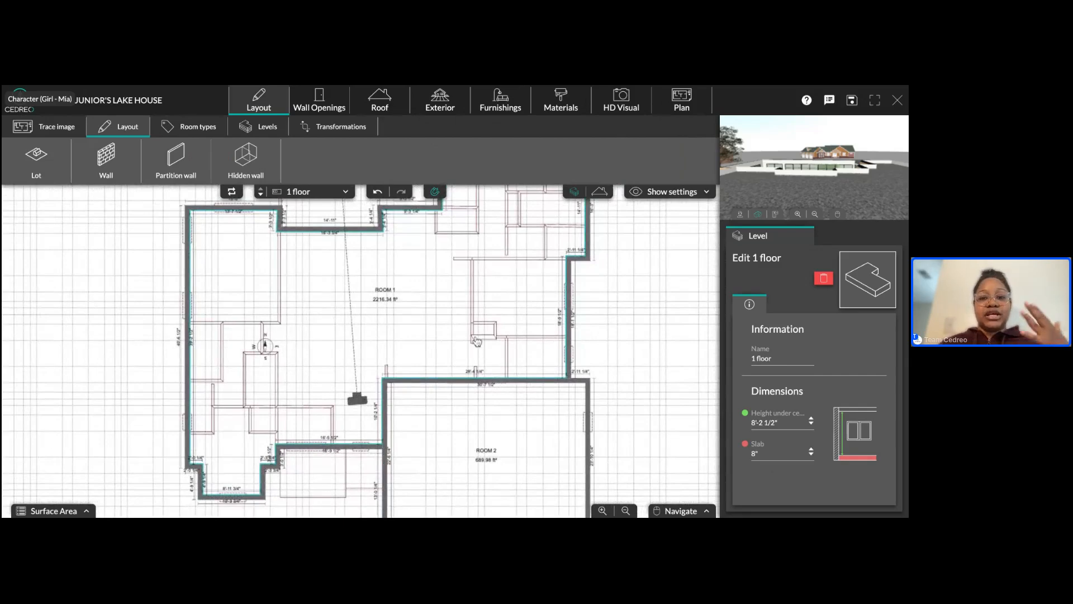
pyautogui.moveTo(505, 486); pyautogui.dragTo(498, 444)
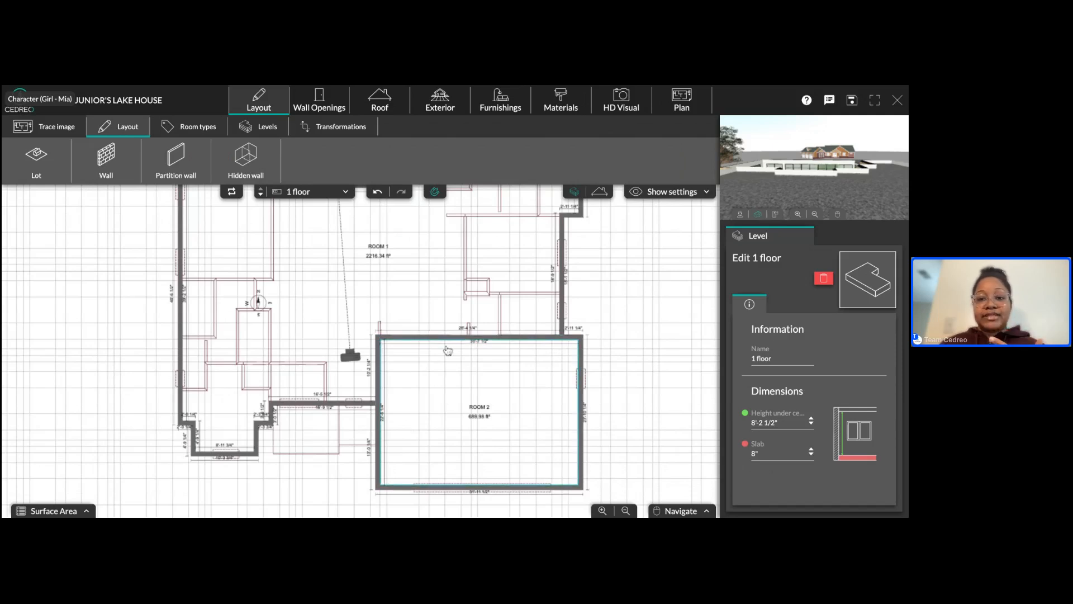
# - Show the roof again on the 1 floor and set the multi slopes roof's height to 1'-6 1/2"
pyautogui.click(599, 192)
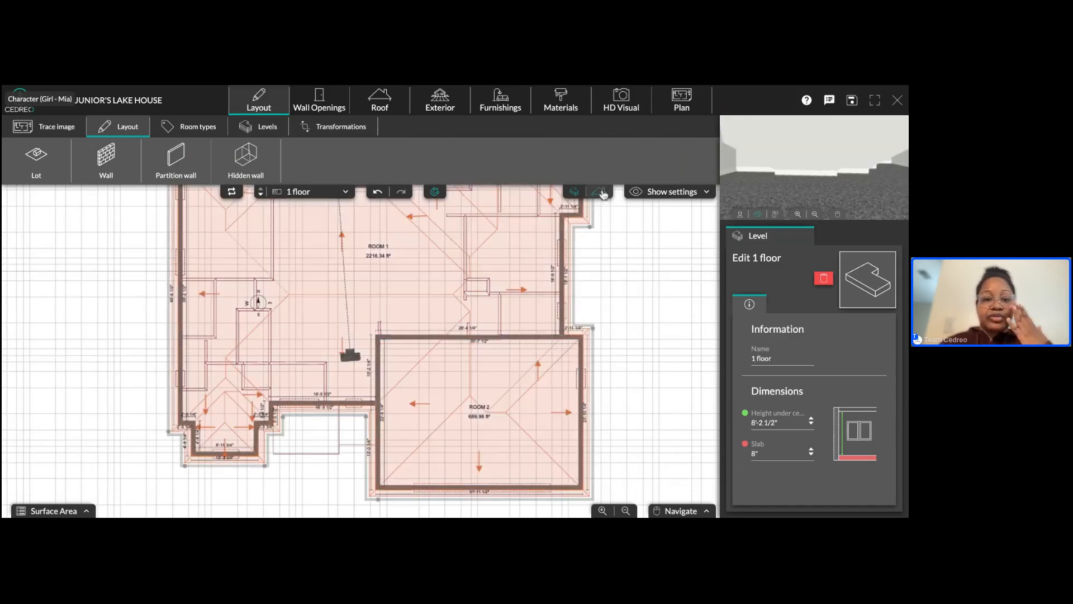
pyautogui.click(380, 110)
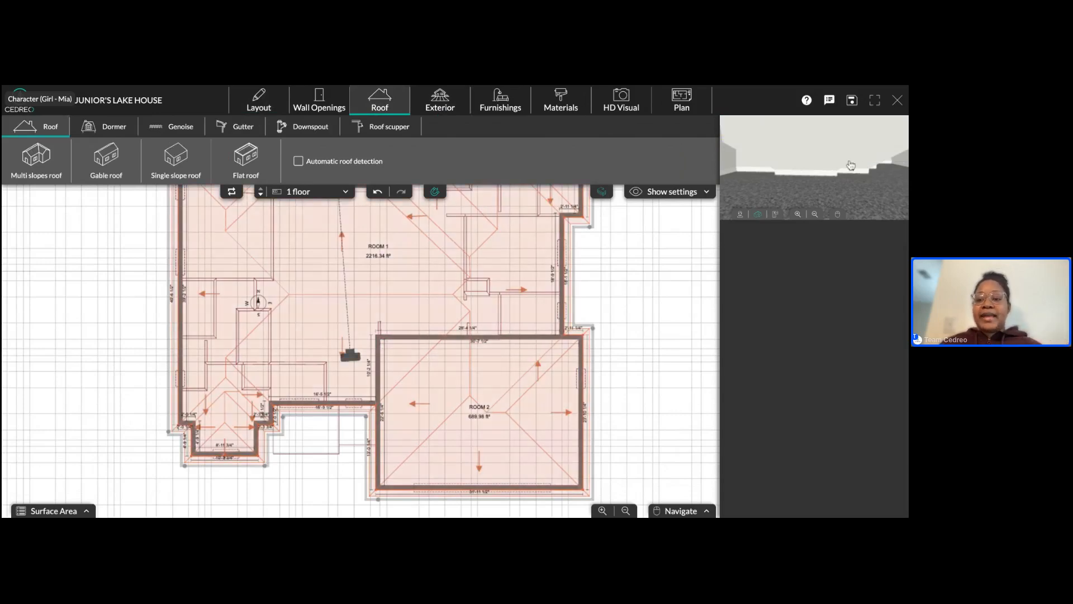
pyautogui.scroll(-5, 847, 182)
pyautogui.scroll(-5, 847, 182)
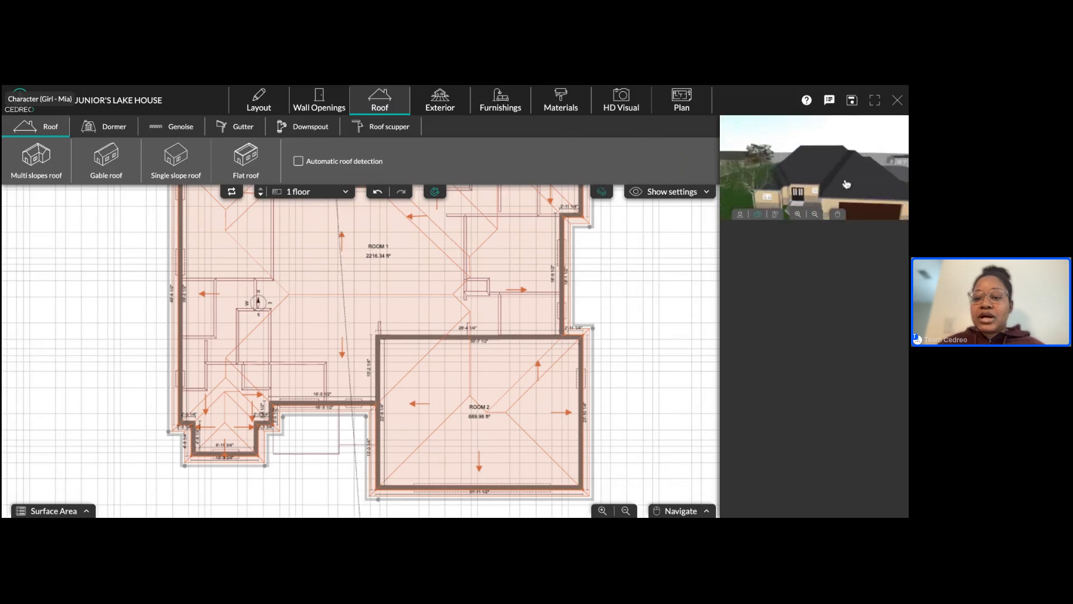
pyautogui.click(437, 289)
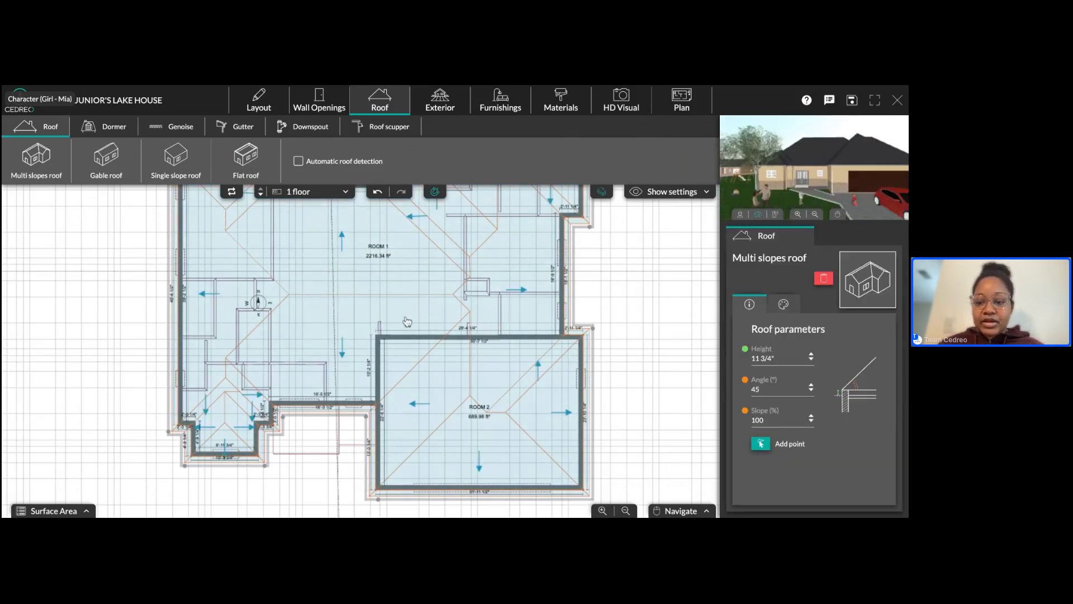
pyautogui.click(811, 355)
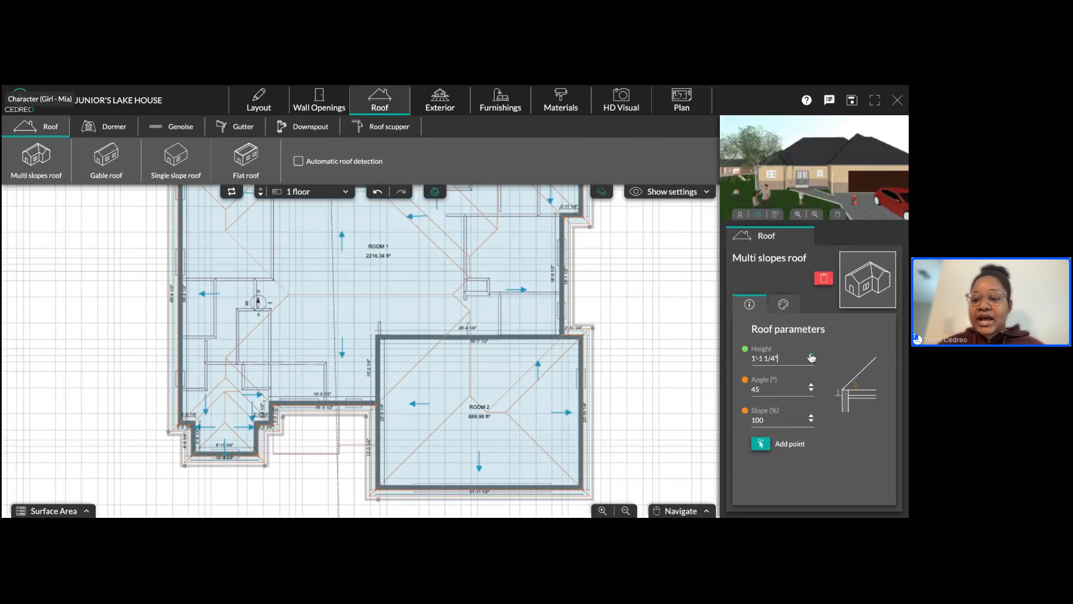
pyautogui.click(811, 356)
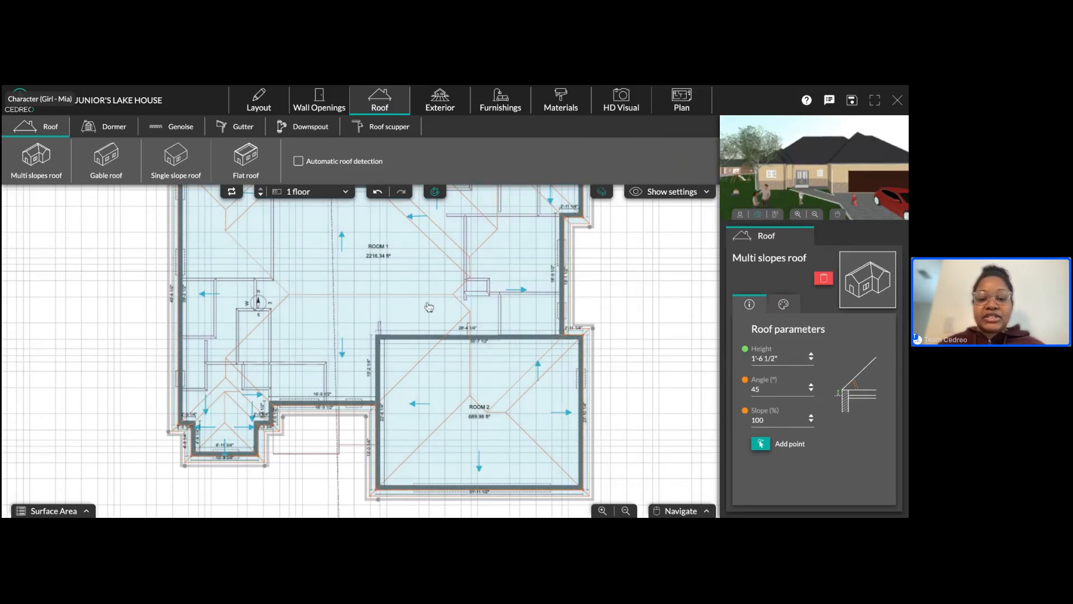
# - Delete the multi slopes roof on the 1 floor and undo the deletion
pyautogui.click(824, 278)
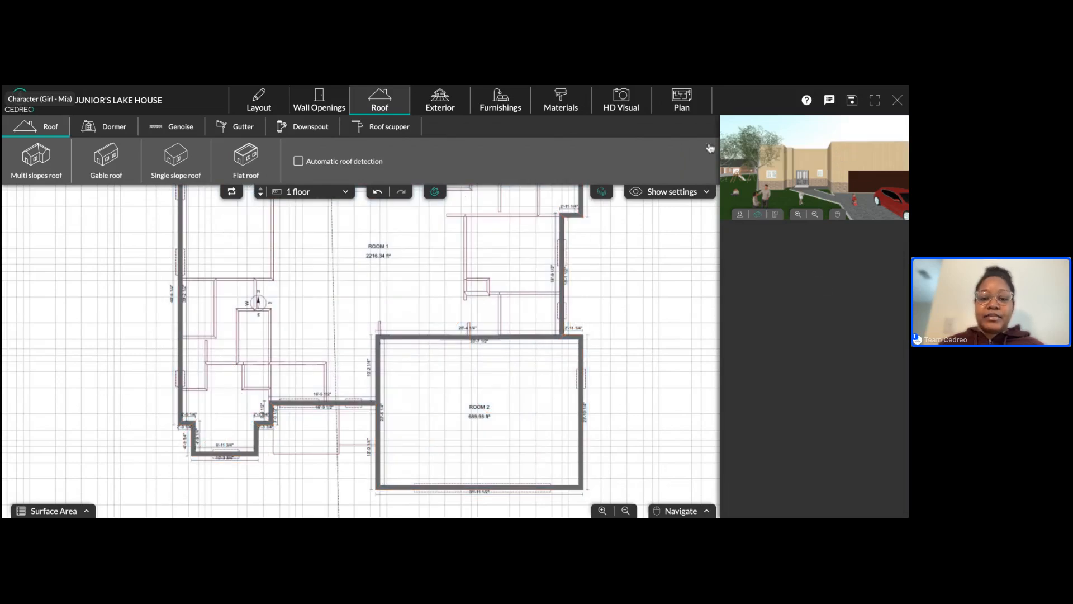
pyautogui.click(378, 192)
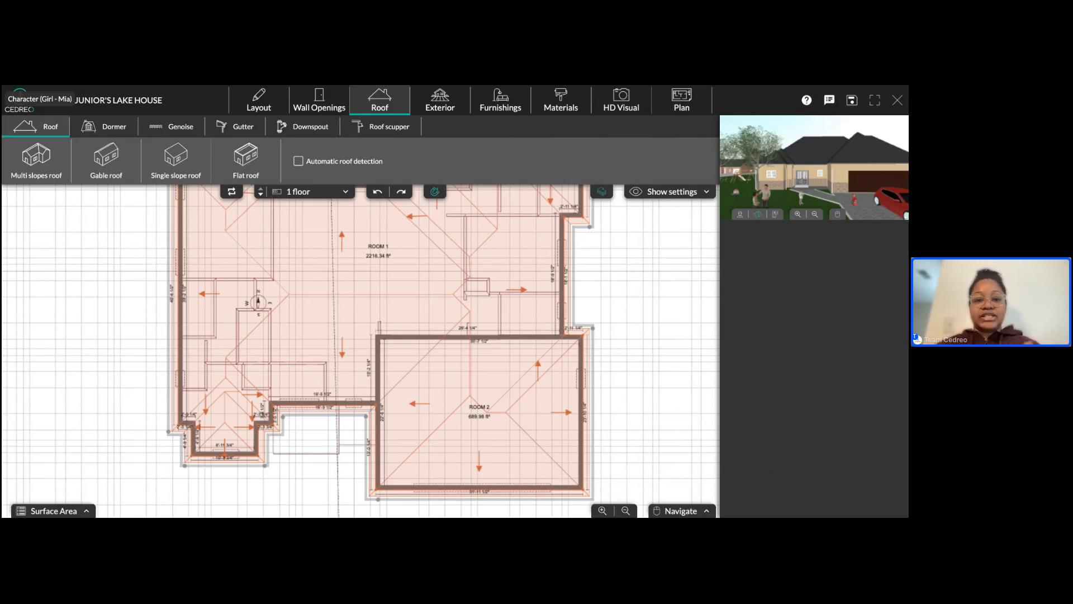
pyautogui.scroll(-1, 612, 285)
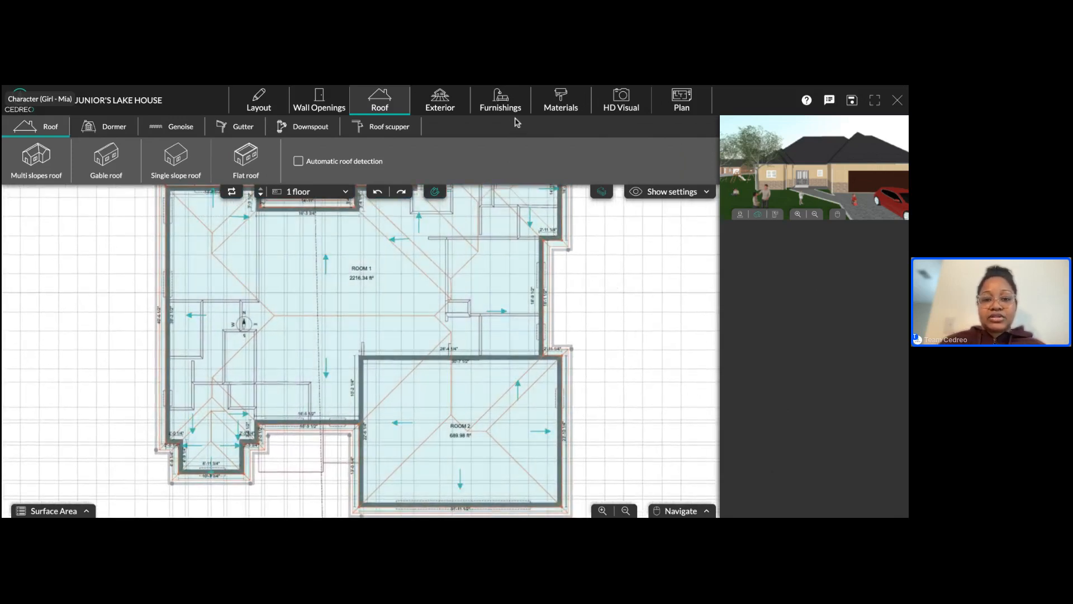
# - Move the 3D camera through the facade into the kitchen area and switch the active level to Ground Floor
pyautogui.click(625, 107)
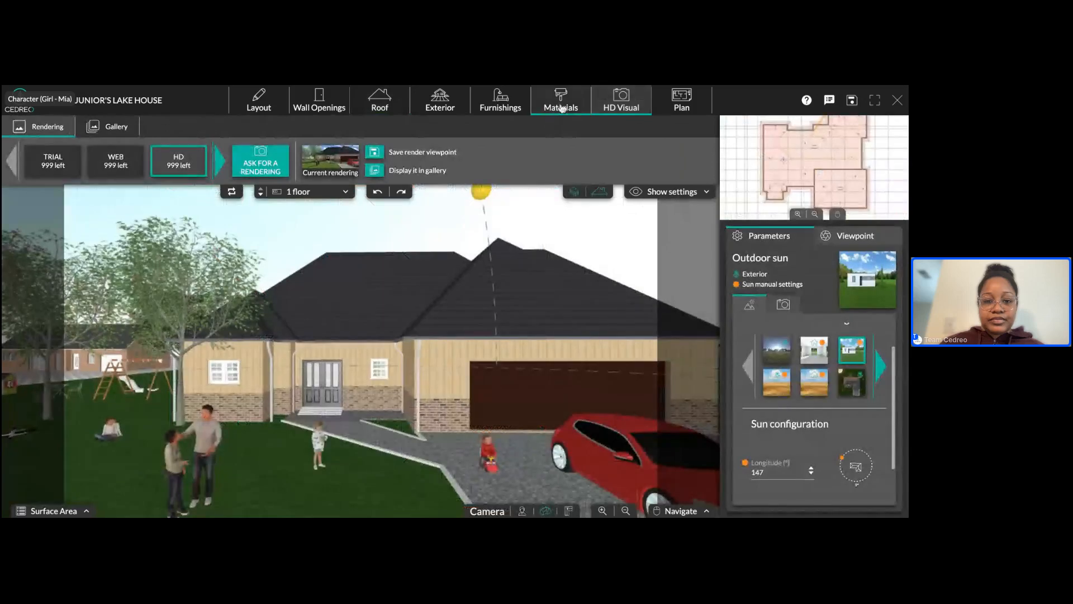
pyautogui.click(561, 101)
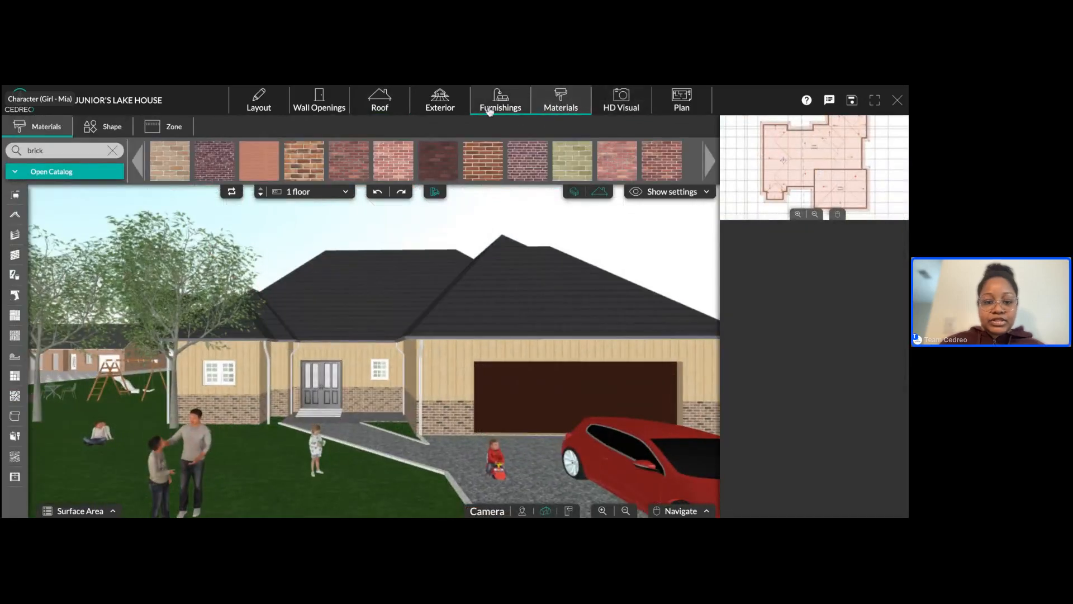
pyautogui.click(499, 103)
pyautogui.scroll(10, 520, 386)
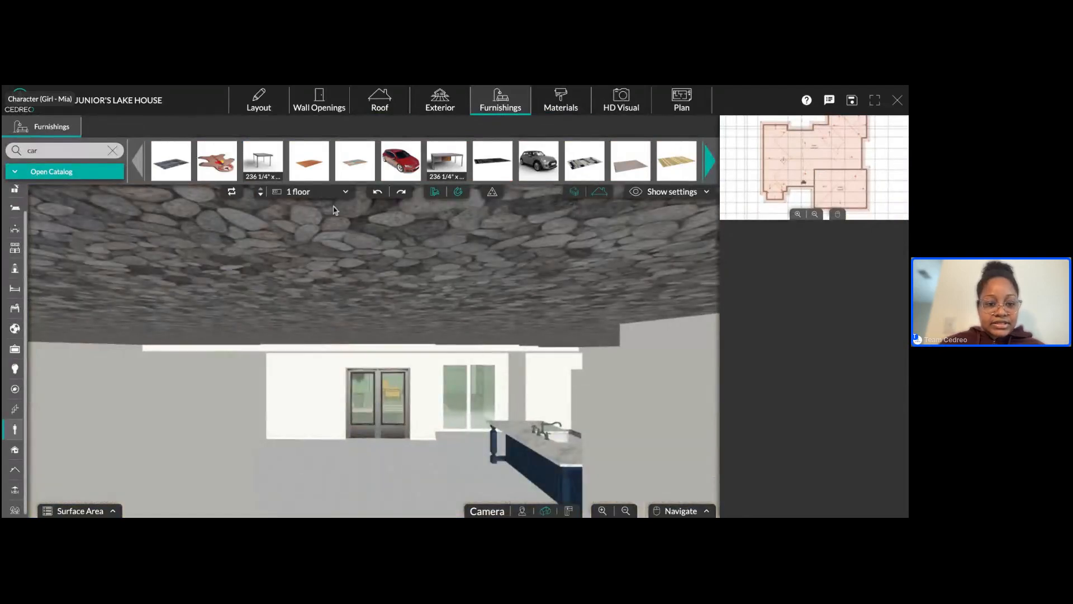
pyautogui.click(321, 192)
pyautogui.click(310, 237)
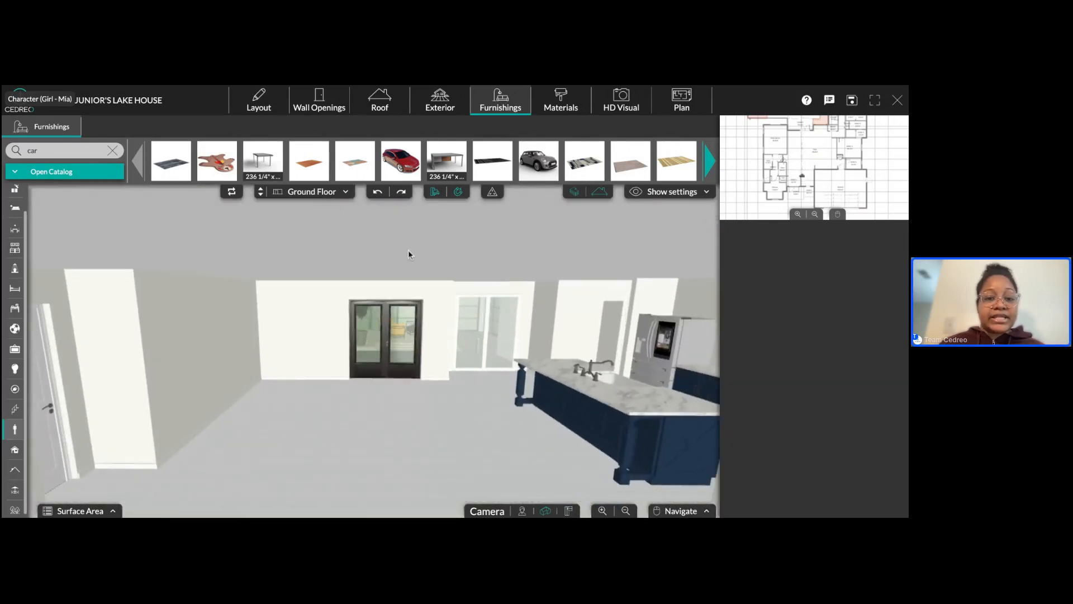
# - Apply the Natural cladding (Pine) from the natural wood claddings to the ceiling only, without covering the whole room
pyautogui.click(560, 102)
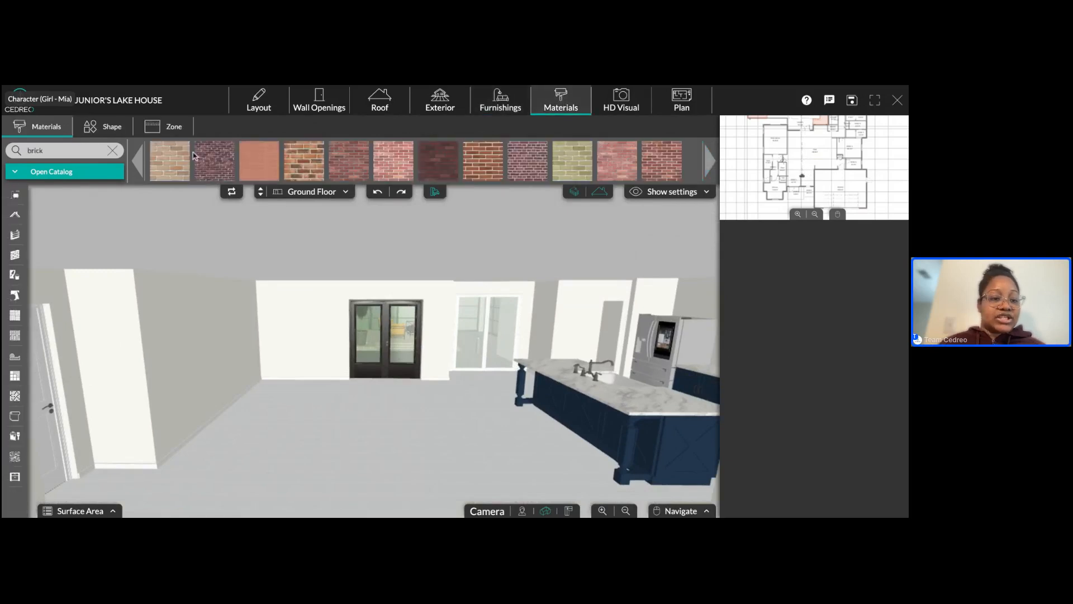
pyautogui.click(15, 235)
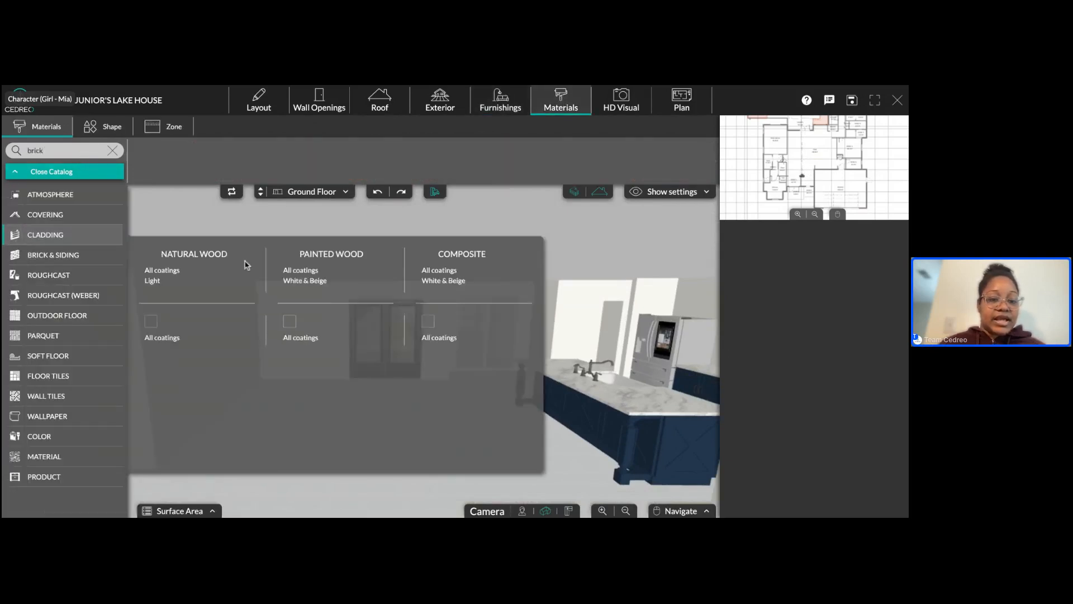
pyautogui.click(204, 271)
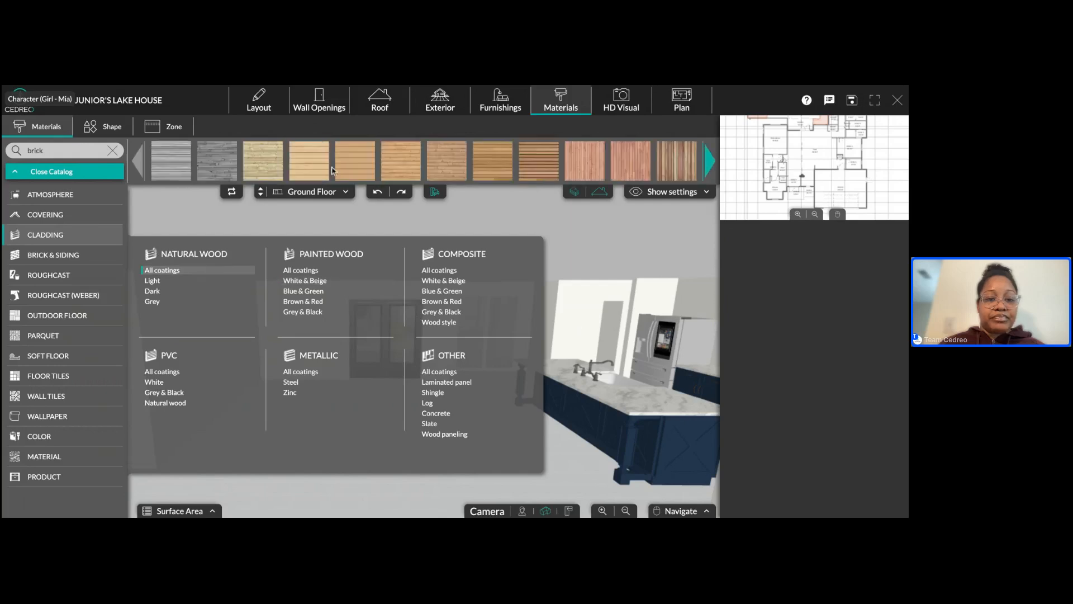
pyautogui.click(310, 162)
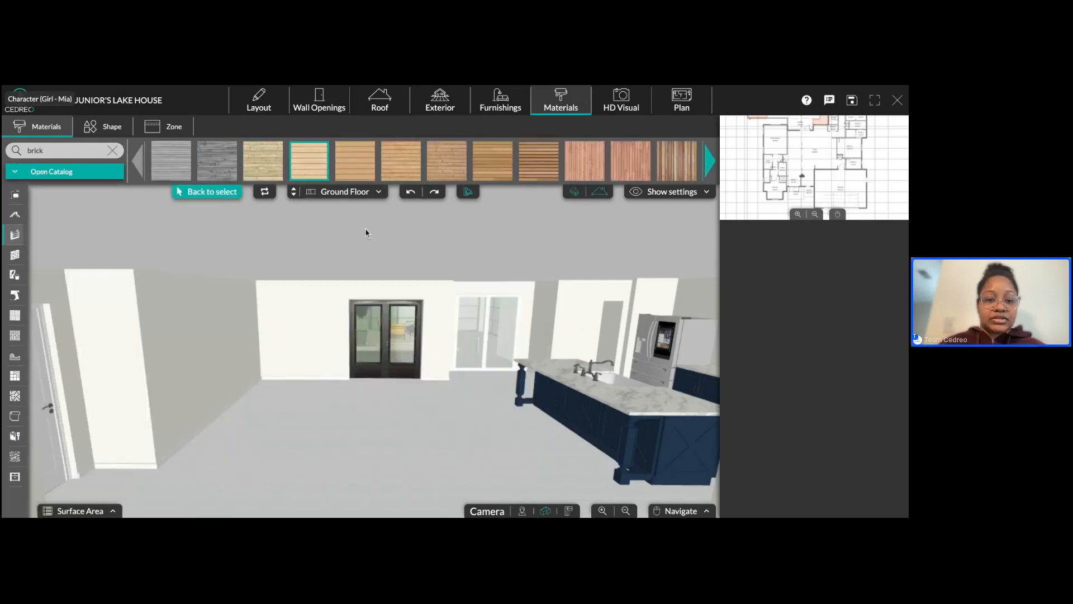
pyautogui.click(430, 249)
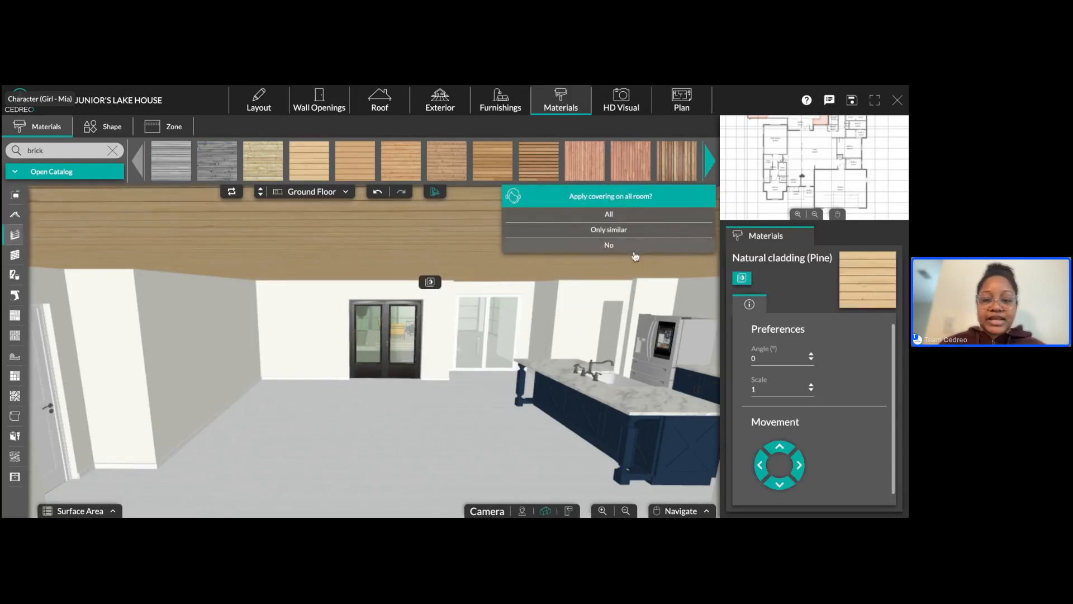
pyautogui.click(635, 249)
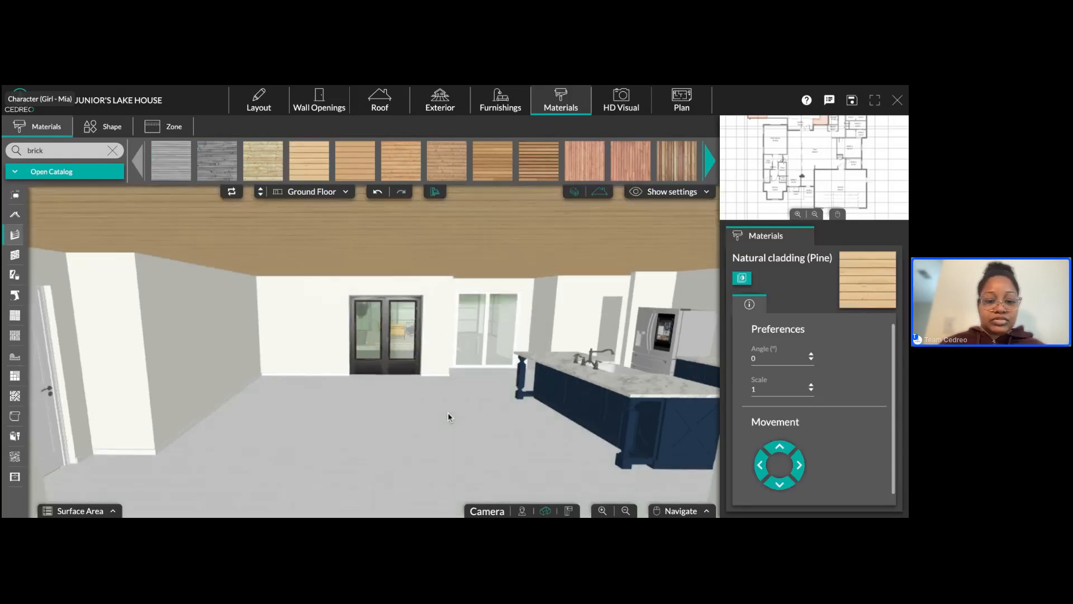
pyautogui.moveTo(448, 412)
pyautogui.mouseDown(button='right')
pyautogui.moveTo(459, 398)
pyautogui.moveTo(453, 329)
pyautogui.mouseUp(button='right')
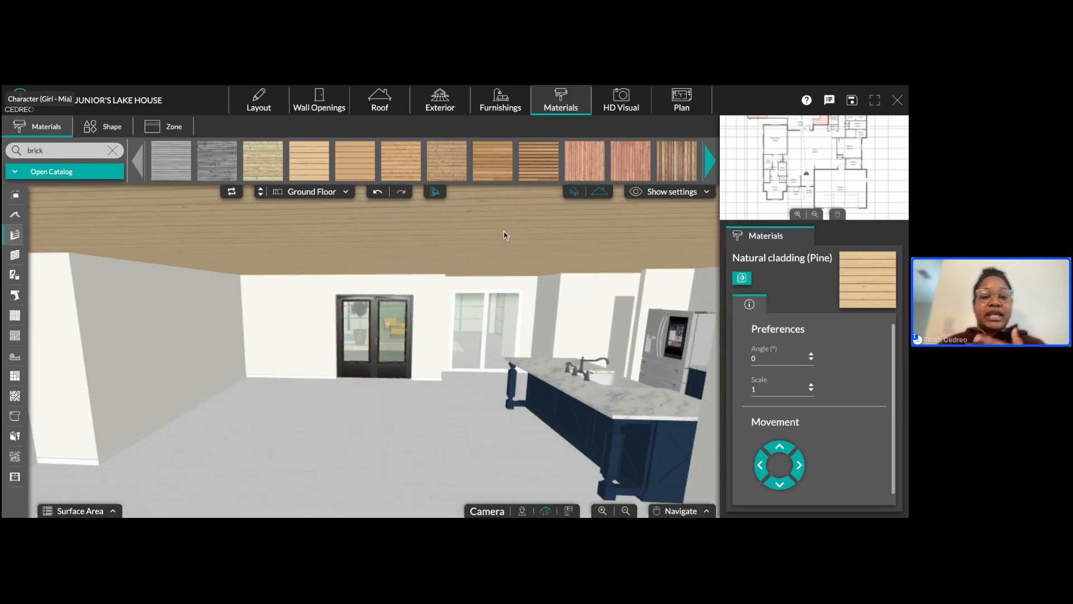
pyautogui.moveTo(505, 234); pyautogui.dragTo(477, 223, button='right')
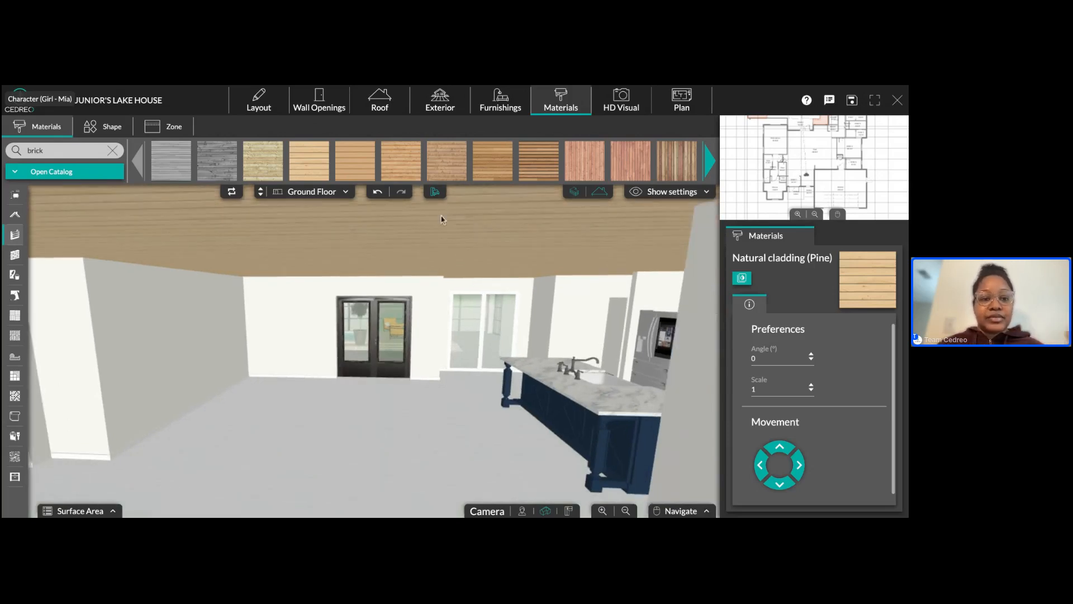
# - Return to the 2D layout, switch the active level to 1 floor and hide the roof
pyautogui.click(259, 101)
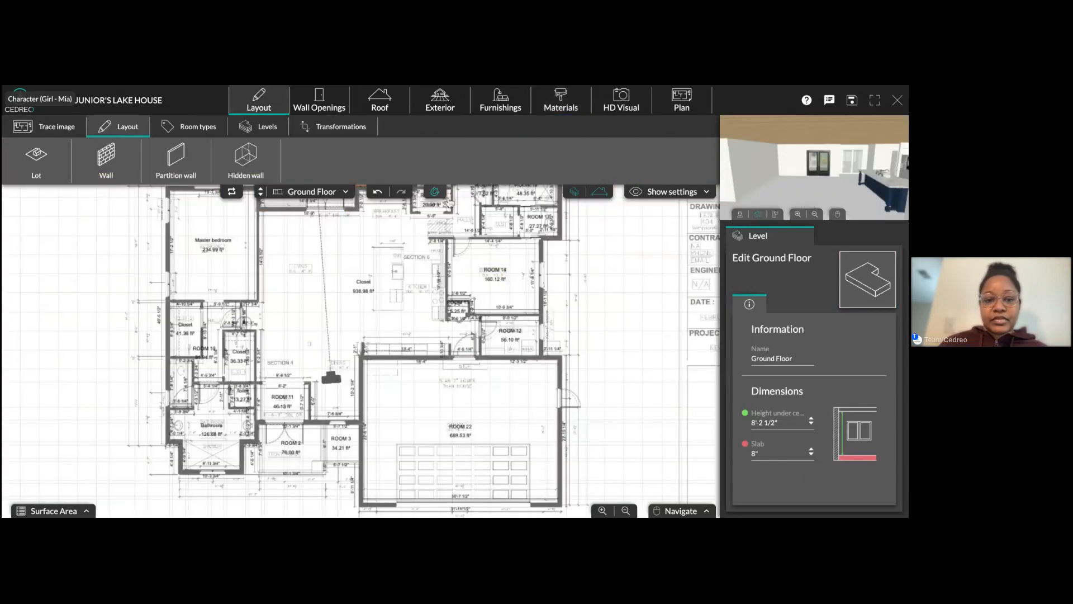
pyautogui.click(312, 192)
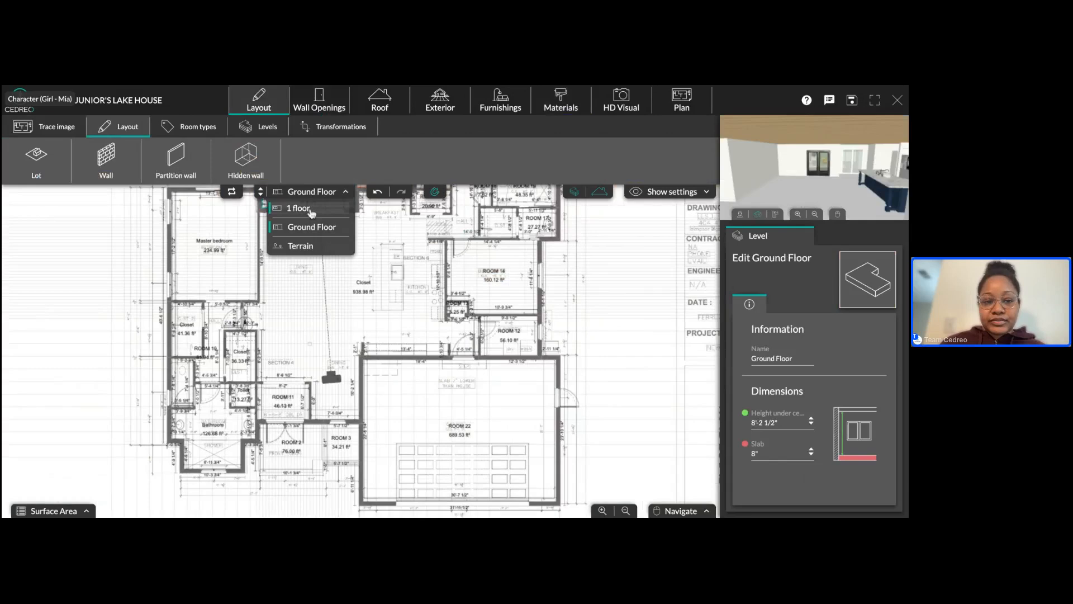
pyautogui.click(302, 208)
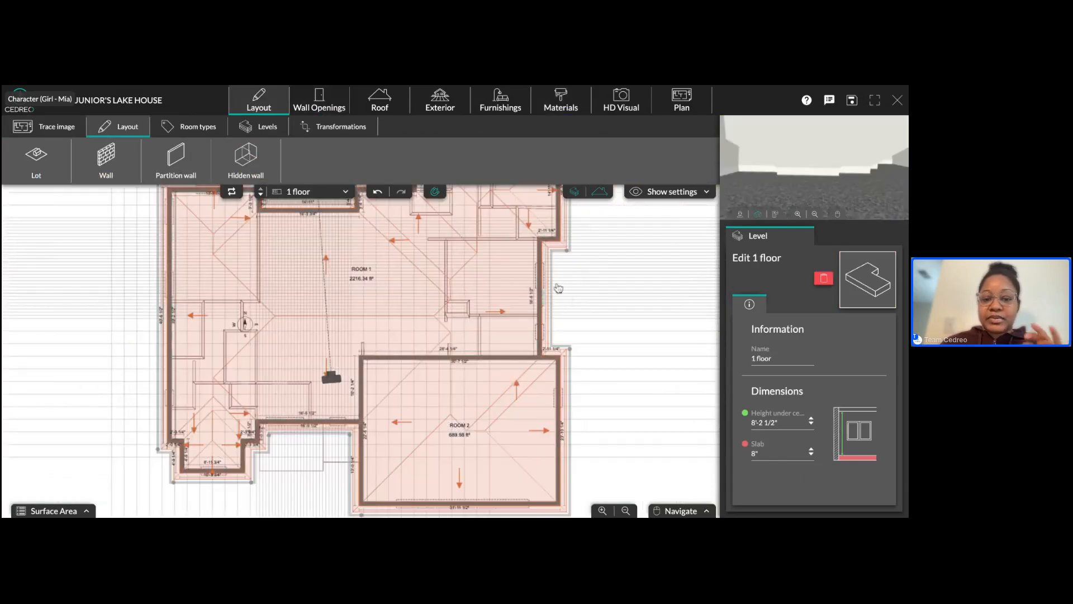
pyautogui.click(599, 196)
pyautogui.scroll(3, 586, 325)
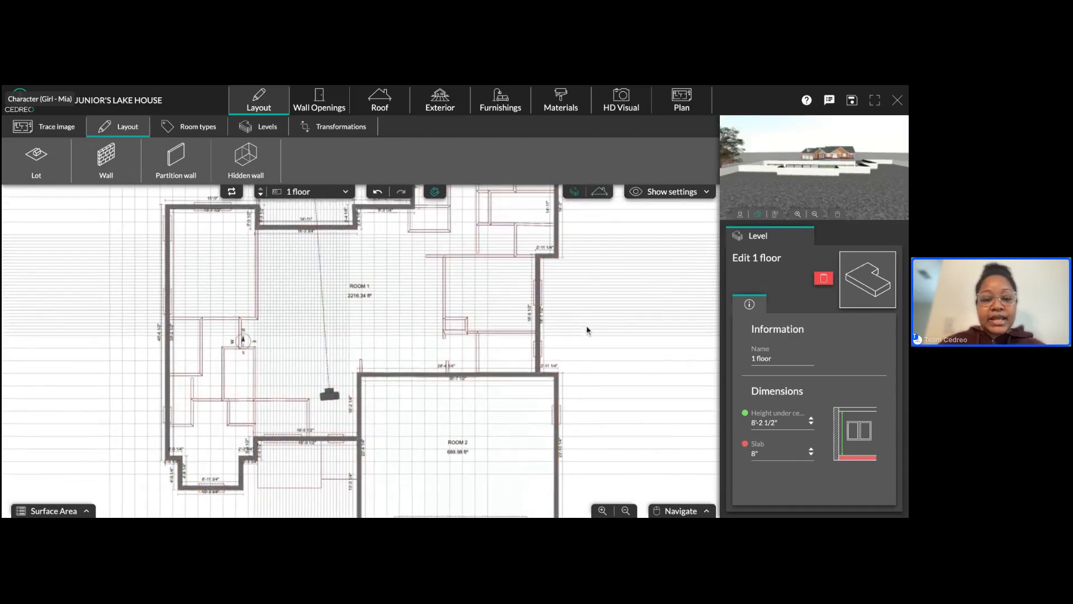
pyautogui.scroll(4, 586, 327)
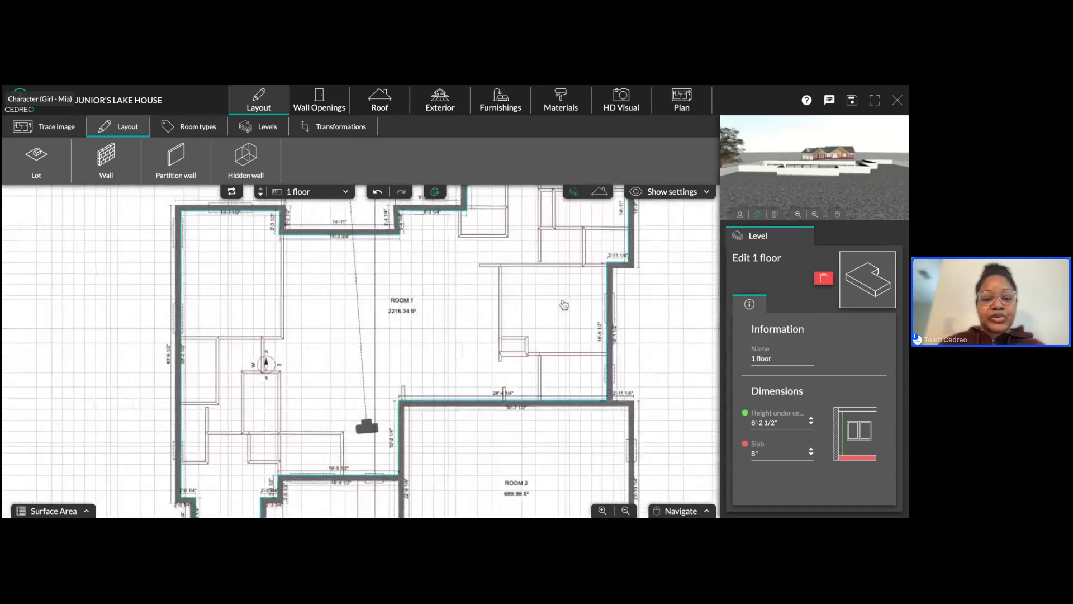
pyautogui.scroll(5, 537, 297)
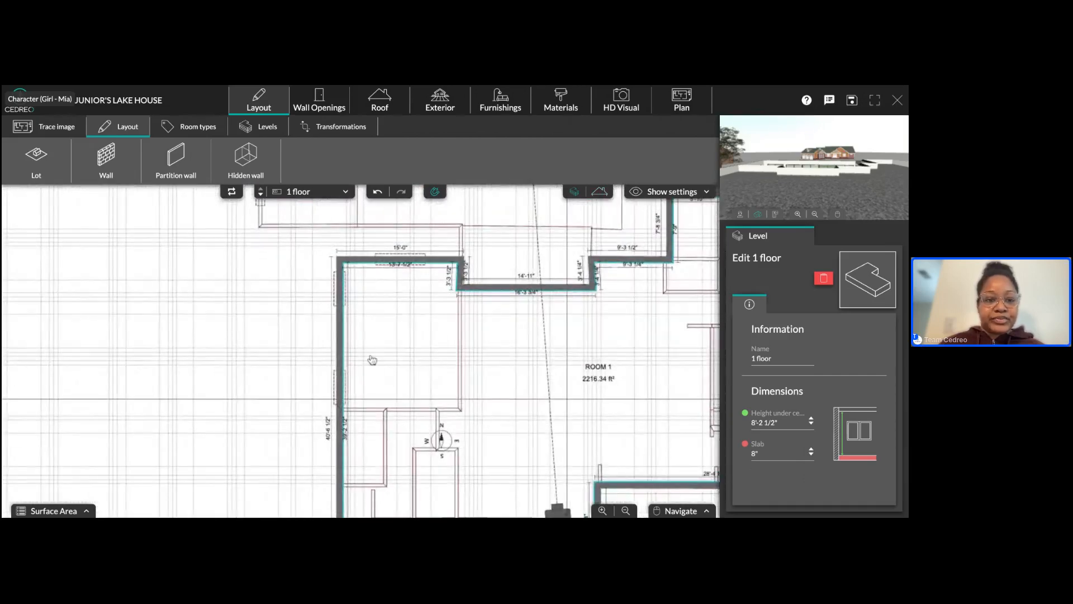
# - Draw hidden walls about 14'-1 1/4" and 13'-10 1/4" long to close off the corner of Room 1 above the master bedroom
pyautogui.click(246, 162)
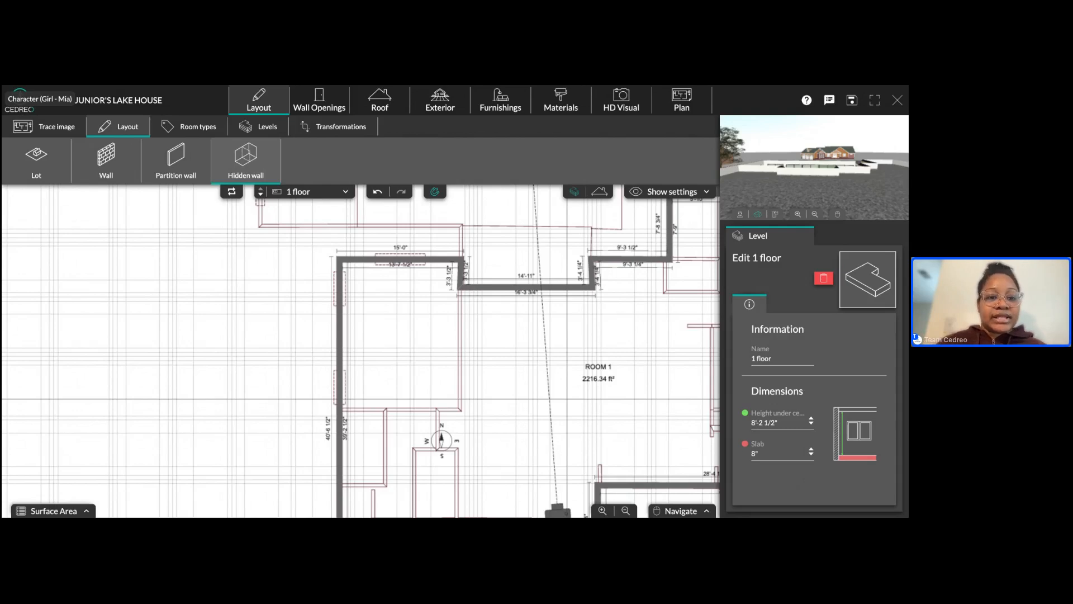
pyautogui.click(246, 159)
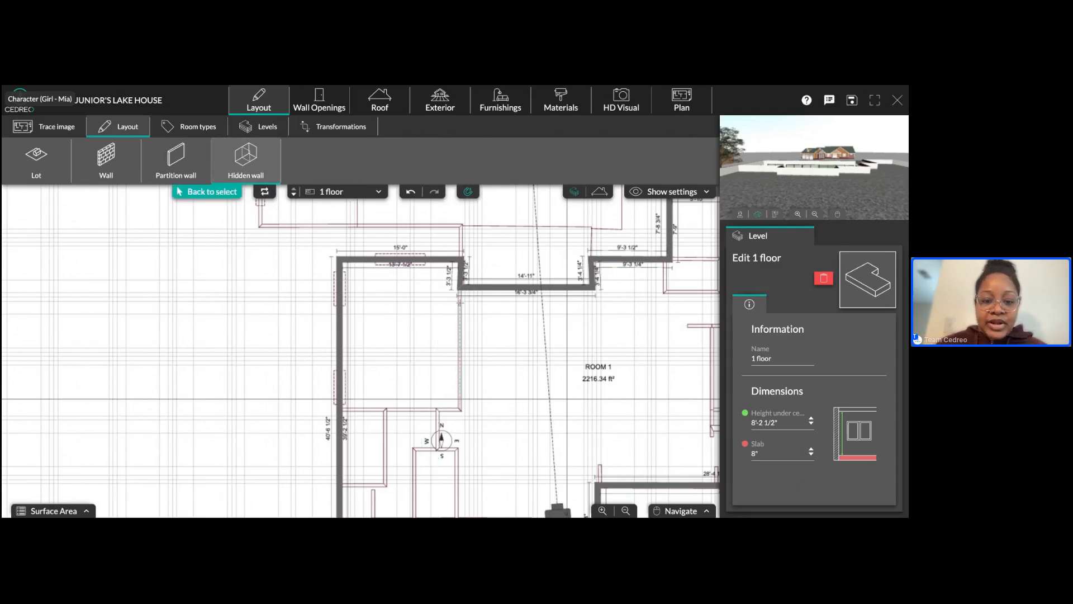
pyautogui.click(460, 289)
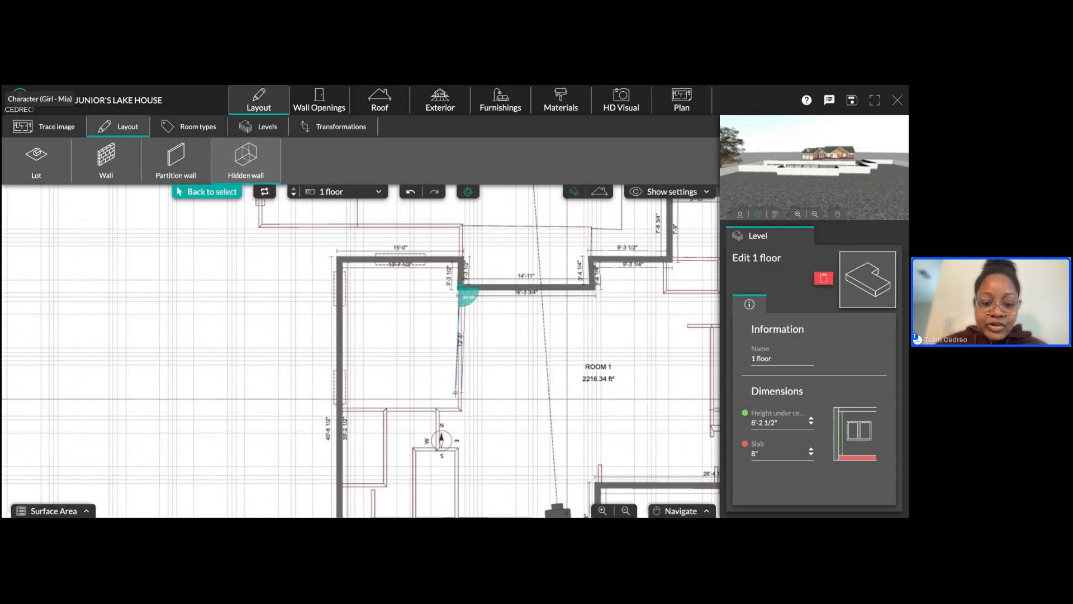
pyautogui.click(459, 409)
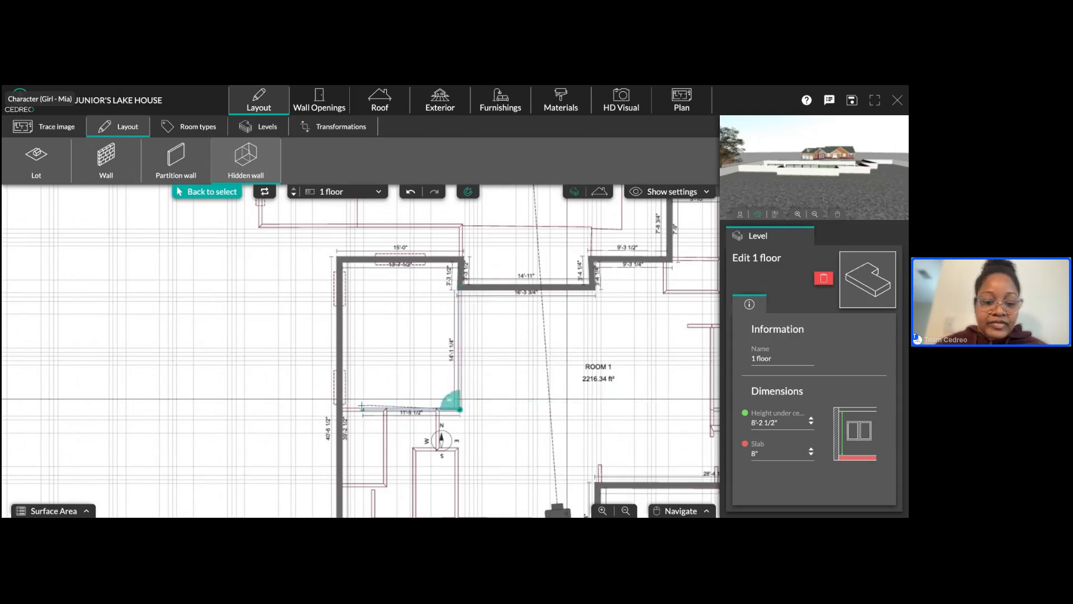
pyautogui.click(341, 410)
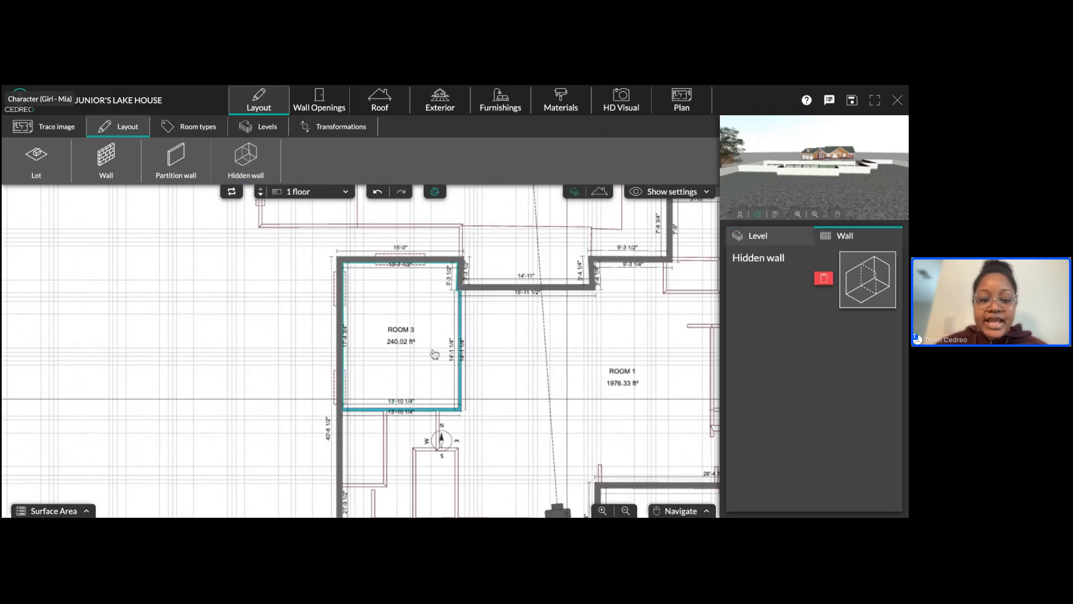
# - Examine the floor area enclosed by the hidden walls from above in the 3D view
pyautogui.moveTo(778, 132); pyautogui.dragTo(811, 151)
pyautogui.moveTo(810, 152); pyautogui.dragTo(742, 124, button='right')
pyautogui.scroll(1, 742, 125)
pyautogui.click(632, 96)
pyautogui.scroll(5, 430, 388)
pyautogui.moveTo(431, 384); pyautogui.dragTo(336, 402)
pyautogui.moveTo(336, 403); pyautogui.dragTo(411, 330, button='right')
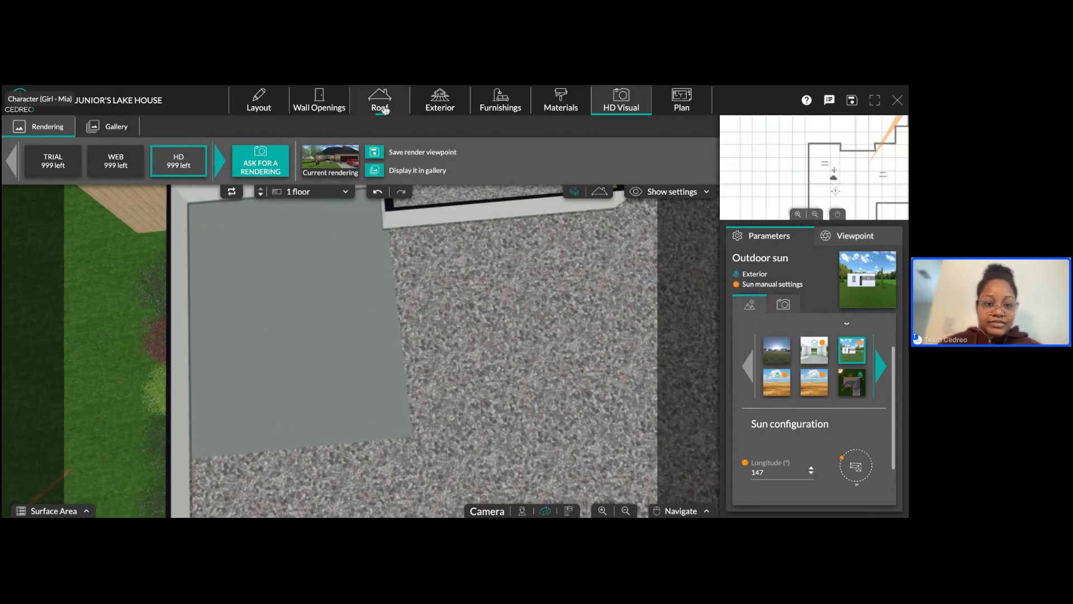
# - Turn off the Ground and Baseboard options for Room 3 on 1 floor and check the opening in 3D
pyautogui.click(259, 100)
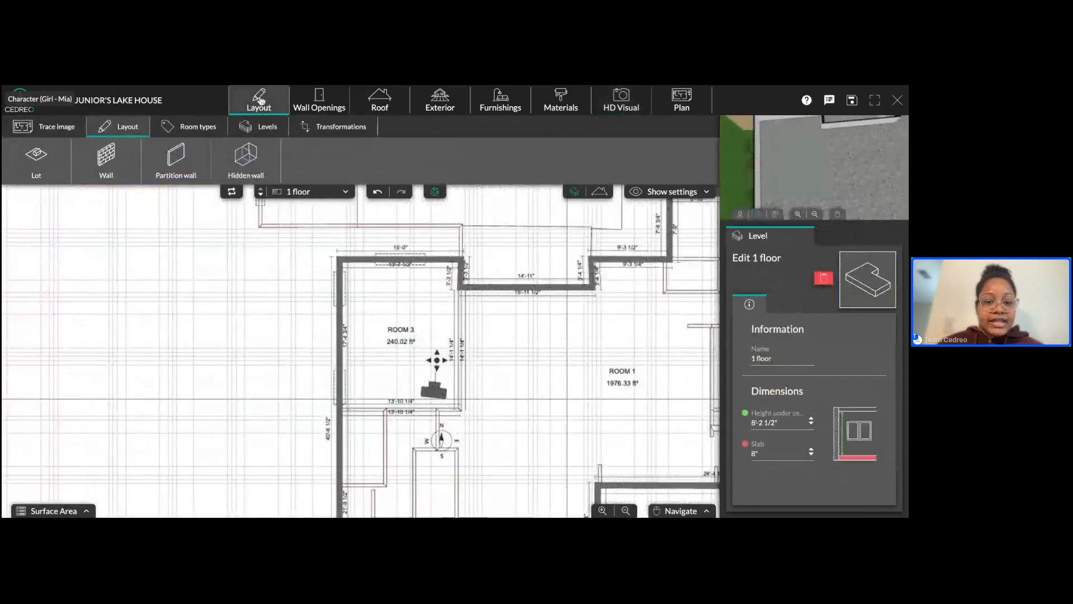
pyautogui.click(409, 345)
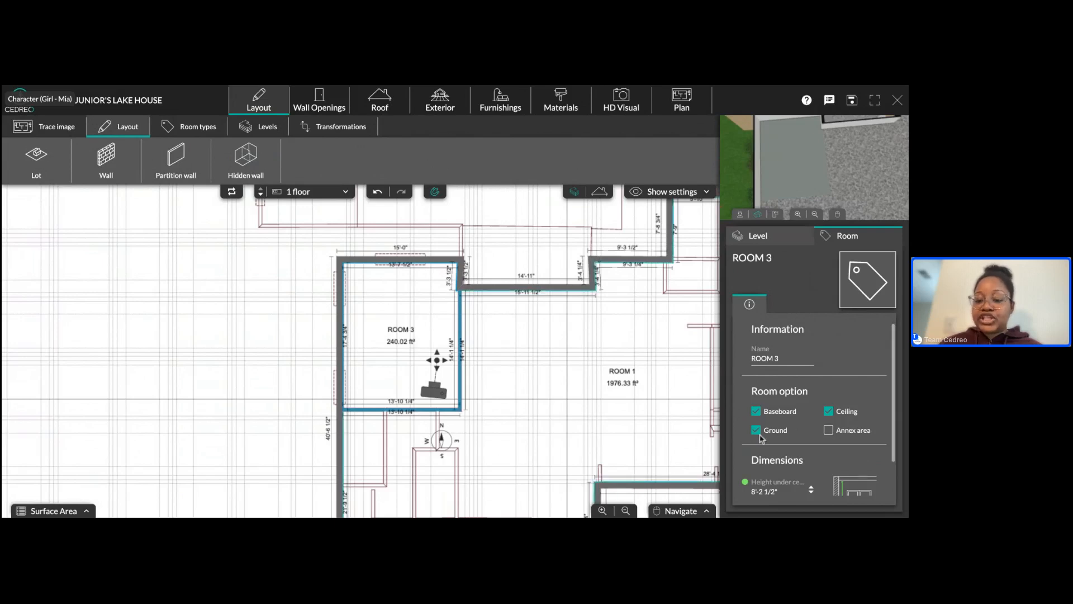
pyautogui.click(756, 433)
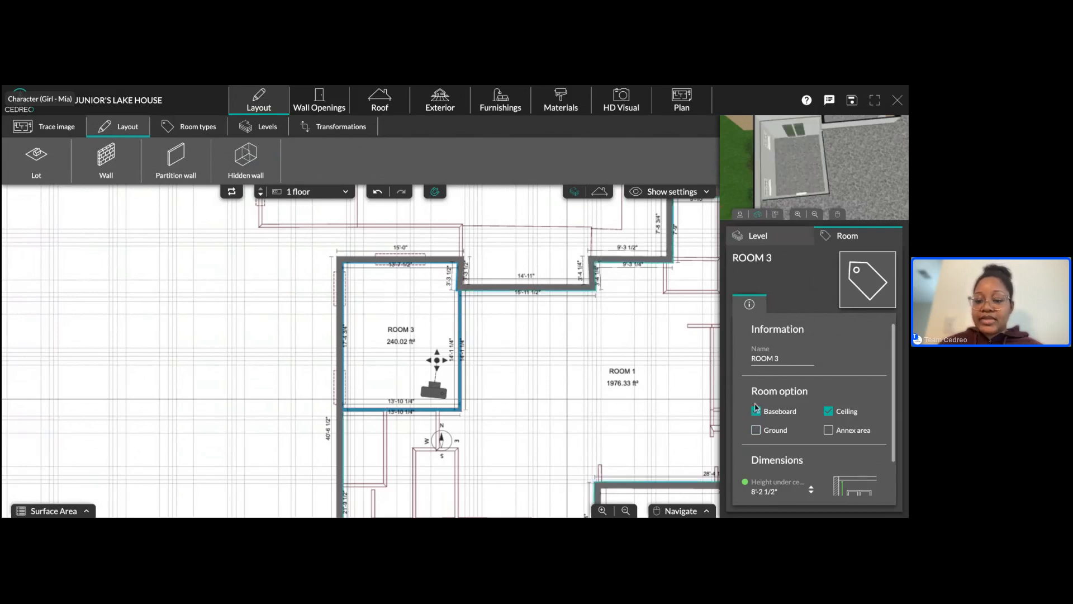
pyautogui.click(755, 412)
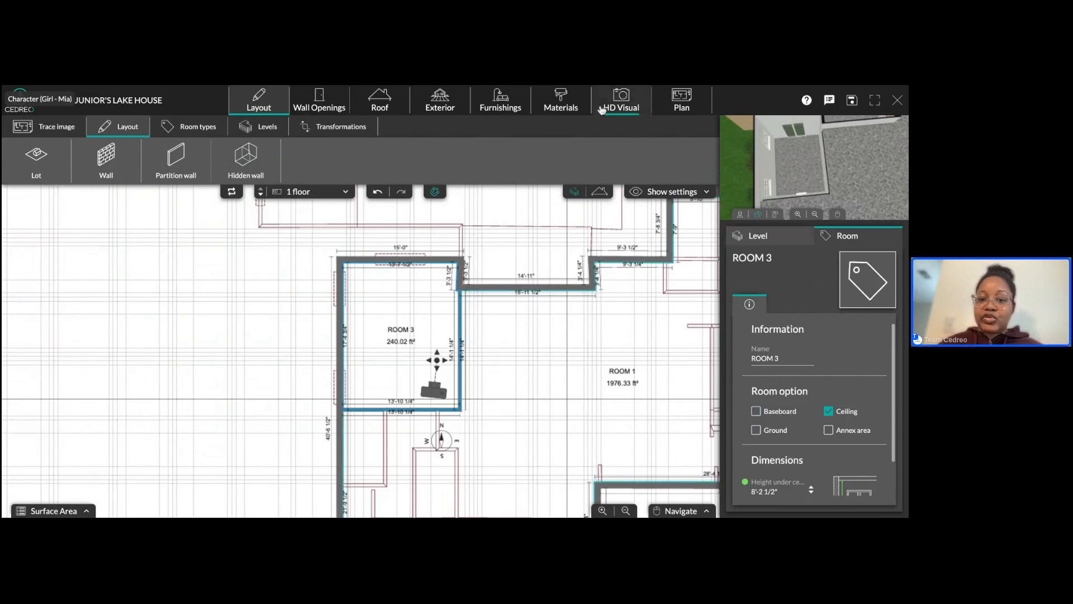
pyautogui.click(612, 106)
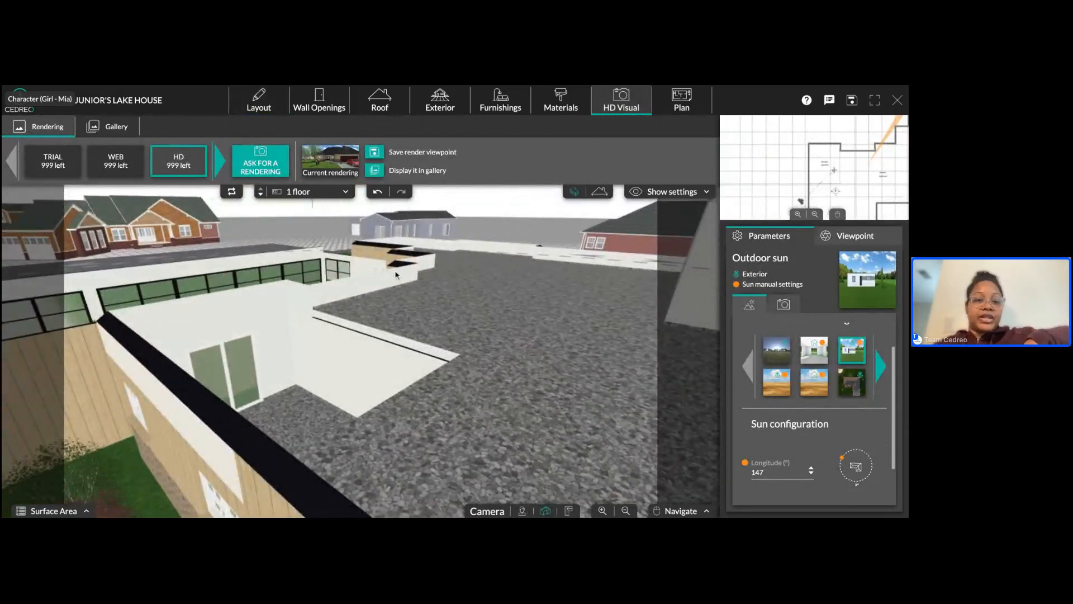
# - Set the master bedroom on the Ground Floor to have no ceiling, and show the roof to inspect the double-height interior in 3D
pyautogui.click(260, 103)
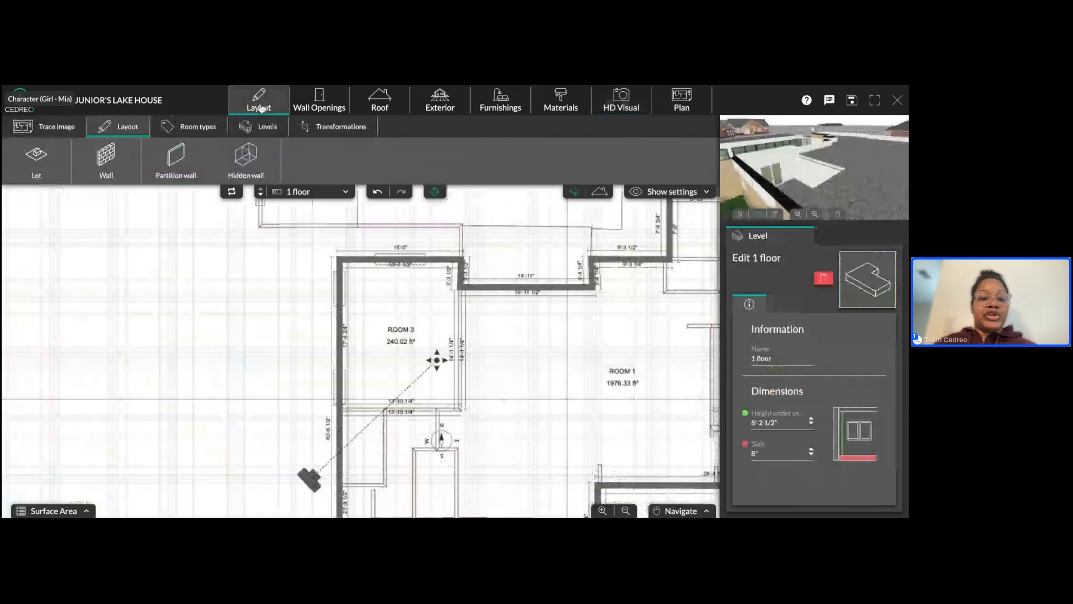
pyautogui.click(260, 194)
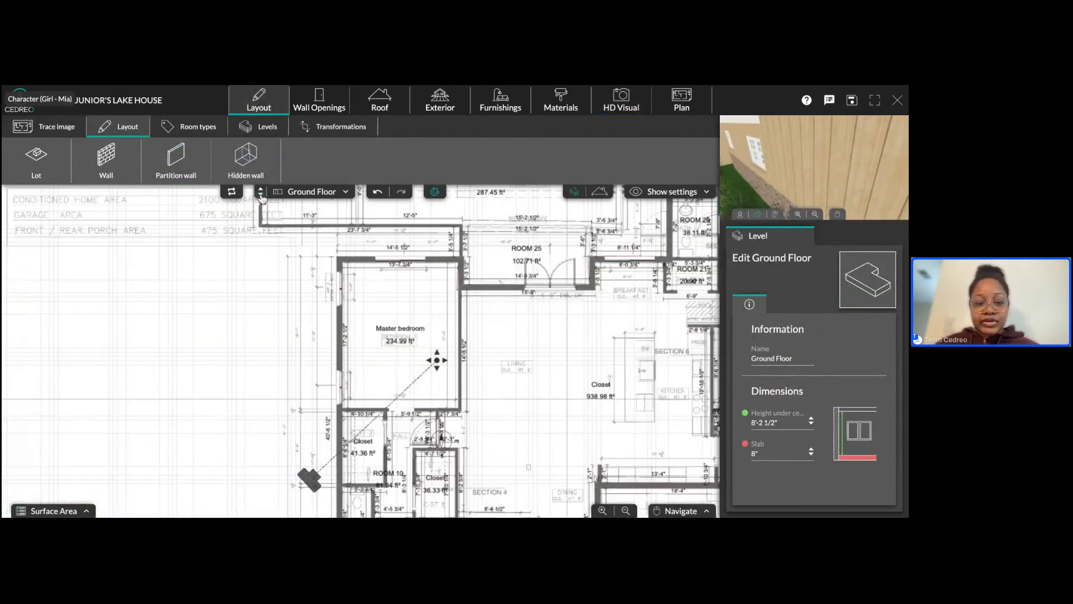
pyautogui.click(404, 315)
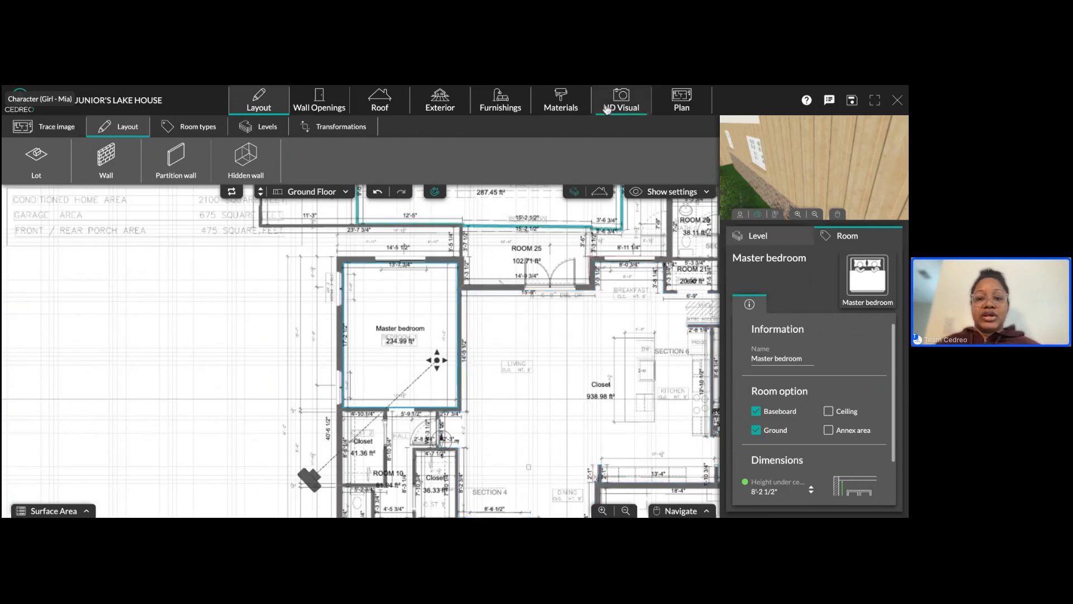
pyautogui.click(594, 192)
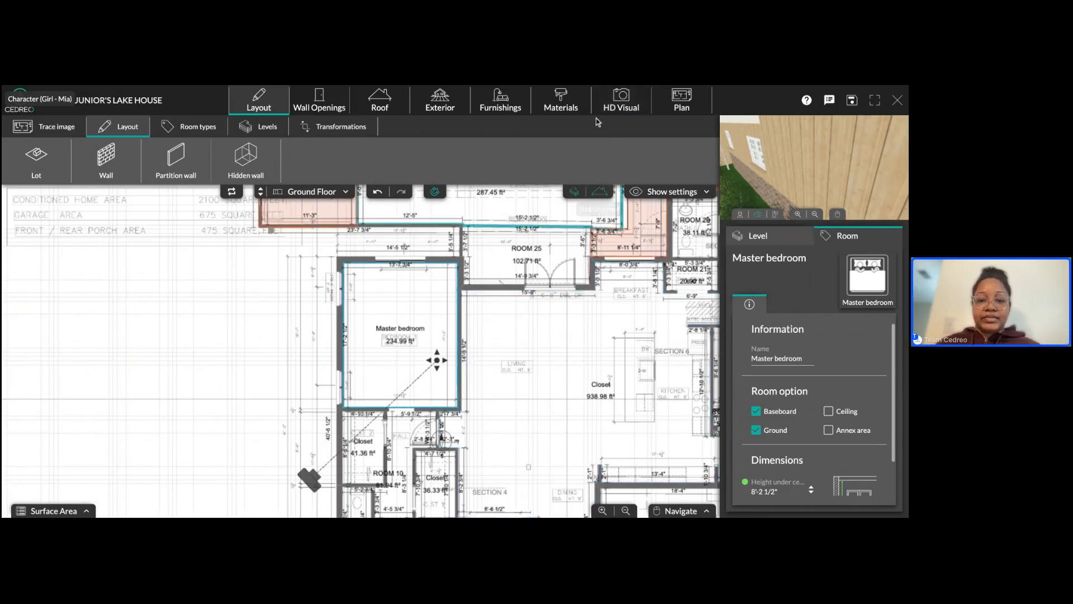
pyautogui.click(611, 109)
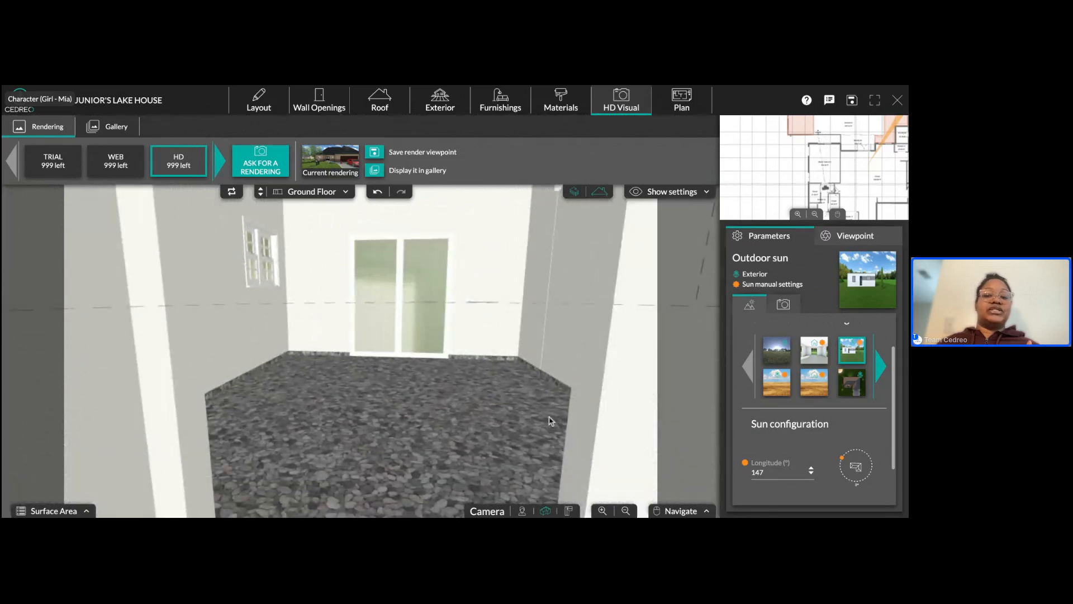
pyautogui.moveTo(501, 400); pyautogui.dragTo(532, 420, button='right')
pyautogui.moveTo(531, 420); pyautogui.dragTo(513, 482)
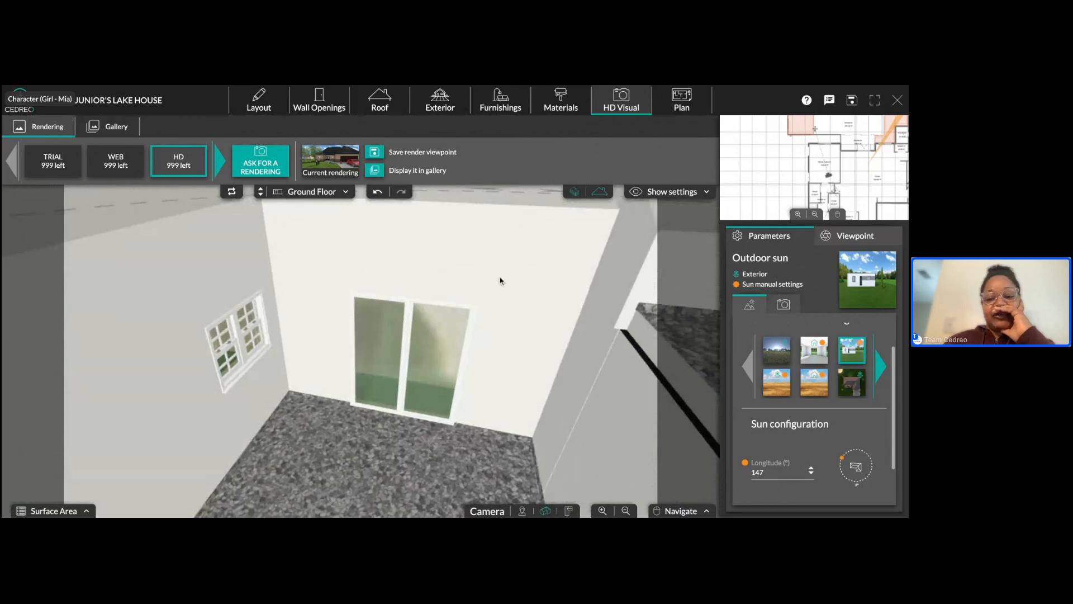
pyautogui.moveTo(539, 347); pyautogui.dragTo(512, 353)
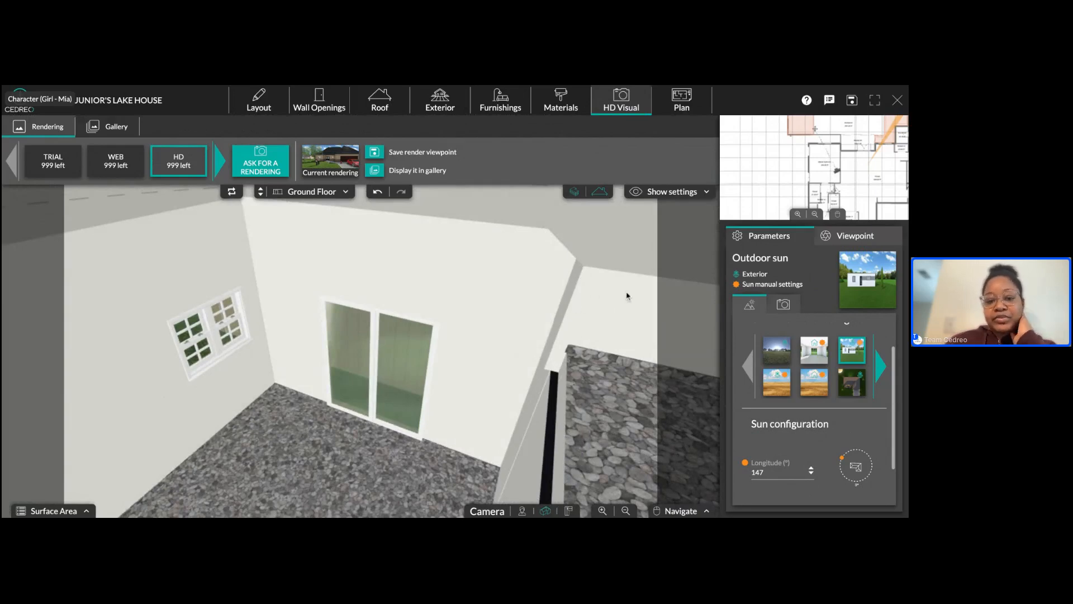
# - Return to the 1 floor layout and delete the hidden wall between Room 3 and Room 1
pyautogui.click(262, 103)
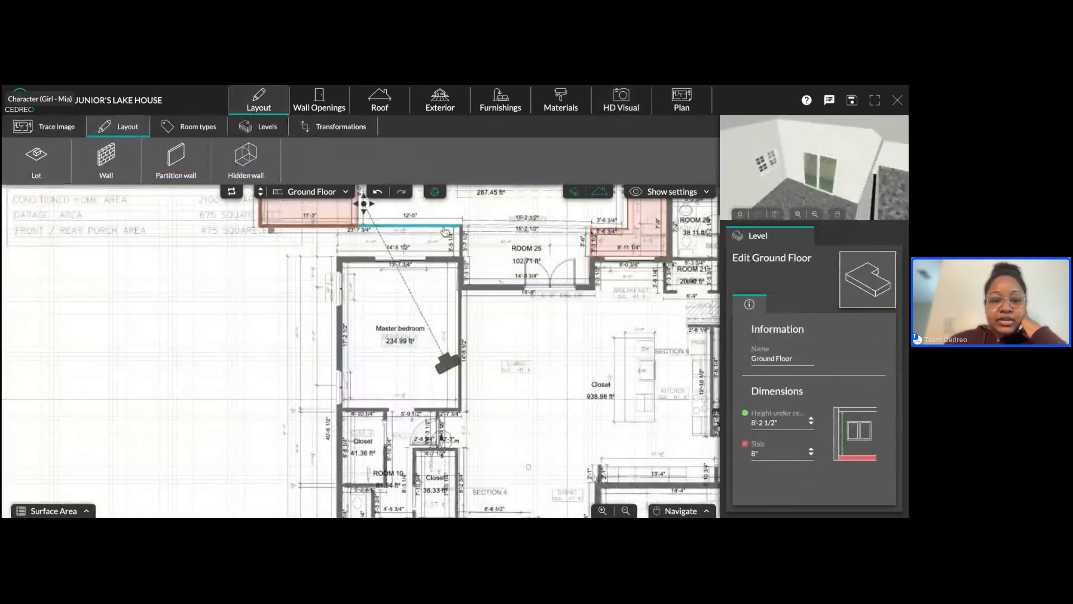
pyautogui.click(261, 189)
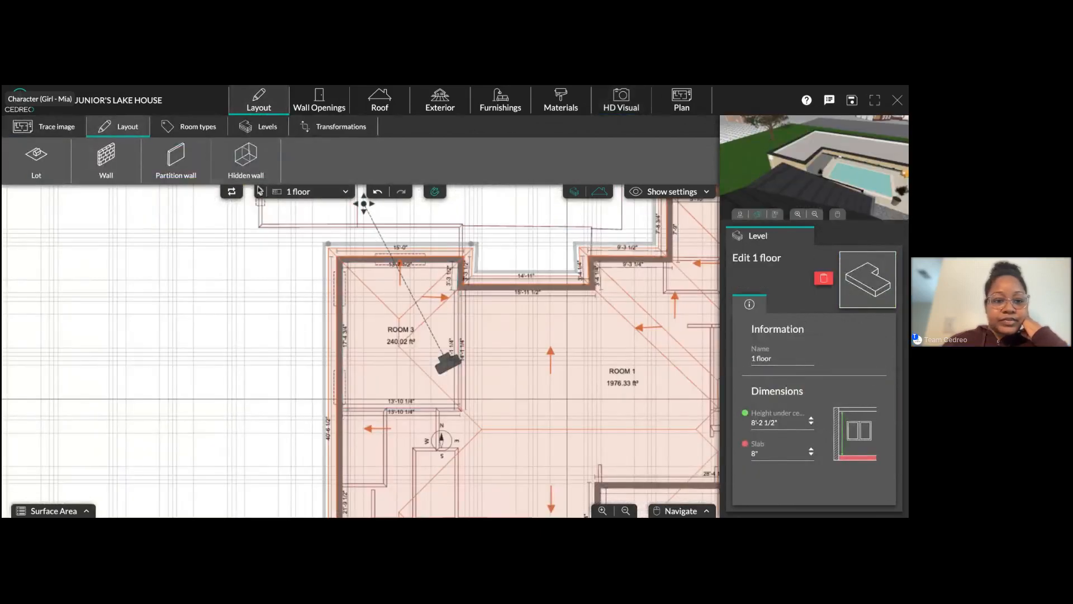
pyautogui.click(174, 165)
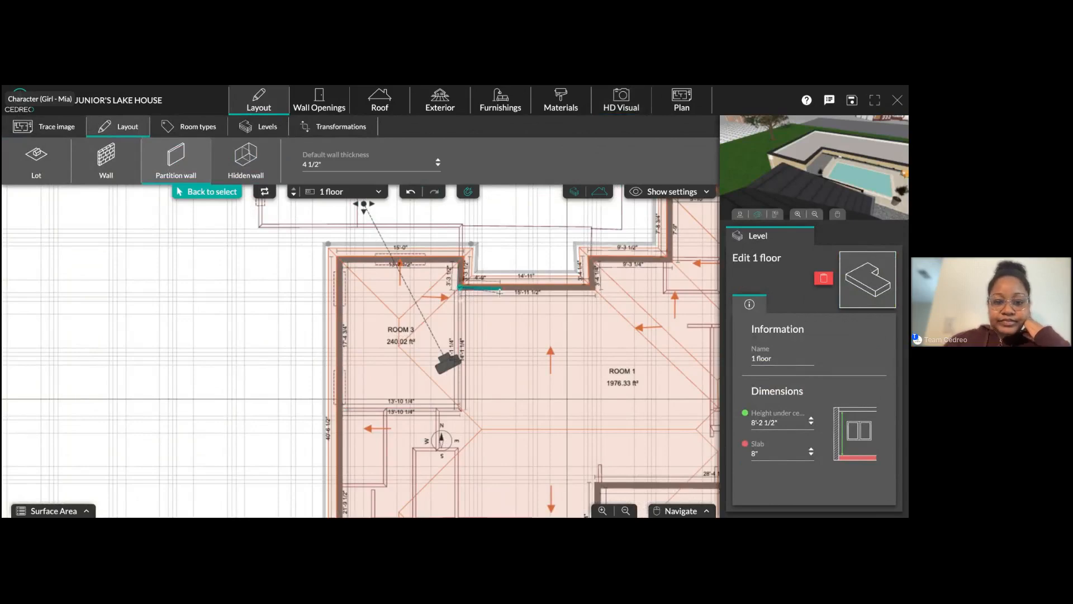
pyautogui.press('Escape')
pyautogui.click(468, 320)
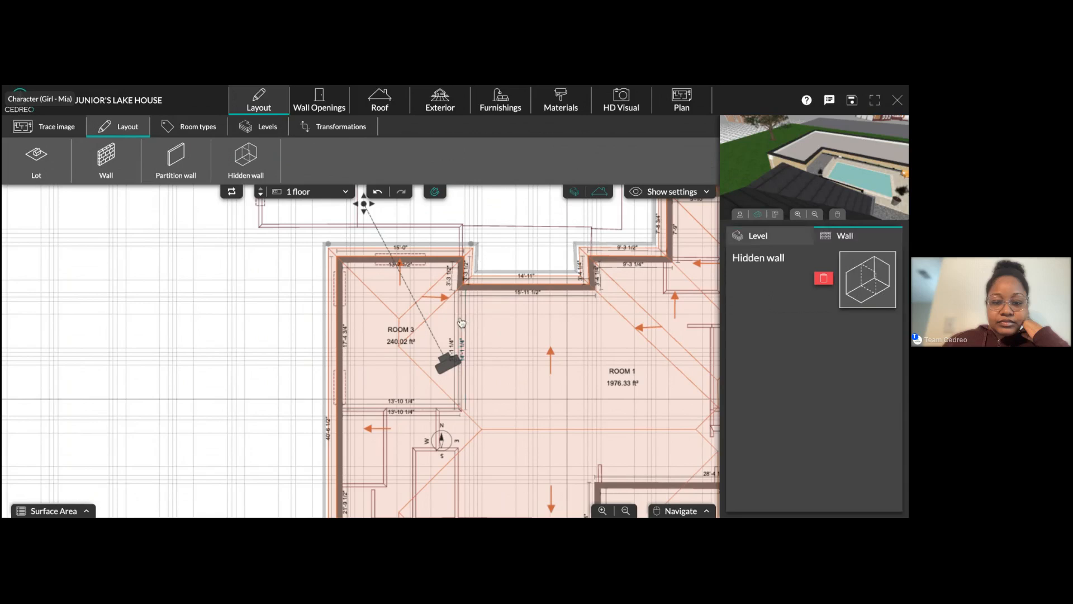
pyautogui.click(826, 278)
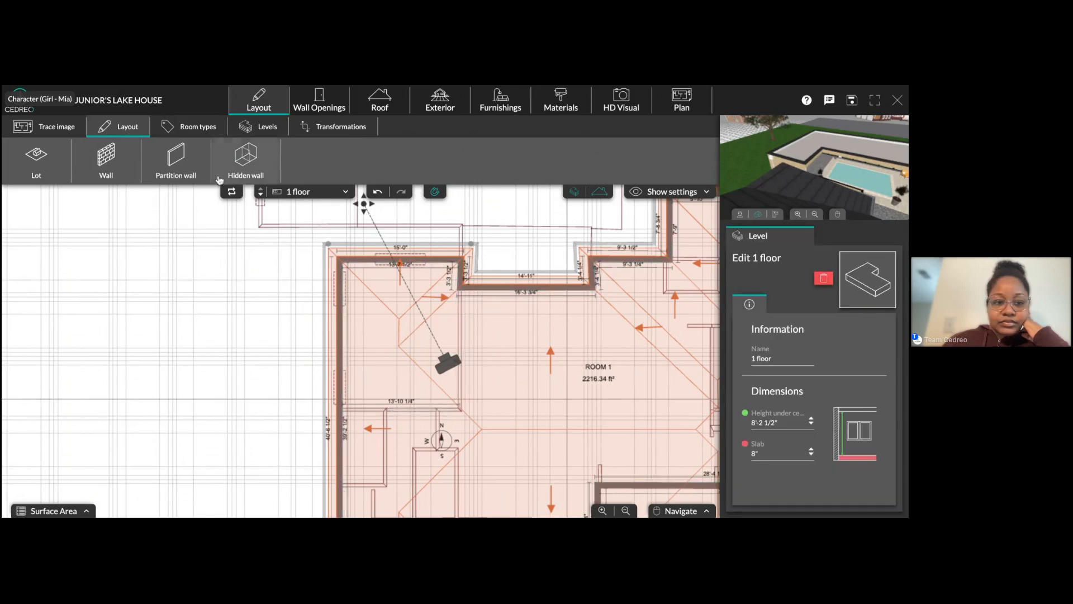
# - Draw two 4 1/2" thick partition walls about 14' long along the sides separating Room 3 from Room 1
pyautogui.click(175, 162)
pyautogui.click(460, 288)
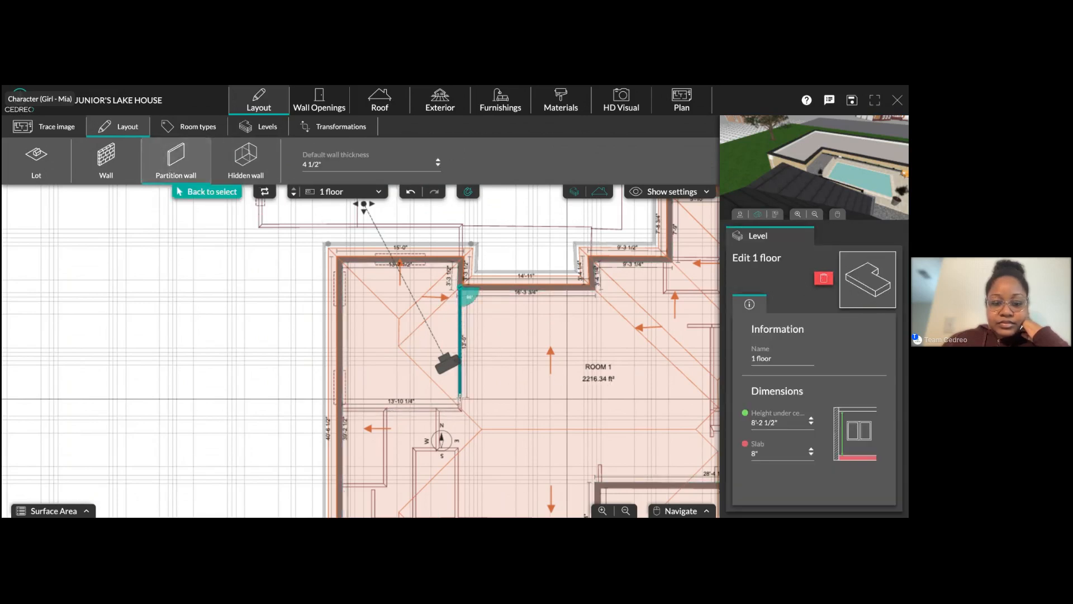
pyautogui.doubleClick(460, 411)
pyautogui.click(176, 159)
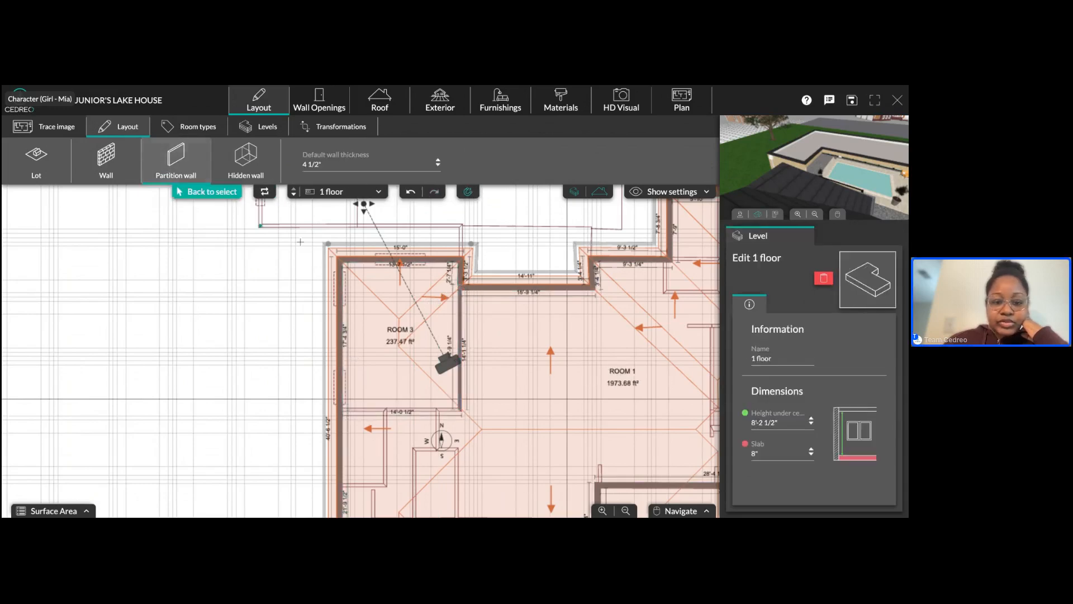
pyautogui.click(460, 412)
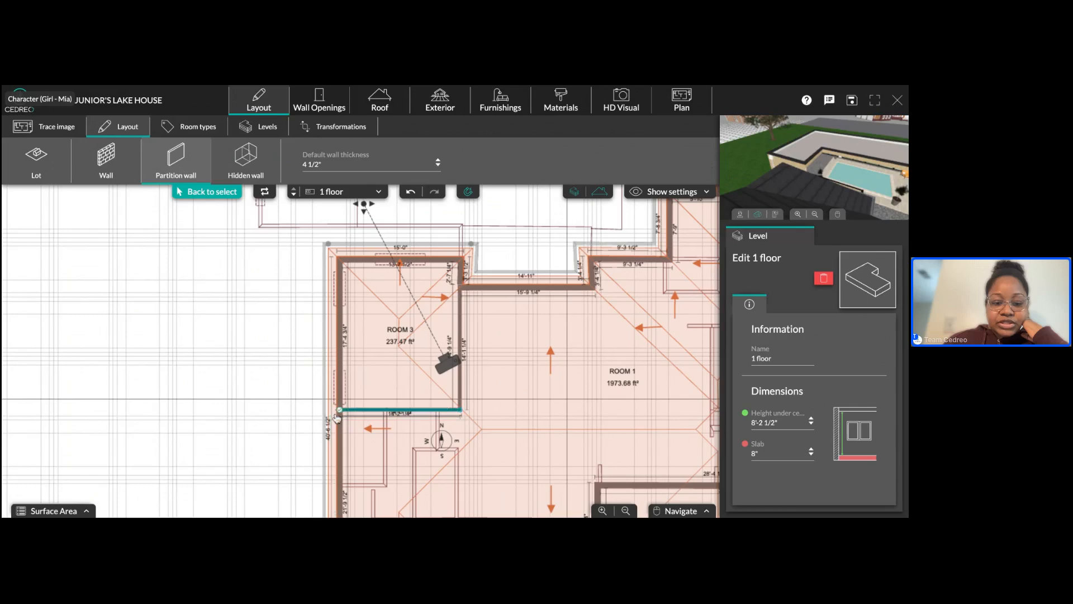
pyautogui.doubleClick(342, 411)
# - Examine the inside of the newly enclosed Room 3 and its upper walls in the 3D view
pyautogui.click(500, 101)
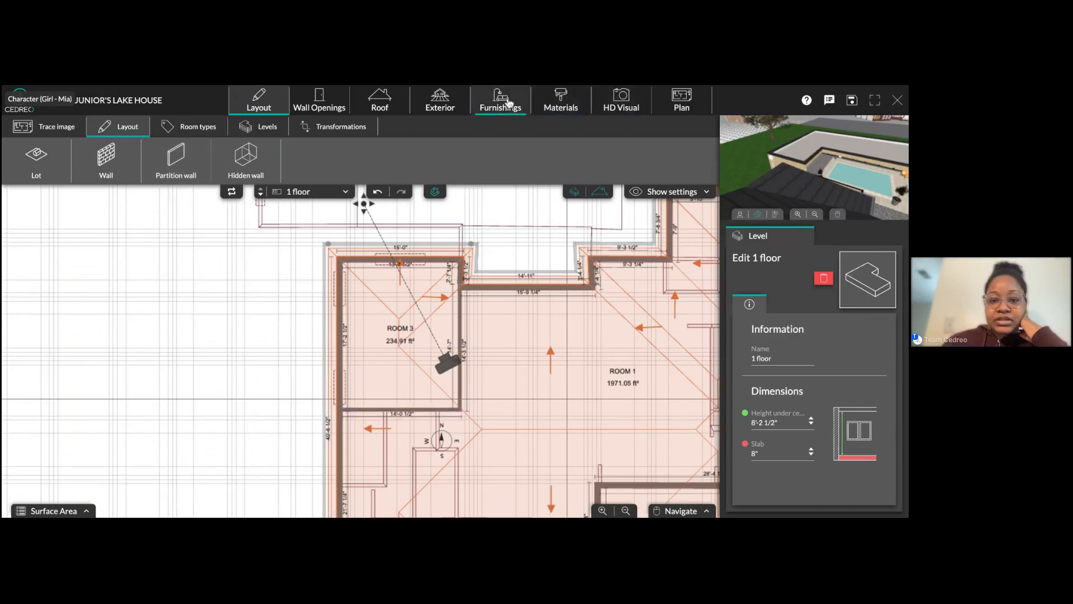
pyautogui.doubleClick(457, 308)
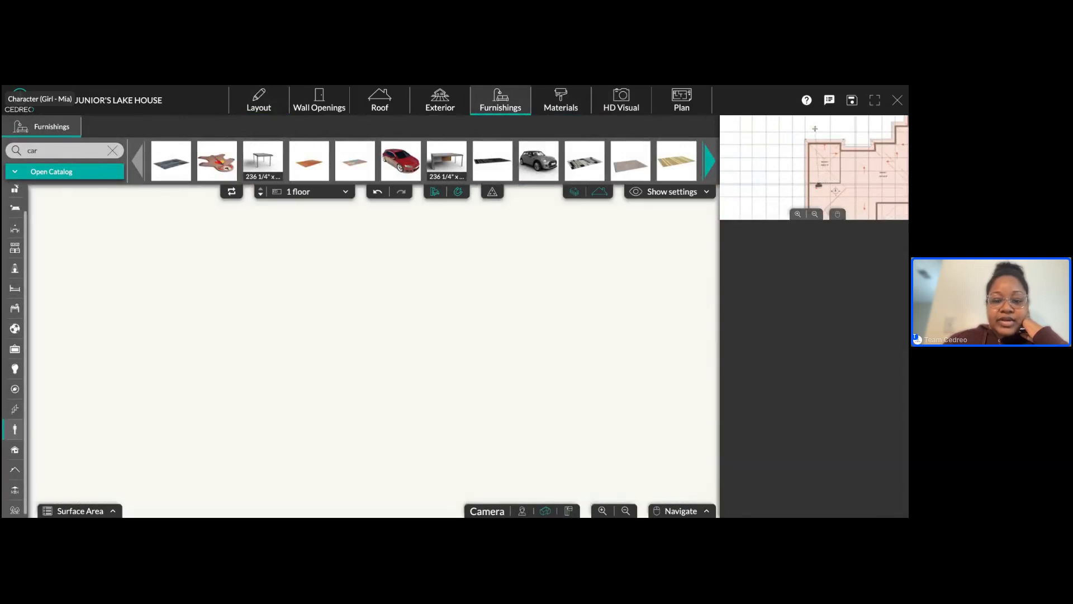
pyautogui.scroll(-5, 373, 351)
pyautogui.scroll(5, 374, 350)
pyautogui.scroll(5, 374, 351)
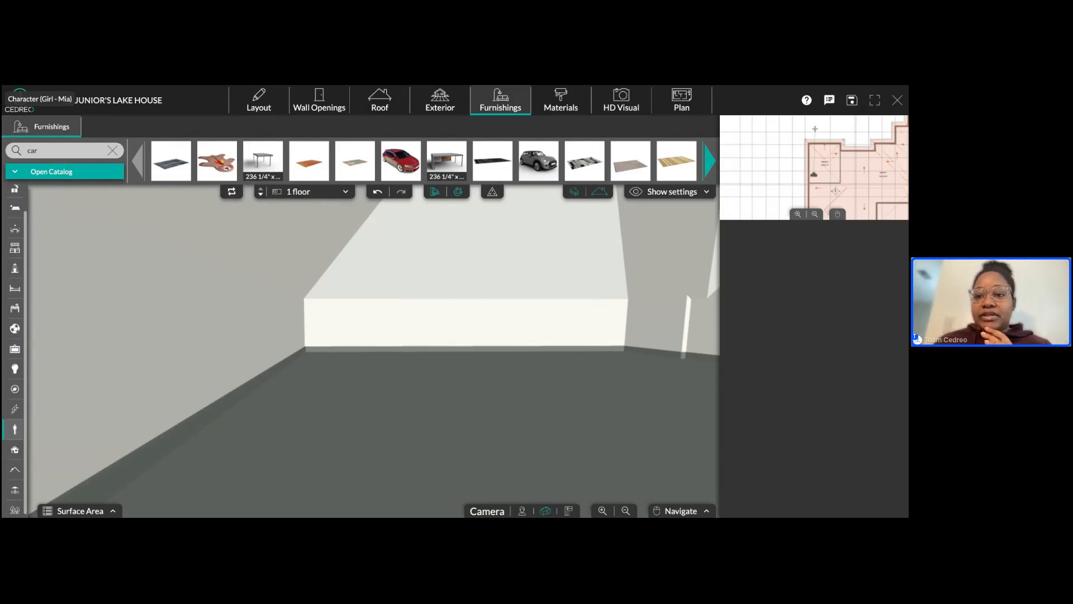
# - Set the outdoor sun's longitude to 108 and raise the sun to the top of its arc above the house
pyautogui.click(621, 100)
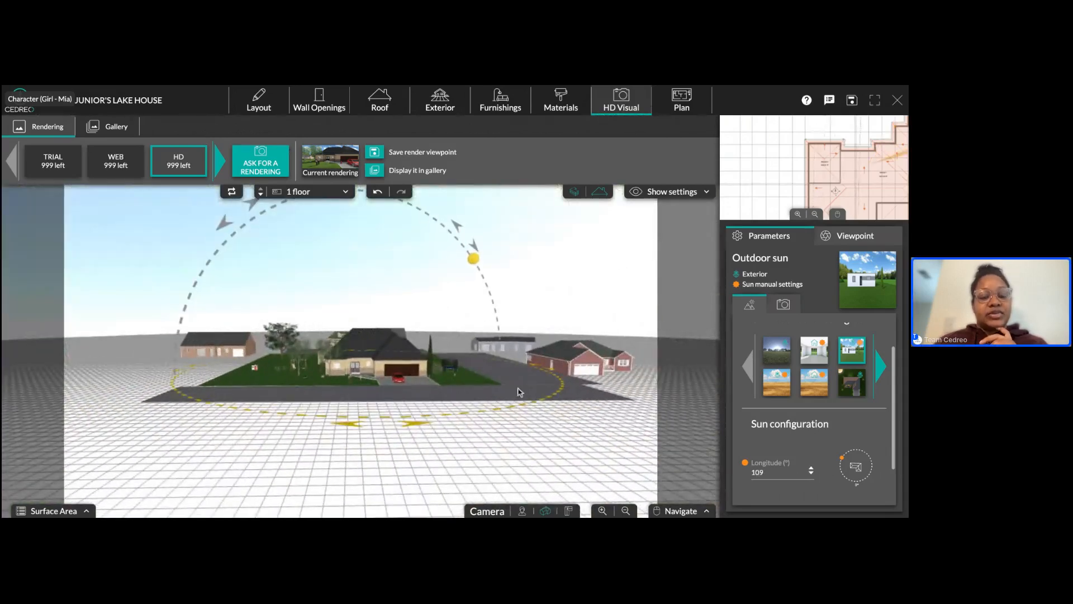
pyautogui.moveTo(472, 261)
pyautogui.mouseDown()
pyautogui.moveTo(459, 238)
pyautogui.moveTo(363, 190)
pyautogui.mouseUp()
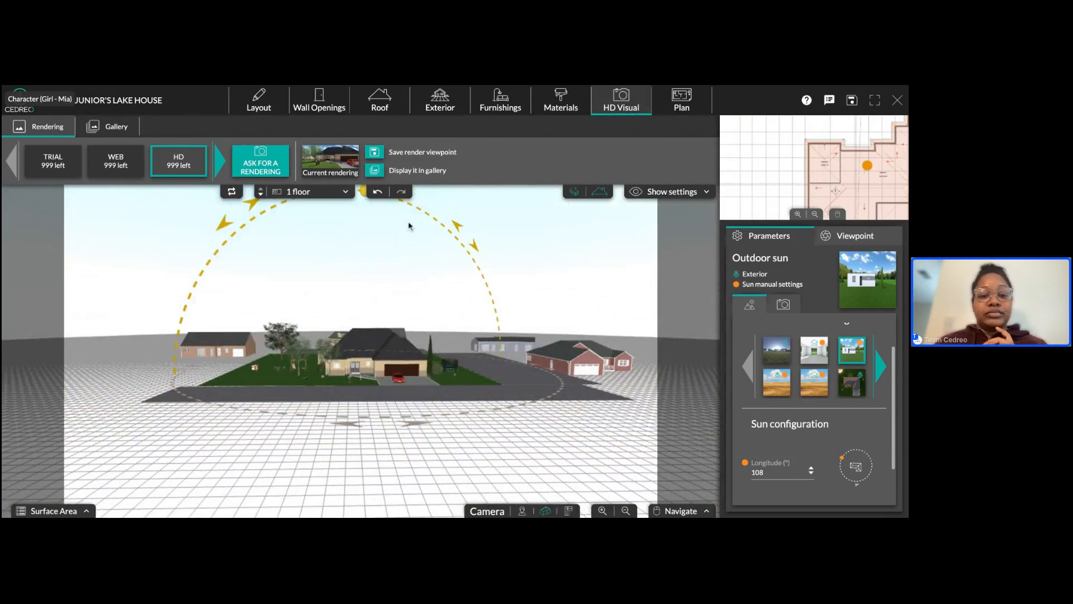
pyautogui.scroll(-5, 412, 227)
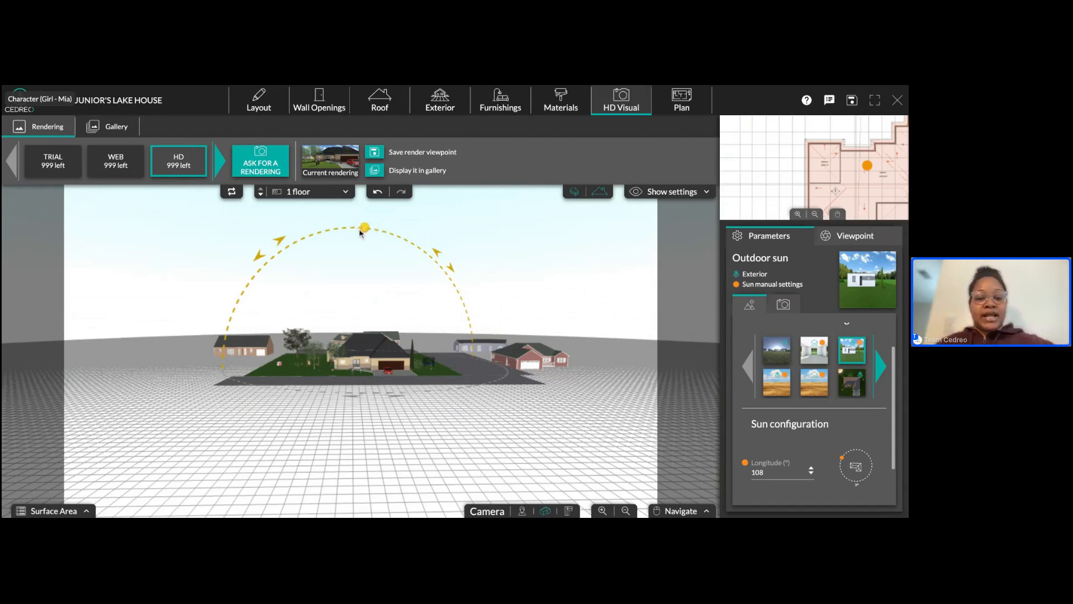
pyautogui.scroll(5, 383, 332)
pyautogui.scroll(3, 383, 332)
pyautogui.scroll(2, 384, 294)
pyautogui.scroll(-3, 384, 293)
# - Try lower sun heights, including a dusk sky with the sun at the horizon, and return the sun to its peak
pyautogui.moveTo(364, 212); pyautogui.dragTo(442, 247)
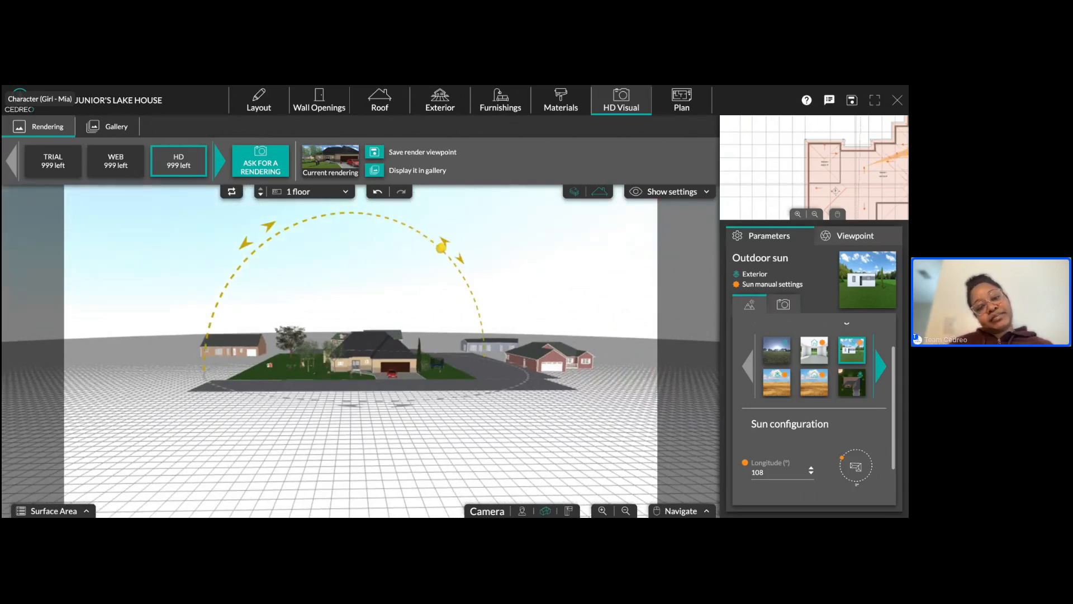
pyautogui.moveTo(442, 247); pyautogui.dragTo(445, 252)
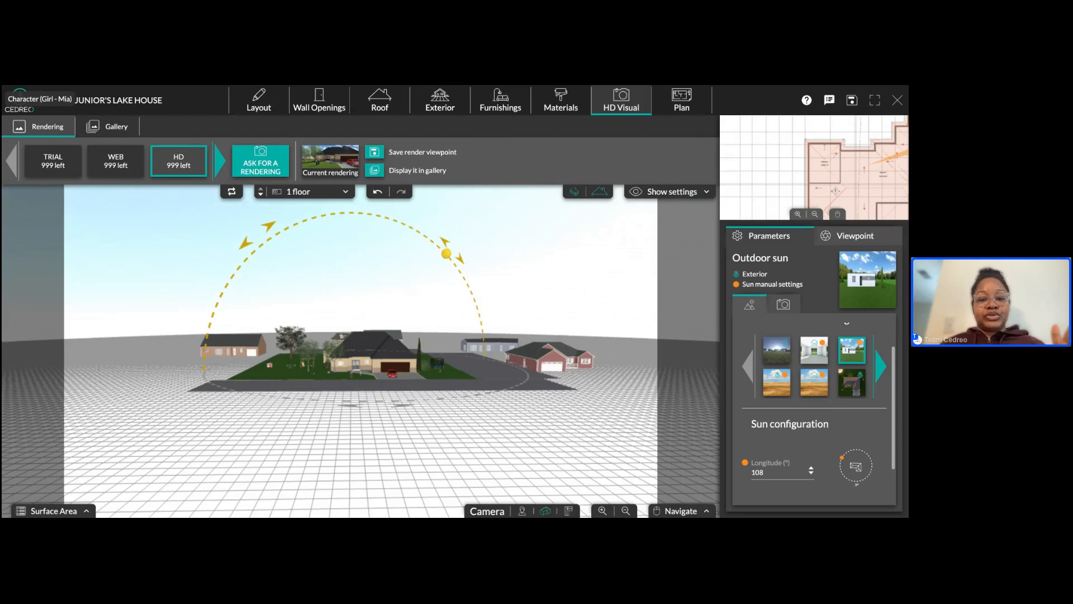
pyautogui.moveTo(446, 254)
pyautogui.mouseDown()
pyautogui.moveTo(472, 291)
pyautogui.moveTo(485, 356)
pyautogui.mouseUp()
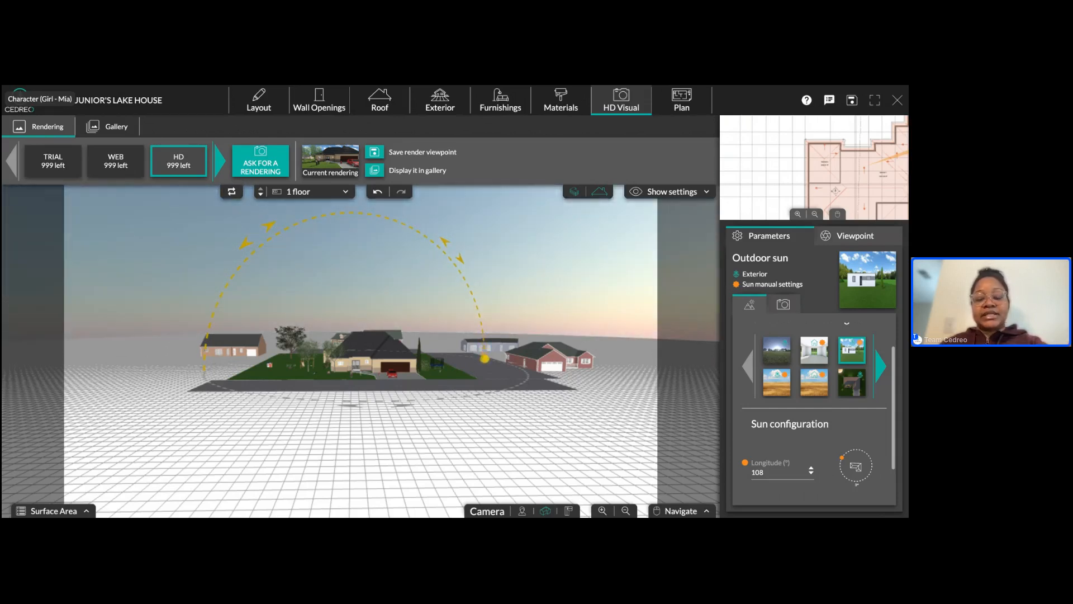
pyautogui.moveTo(485, 358)
pyautogui.mouseDown()
pyautogui.moveTo(445, 252)
pyautogui.moveTo(389, 218)
pyautogui.moveTo(404, 223)
pyautogui.moveTo(484, 350)
pyautogui.moveTo(436, 244)
pyautogui.moveTo(366, 212)
pyautogui.mouseUp()
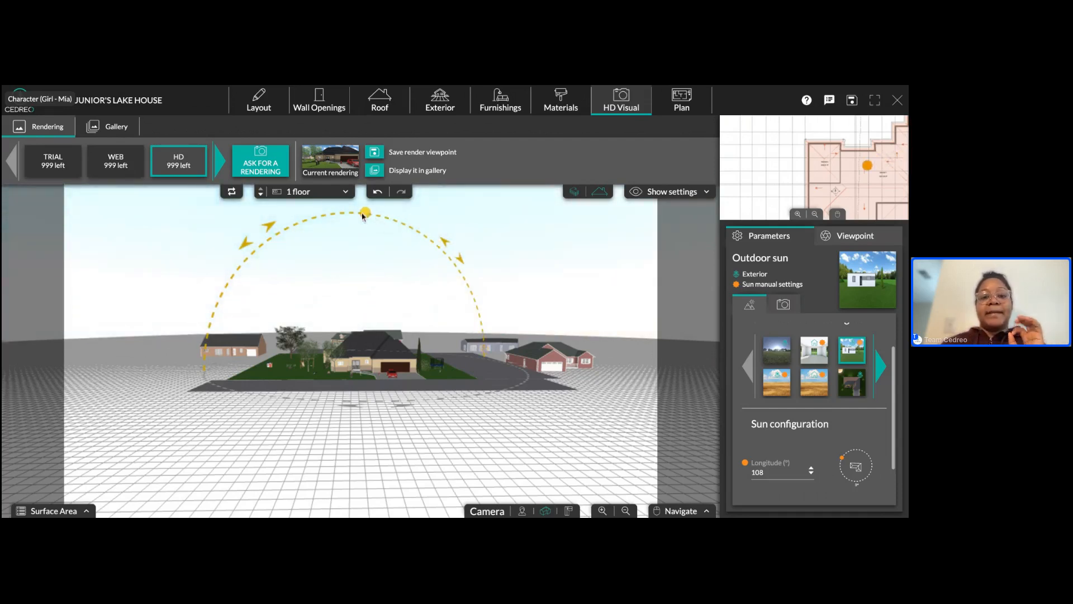
# - Lower the sun from its peak to a little over halfway up its arc and inspect the daylight on the house's front
pyautogui.moveTo(365, 214)
pyautogui.mouseDown()
pyautogui.moveTo(424, 234)
pyautogui.moveTo(457, 265)
pyautogui.mouseUp()
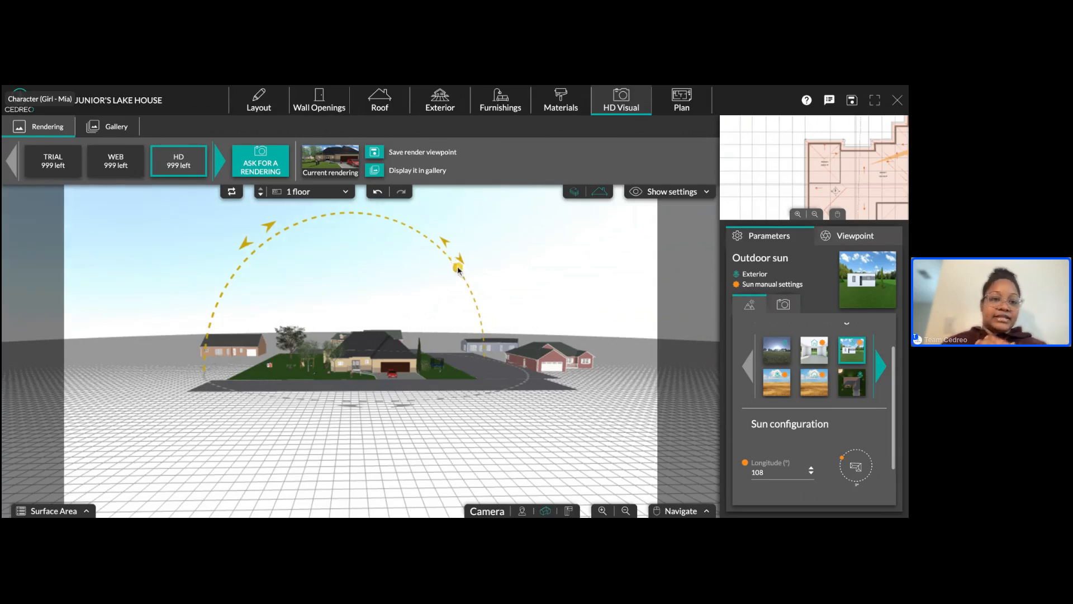
pyautogui.moveTo(458, 270)
pyautogui.mouseDown()
pyautogui.moveTo(484, 339)
pyautogui.moveTo(458, 267)
pyautogui.mouseUp()
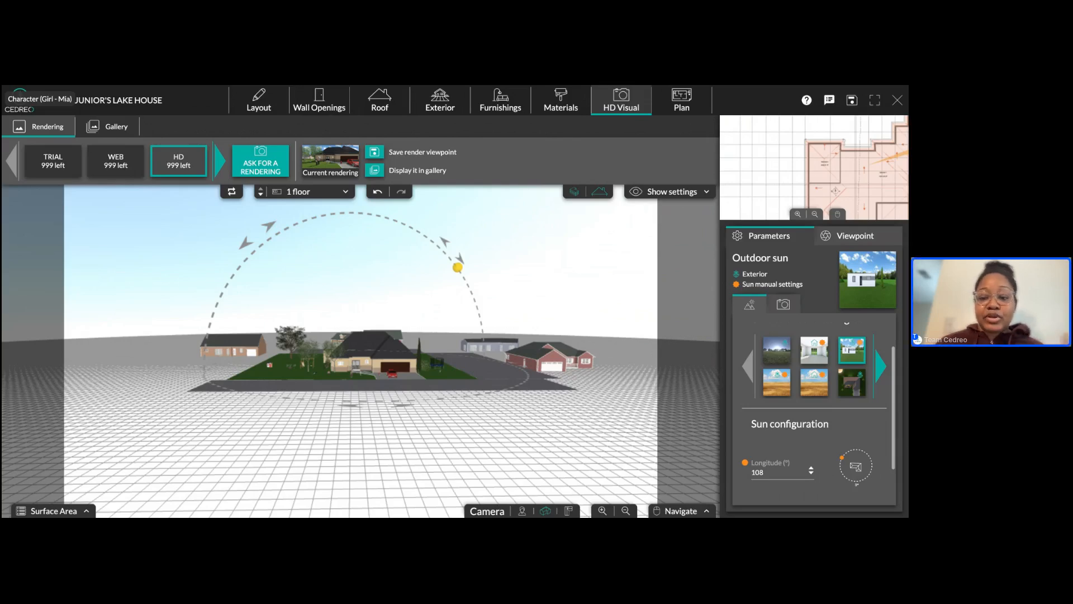
pyautogui.scroll(5, 364, 255)
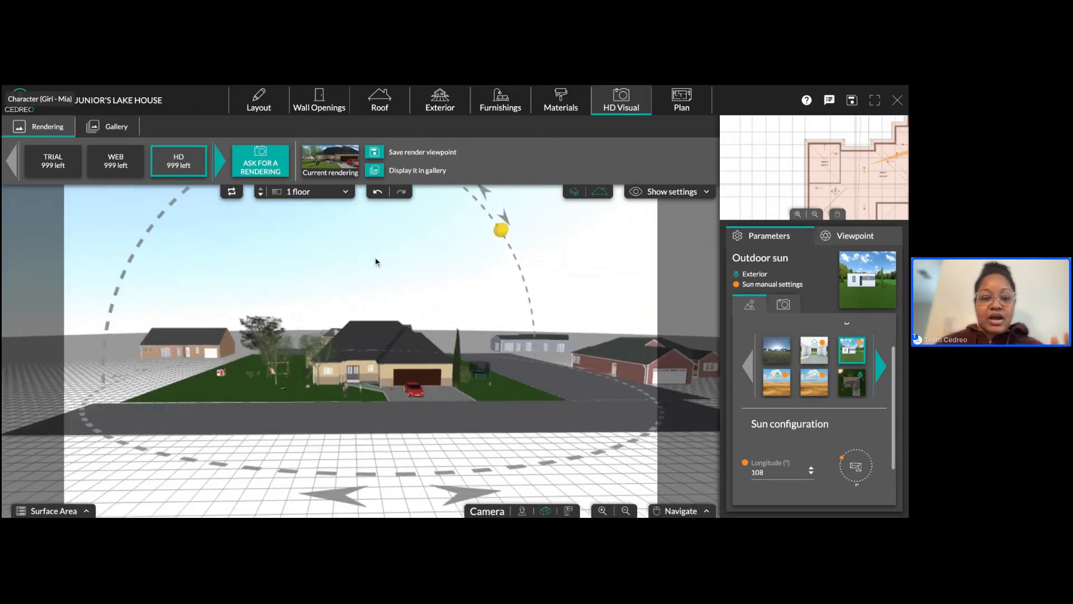
pyautogui.scroll(5, 376, 262)
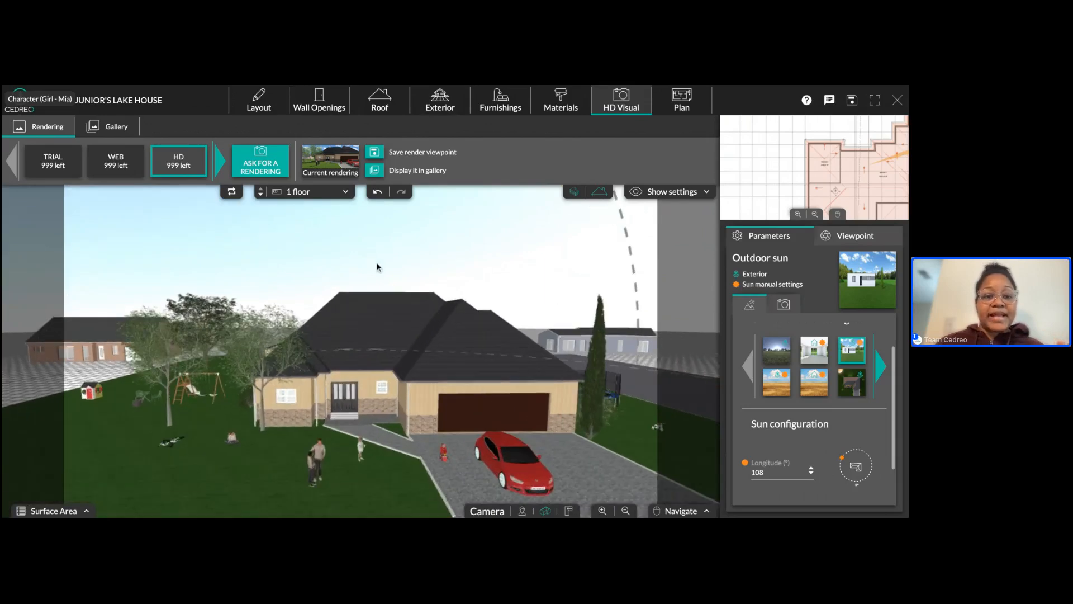
pyautogui.scroll(5, 378, 267)
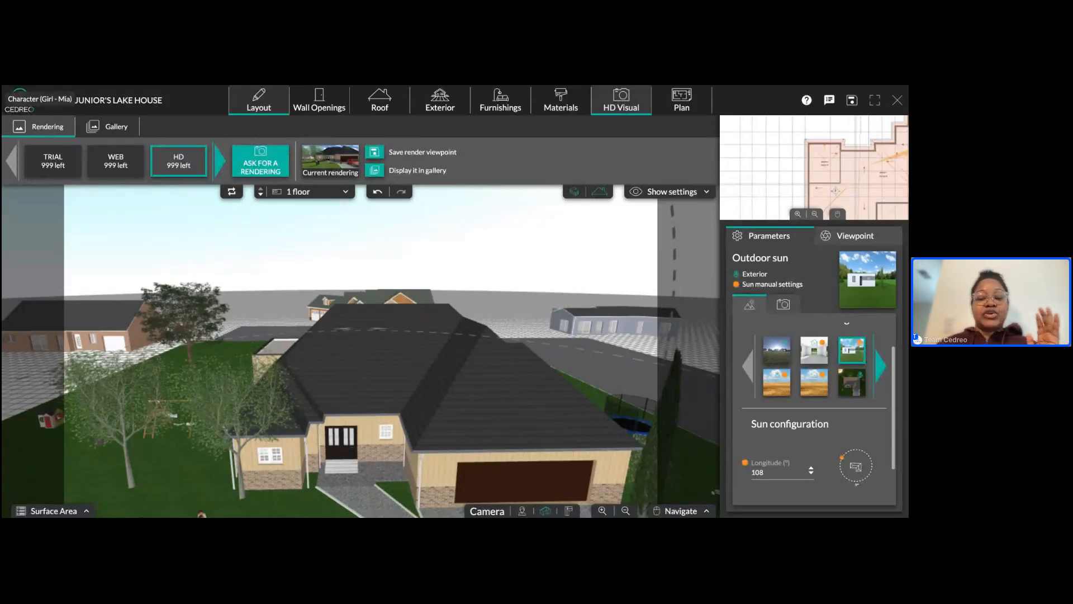
# - Return to the layout plan of the first floor, select Room 3, and hide the roofs
pyautogui.click(258, 101)
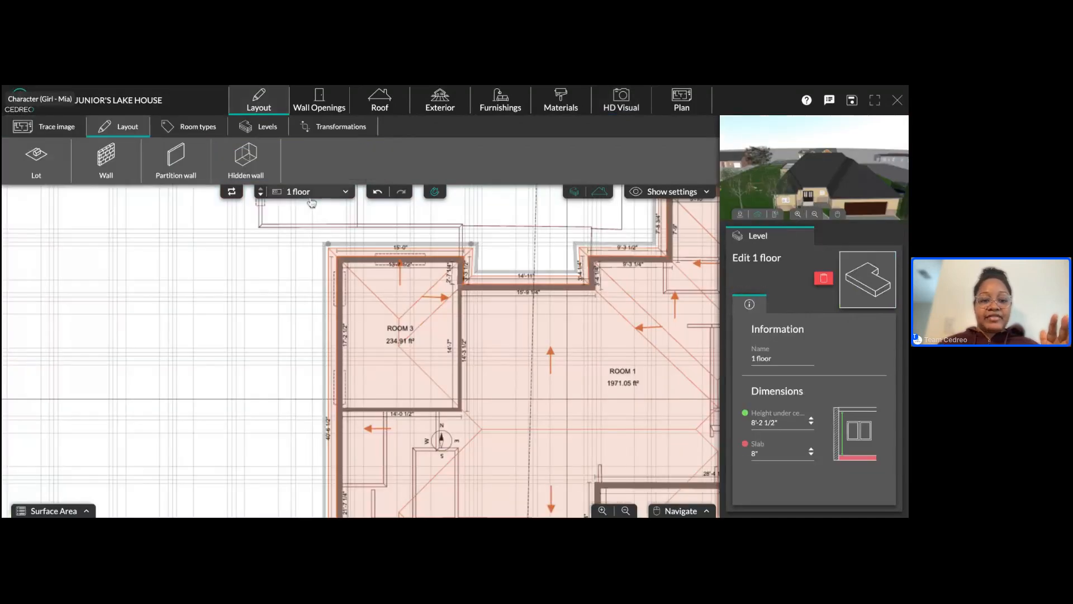
pyautogui.scroll(-1, 451, 321)
pyautogui.moveTo(479, 266); pyautogui.dragTo(395, 221)
pyautogui.scroll(-1, 401, 248)
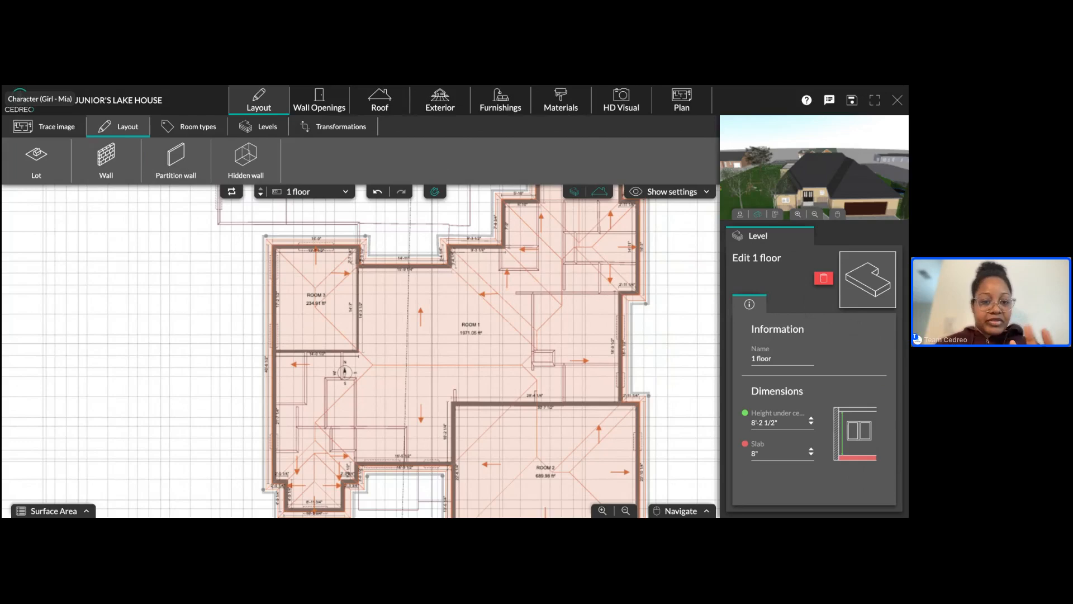
pyautogui.scroll(-1, 339, 219)
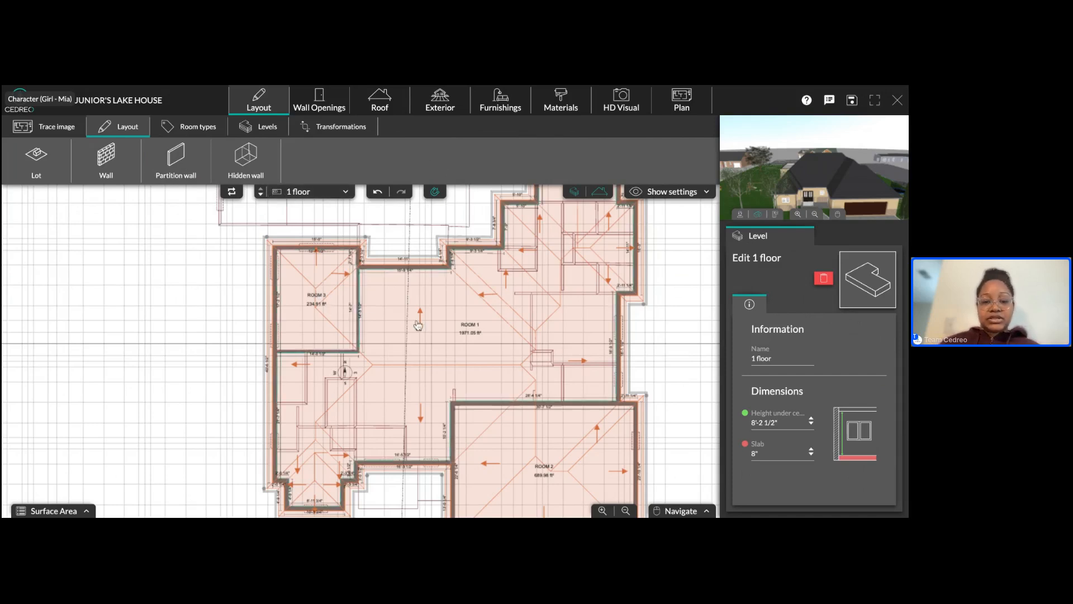
pyautogui.click(333, 303)
pyautogui.scroll(3, 333, 303)
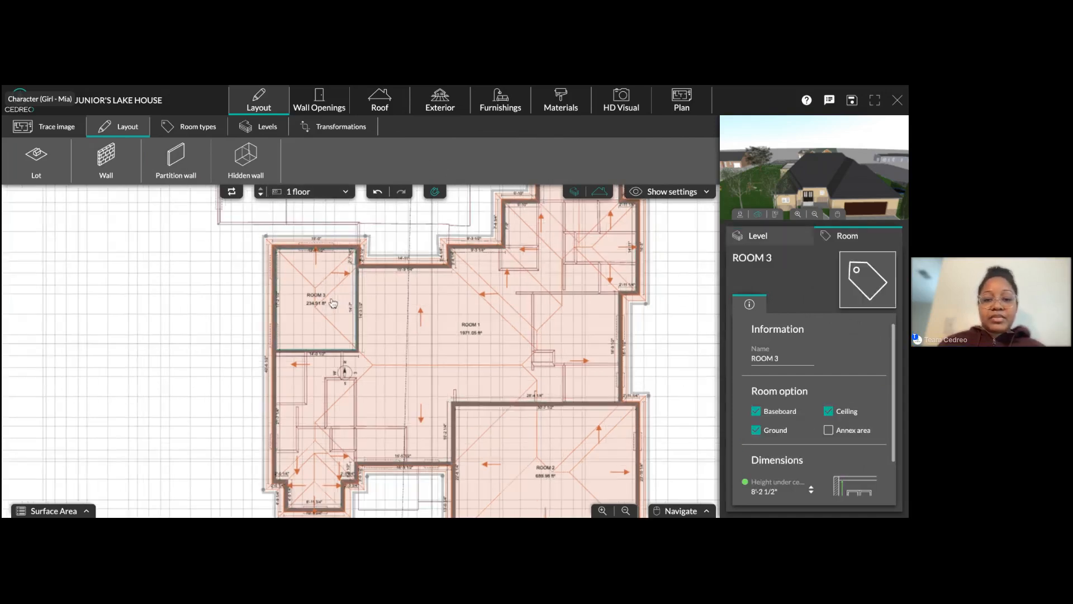
pyautogui.click(598, 193)
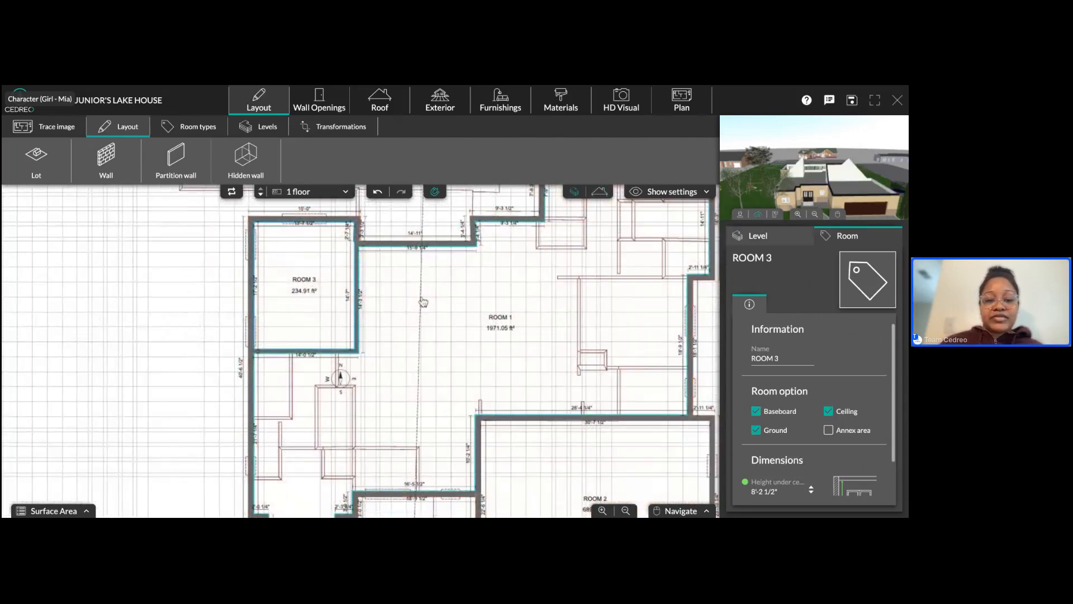
# - Turn off the ground and baseboard options for Room 3
pyautogui.scroll(5, 427, 300)
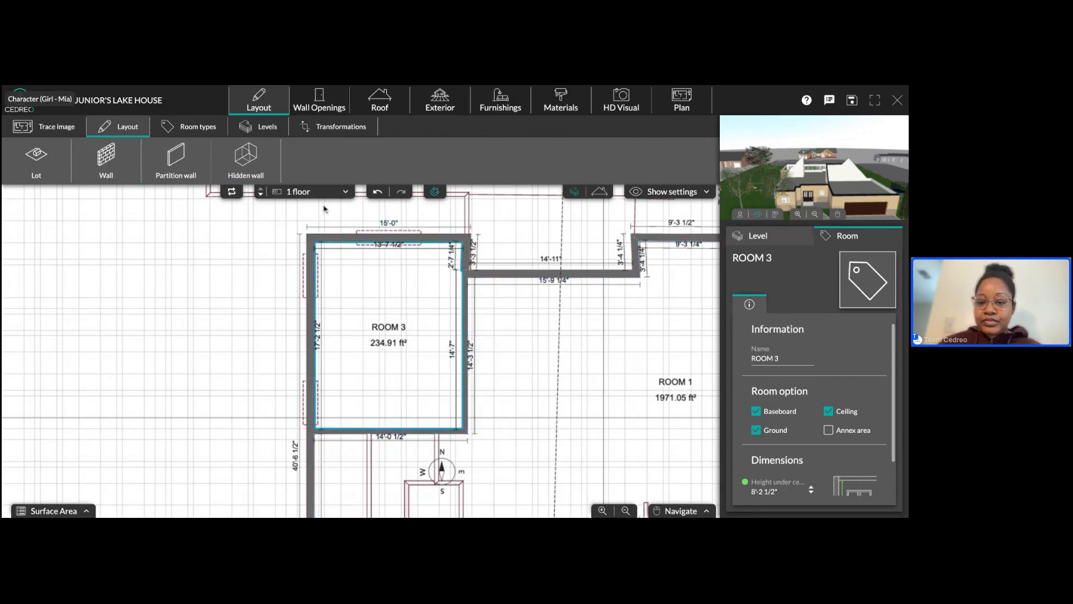
pyautogui.click(757, 430)
pyautogui.click(756, 412)
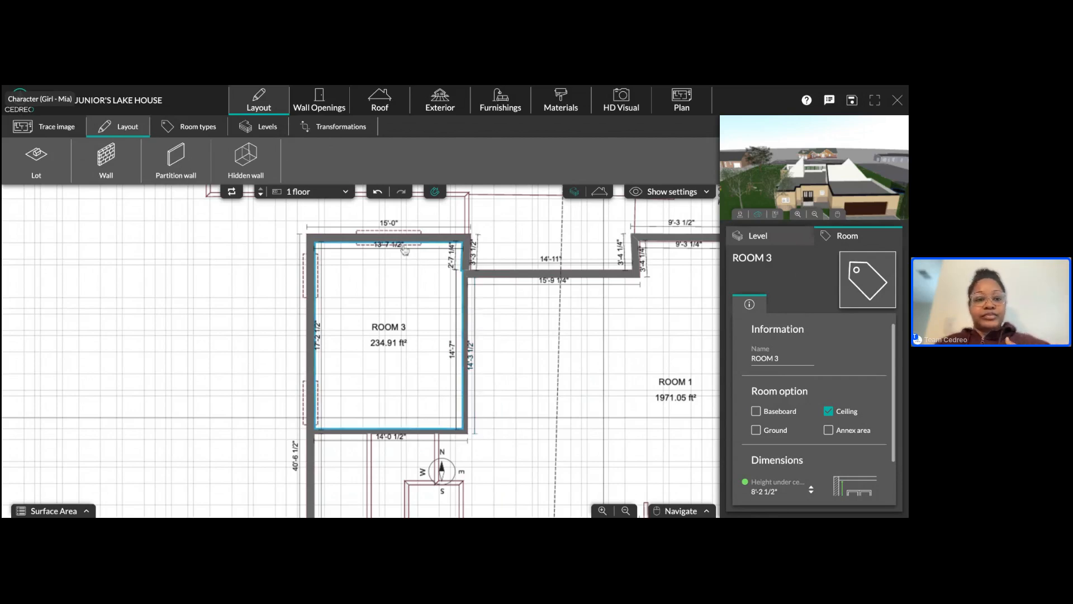
# - Check the master bedroom's room options on the Ground Floor, and view the house in HD Visual with the roofs shown again
pyautogui.click(261, 192)
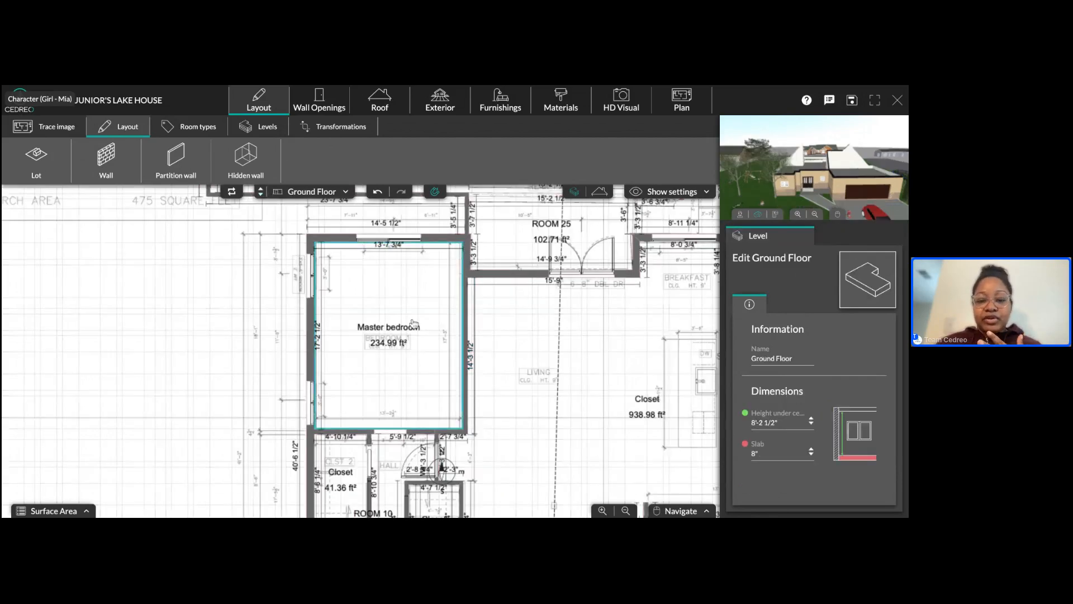
pyautogui.click(414, 326)
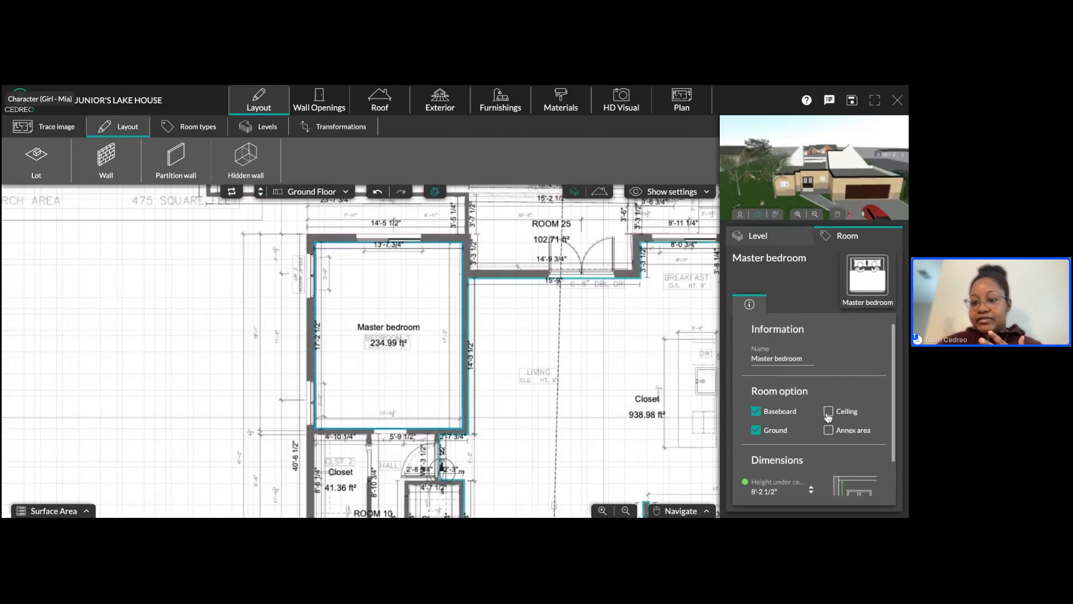
pyautogui.click(621, 99)
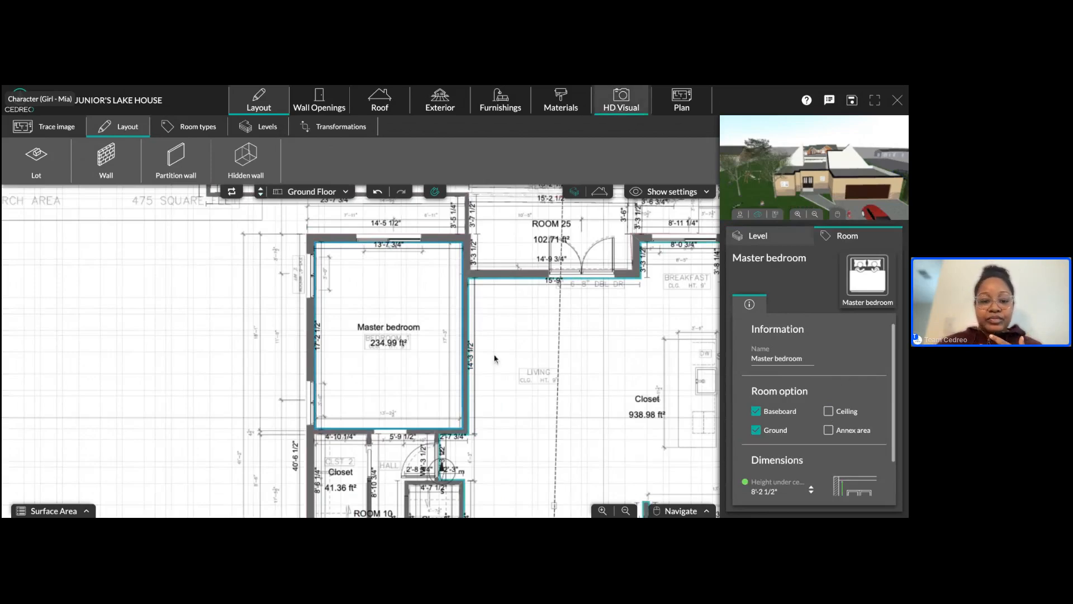
pyautogui.moveTo(497, 365); pyautogui.dragTo(523, 405)
pyautogui.scroll(6, 520, 405)
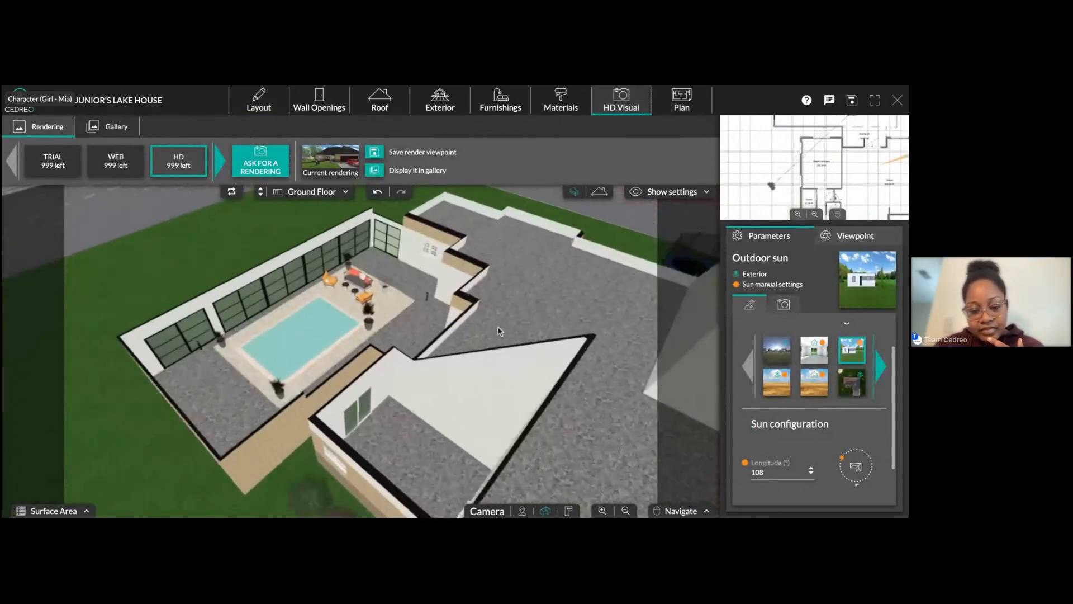
pyautogui.scroll(-5, 490, 361)
pyautogui.moveTo(483, 351); pyautogui.dragTo(588, 322)
pyautogui.click(599, 191)
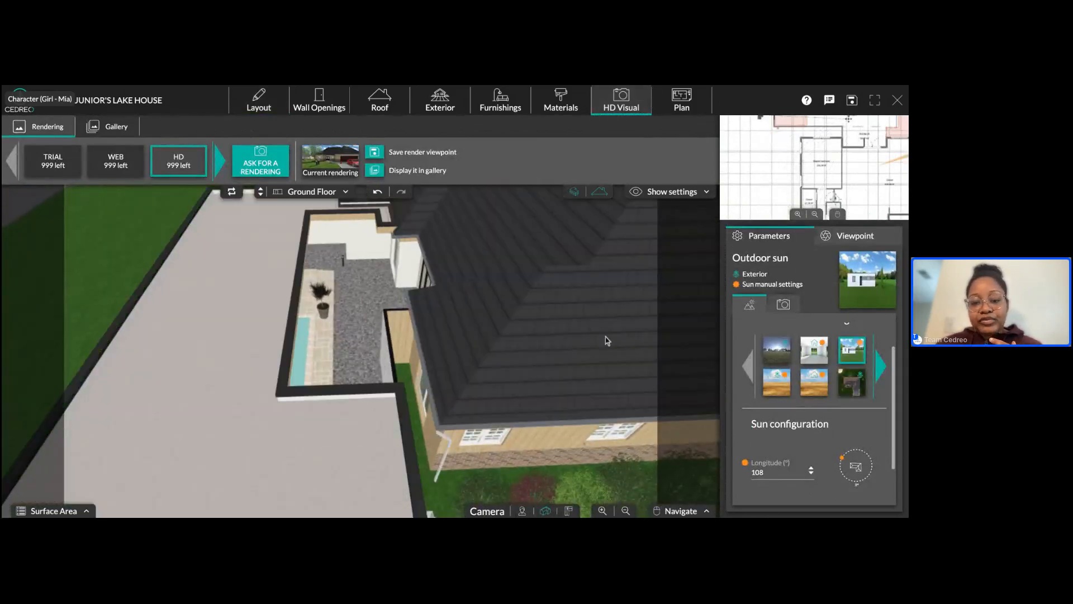
# - Examine the master bedroom's interior walls and floor beneath the roof in the 3D view
pyautogui.scroll(5, 607, 339)
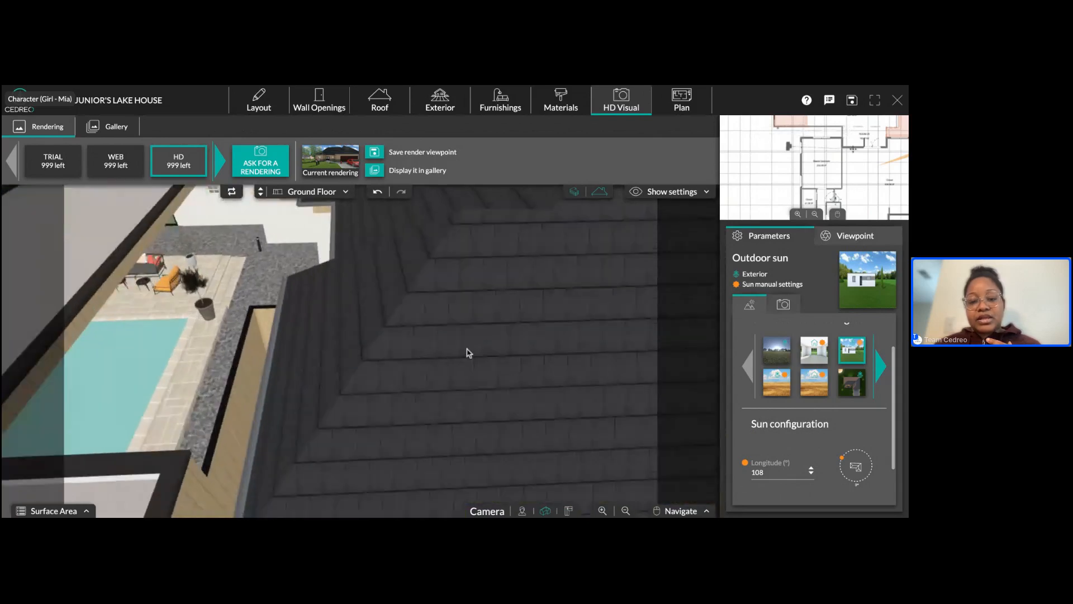
pyautogui.scroll(6, 522, 350)
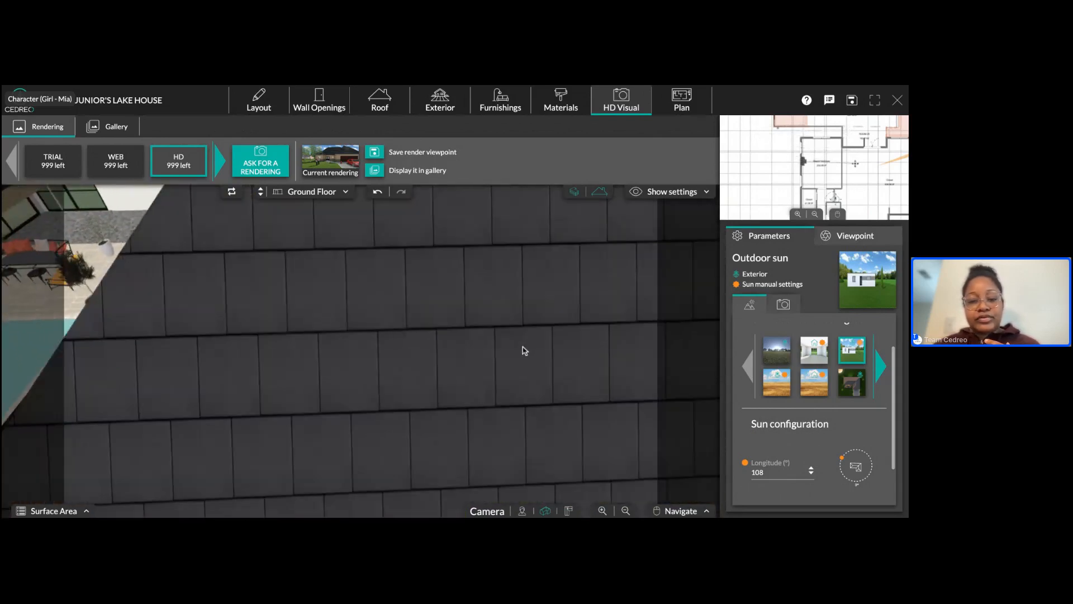
pyautogui.scroll(-5, 524, 351)
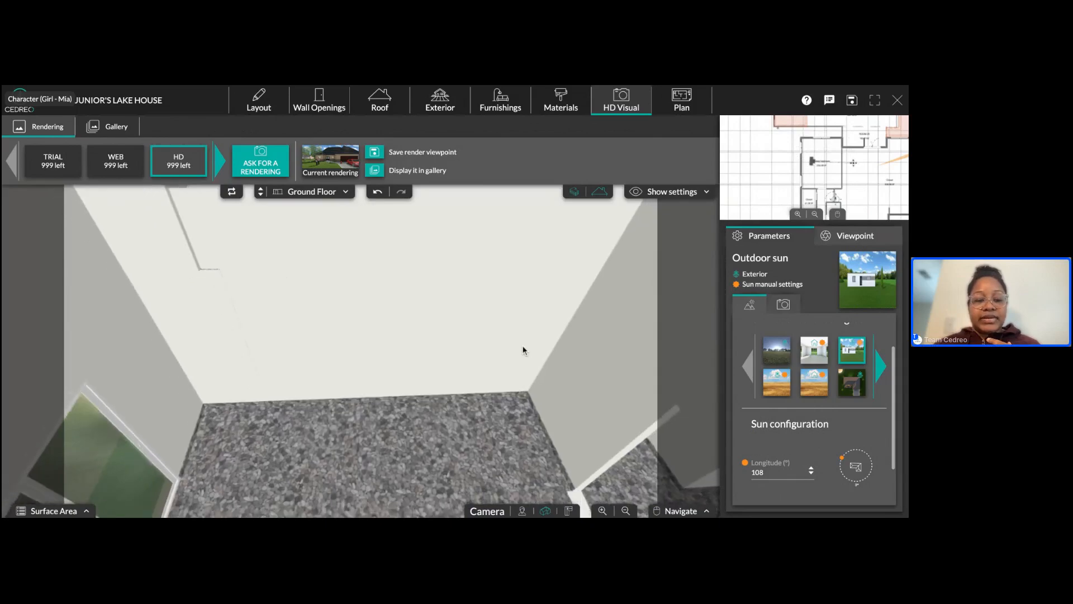
pyautogui.scroll(5, 525, 350)
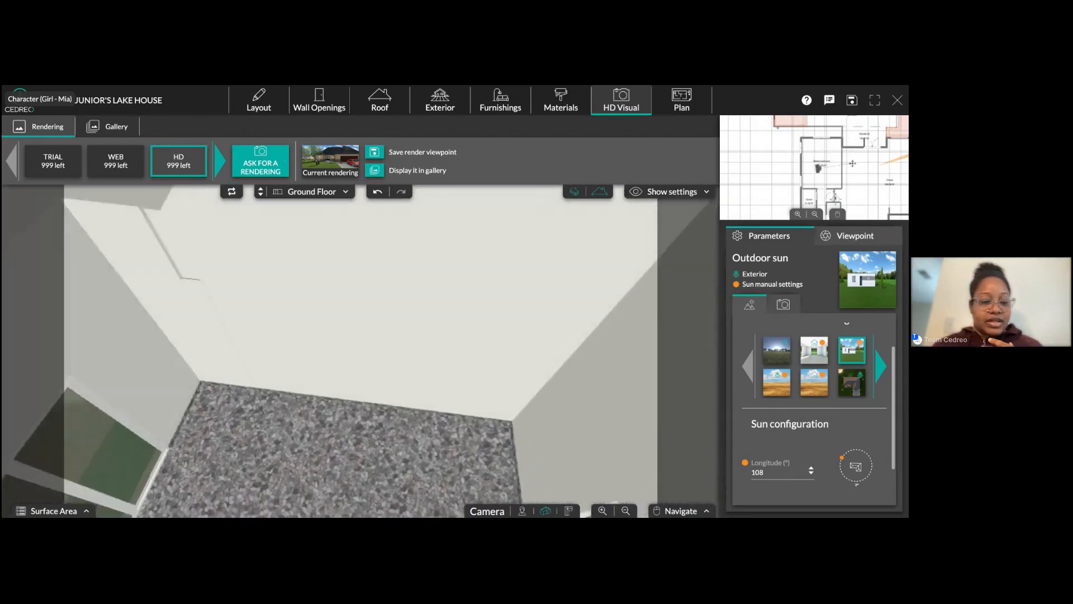
pyautogui.moveTo(524, 350); pyautogui.dragTo(495, 350)
pyautogui.scroll(-5, 361, 350)
pyautogui.scroll(-5, 464, 321)
pyautogui.scroll(10, 496, 342)
pyautogui.moveTo(495, 342); pyautogui.dragTo(445, 325)
pyautogui.scroll(-3, 449, 327)
pyautogui.scroll(5, 456, 325)
pyautogui.scroll(5, 457, 330)
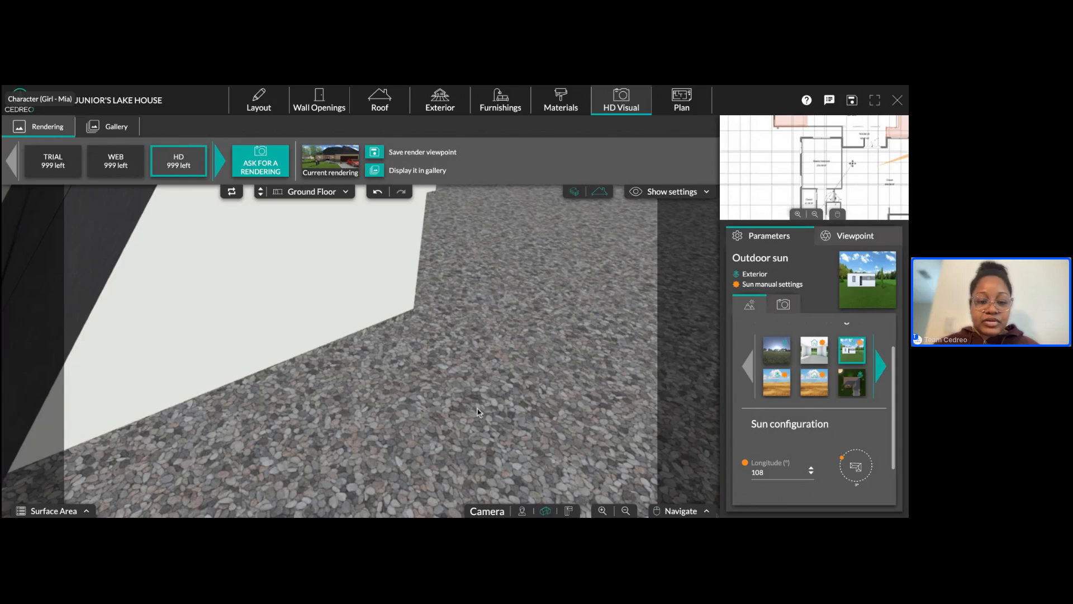
pyautogui.scroll(5, 464, 403)
pyautogui.scroll(-5, 452, 399)
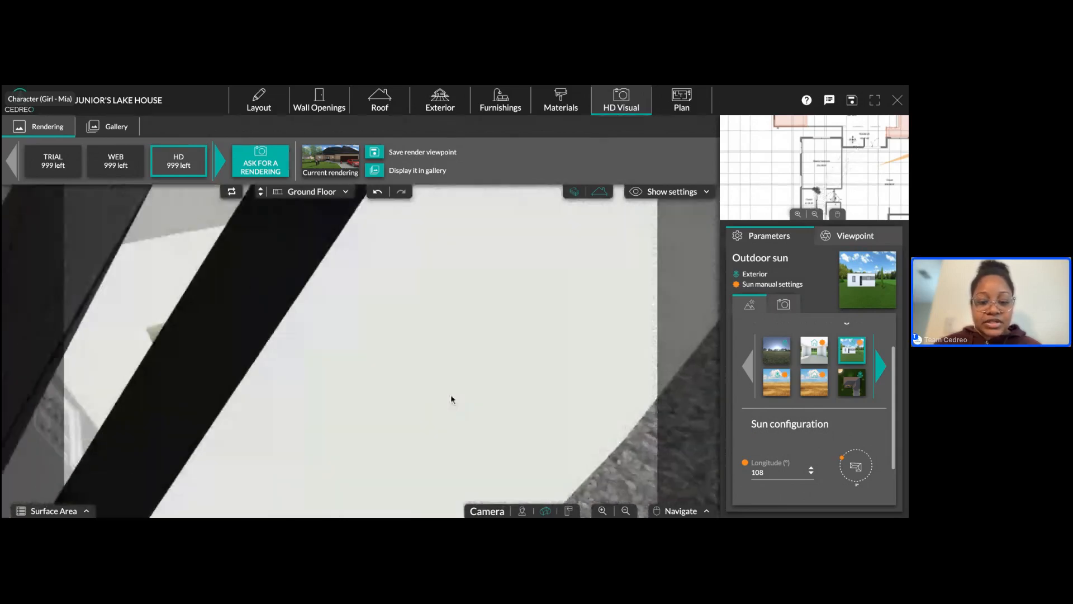
pyautogui.scroll(5, 451, 399)
pyautogui.scroll(-5, 449, 478)
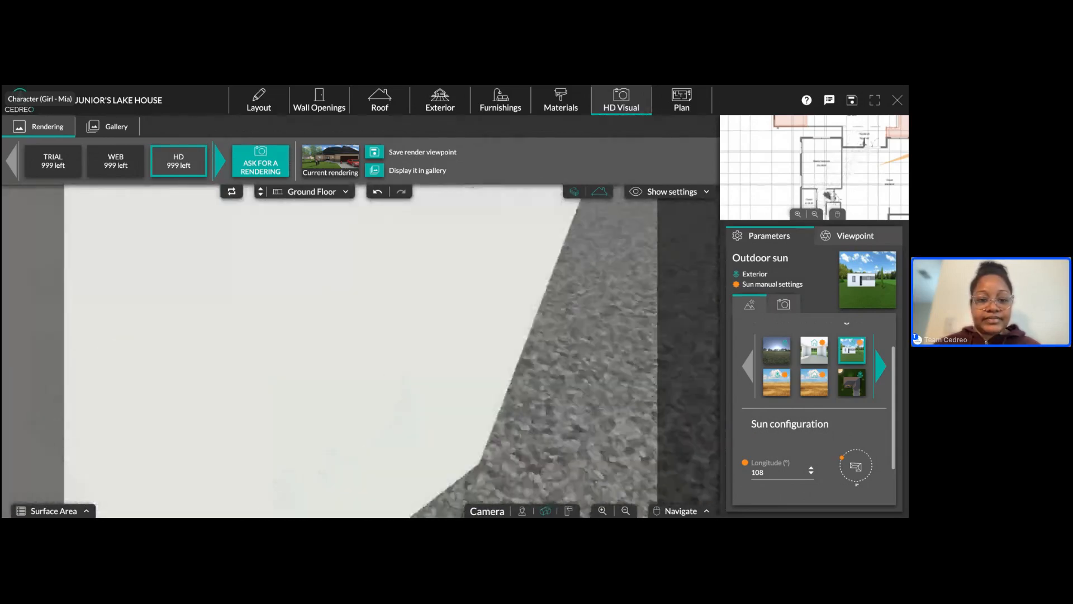
pyautogui.scroll(5, 449, 478)
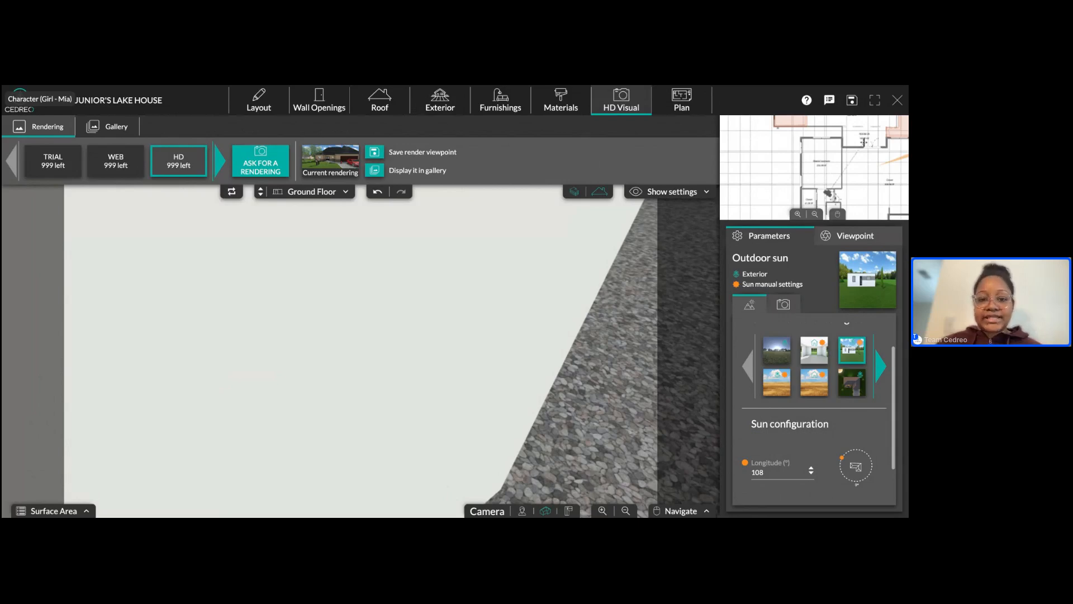
# - Bring the 3D view back to the house's front and set the outdoor sun's longitude to 110
pyautogui.scroll(-10, 539, 249)
pyautogui.scroll(10, 537, 363)
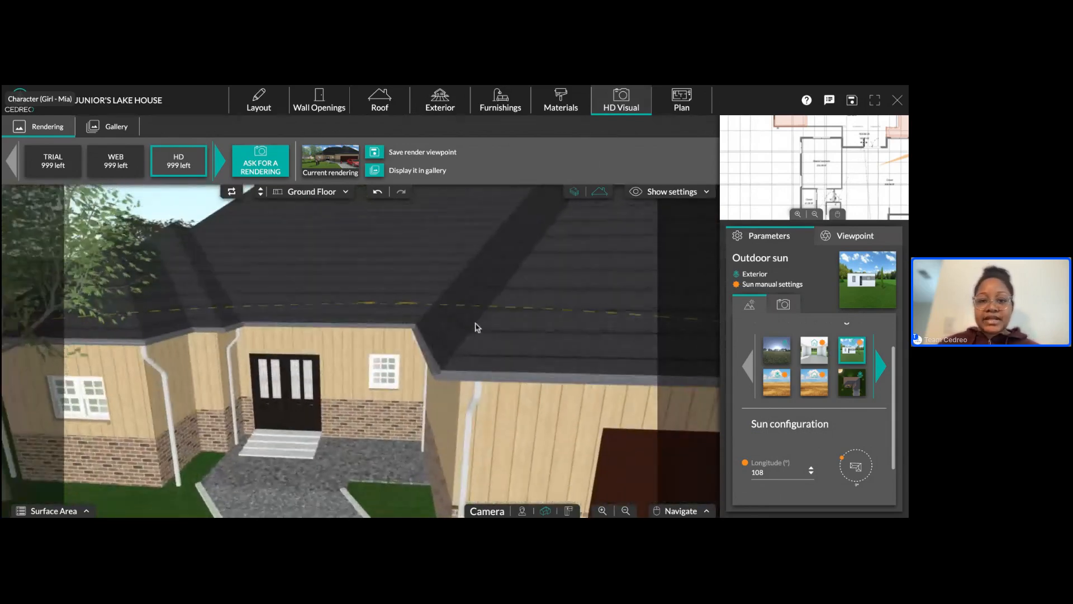
pyautogui.scroll(-5, 477, 327)
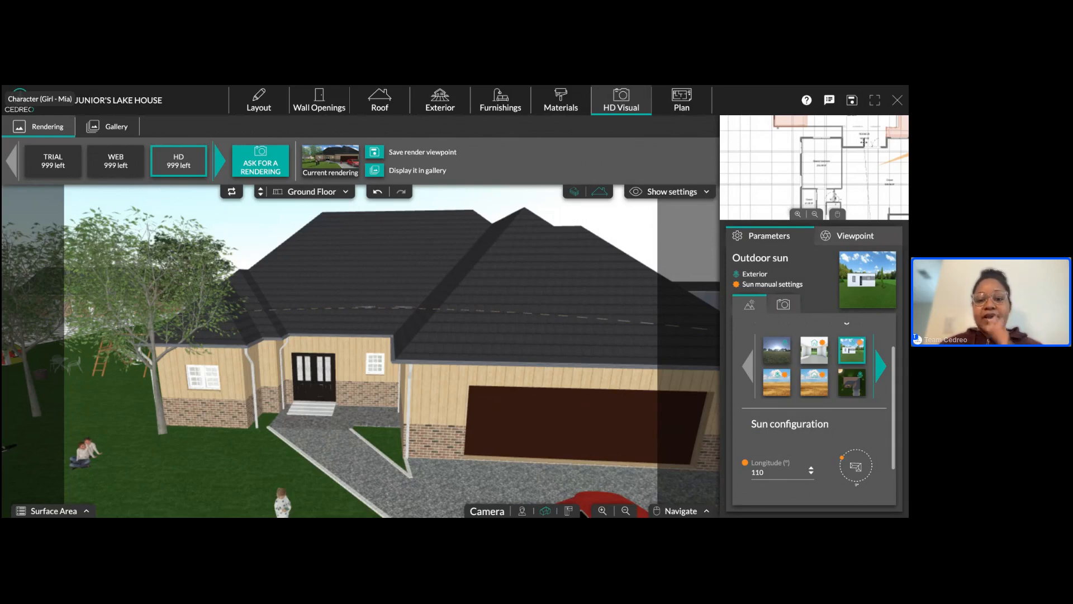
pyautogui.scroll(2, 571, 322)
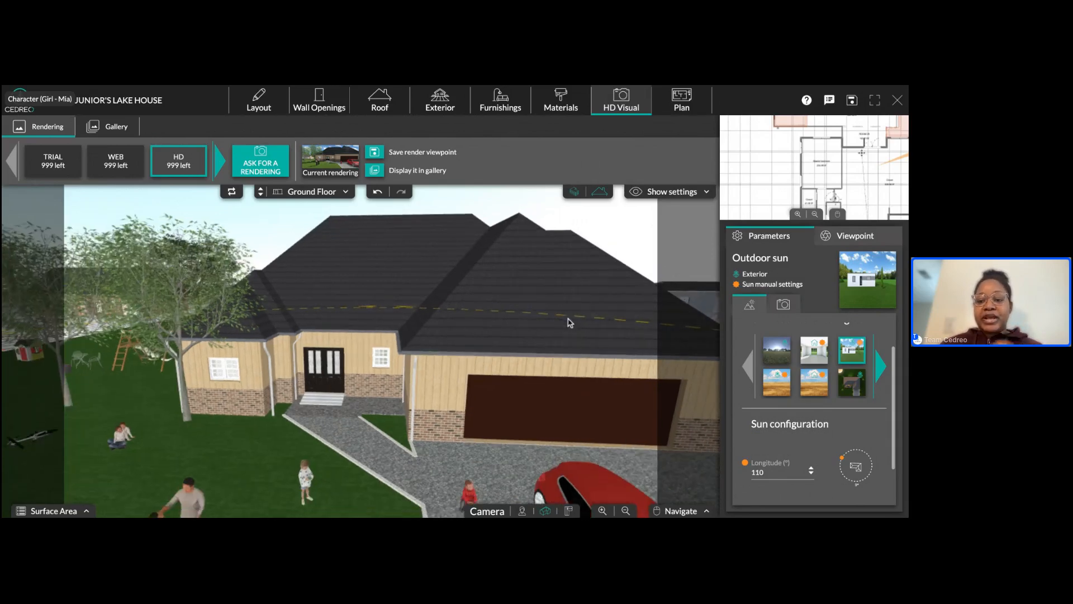
# - Display the camera parameters and pull the aerial camera back to a distance of about 104 feet, framing the house front and driveway
pyautogui.click(784, 305)
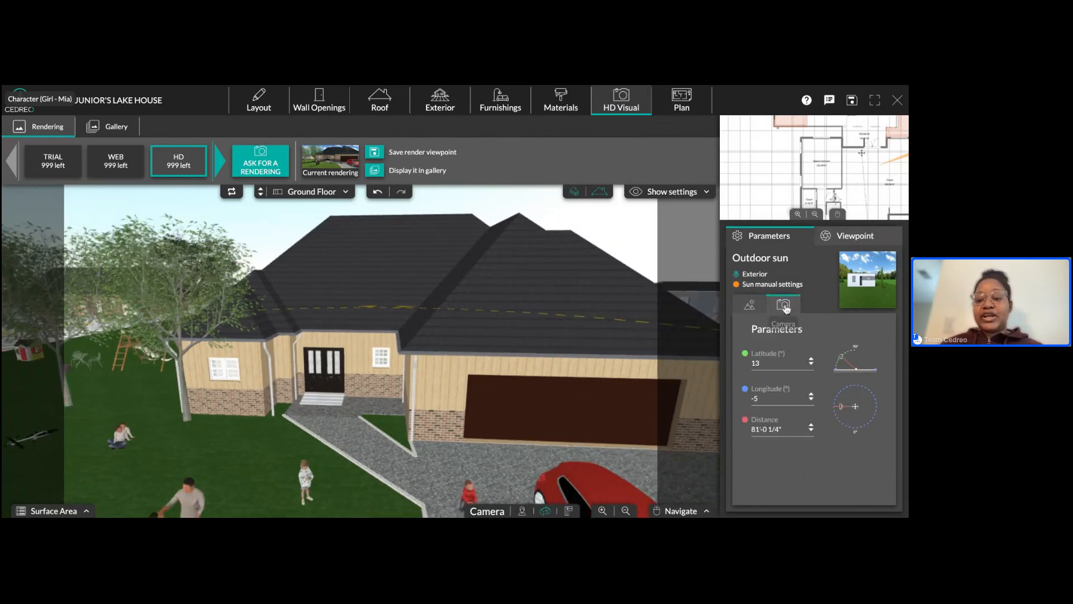
pyautogui.click(751, 307)
pyautogui.click(783, 305)
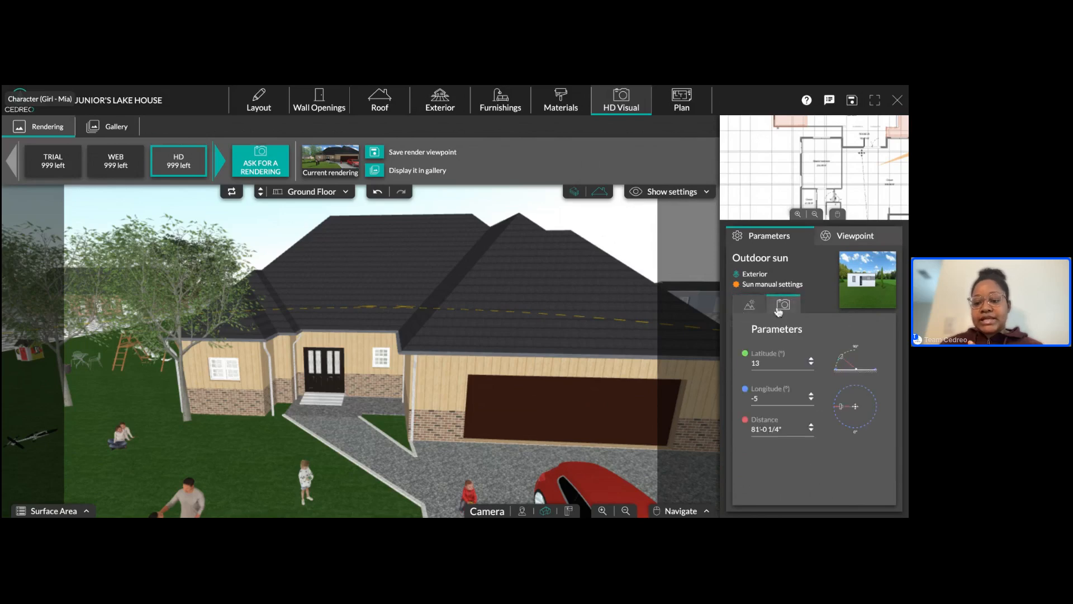
pyautogui.scroll(-5, 439, 433)
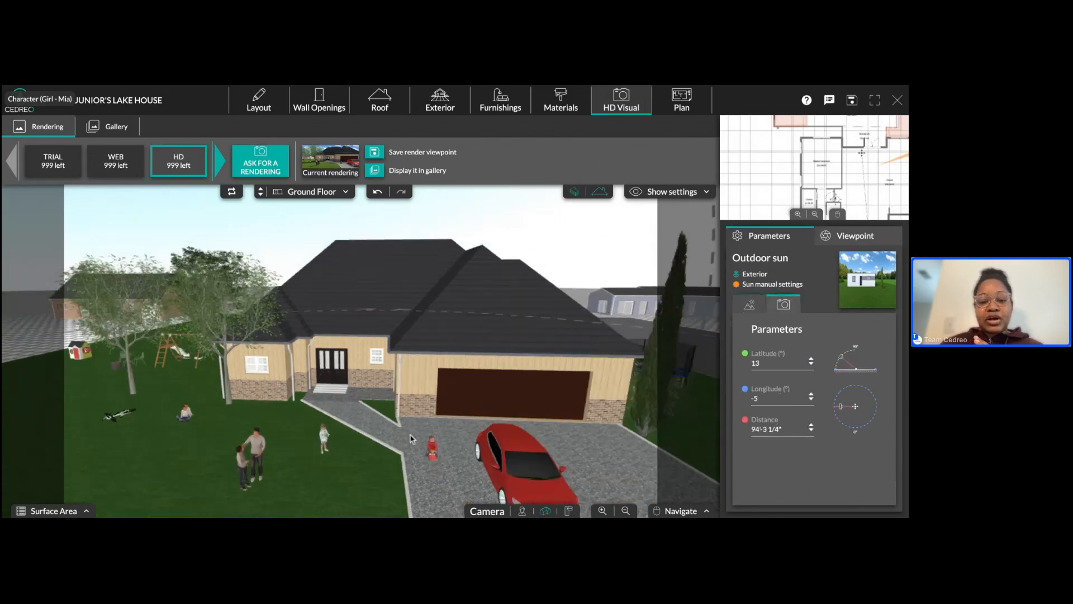
pyautogui.moveTo(405, 435); pyautogui.dragTo(452, 417)
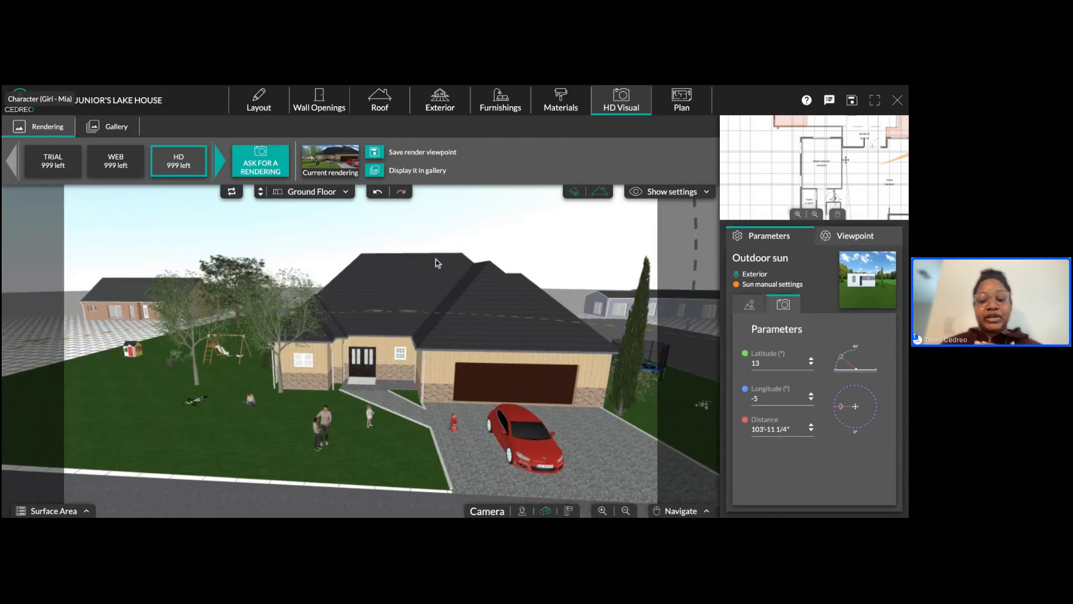
# - Switch to the eye-level camera and frame the front entrance, garage and red car from the lawn
pyautogui.click(523, 512)
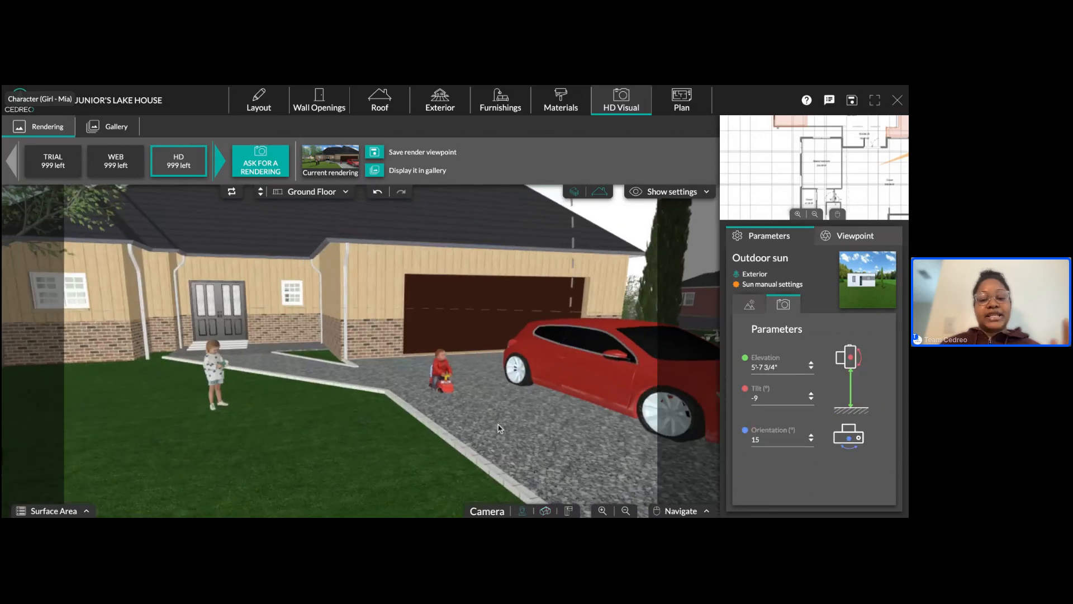
pyautogui.scroll(-3, 501, 428)
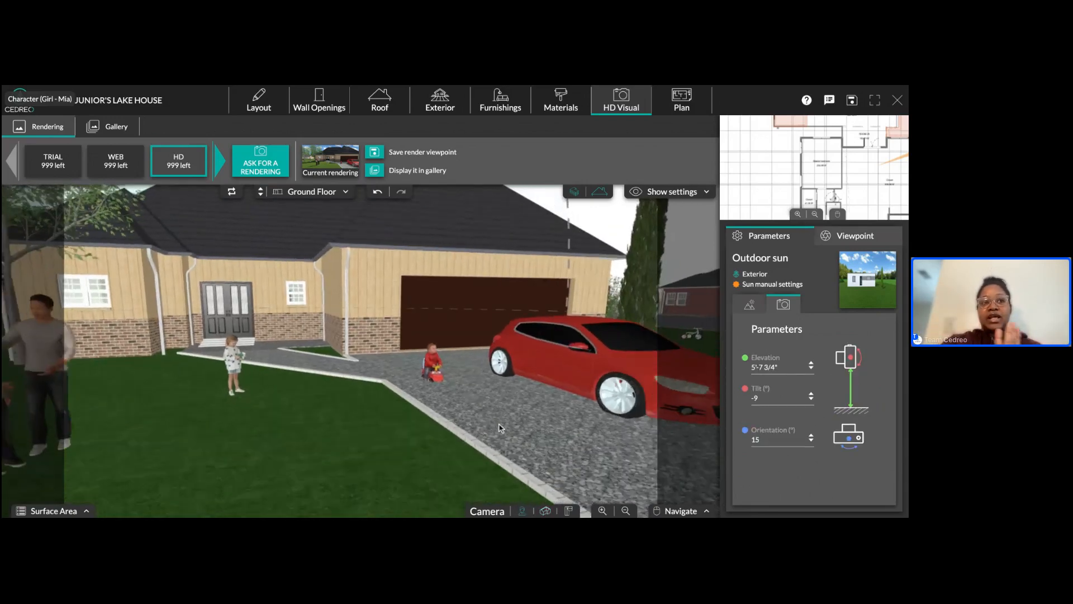